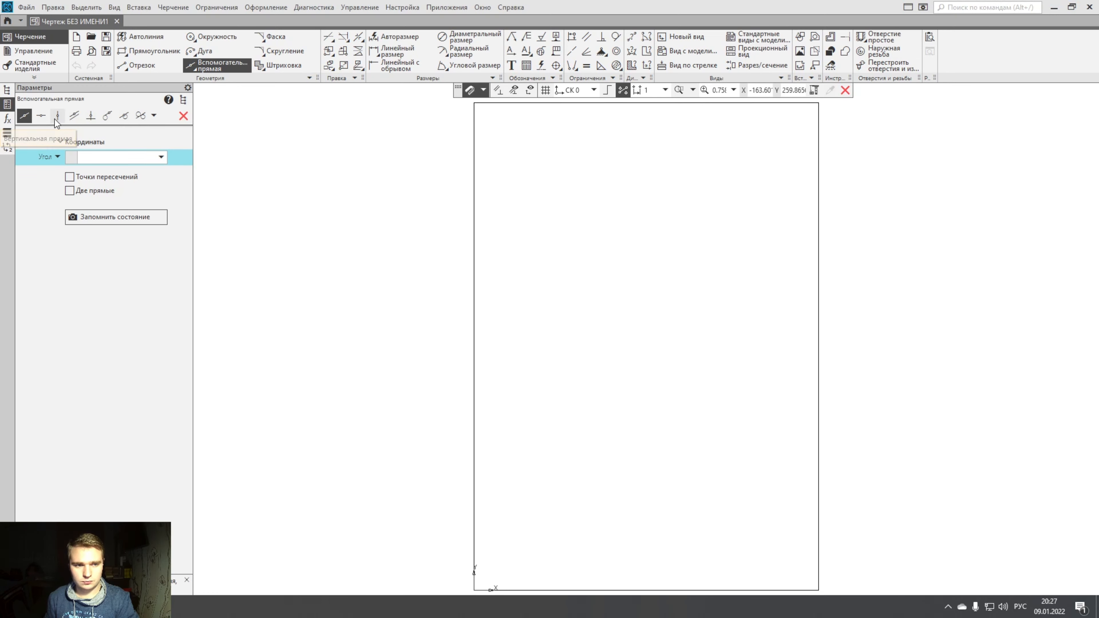
# Place a vertical auxiliary line slightly off the middle of the sheet.
pyautogui.click(57, 116)
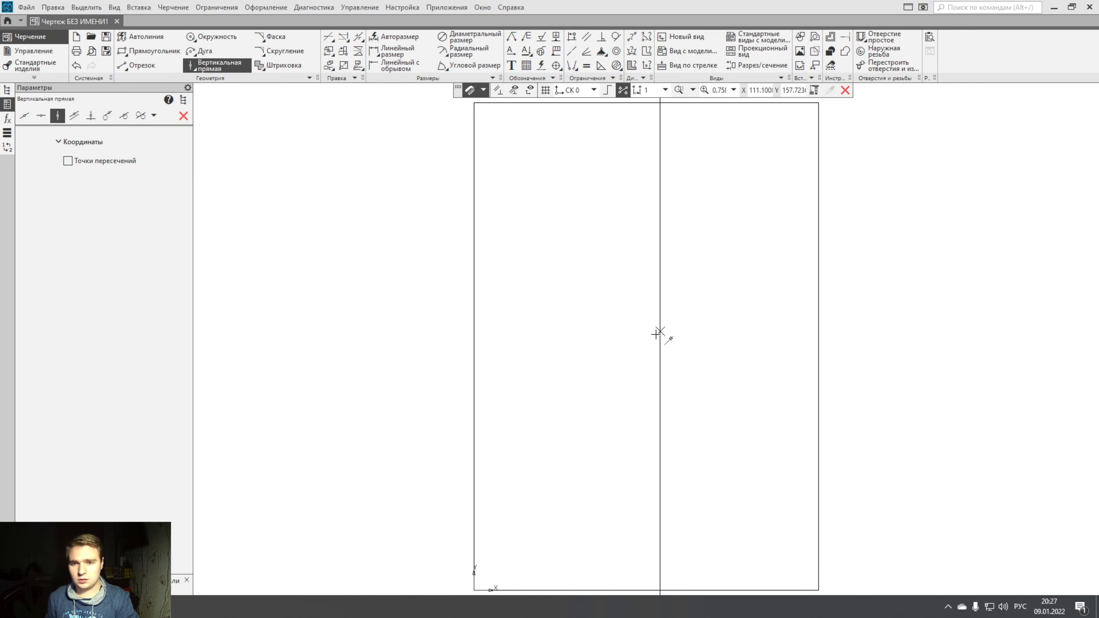
pyautogui.click(658, 334)
pyautogui.press('Escape')
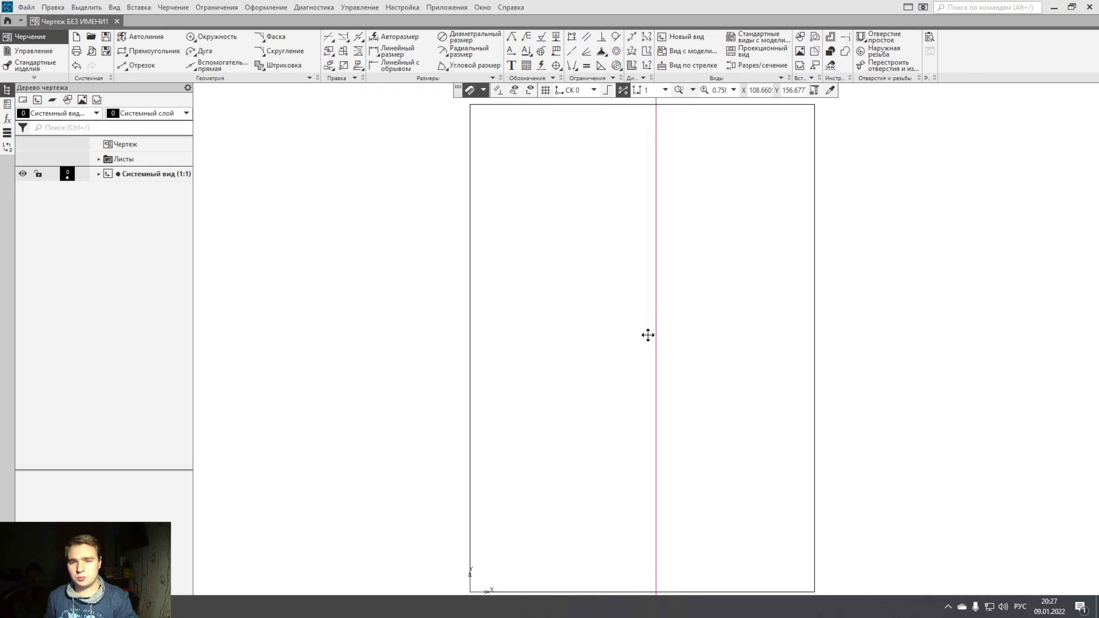
# Draw a 30 mm horizontal segment in the upper-left part of the sheet.
pyautogui.moveTo(647, 335); pyautogui.dragTo(608, 346, button='middle')
pyautogui.scroll(3, 651, 314)
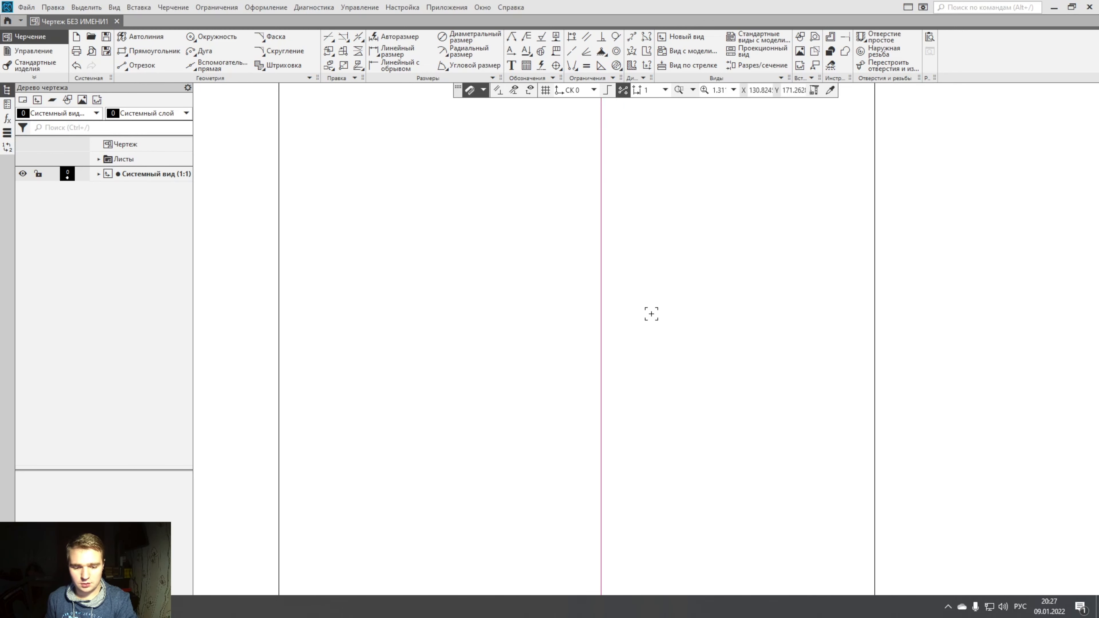
pyautogui.moveTo(647, 266); pyautogui.dragTo(650, 465, button='middle')
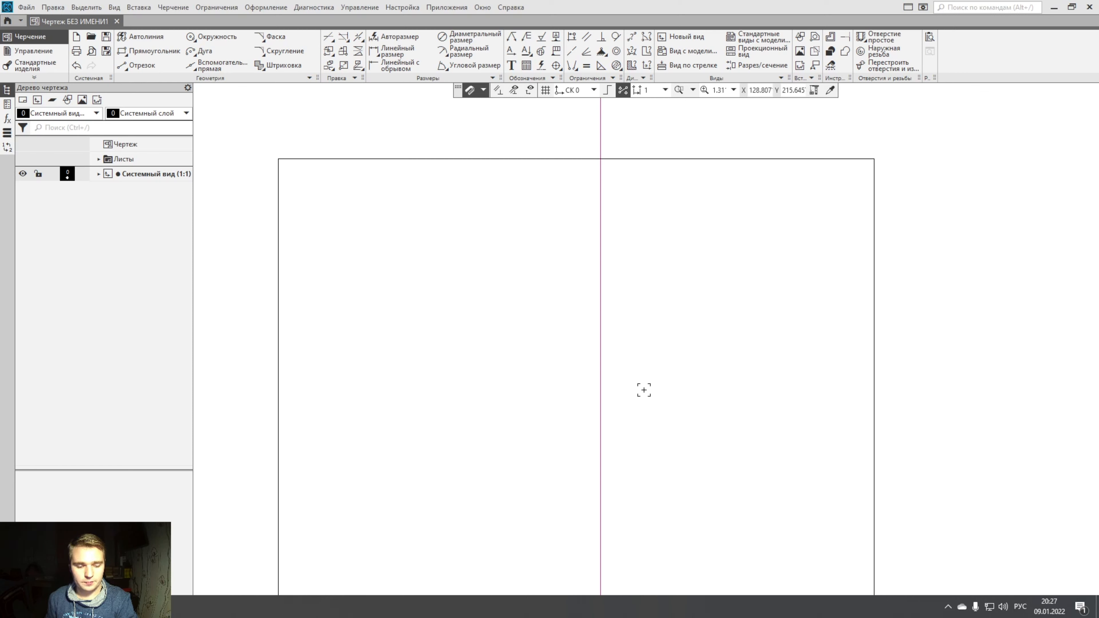
pyautogui.click(139, 65)
pyautogui.click(111, 167)
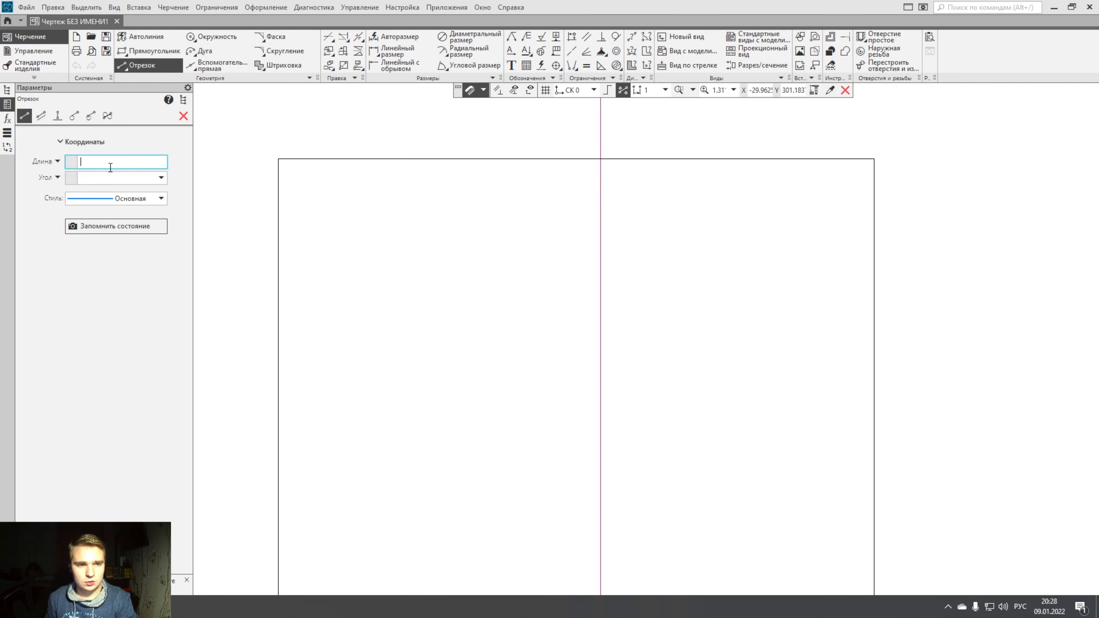
pyautogui.write('30')
pyautogui.press('Return')
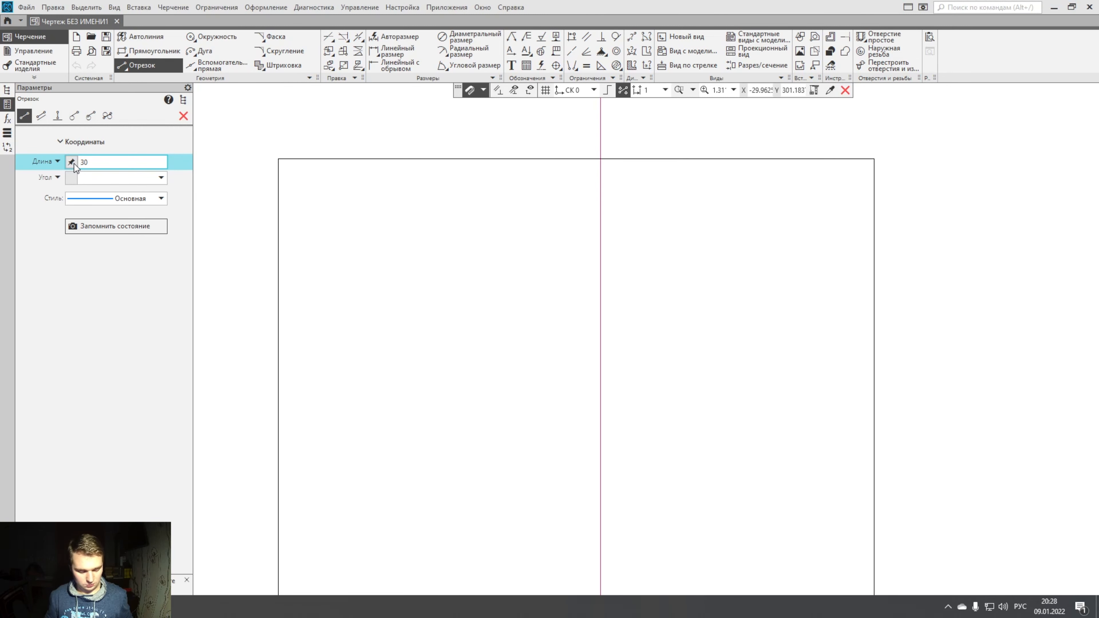
pyautogui.click(365, 366)
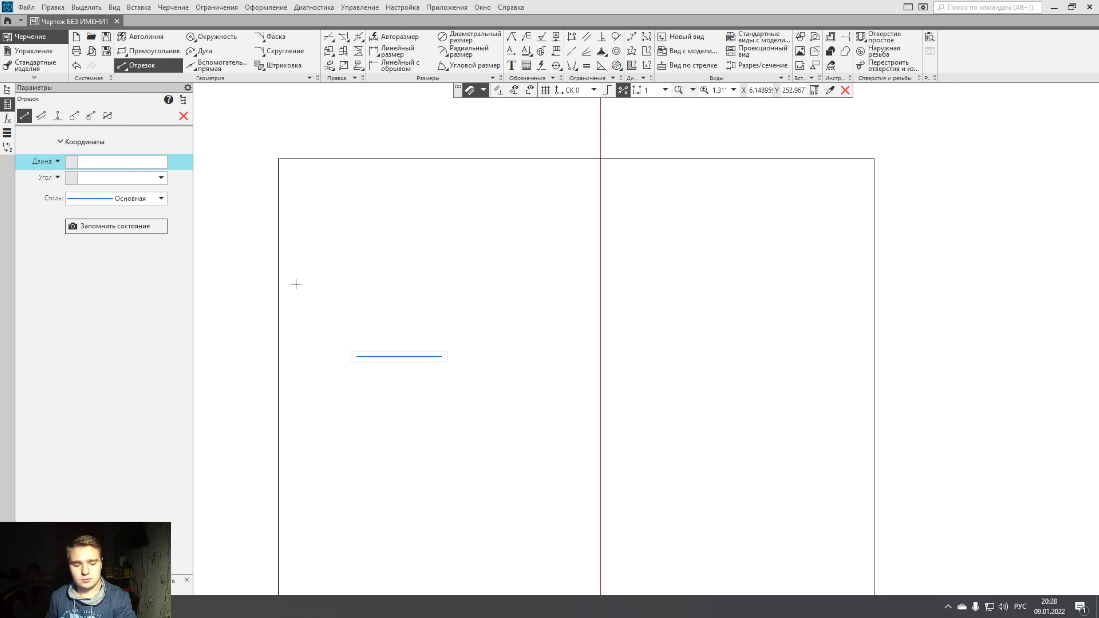
# Add a centre line about 60 mm long running vertically upward from the midpoint of the 30 mm segment.
pyautogui.click(541, 65)
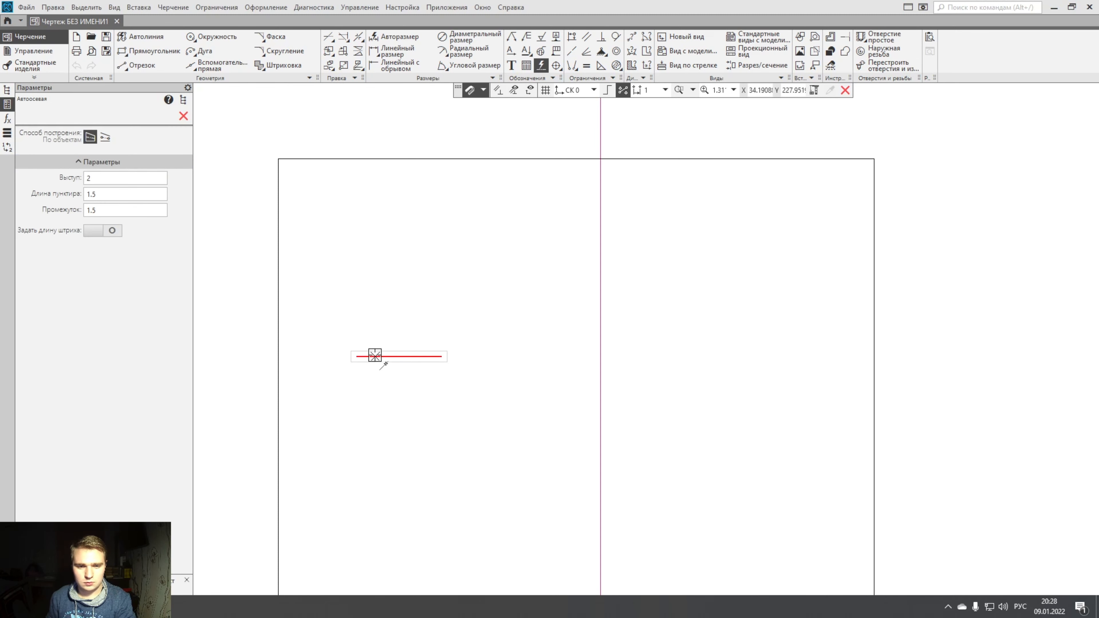
pyautogui.click(398, 357)
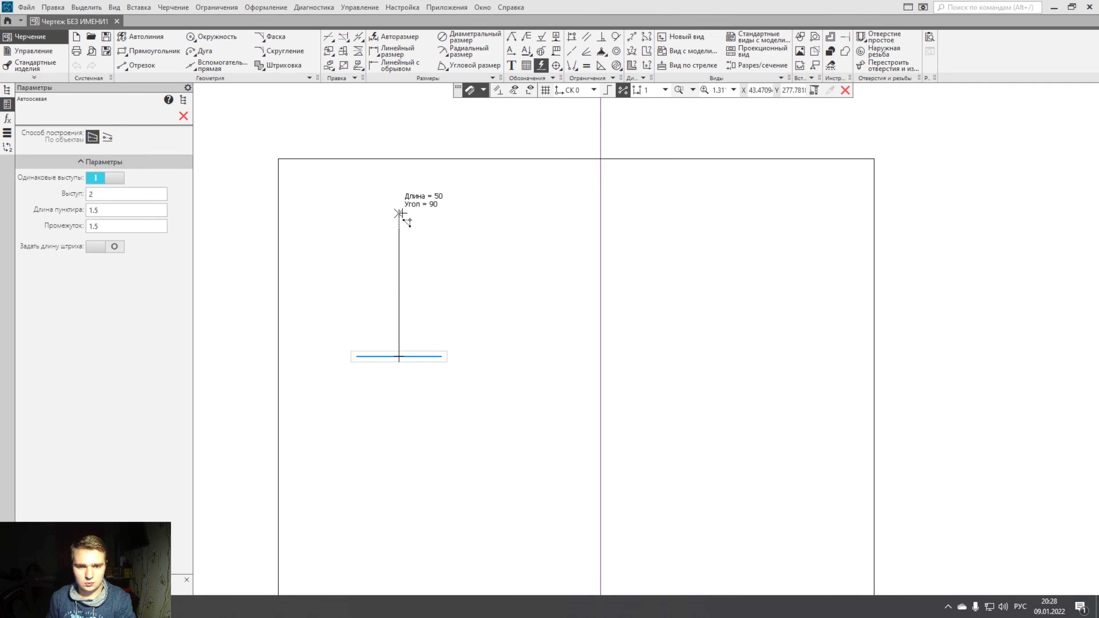
pyautogui.click(400, 186)
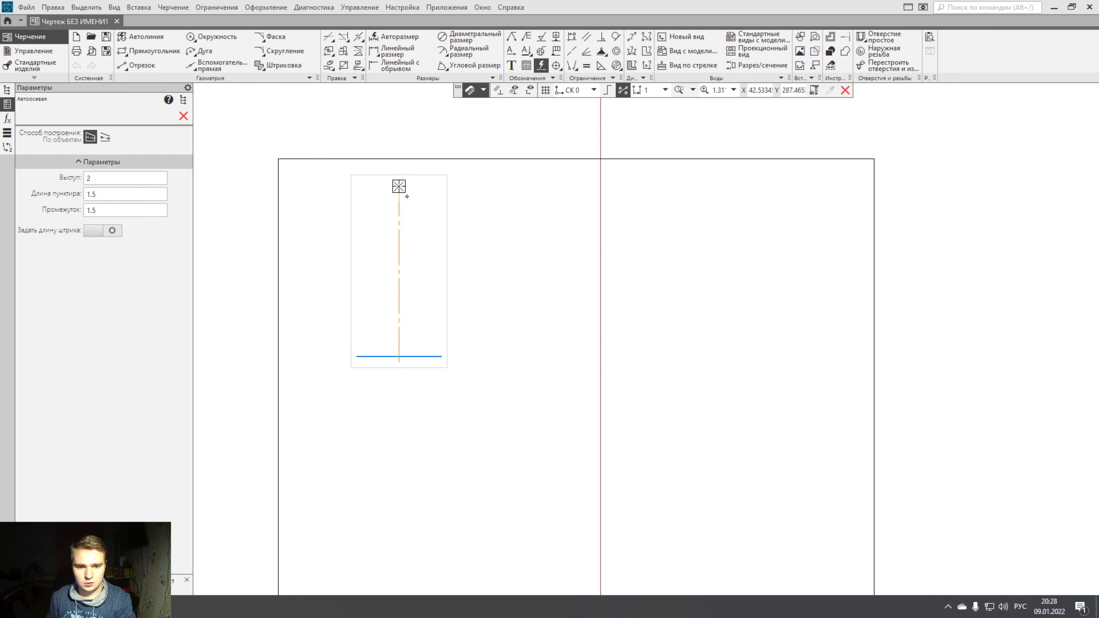
pyautogui.click(142, 66)
pyautogui.click(97, 159)
pyautogui.write('65')
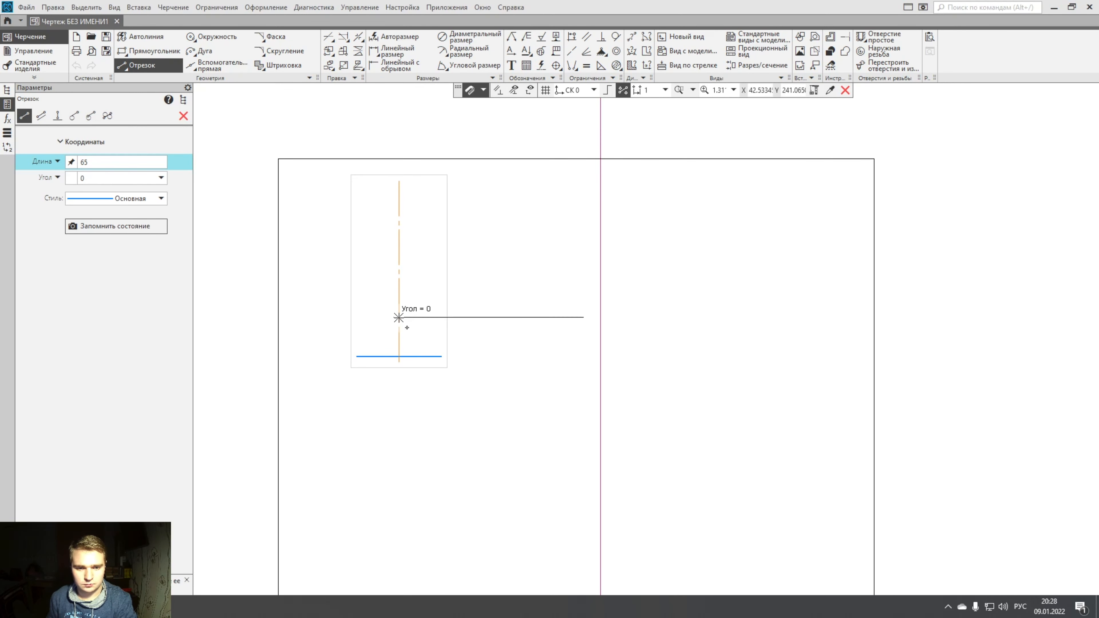
pyautogui.click(184, 115)
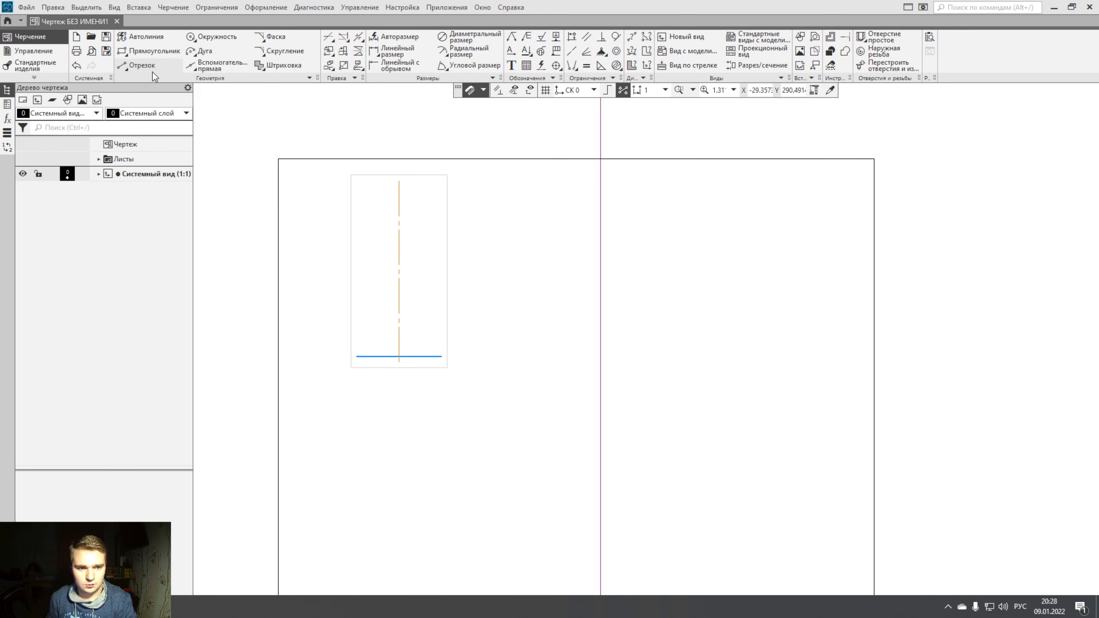
# Draw a 65 mm horizontal segment from the centre line and move its midpoint onto the centre line near the upper end.
pyautogui.click(147, 66)
pyautogui.click(123, 163)
pyautogui.press('Return')
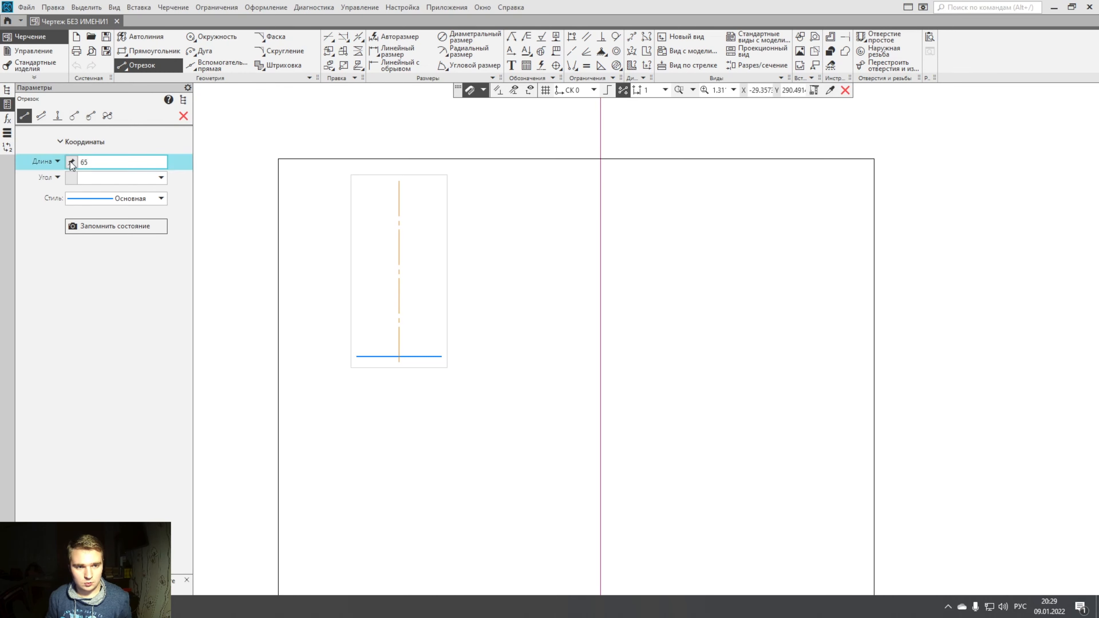
pyautogui.click(399, 245)
pyautogui.click(399, 246)
pyautogui.press('Escape')
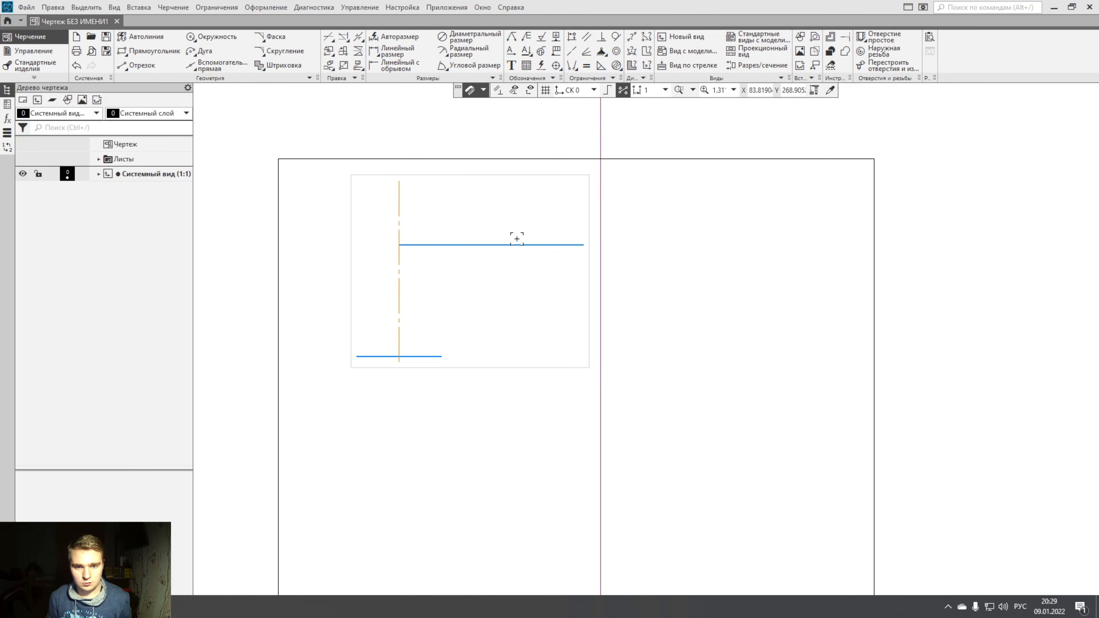
pyautogui.click(498, 244)
pyautogui.moveTo(498, 244); pyautogui.dragTo(398, 195)
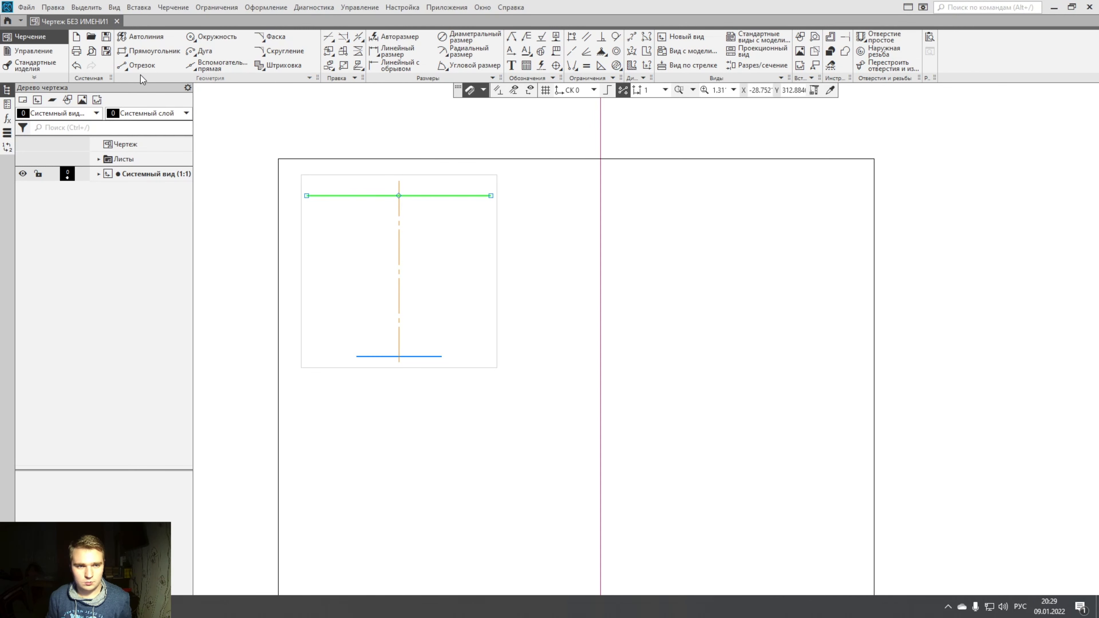
pyautogui.click(216, 66)
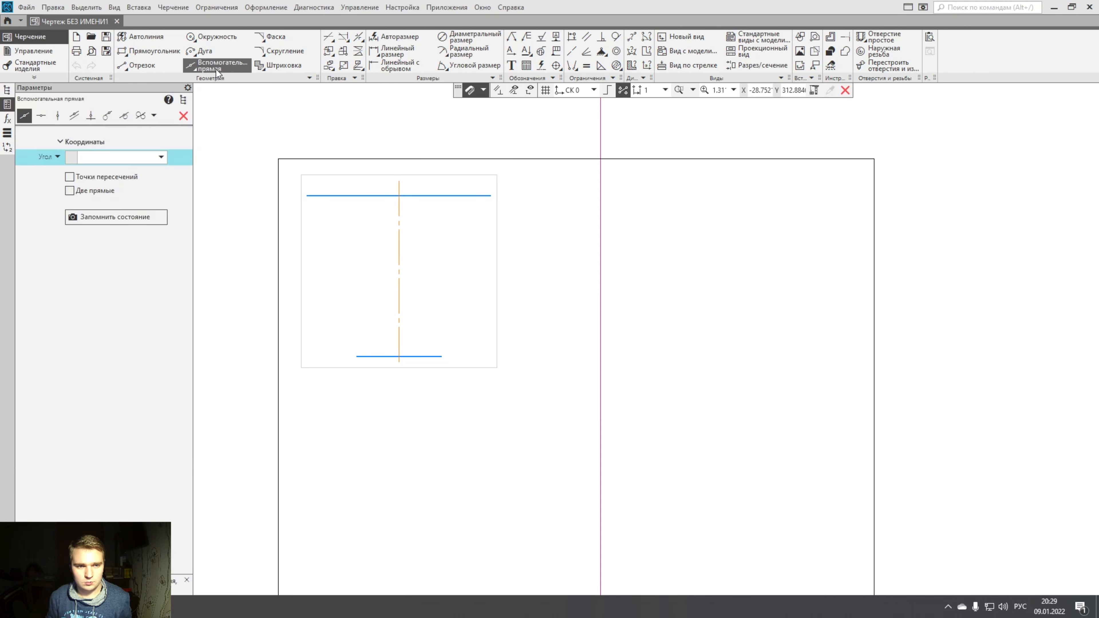
pyautogui.click(89, 119)
pyautogui.click(75, 116)
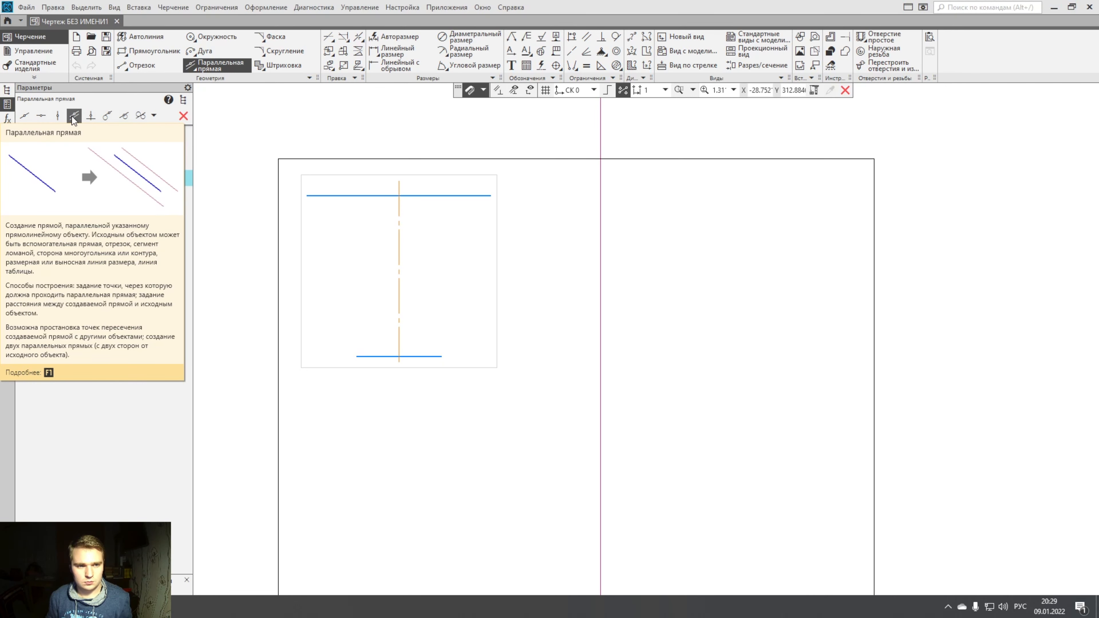
pyautogui.click(407, 195)
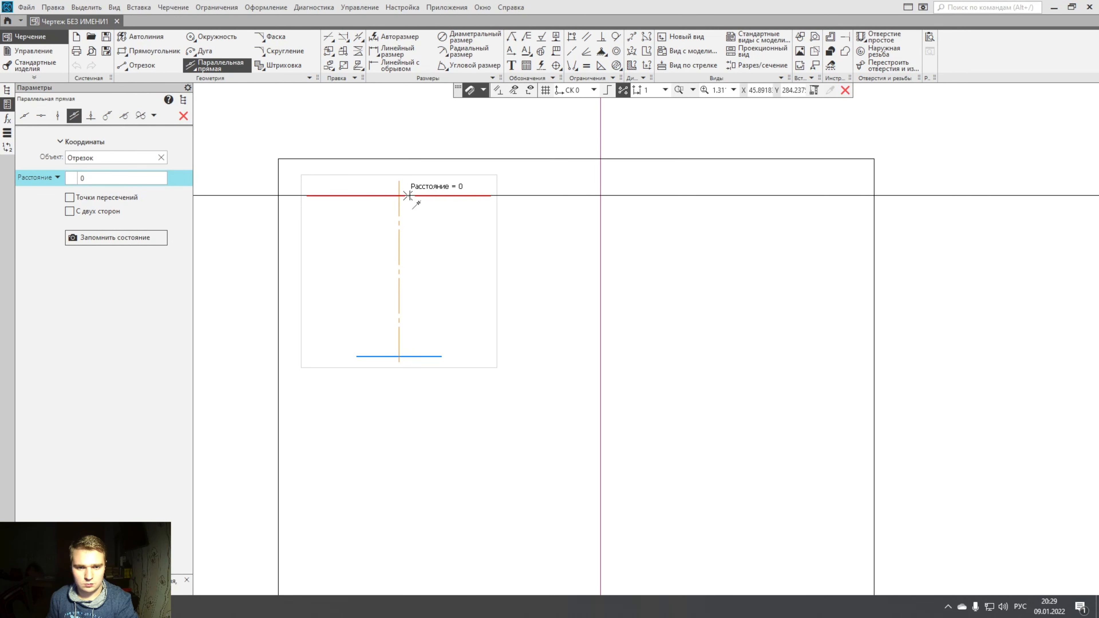
pyautogui.click(185, 117)
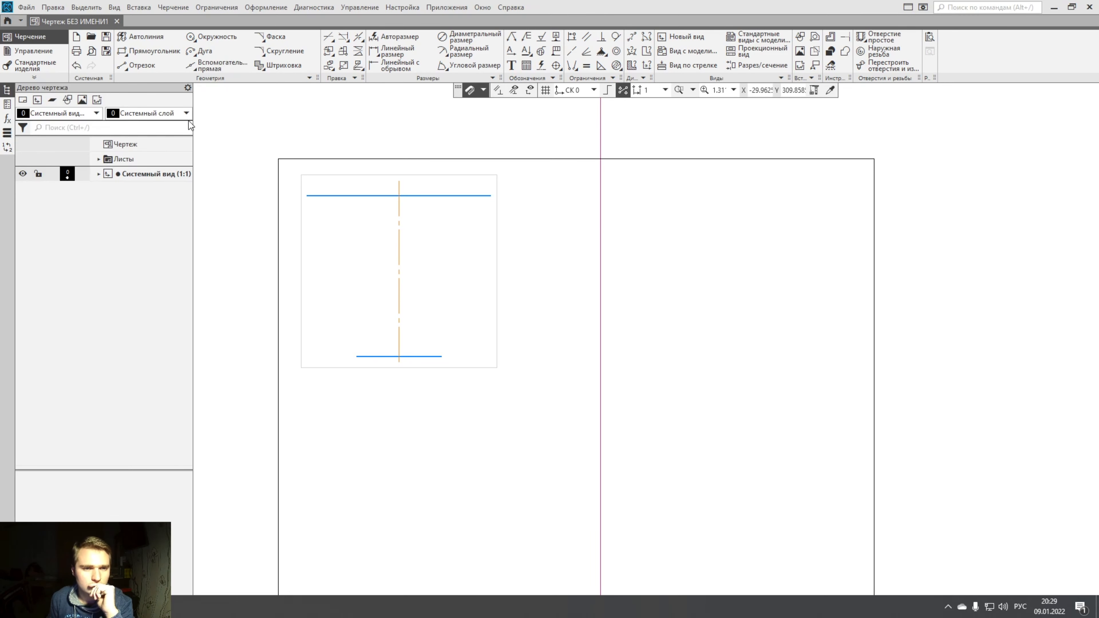
# Try an auxiliary line parallel to the centre line through the right end of the 65 mm segment, and undo it.
pyautogui.click(221, 66)
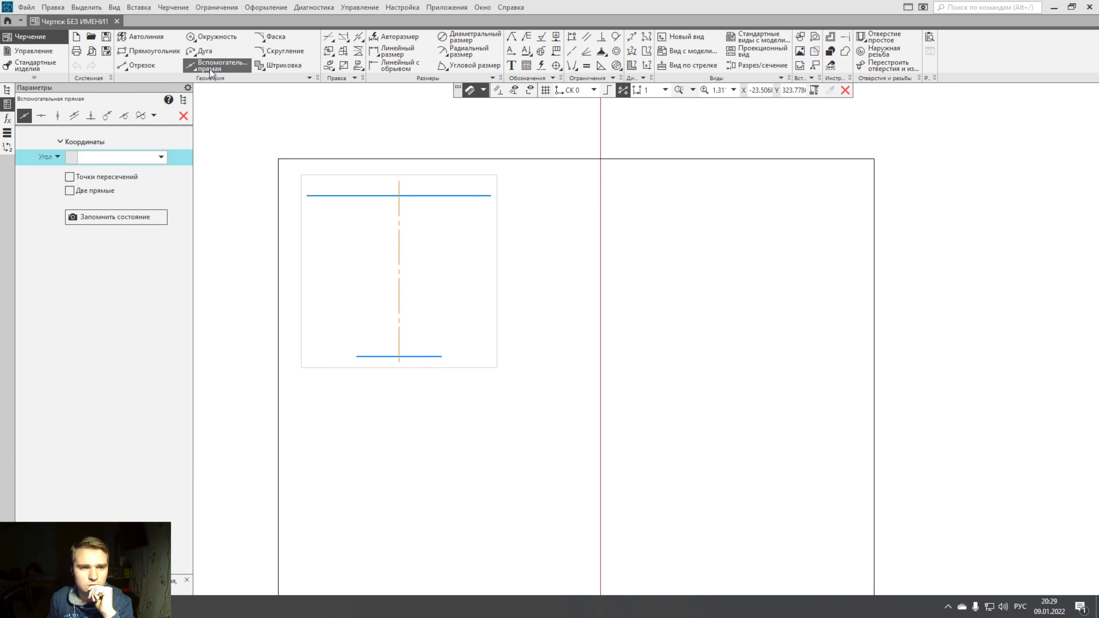
pyautogui.click(78, 120)
pyautogui.click(399, 210)
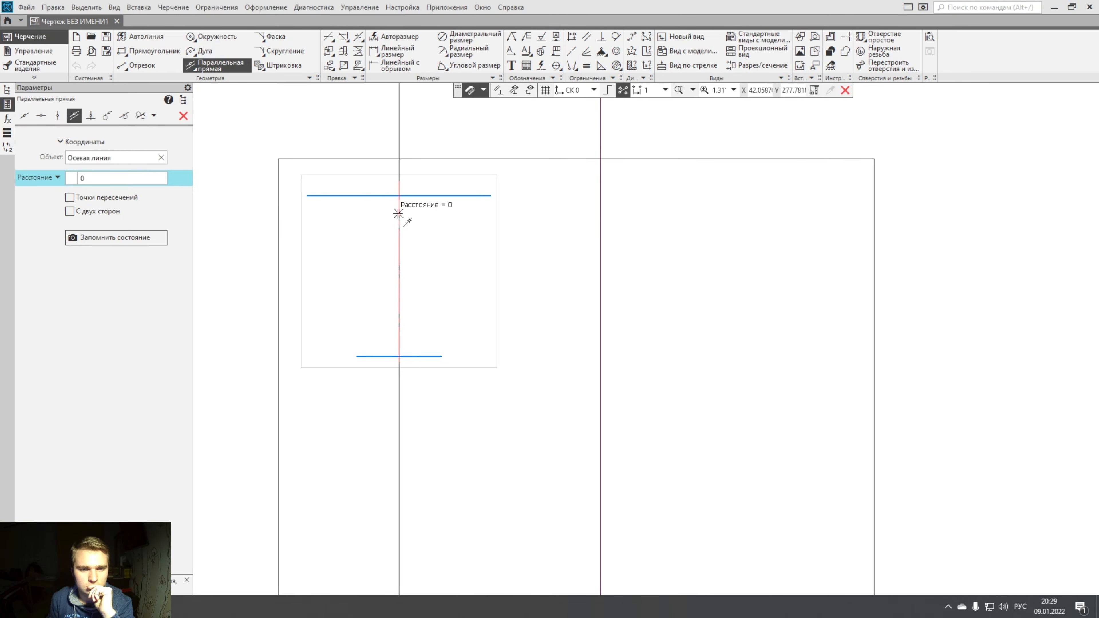
pyautogui.click(488, 209)
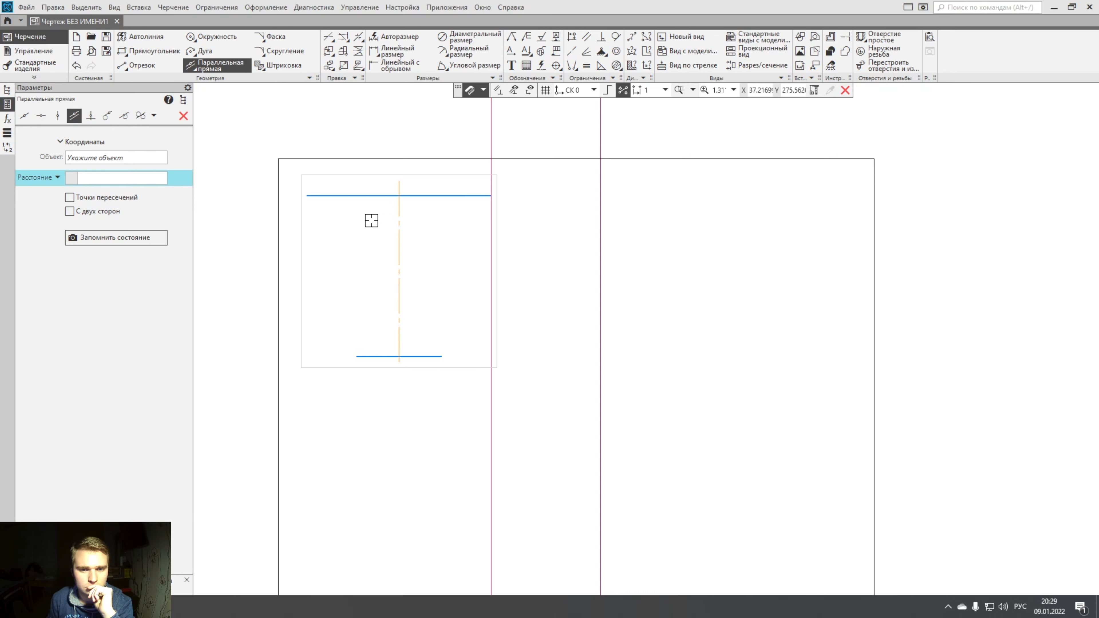
pyautogui.click(77, 66)
pyautogui.click(90, 116)
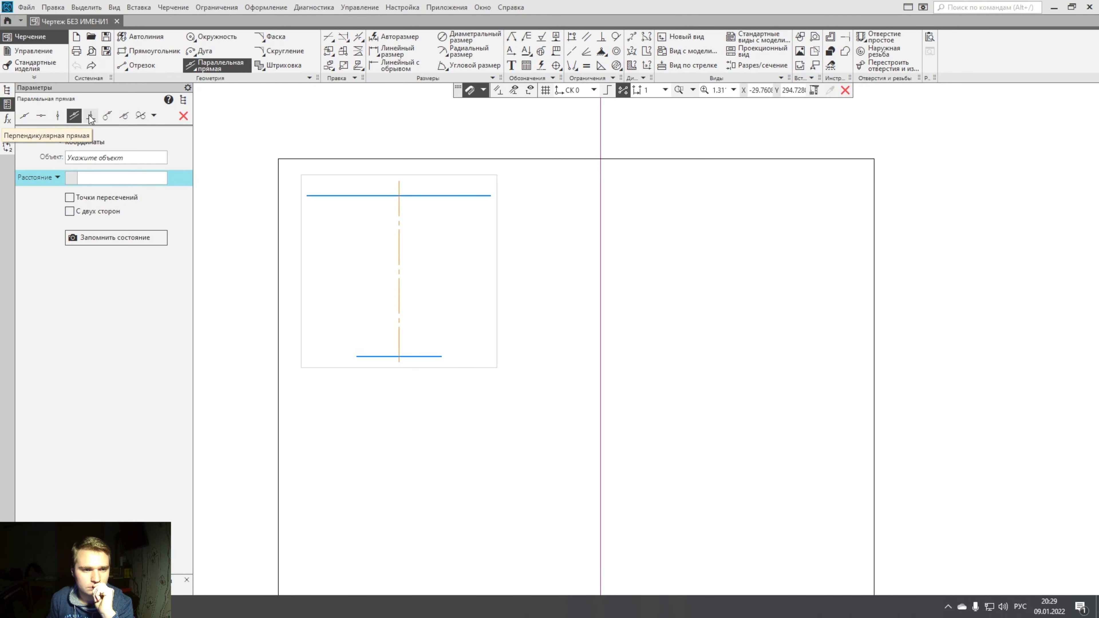
pyautogui.click(403, 212)
pyautogui.click(182, 116)
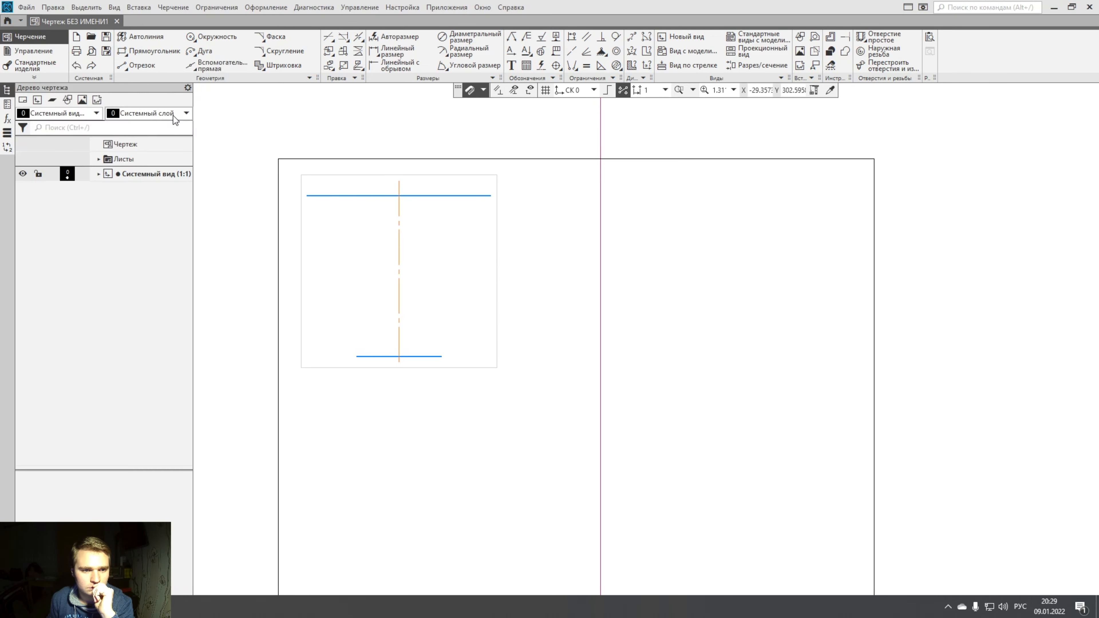
pyautogui.click(195, 69)
pyautogui.click(58, 116)
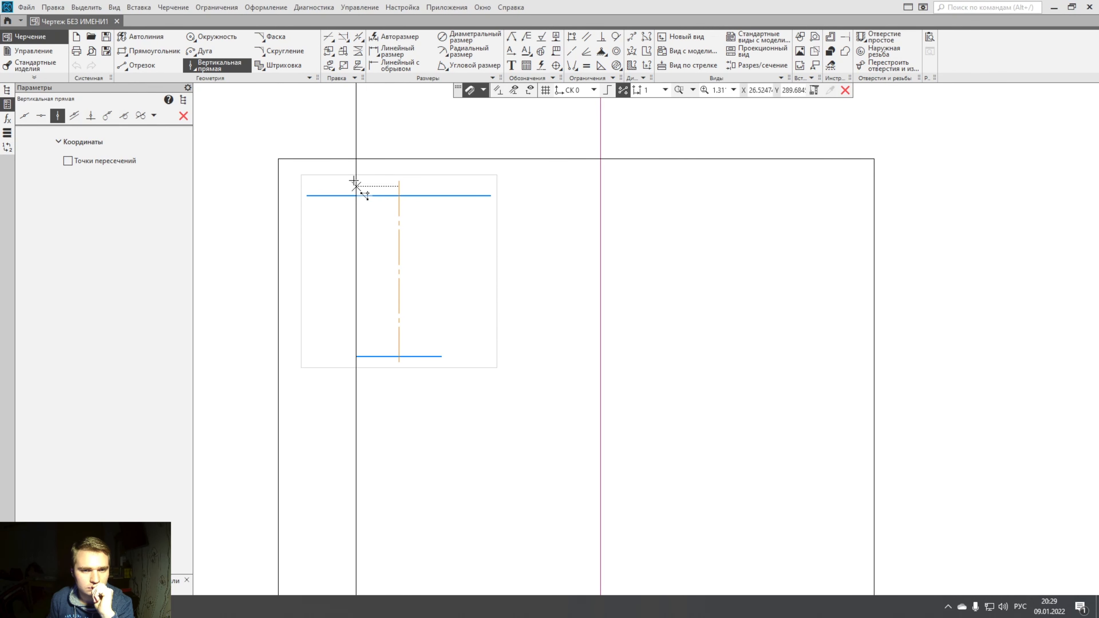
# Construct two auxiliary lines parallel to the centre line, one on each side, through the ends of the 65 mm segment.
pyautogui.click(74, 116)
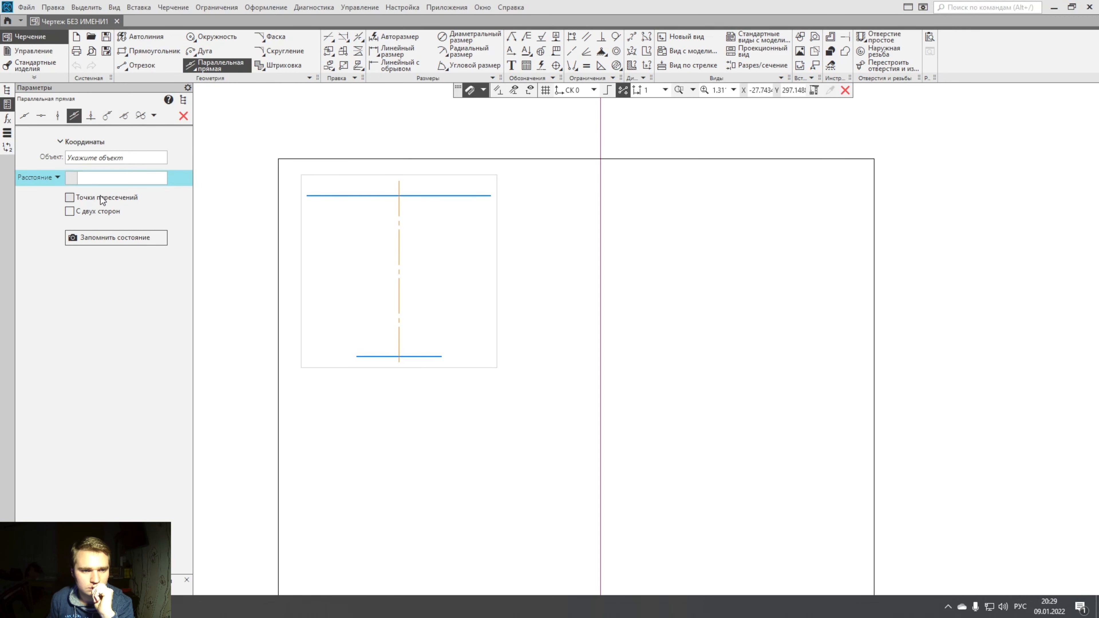
pyautogui.click(96, 211)
pyautogui.click(386, 196)
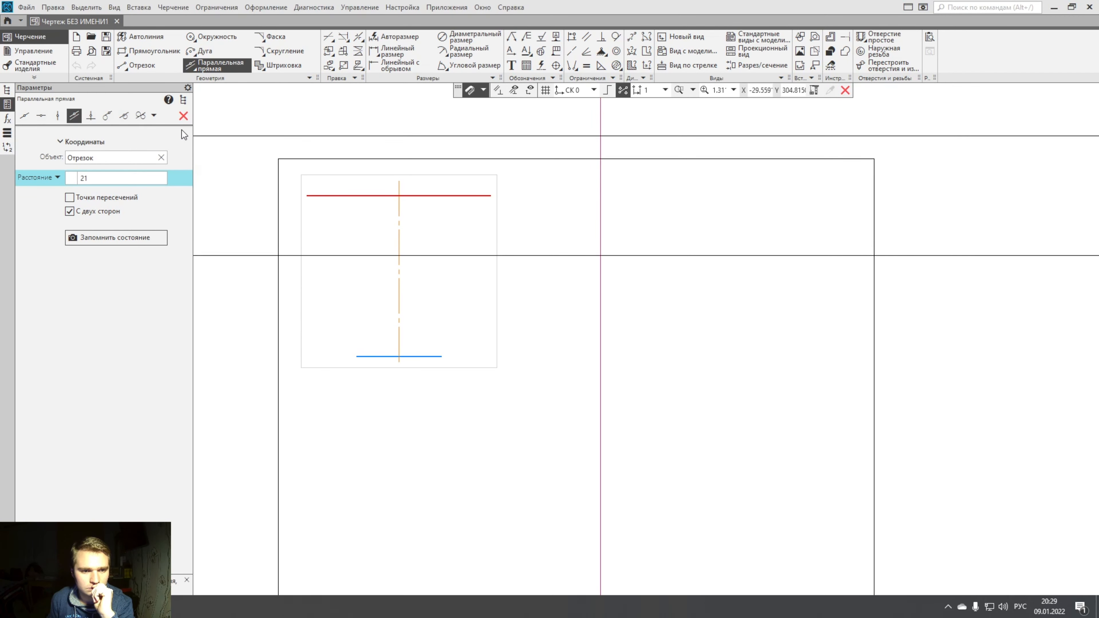
pyautogui.click(183, 117)
pyautogui.click(216, 65)
pyautogui.click(91, 115)
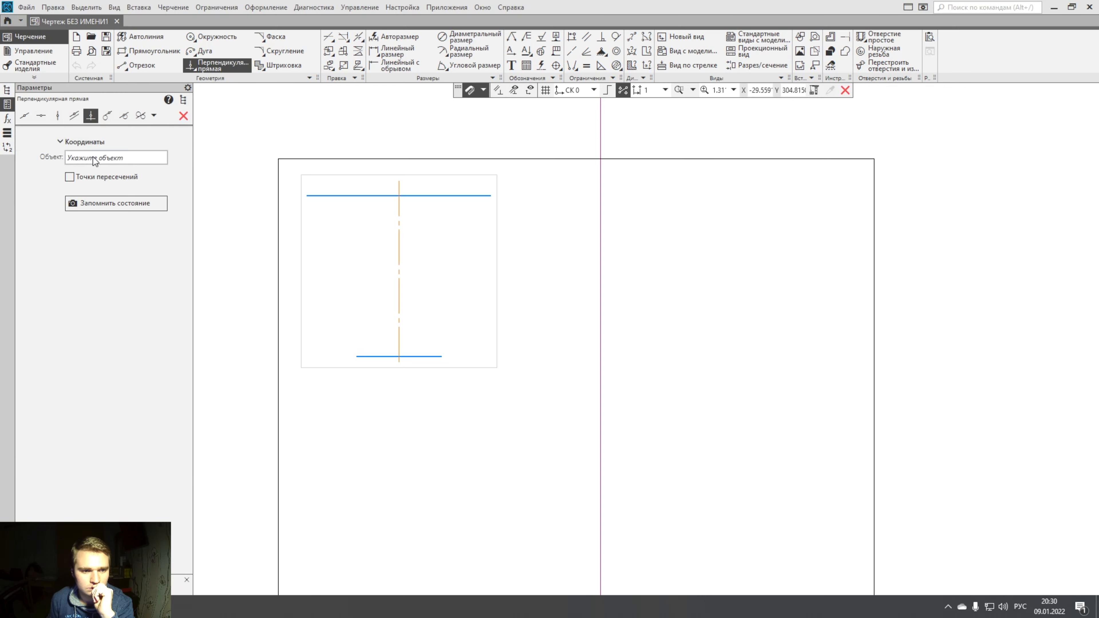
pyautogui.click(75, 116)
pyautogui.click(398, 211)
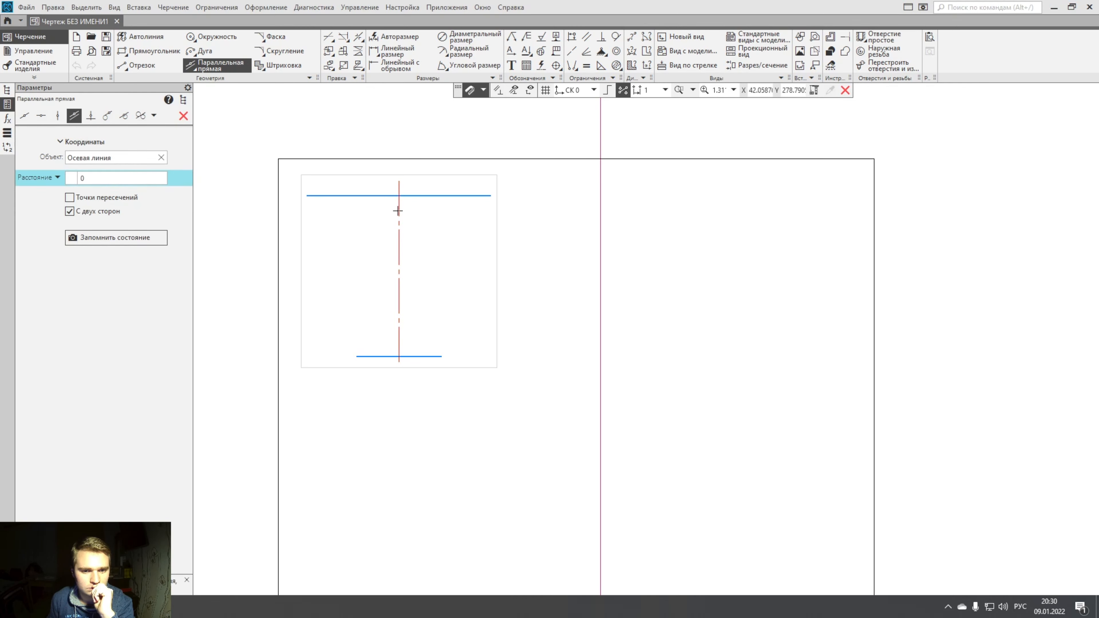
pyautogui.click(491, 196)
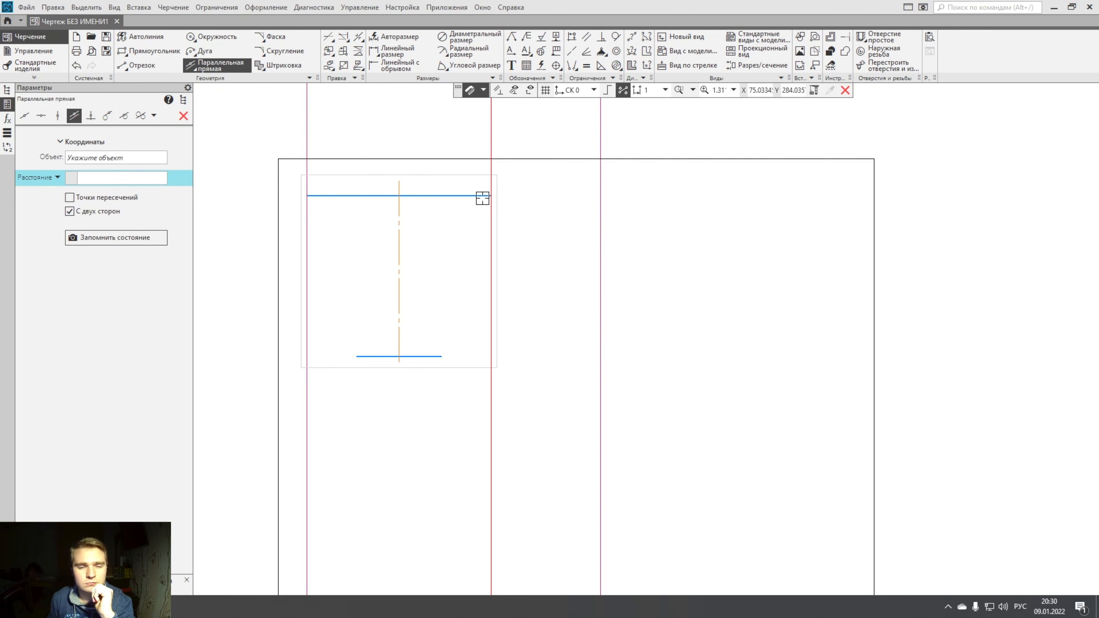
pyautogui.click(183, 116)
# Draw a 50 mm horizontal segment from the centre line and move its midpoint onto the centre line just below the 65 mm segment.
pyautogui.click(143, 66)
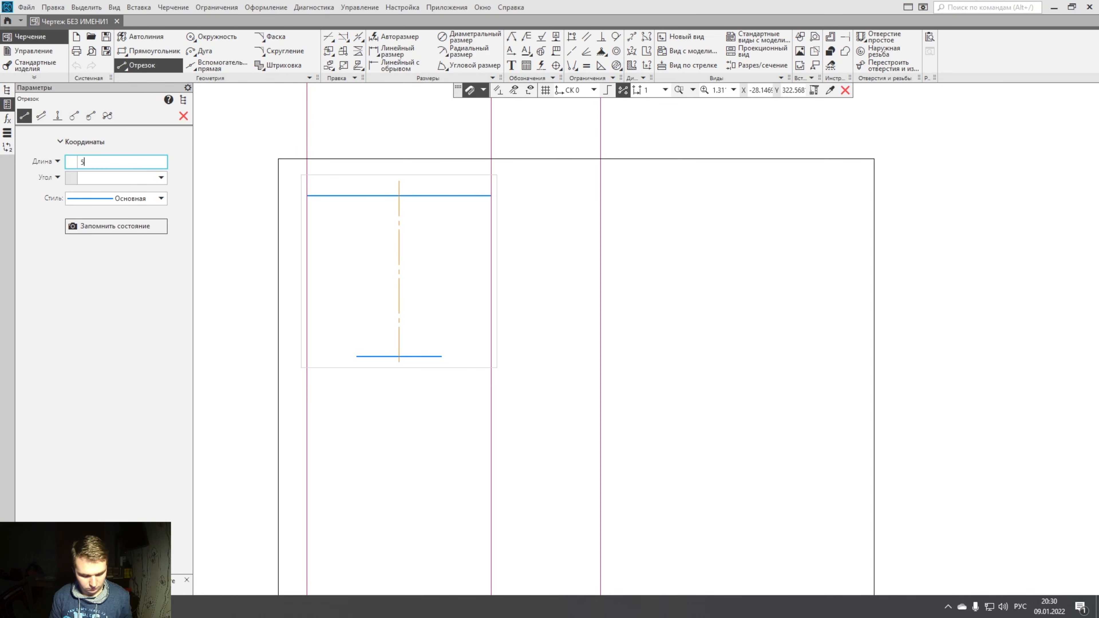
pyautogui.write('50')
pyautogui.click(72, 163)
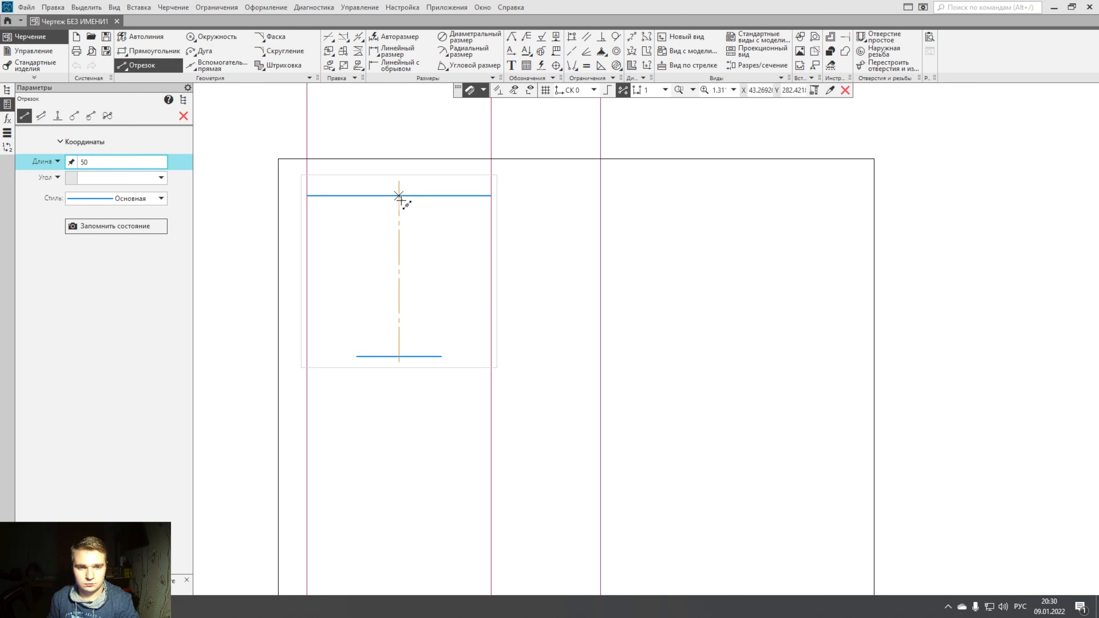
pyautogui.click(398, 205)
pyautogui.click(405, 205)
pyautogui.click(183, 116)
pyautogui.click(463, 205)
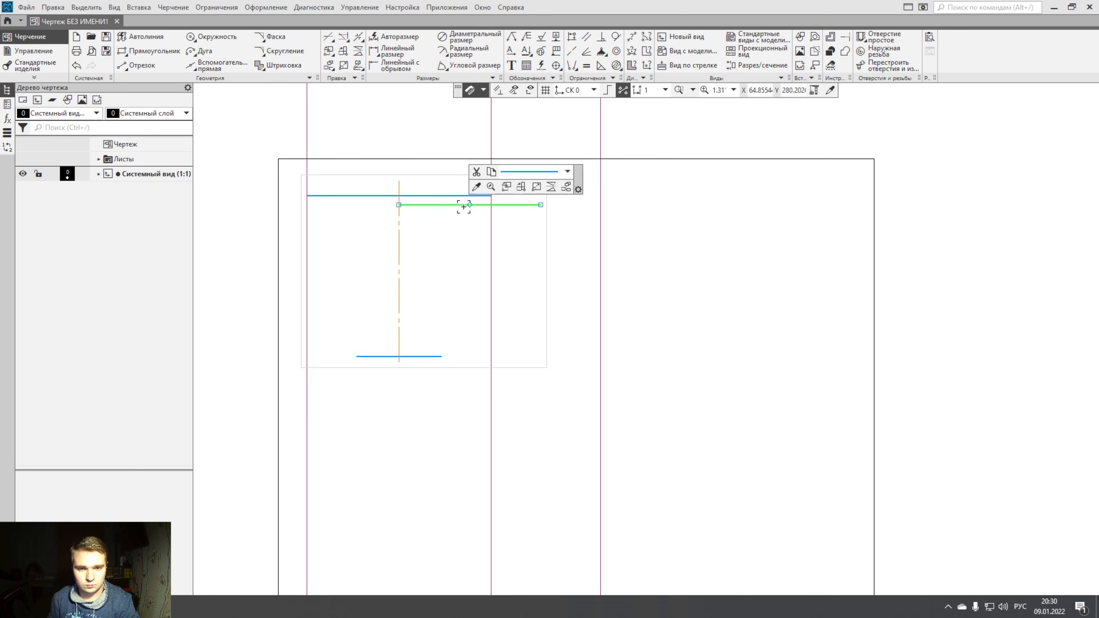
pyautogui.moveTo(469, 205); pyautogui.dragTo(398, 201)
# Draw a 46 mm segment at a 90° angle, upward along the centre line from the lower horizontal segment's midpoint.
pyautogui.write('46')
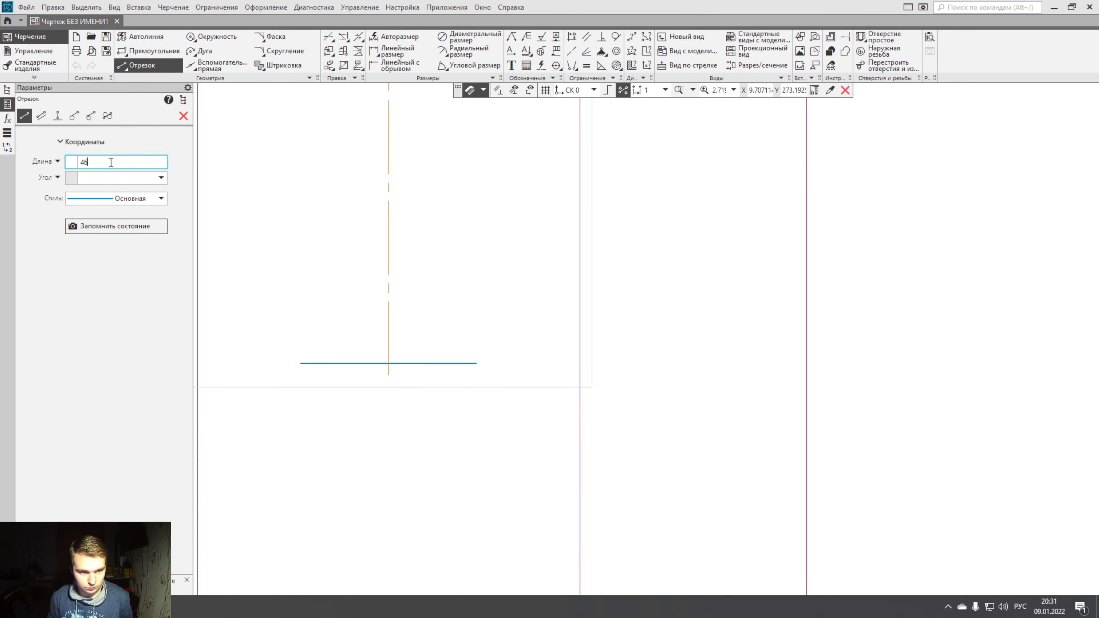
pyautogui.click(75, 167)
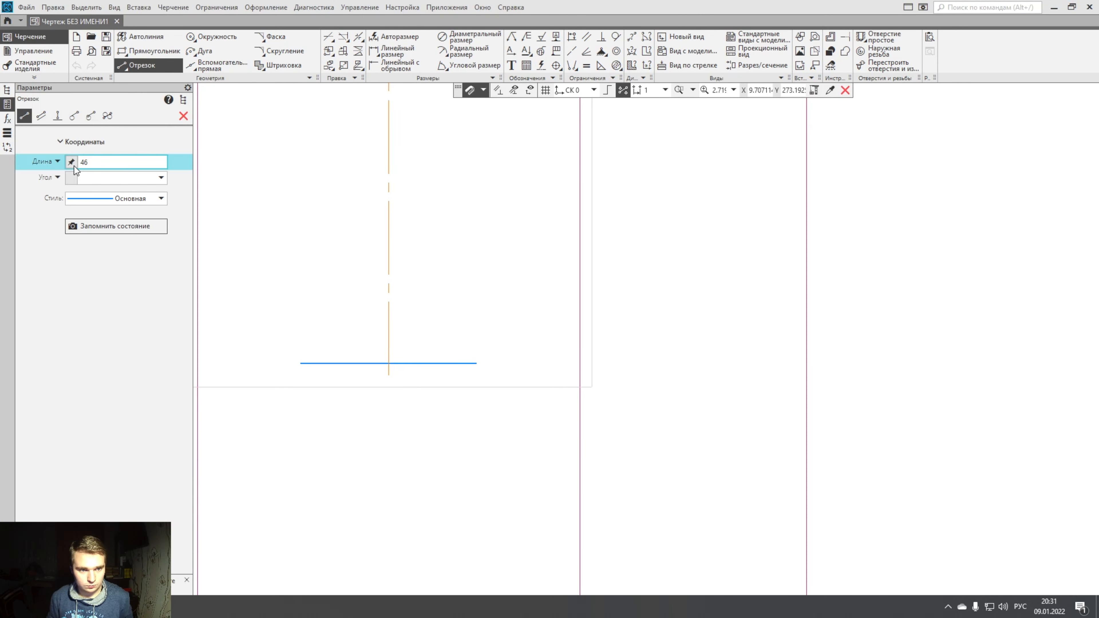
pyautogui.click(154, 182)
pyautogui.click(114, 194)
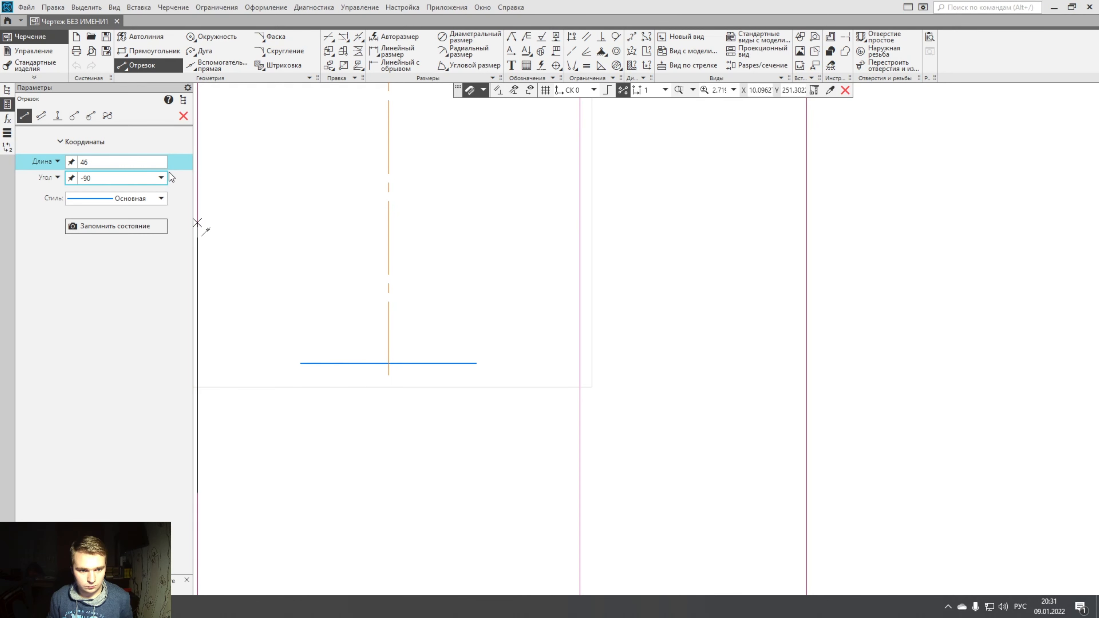
pyautogui.click(161, 178)
pyautogui.click(113, 358)
pyautogui.click(389, 362)
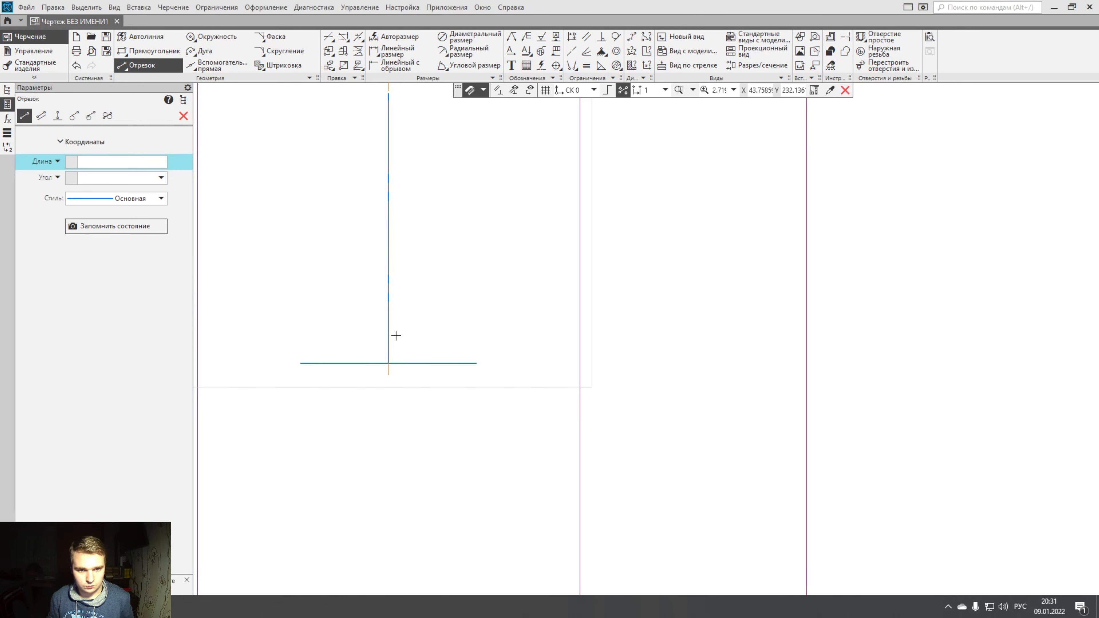
pyautogui.moveTo(403, 283); pyautogui.dragTo(404, 409, button='middle')
pyautogui.press('Escape')
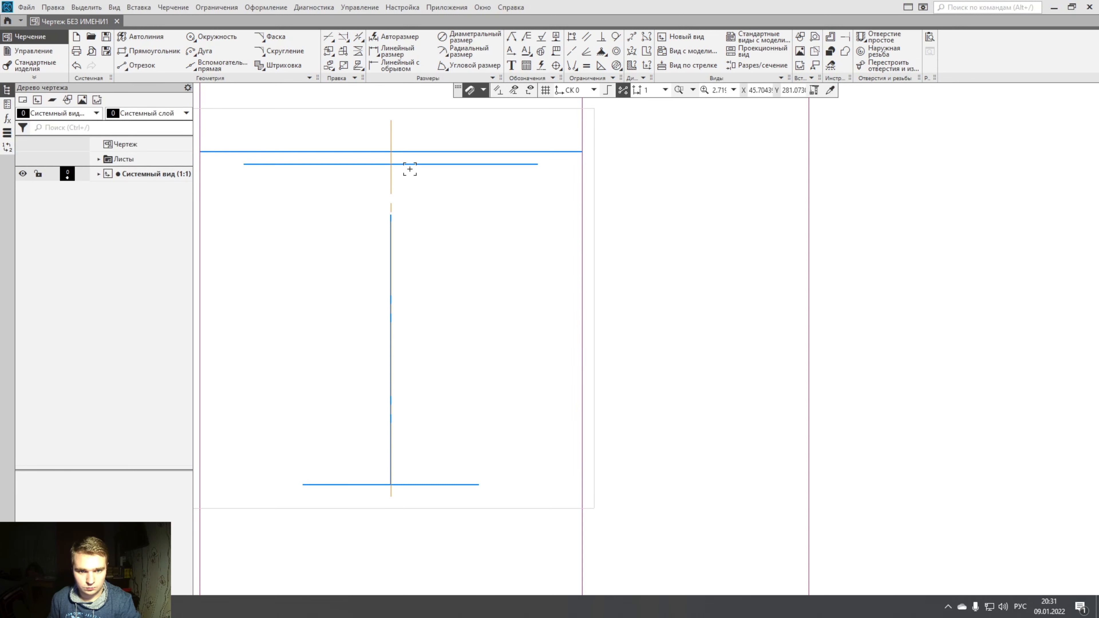
# Move the midpoints of the 50 mm and 65 mm segments and the centre line's upper end onto the 46 mm segment's upper end.
pyautogui.click(389, 164)
pyautogui.moveTo(390, 165); pyautogui.dragTo(390, 213)
pyautogui.click(392, 151)
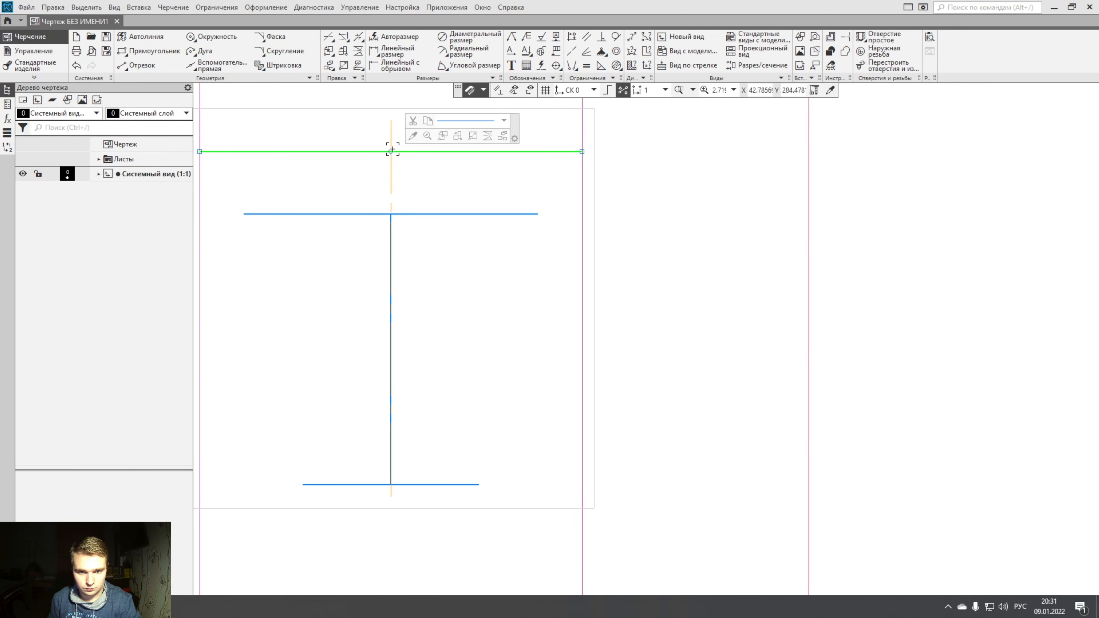
pyautogui.moveTo(391, 151); pyautogui.dragTo(391, 214)
pyautogui.click(392, 142)
pyautogui.moveTo(391, 132); pyautogui.dragTo(390, 213)
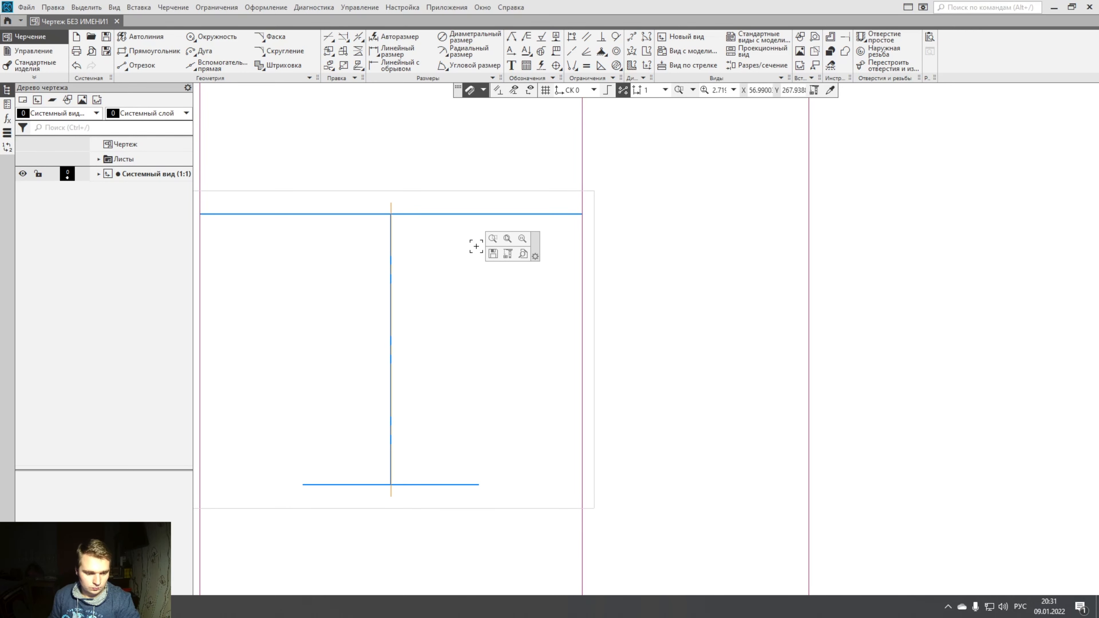
# Construct an auxiliary line at a 60° angle through the right end of the lower horizontal segment.
pyautogui.moveTo(464, 303); pyautogui.dragTo(570, 272, button='middle')
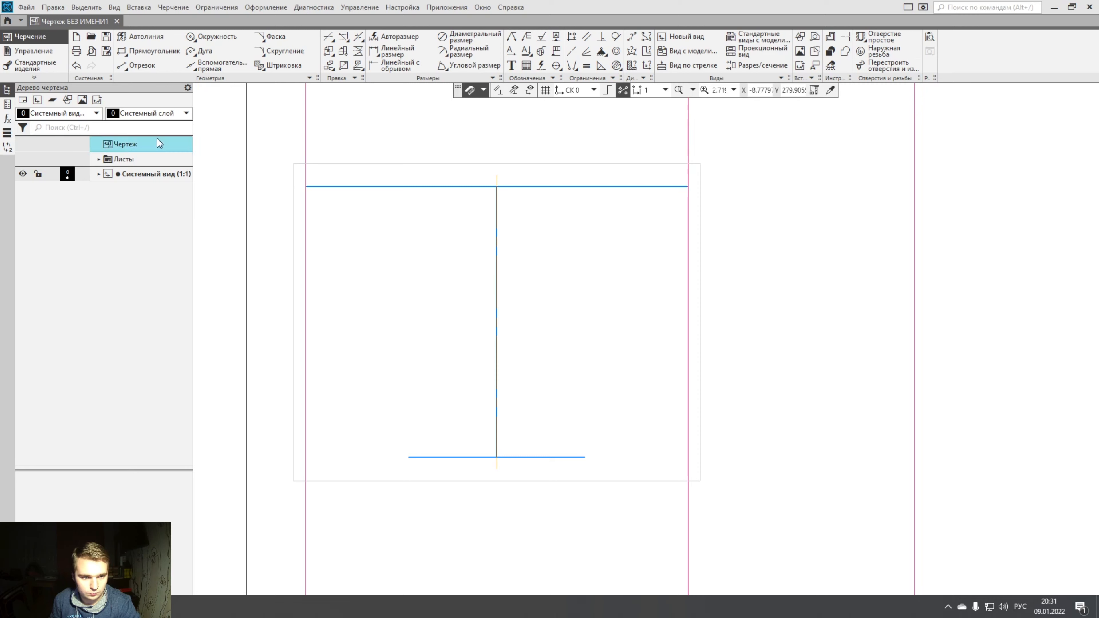
pyautogui.click(138, 65)
pyautogui.click(210, 66)
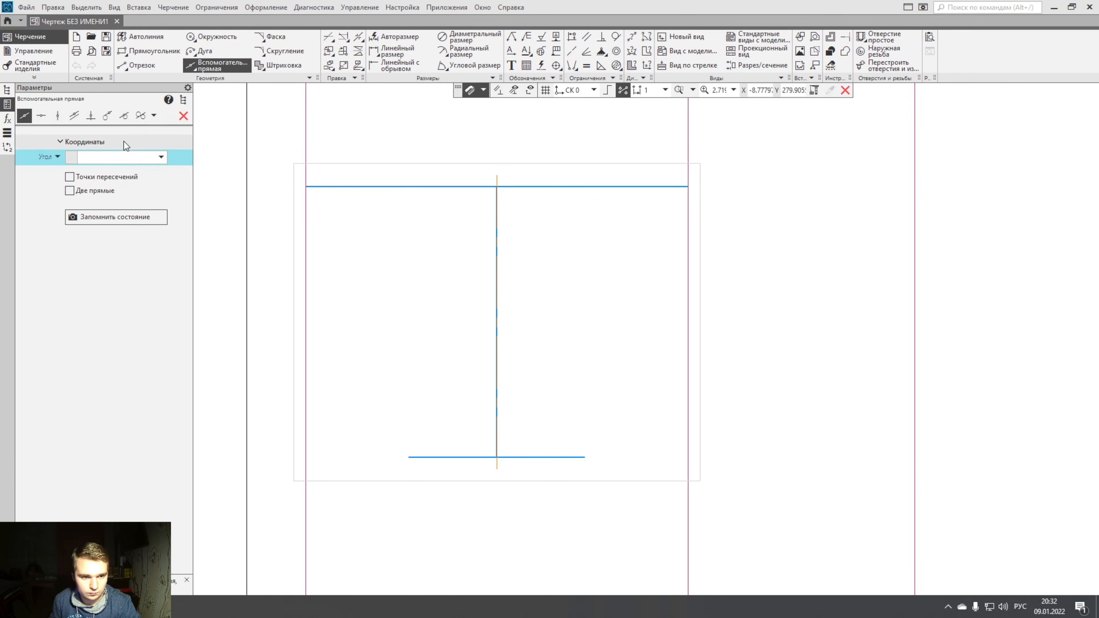
pyautogui.click(161, 157)
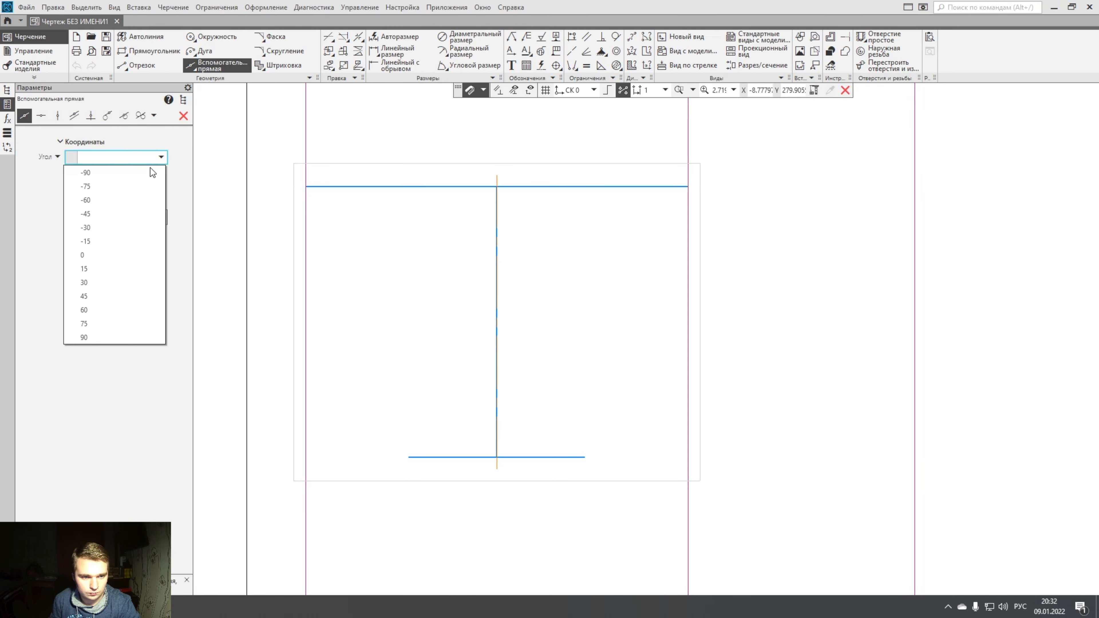
pyautogui.click(102, 278)
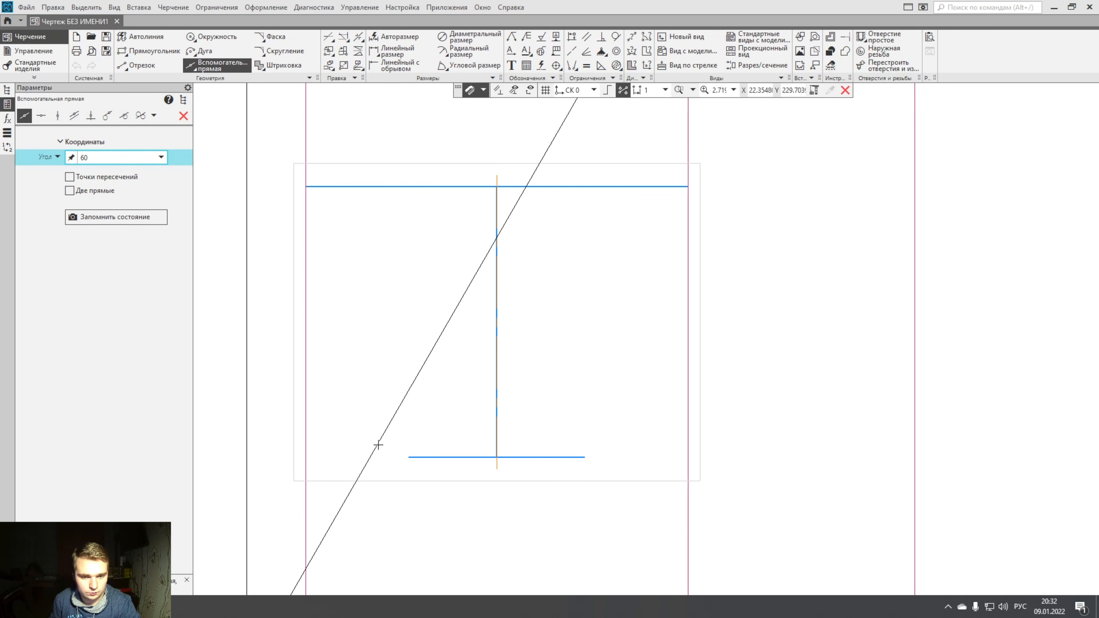
pyautogui.click(584, 457)
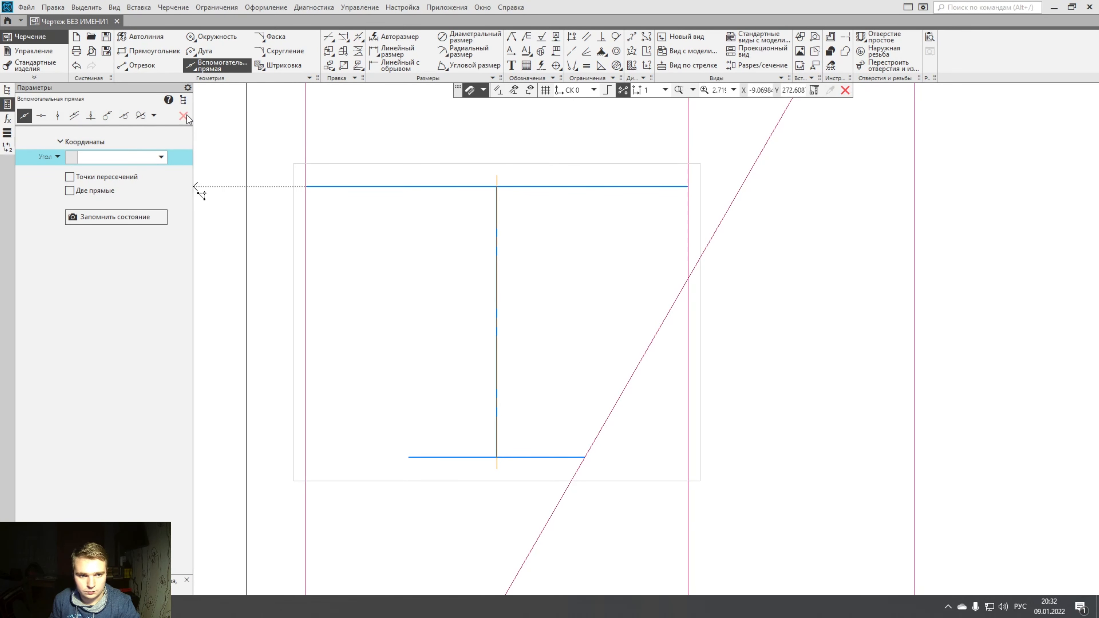
pyautogui.press('Escape')
# Mirror the 60° auxiliary line about the lower horizontal segment, keeping the original.
pyautogui.click(626, 390)
pyautogui.click(358, 51)
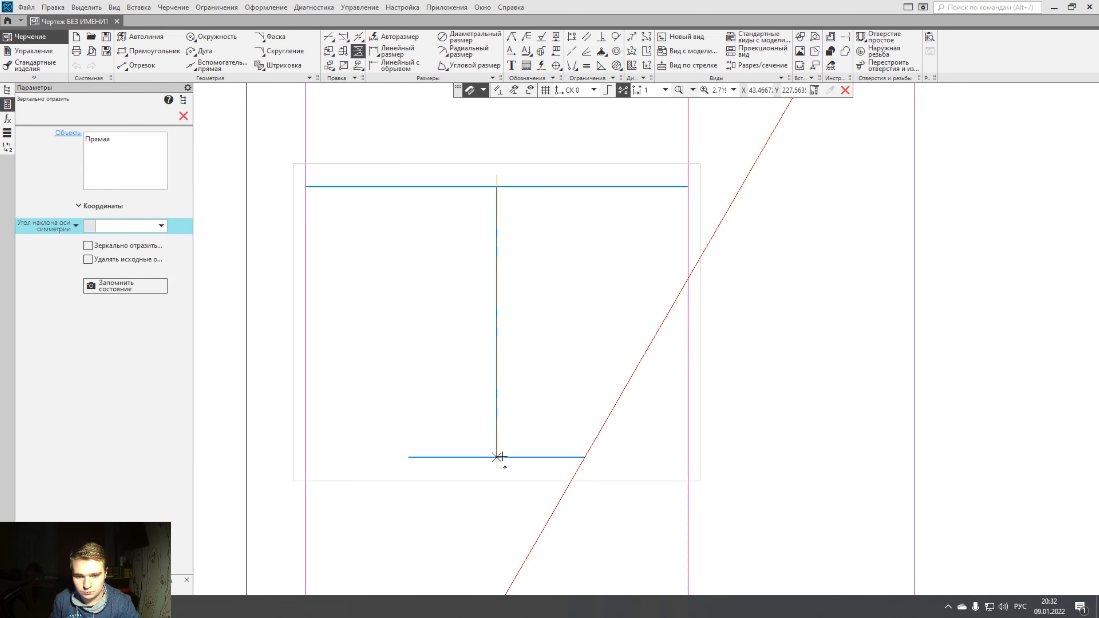
pyautogui.click(497, 458)
pyautogui.click(496, 457)
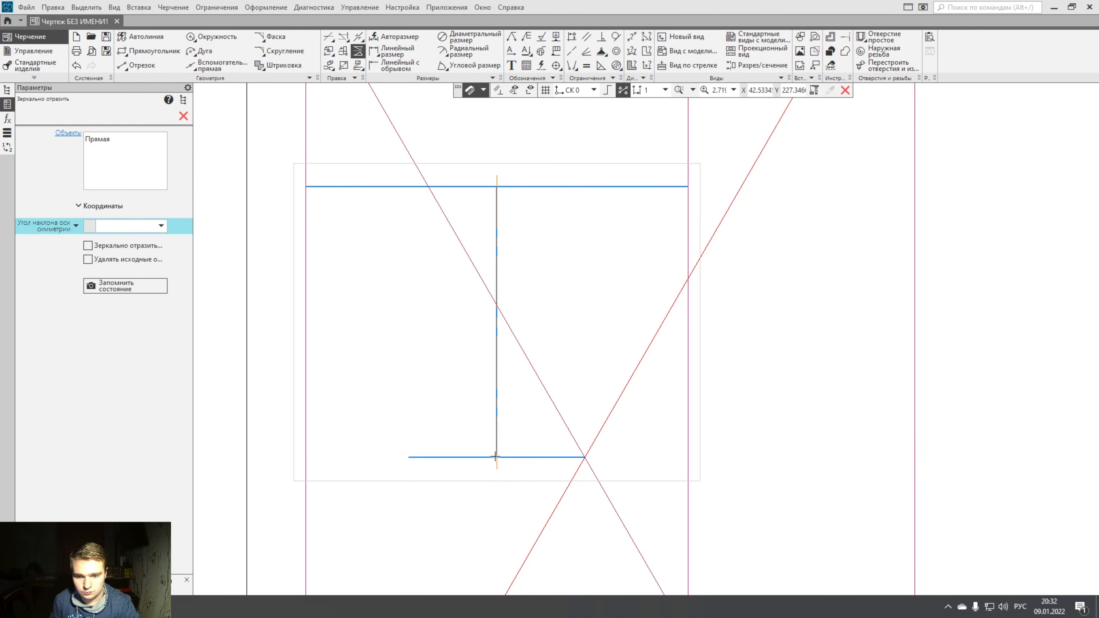
pyautogui.click(184, 116)
# Copy the mirrored auxiliary line from the lower segment's right end to its left end, and delete the mirrored line at the right end.
pyautogui.click(552, 402)
pyautogui.hotkey('ctrl', 'c')
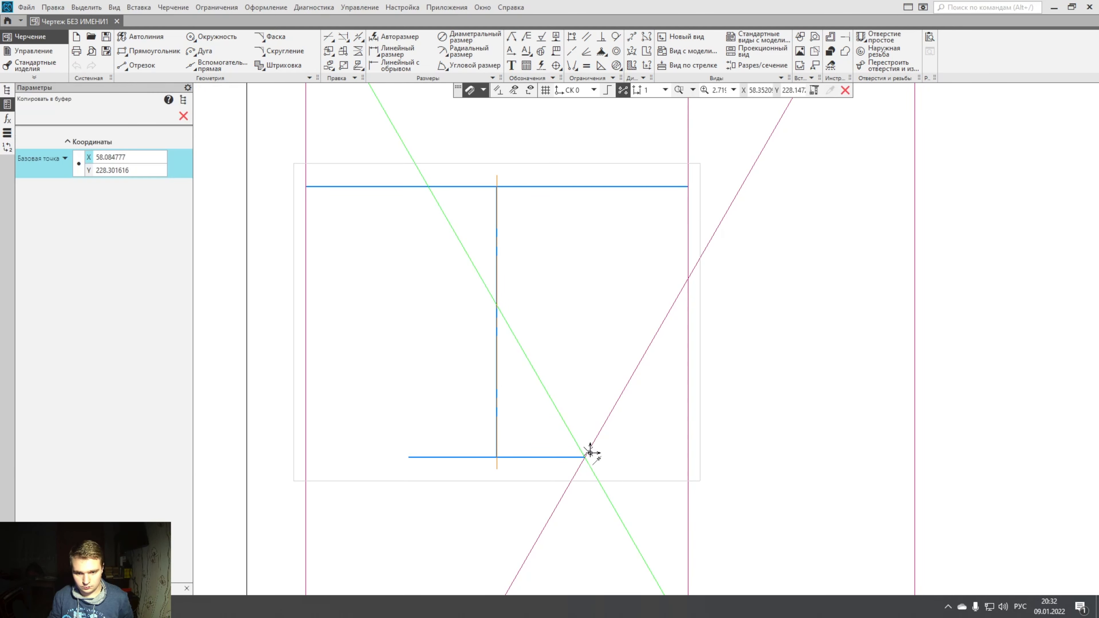
pyautogui.click(584, 457)
pyautogui.hotkey('ctrl', 'v')
pyautogui.click(408, 457)
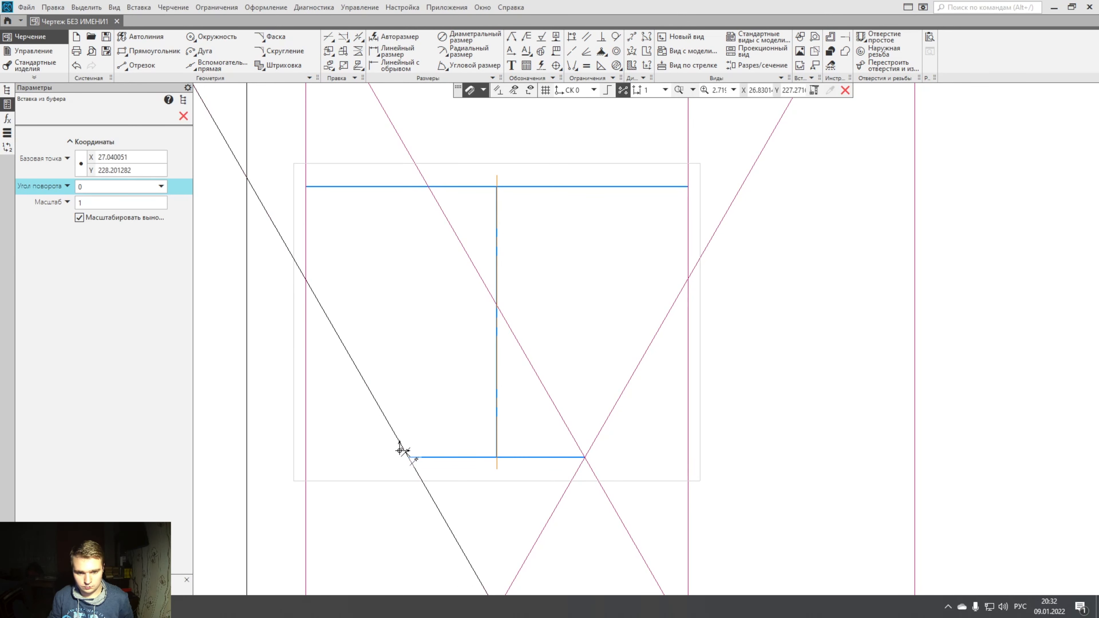
pyautogui.click(183, 116)
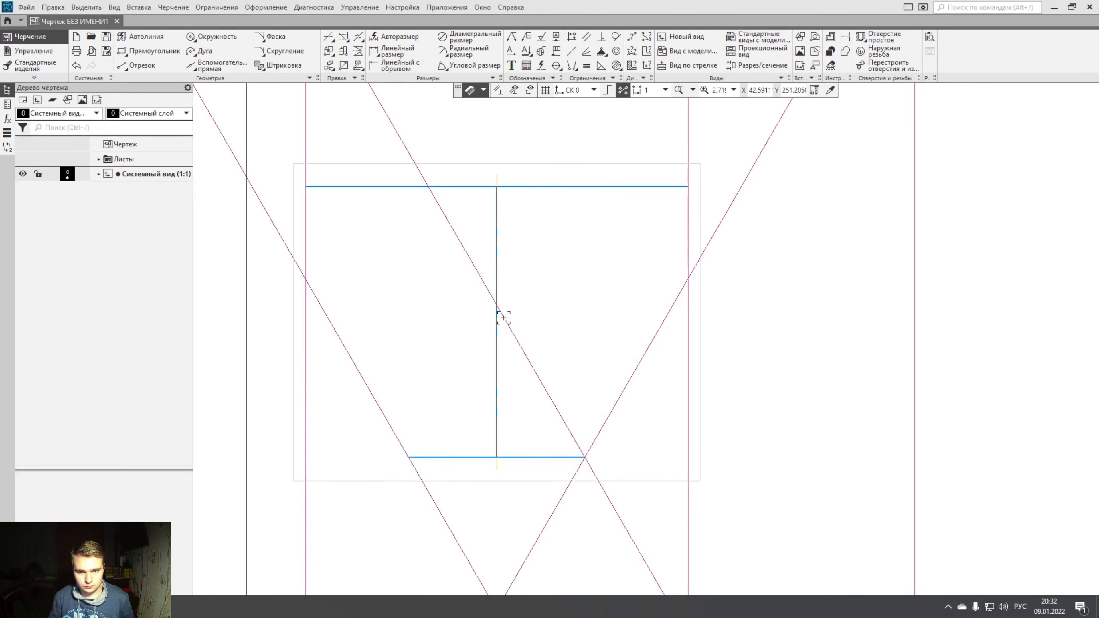
pyautogui.click(510, 331)
pyautogui.press('Delete')
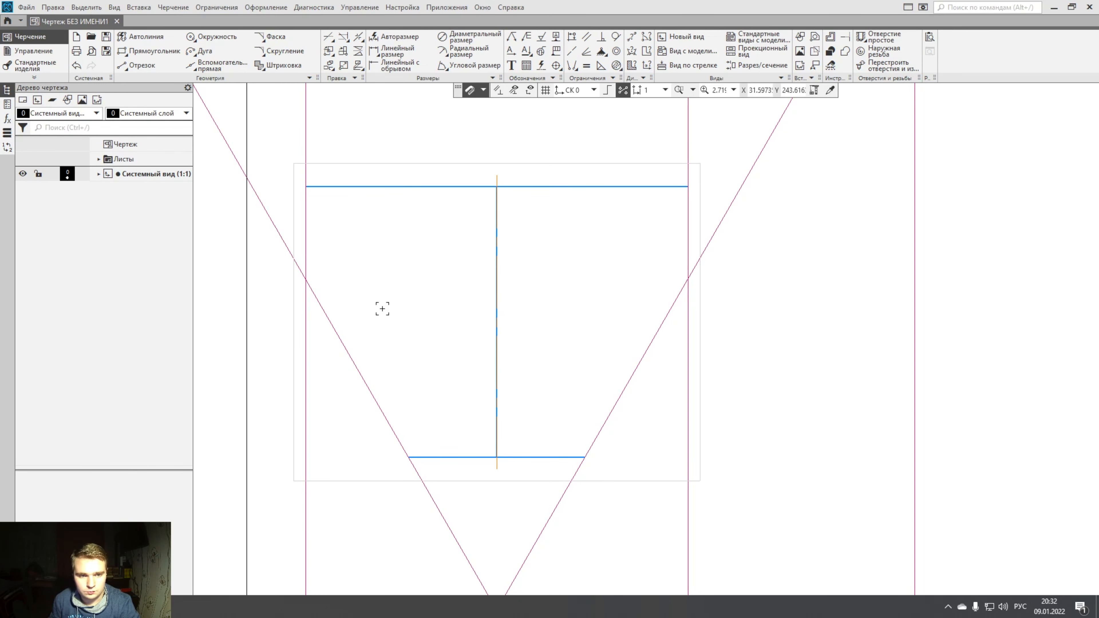
# Draw the left side of the outline along the auxiliary lines: a sloped segment from the lower edge and a vertical one to the upper edge.
pyautogui.click(143, 66)
pyautogui.click(409, 457)
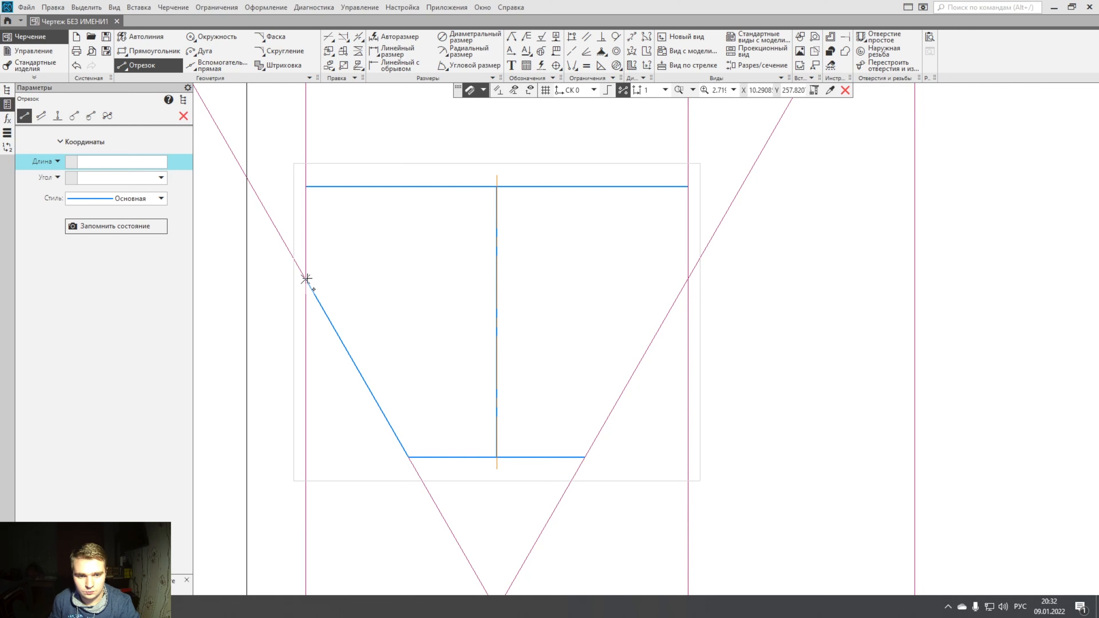
pyautogui.click(306, 279)
pyautogui.click(306, 278)
pyautogui.click(305, 187)
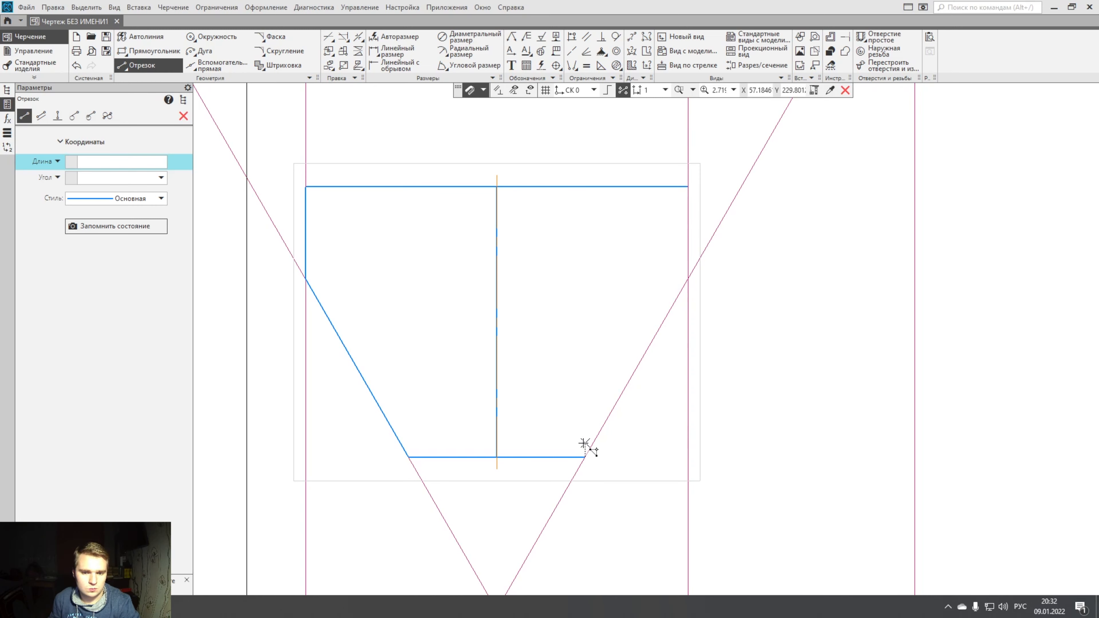
# Draw the right side of the outline with a sloped segment from the lower edge and a vertical segment up to the upper edge.
pyautogui.click(585, 457)
pyautogui.click(688, 279)
pyautogui.click(688, 278)
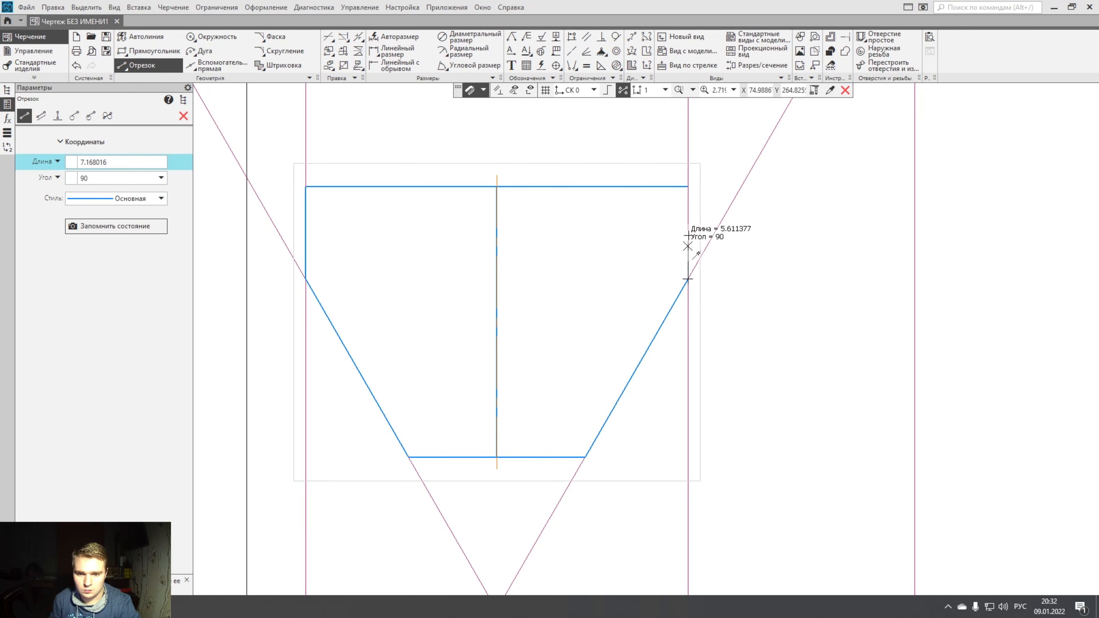
pyautogui.click(688, 187)
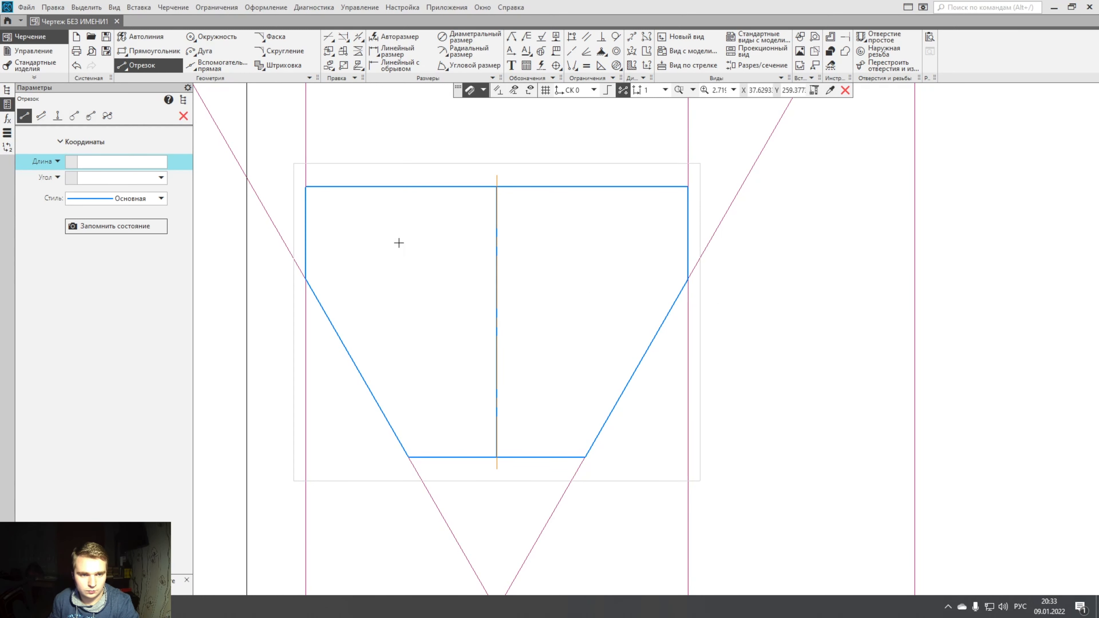
pyautogui.click(183, 116)
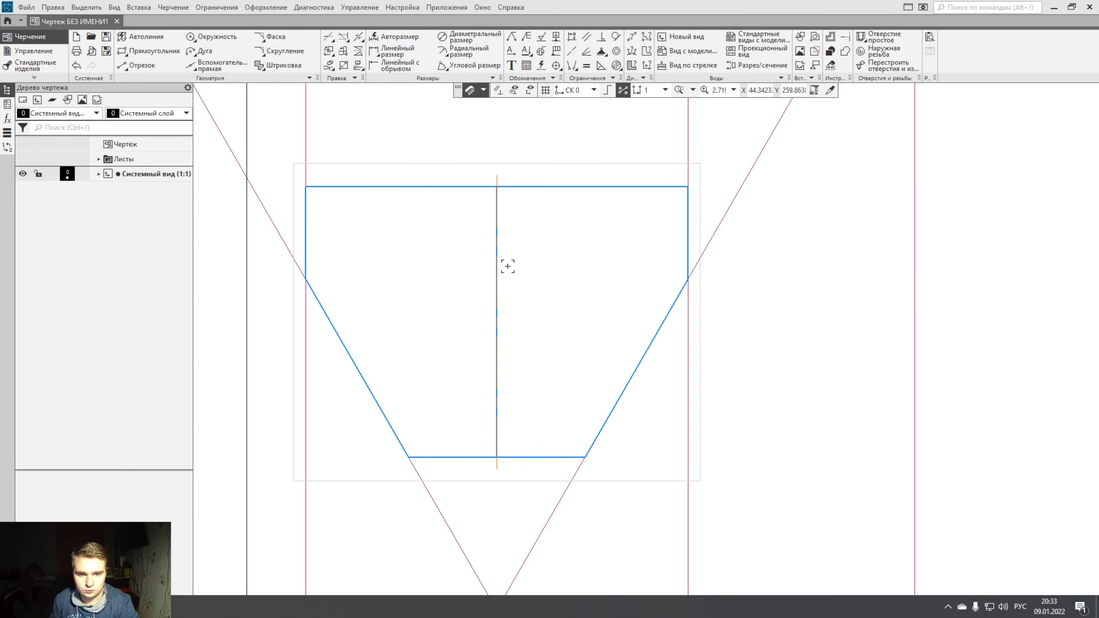
# Replace the 46 mm segment and old centre line with a new centre line between the midpoints of the lower and upper edges.
pyautogui.click(499, 246)
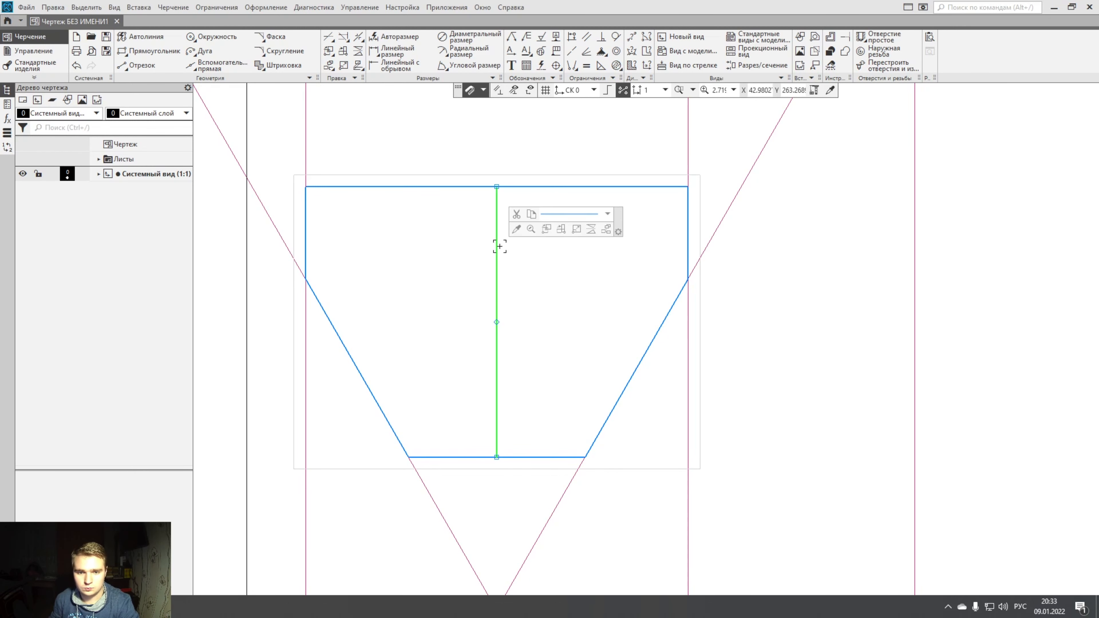
pyautogui.press('Delete')
pyautogui.click(541, 66)
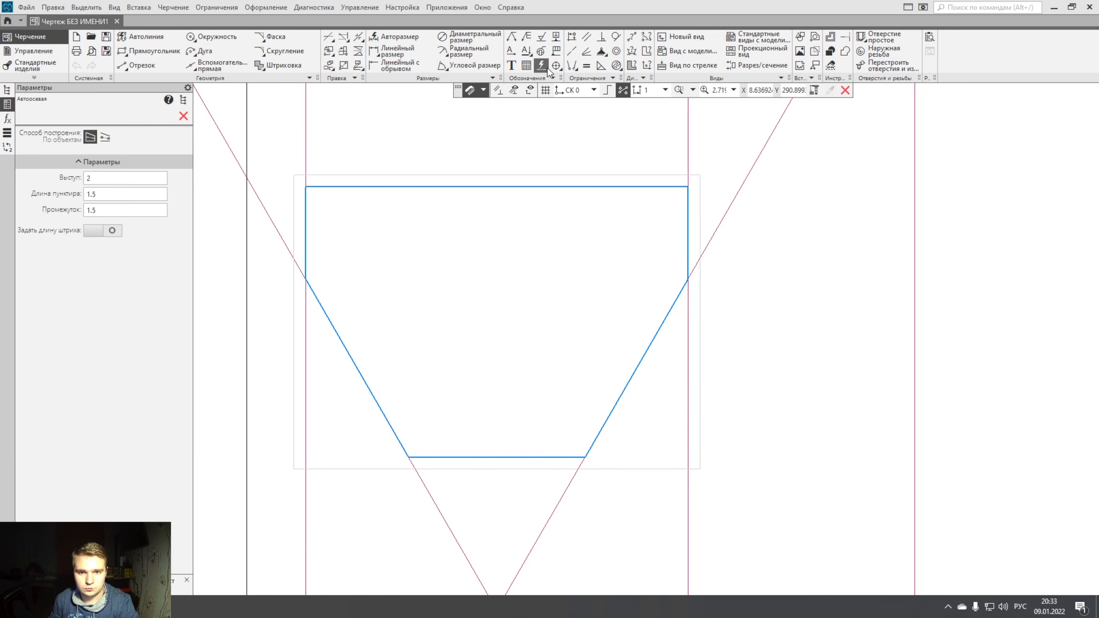
pyautogui.click(498, 456)
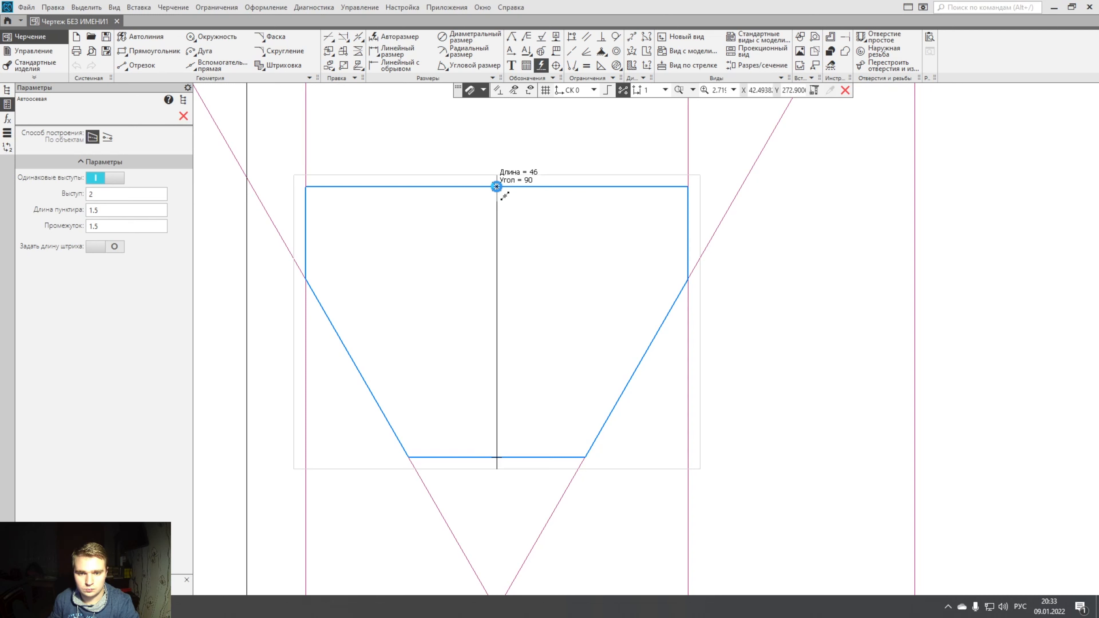
pyautogui.click(497, 187)
pyautogui.rightClick(498, 188)
# Draw a 24 mm segment at a -90° angle, down the centre line from the upper edge's midpoint.
pyautogui.click(145, 66)
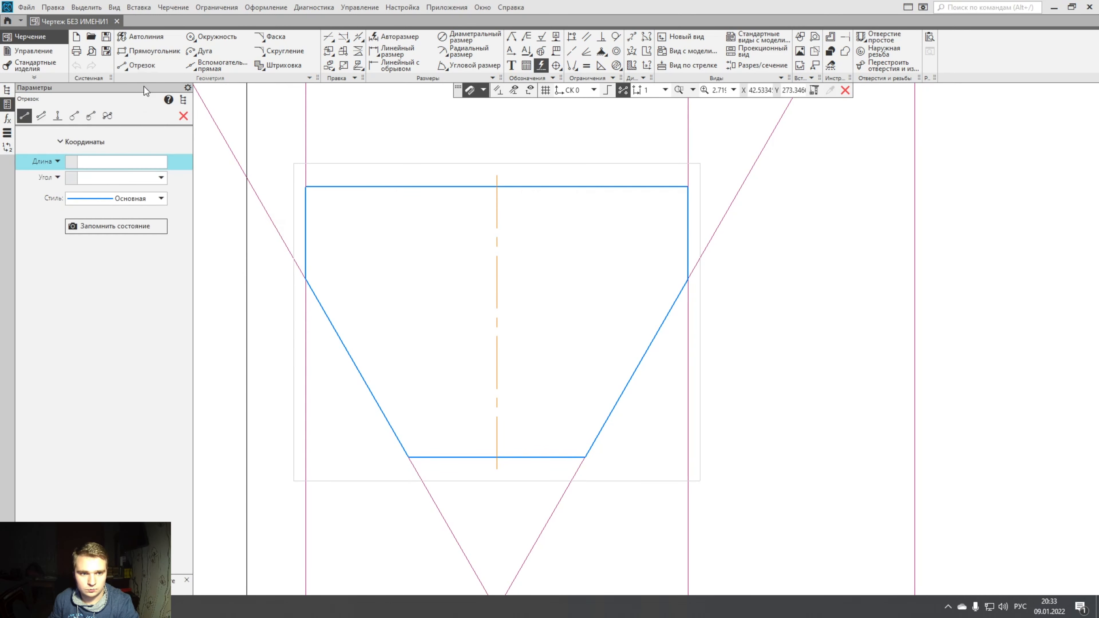
pyautogui.click(141, 162)
pyautogui.write('24')
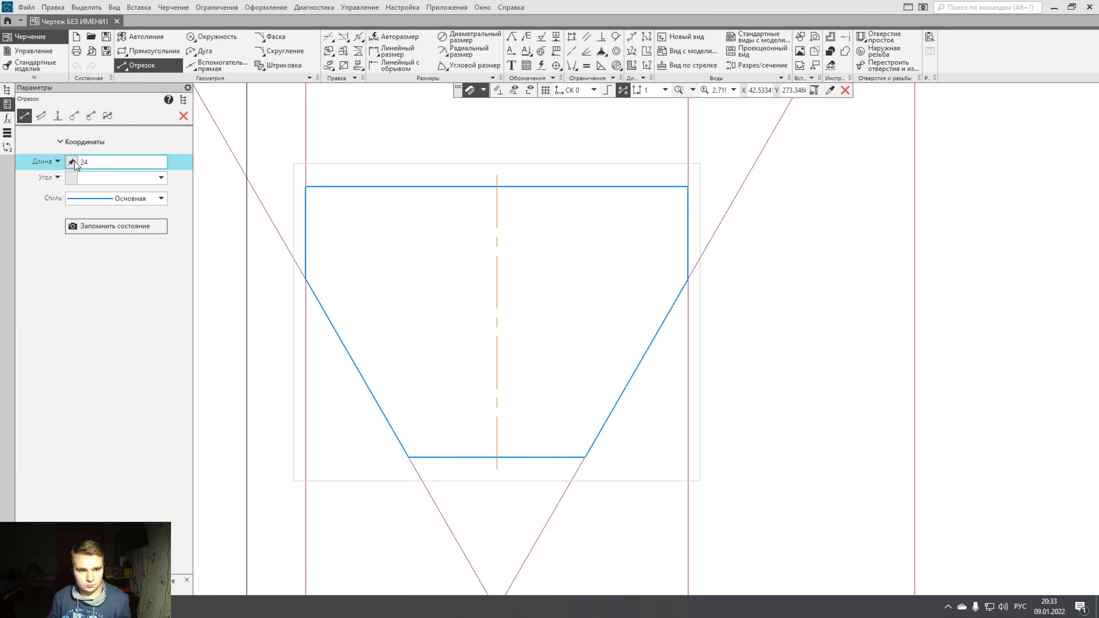
pyautogui.click(161, 179)
pyautogui.click(149, 192)
pyautogui.click(496, 186)
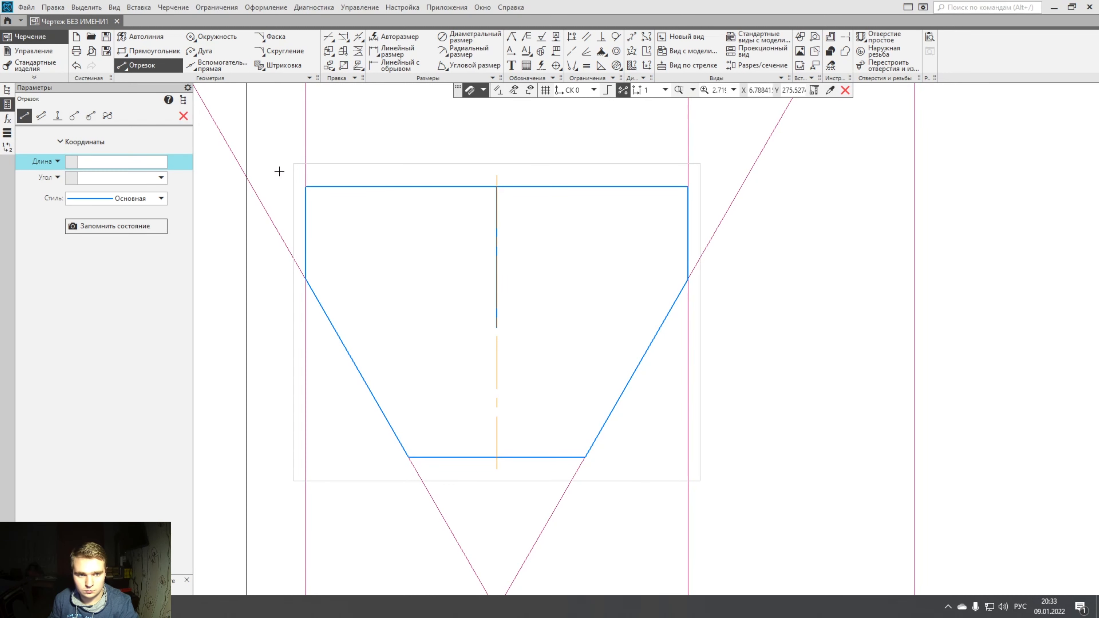
# Draw a 10 mm horizontal segment from the 24 mm segment's lower end and move its midpoint onto that end.
pyautogui.click(104, 161)
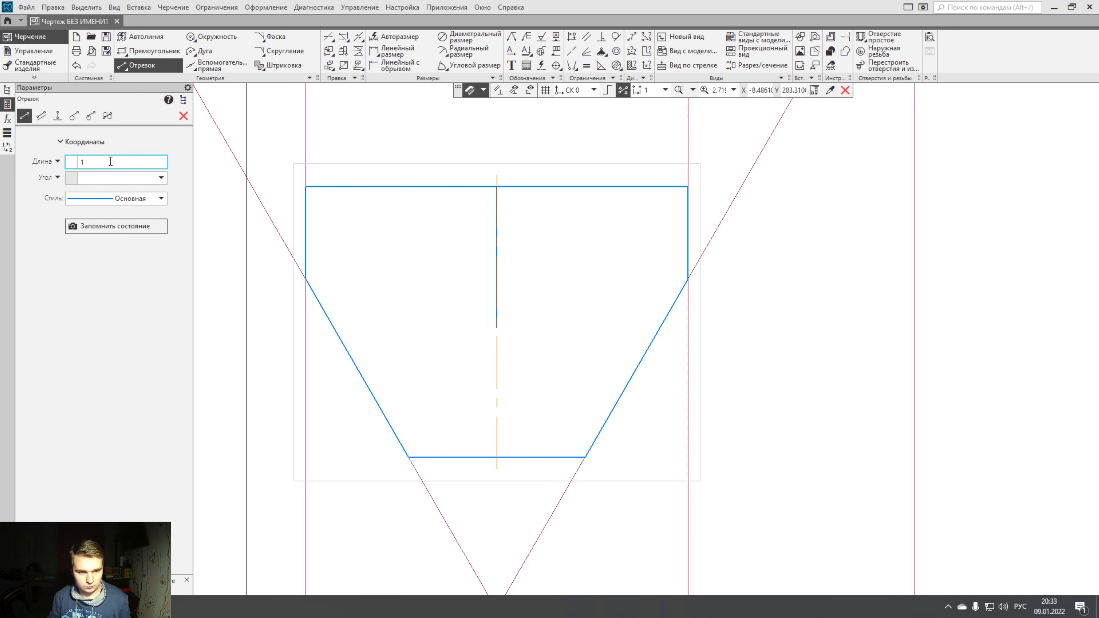
pyautogui.press('Return')
pyautogui.click(497, 327)
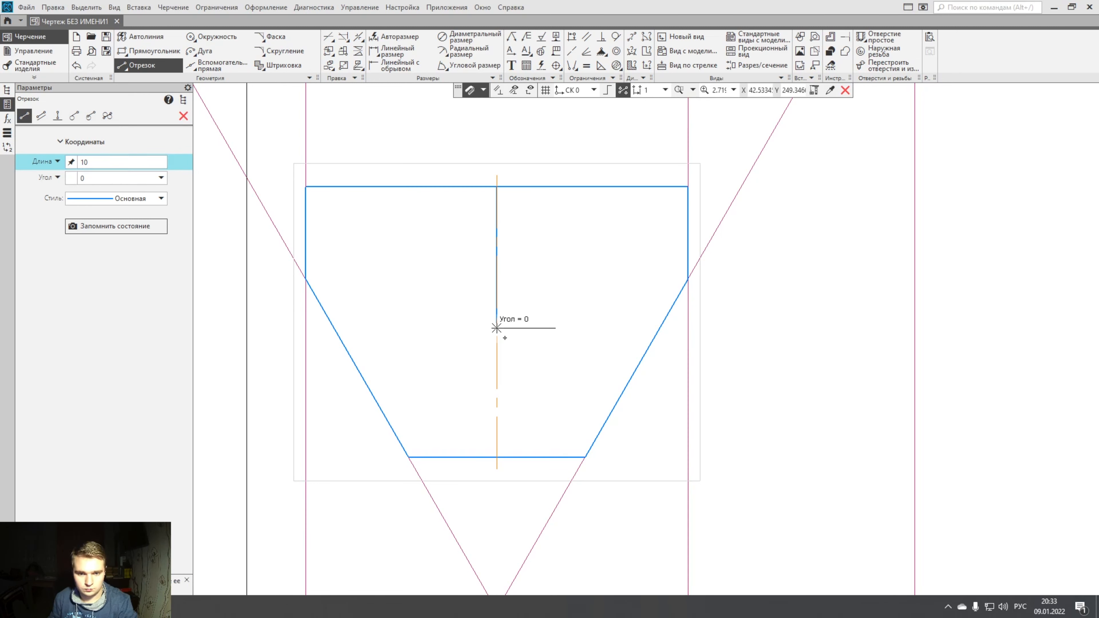
pyautogui.click(517, 328)
pyautogui.click(183, 117)
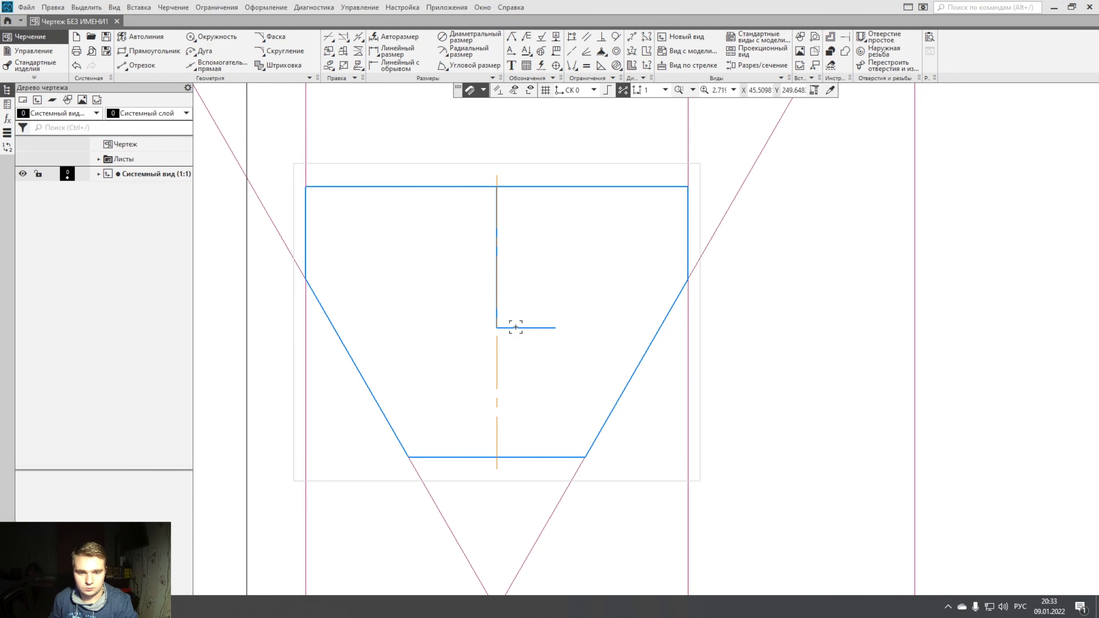
pyautogui.click(528, 329)
pyautogui.moveTo(530, 330); pyautogui.dragTo(501, 330)
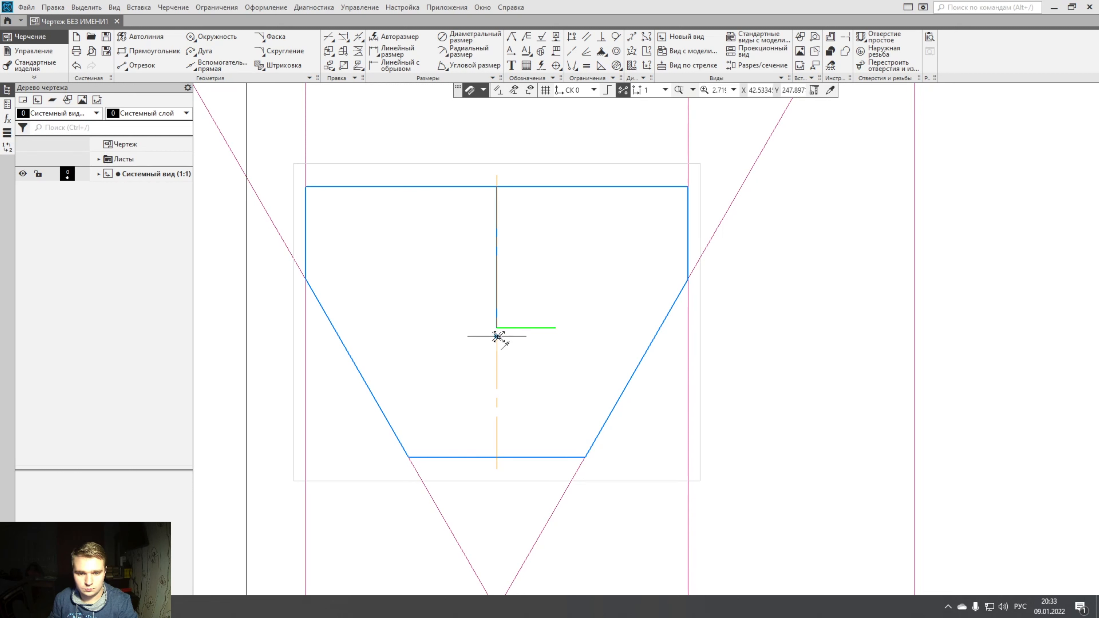
# Move the 24 mm vertical segment off the centre line, slightly to its left.
pyautogui.click(497, 259)
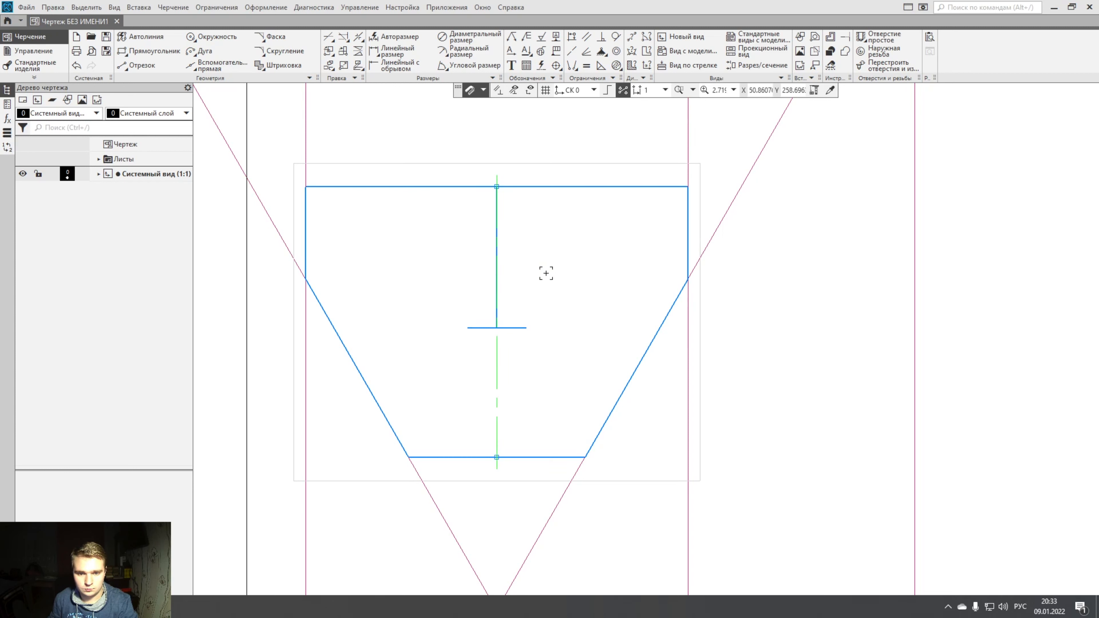
pyautogui.click(498, 258)
pyautogui.moveTo(497, 258); pyautogui.dragTo(487, 257)
pyautogui.click(481, 235)
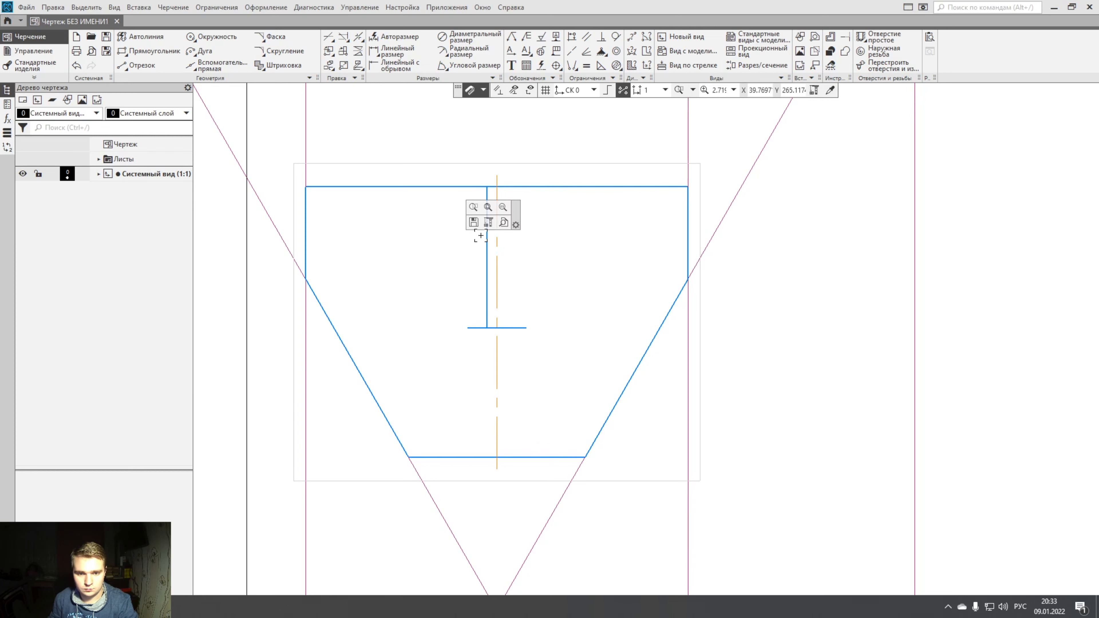
# Delete the vertical segment beside the centre line and draw auxiliary lines at -45° and 45° through the 10 mm segment's midpoint.
pyautogui.click(487, 241)
pyautogui.press('Delete')
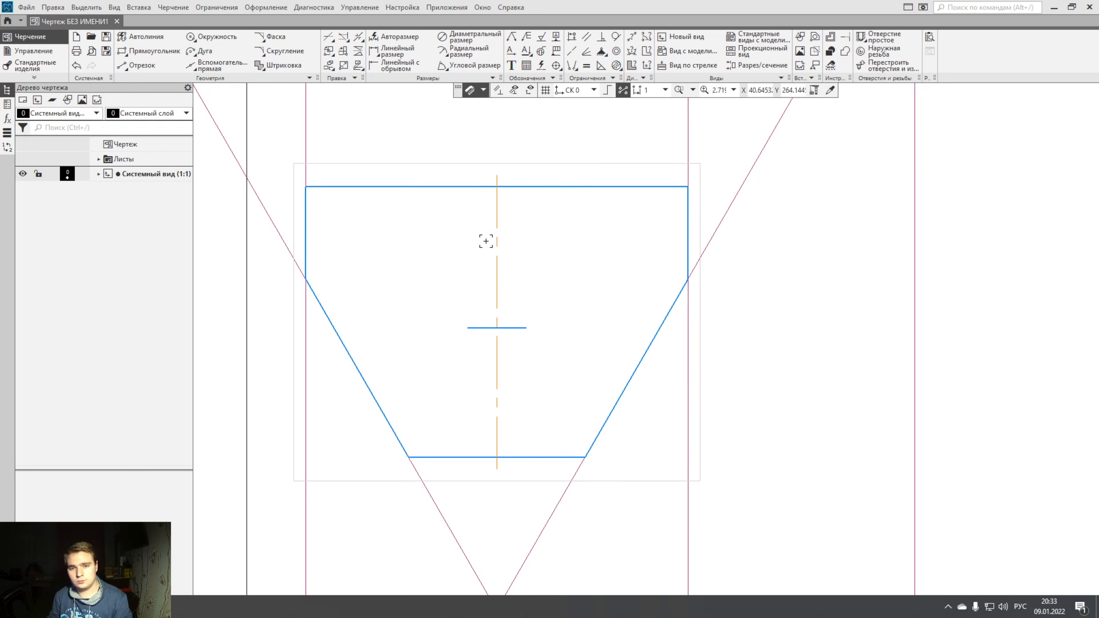
pyautogui.click(210, 66)
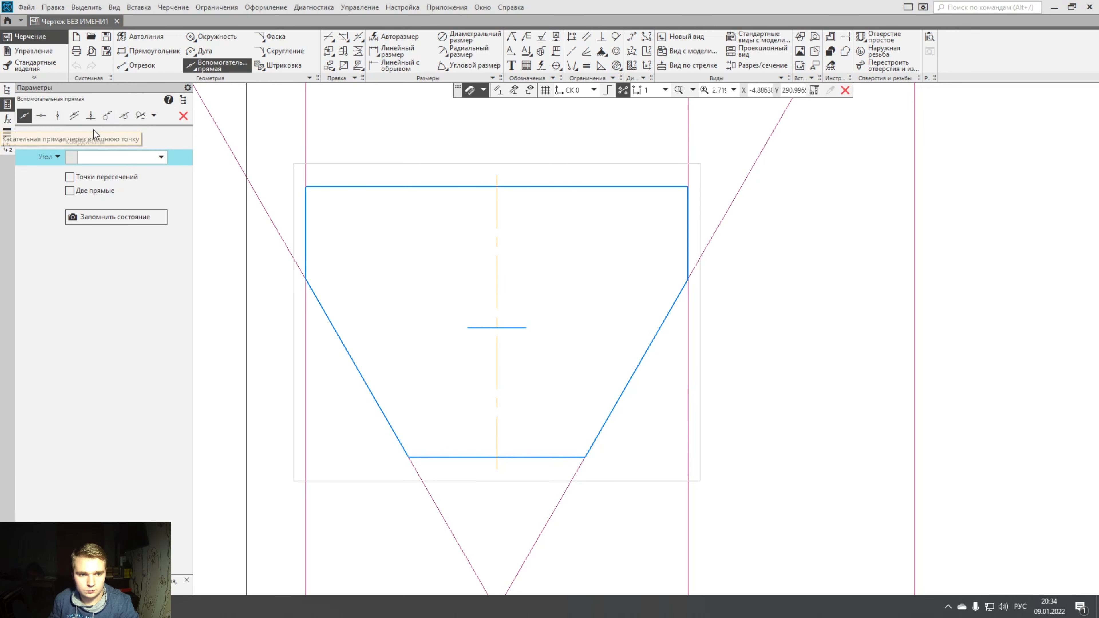
pyautogui.click(161, 157)
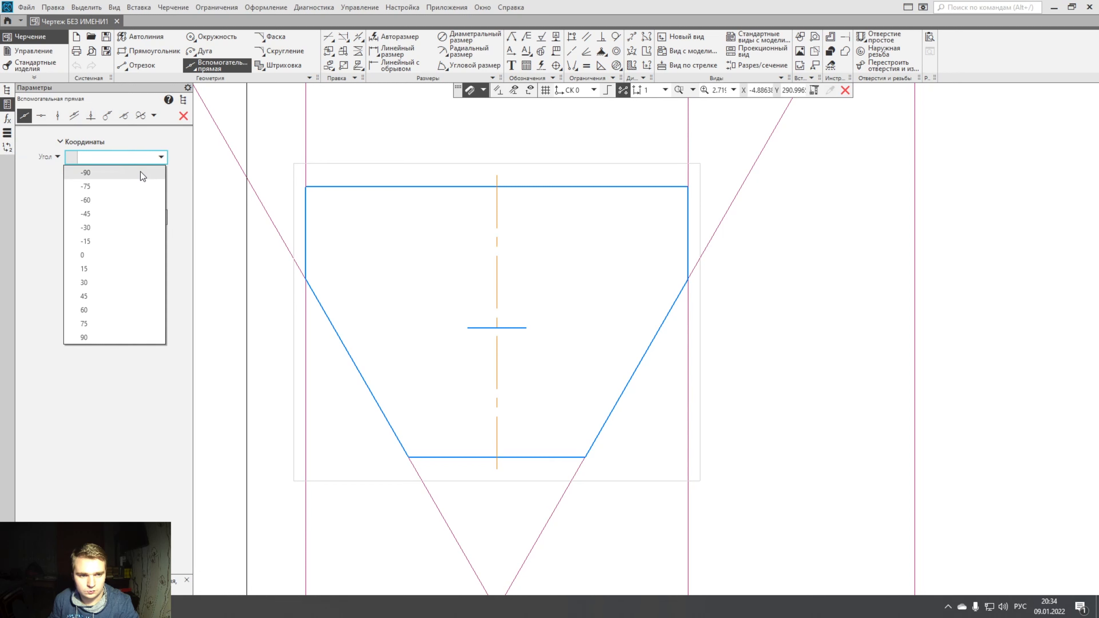
pyautogui.click(115, 213)
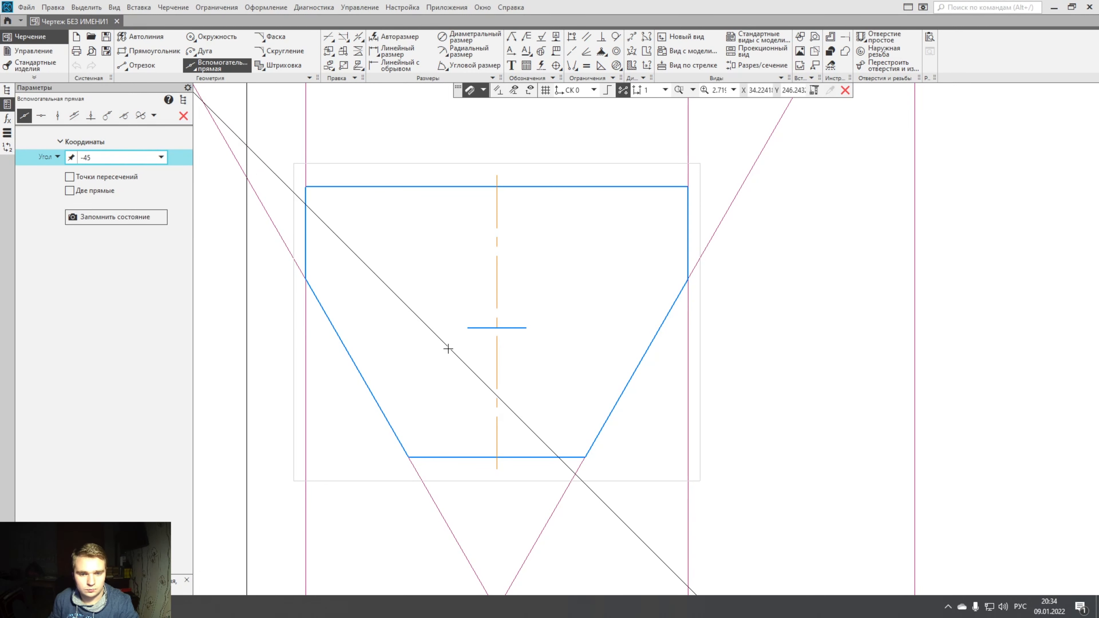
pyautogui.click(497, 328)
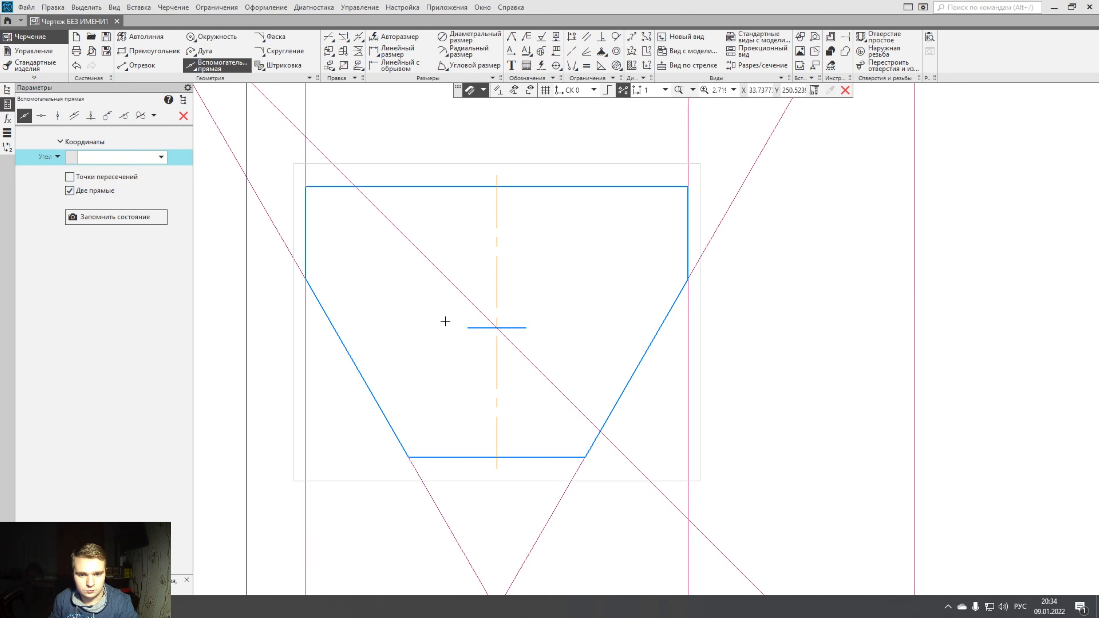
pyautogui.click(161, 158)
pyautogui.click(85, 296)
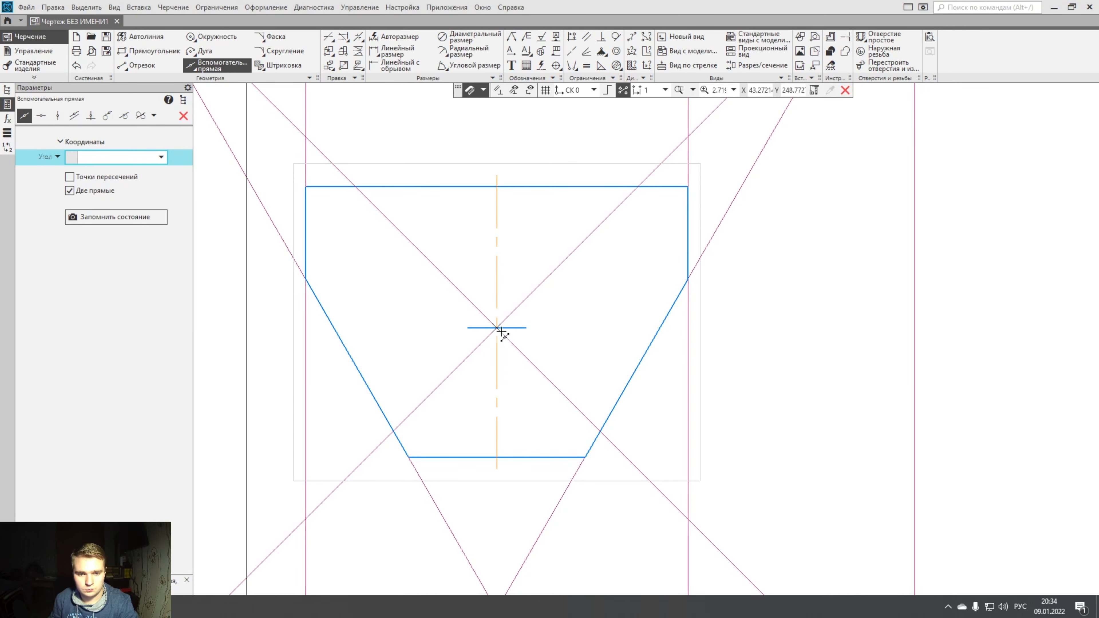
pyautogui.click(183, 116)
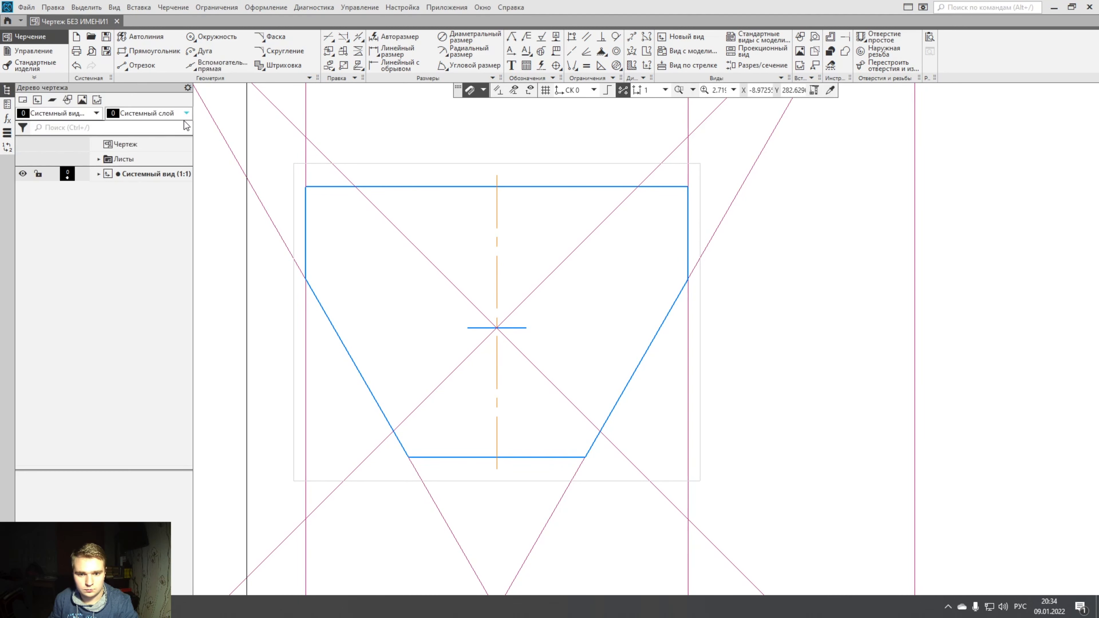
# Draw two segments along the 45° auxiliary lines, from the 10 mm segment's midpoint up to the outline's upper edge.
pyautogui.click(178, 65)
pyautogui.scroll(2, 498, 328)
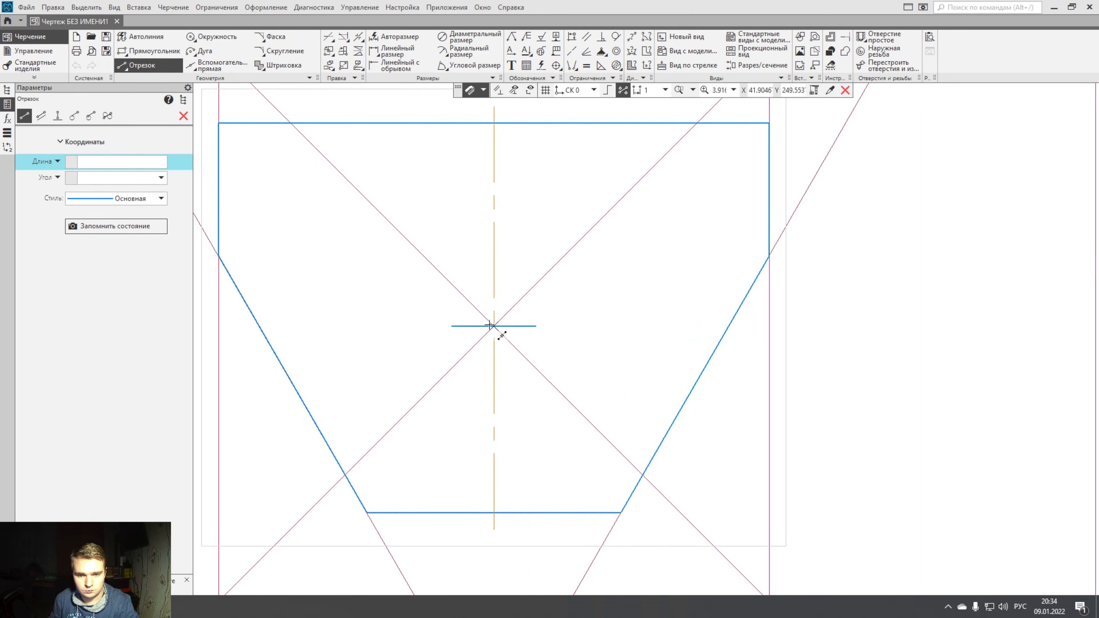
pyautogui.click(495, 326)
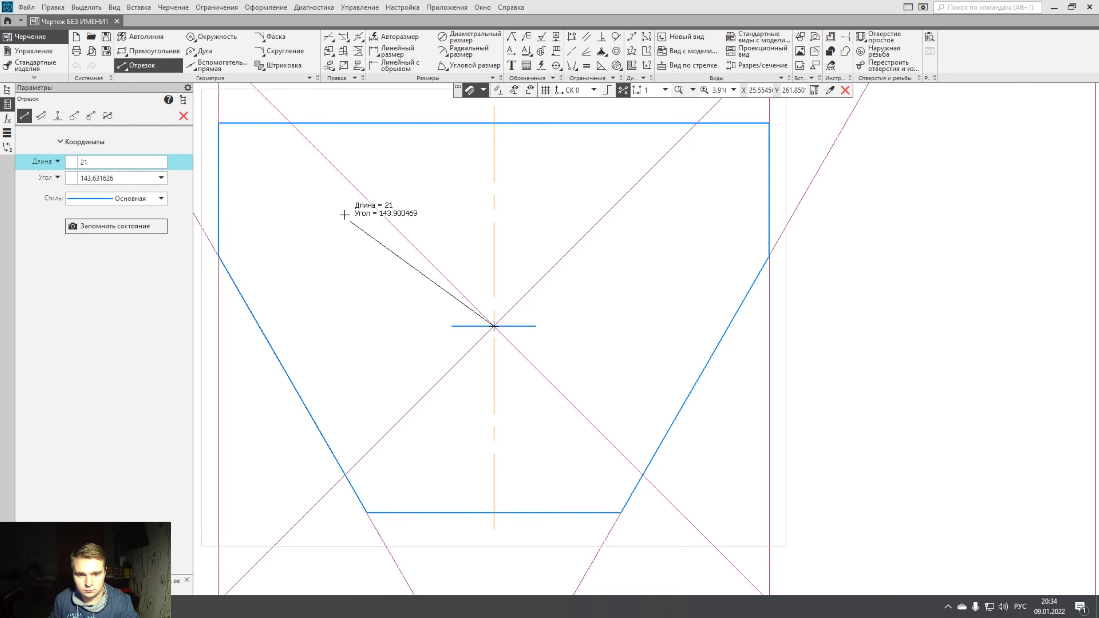
pyautogui.click(291, 123)
pyautogui.click(494, 325)
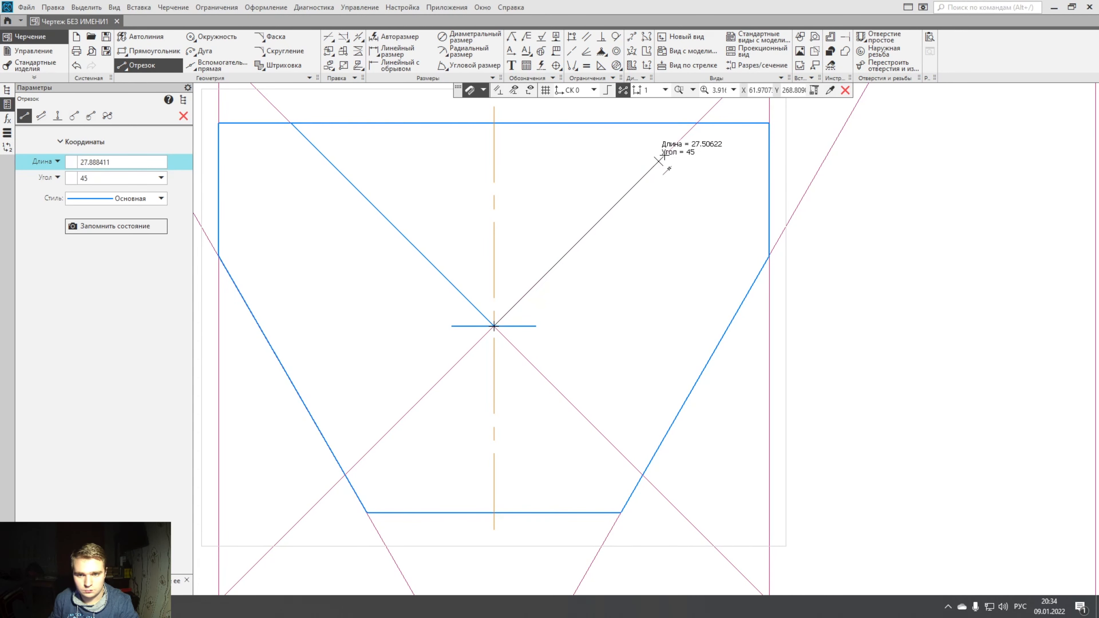
pyautogui.click(696, 124)
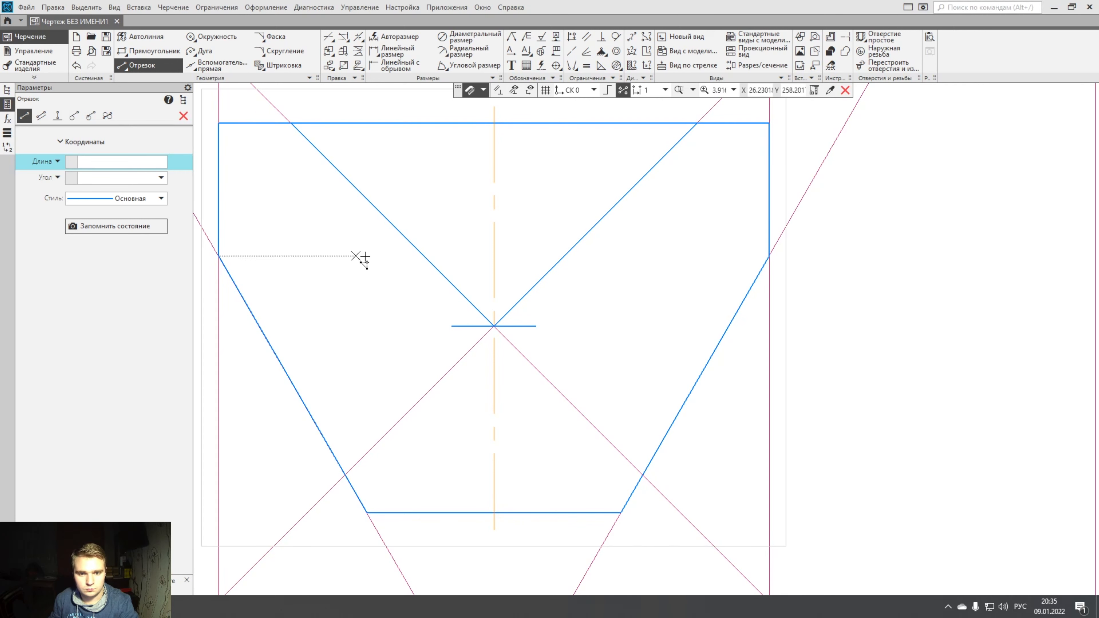
pyautogui.press('Escape')
# Delete the four slanted auxiliary lines, both the 45° pair and the pair along the outline's sloping sides.
pyautogui.click(437, 382)
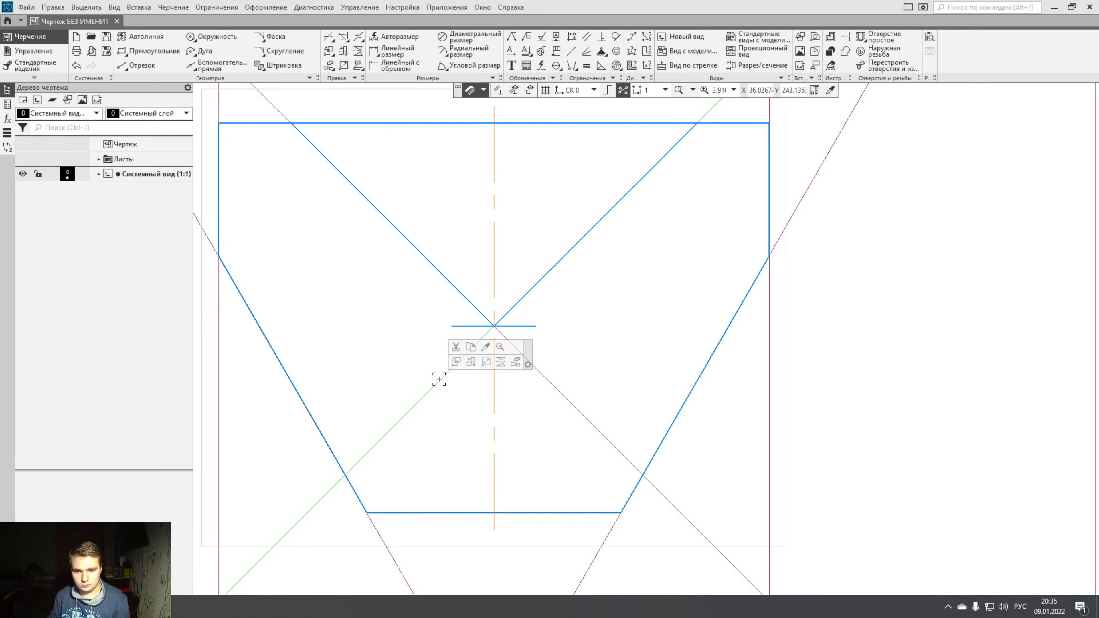
pyautogui.press('Delete')
pyautogui.click(378, 534)
pyautogui.press('Delete')
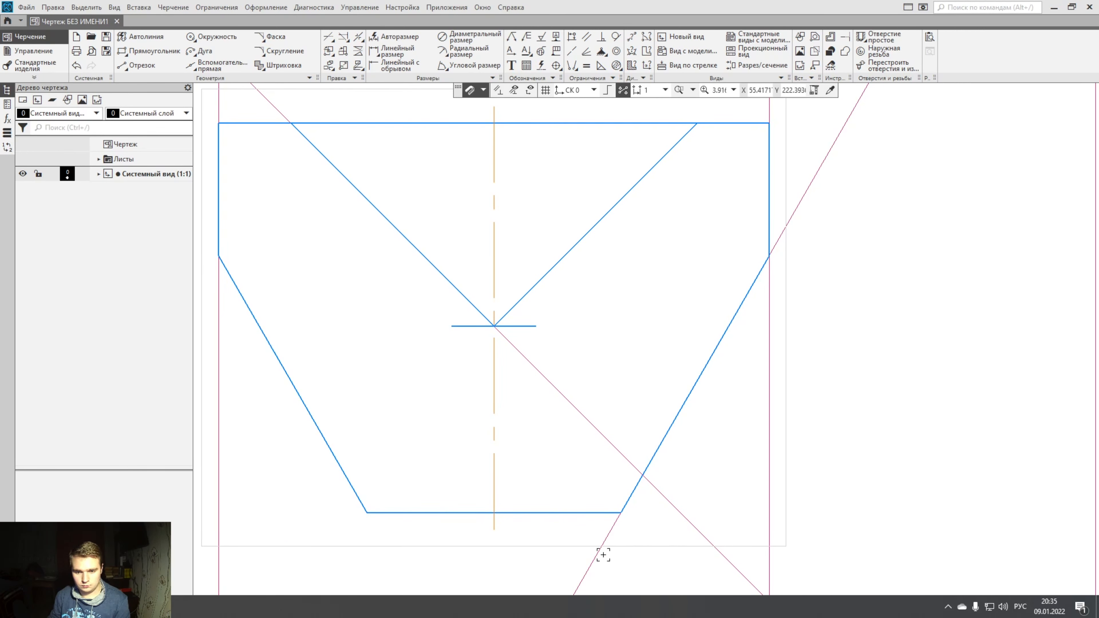
pyautogui.click(599, 554)
pyautogui.press('Delete')
pyautogui.click(621, 451)
pyautogui.press('Delete')
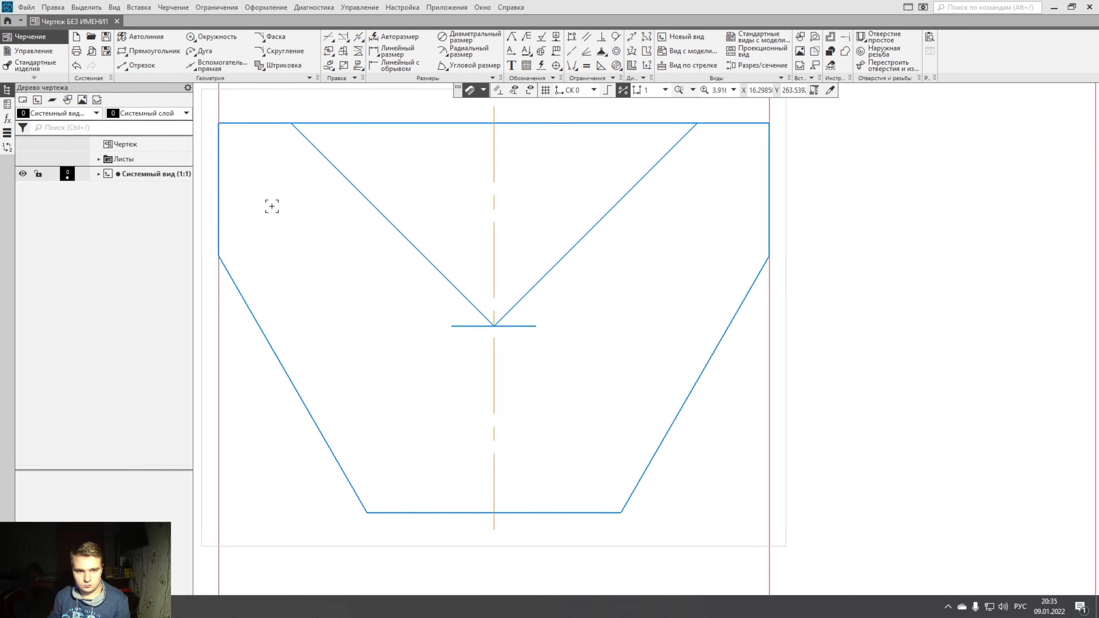
# Draw vertical auxiliary lines through both ends of the 10 mm segment.
pyautogui.click(213, 65)
pyautogui.click(57, 116)
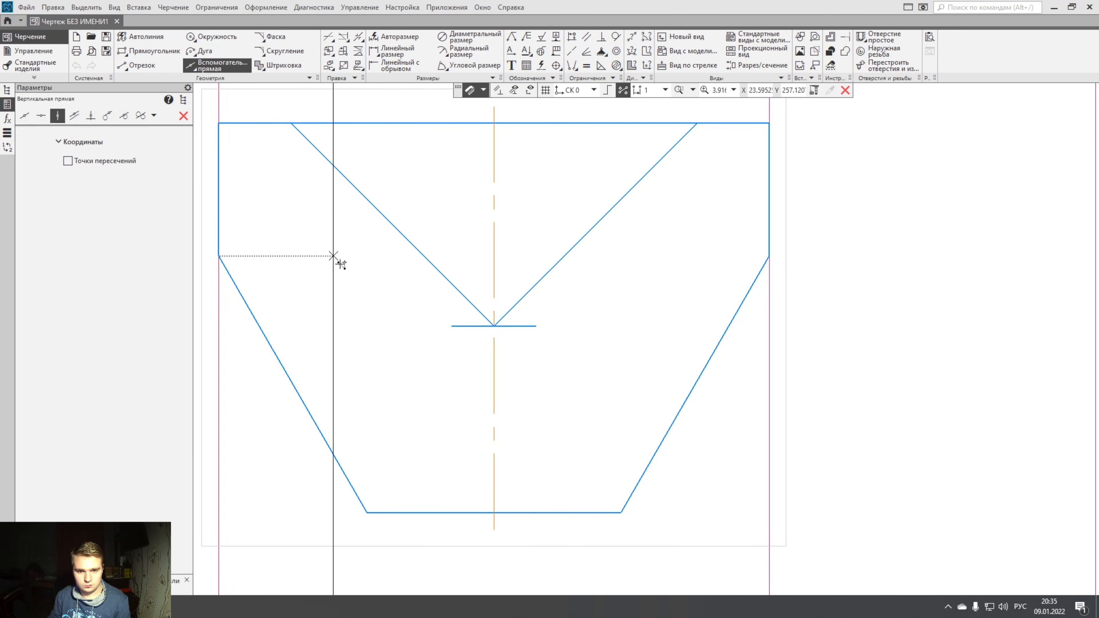
pyautogui.click(537, 326)
# Draw the slot's two vertical sides from the ends of the 10 mm segment up to the slanted segments.
pyautogui.click(138, 65)
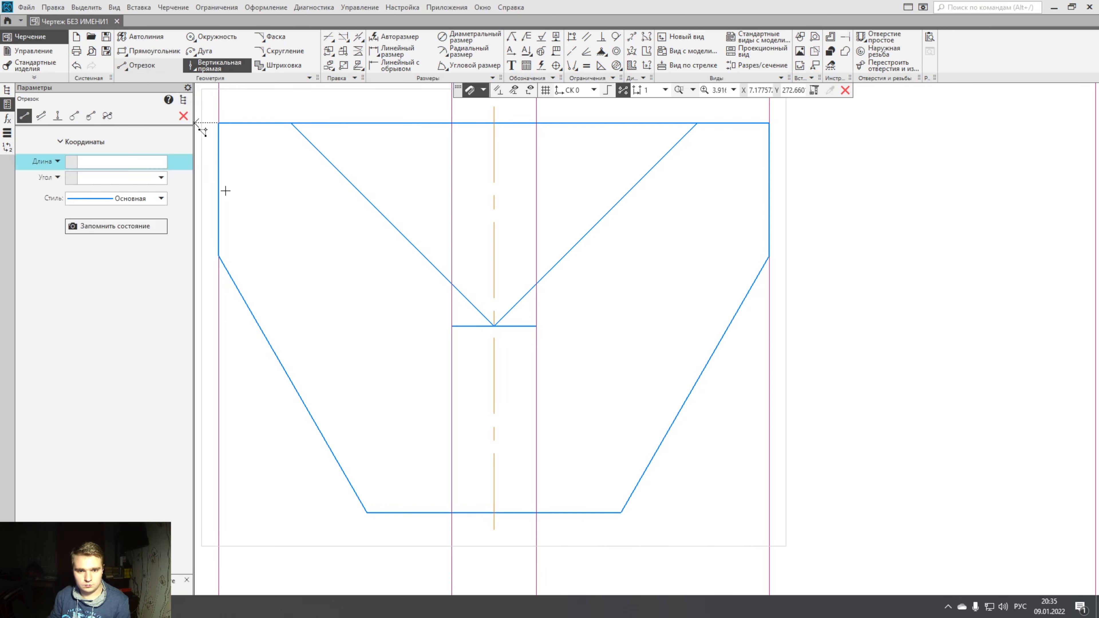
pyautogui.click(452, 326)
pyautogui.click(452, 284)
pyautogui.click(536, 326)
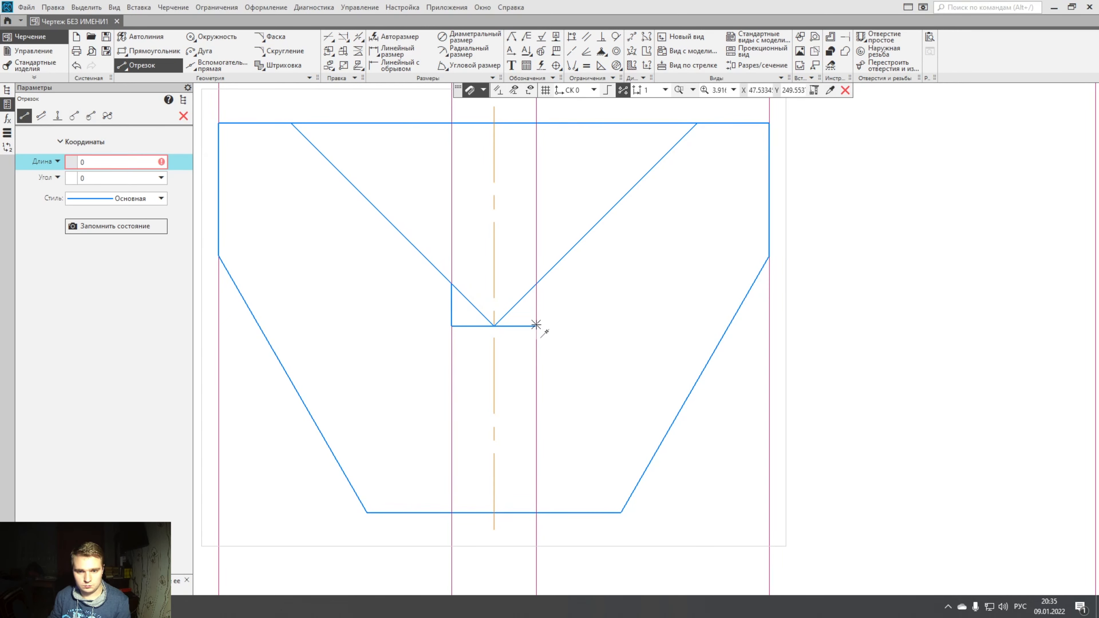
pyautogui.click(537, 285)
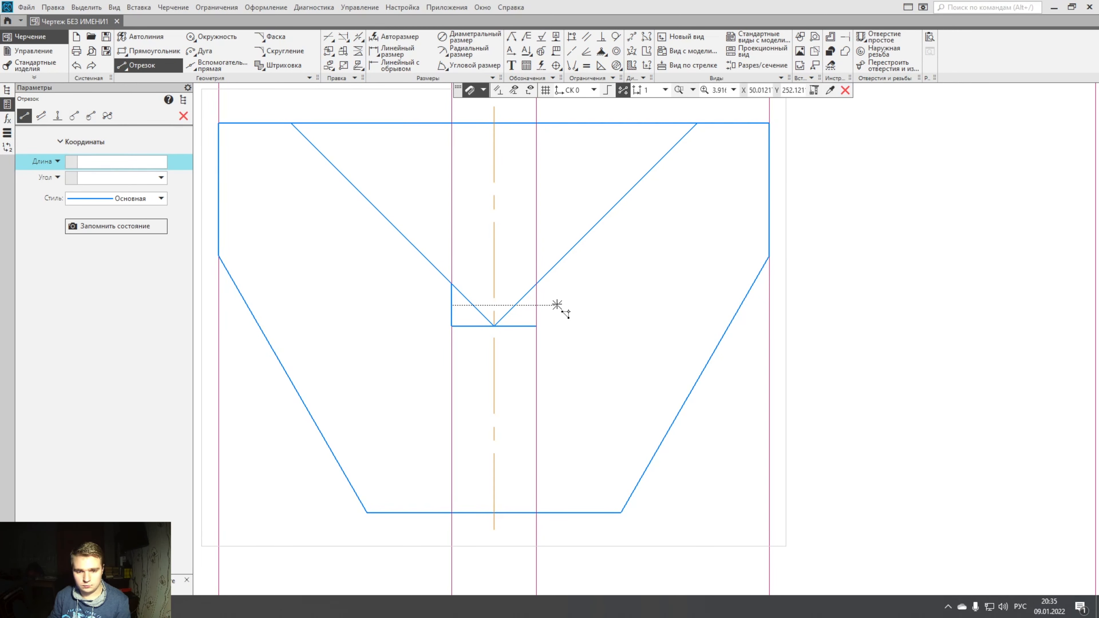
pyautogui.click(537, 326)
pyautogui.click(536, 284)
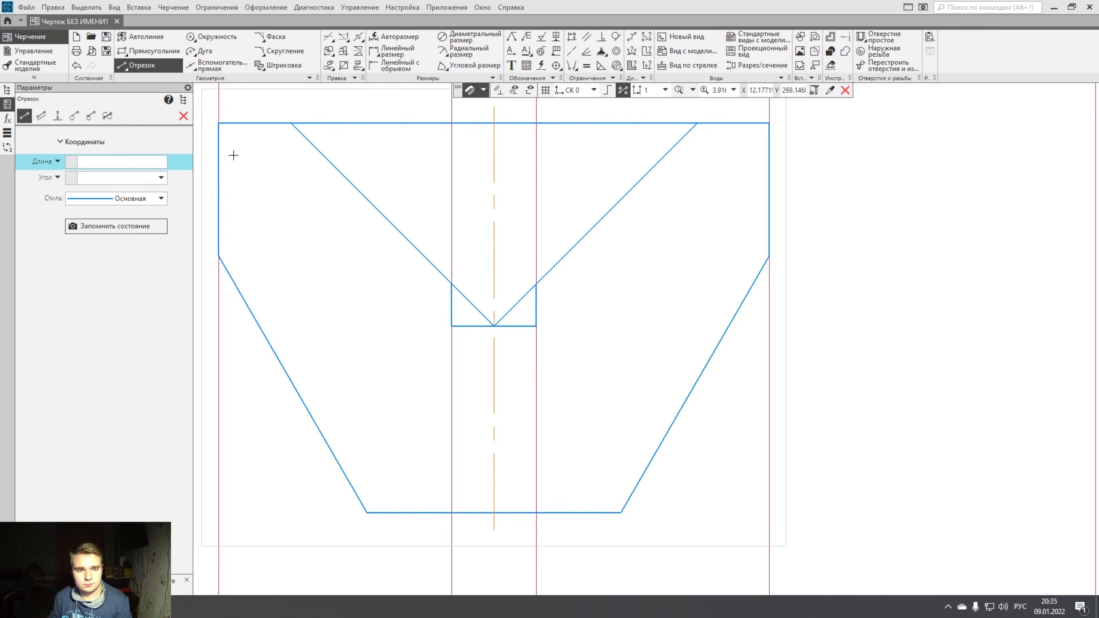
# Trim the parts of both slanted segments that lie inside the slot.
pyautogui.click(328, 36)
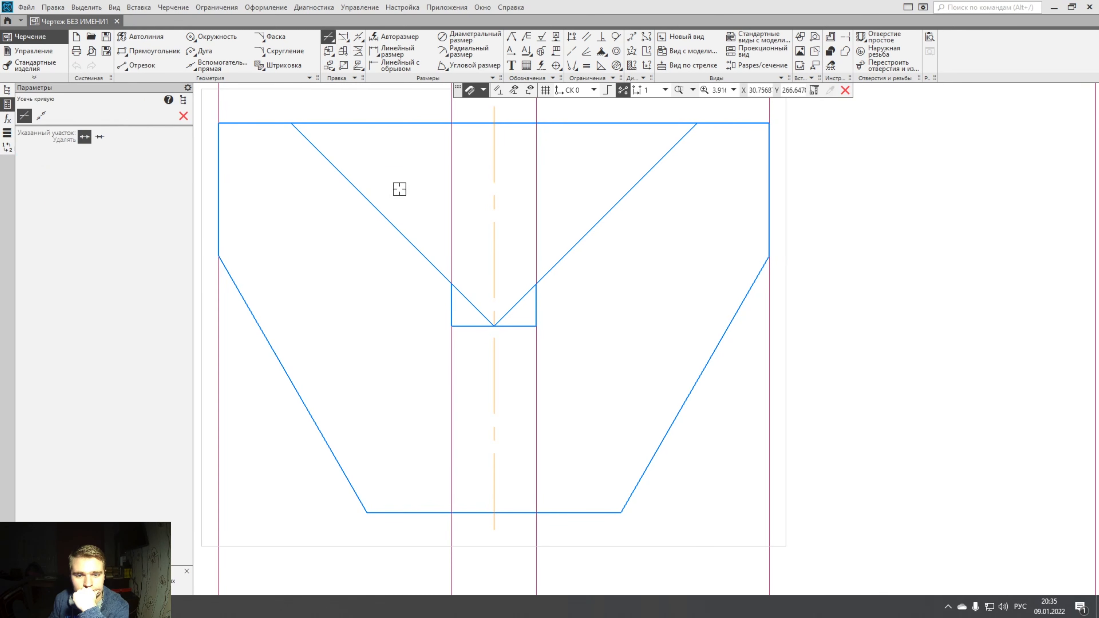
pyautogui.click(477, 305)
pyautogui.click(518, 304)
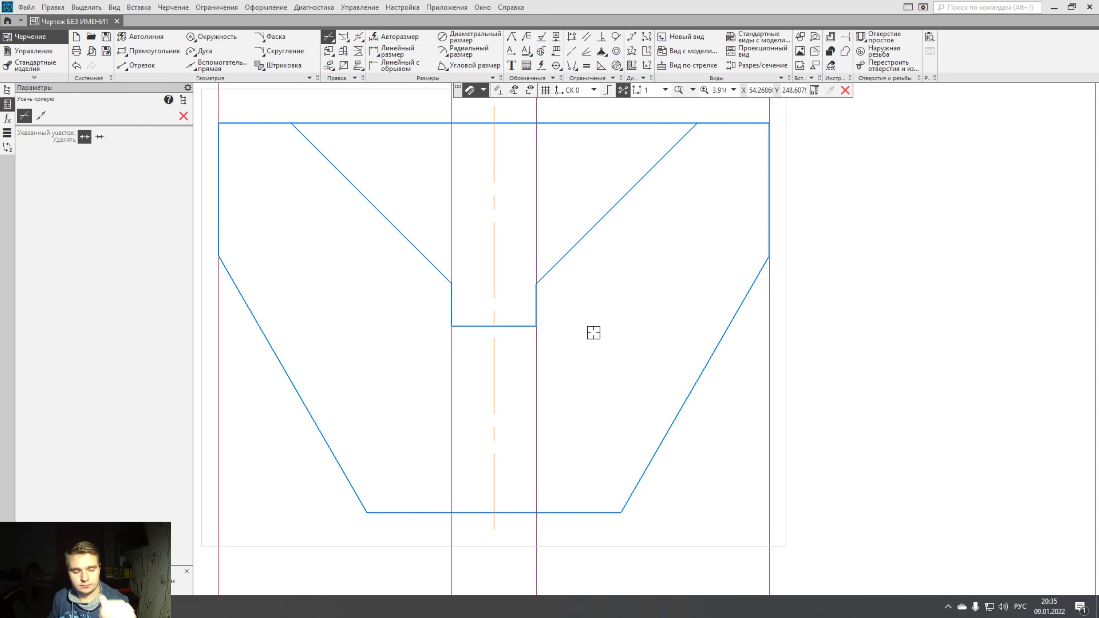
pyautogui.click(182, 114)
# Shorten the centre line by moving its upper end down to the midpoint of the slot's bottom edge.
pyautogui.scroll(1, 360, 156)
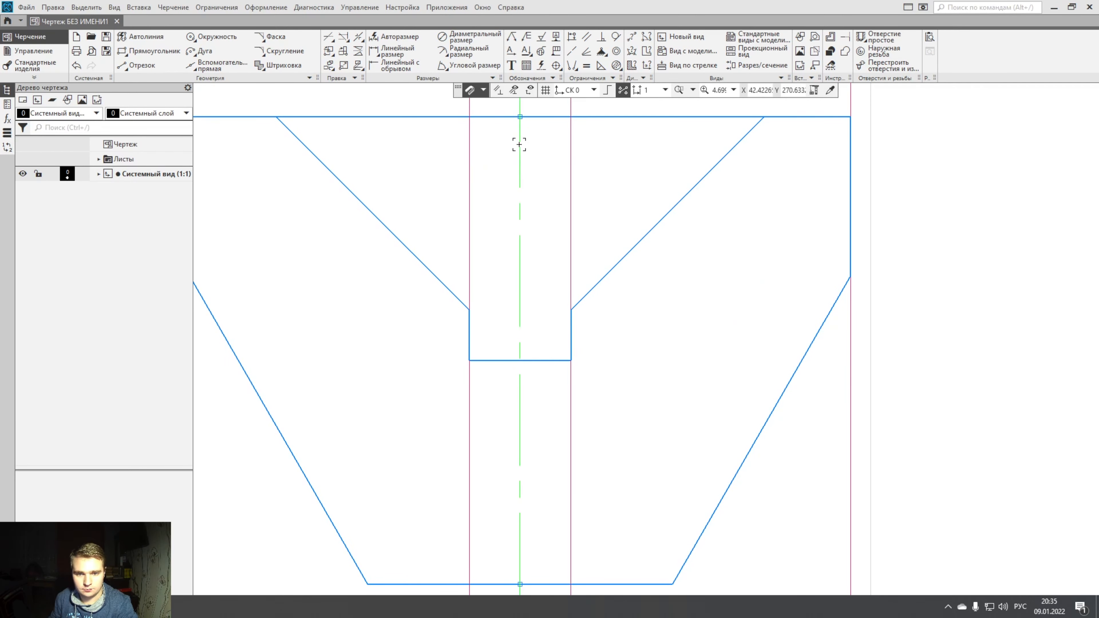
pyautogui.scroll(-1, 519, 145)
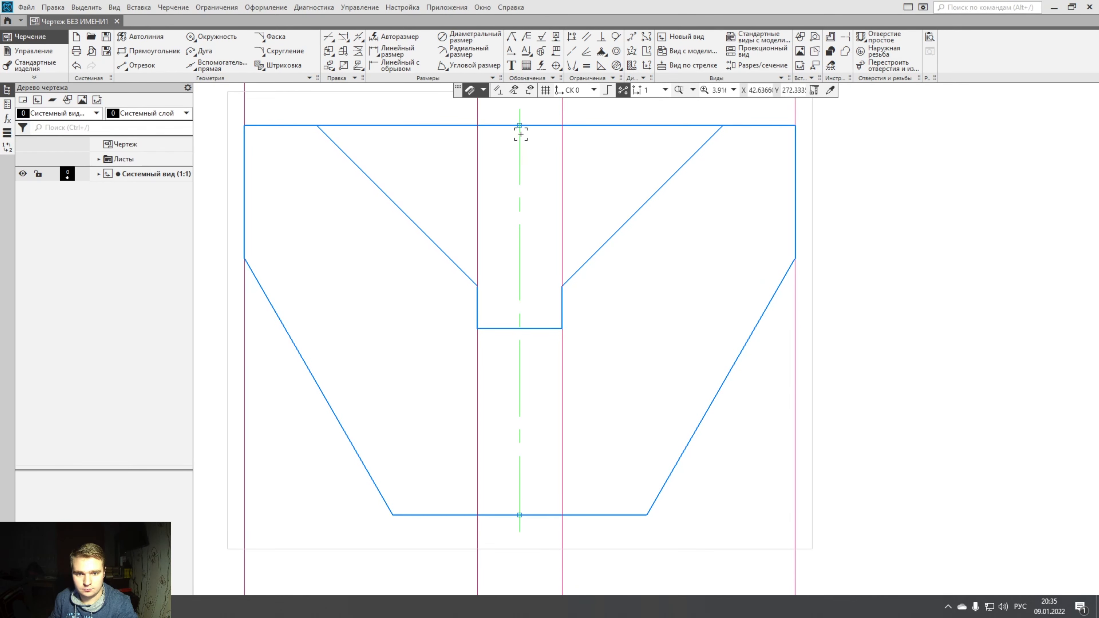
pyautogui.click(519, 328)
pyautogui.click(616, 326)
# Delete the two vertical auxiliary lines along the slot's sides.
pyautogui.click(476, 230)
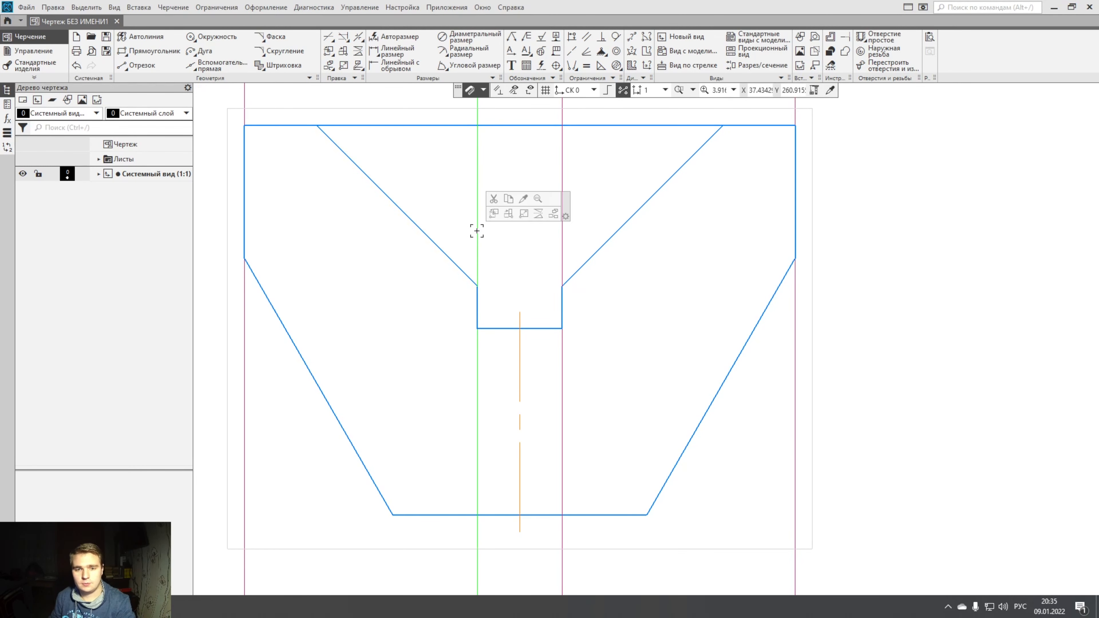
pyautogui.press('Delete')
pyautogui.click(566, 215)
pyautogui.press('Delete')
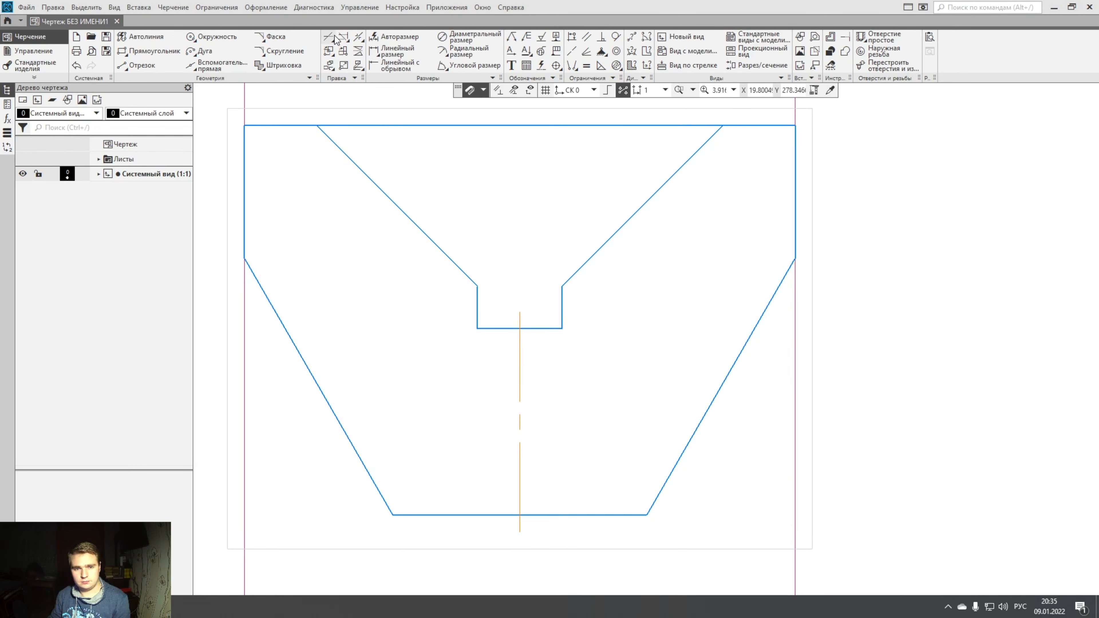
# Trim the outline's upper edge between the two slanted segments to open the V-shaped notch.
pyautogui.click(328, 37)
pyautogui.click(472, 129)
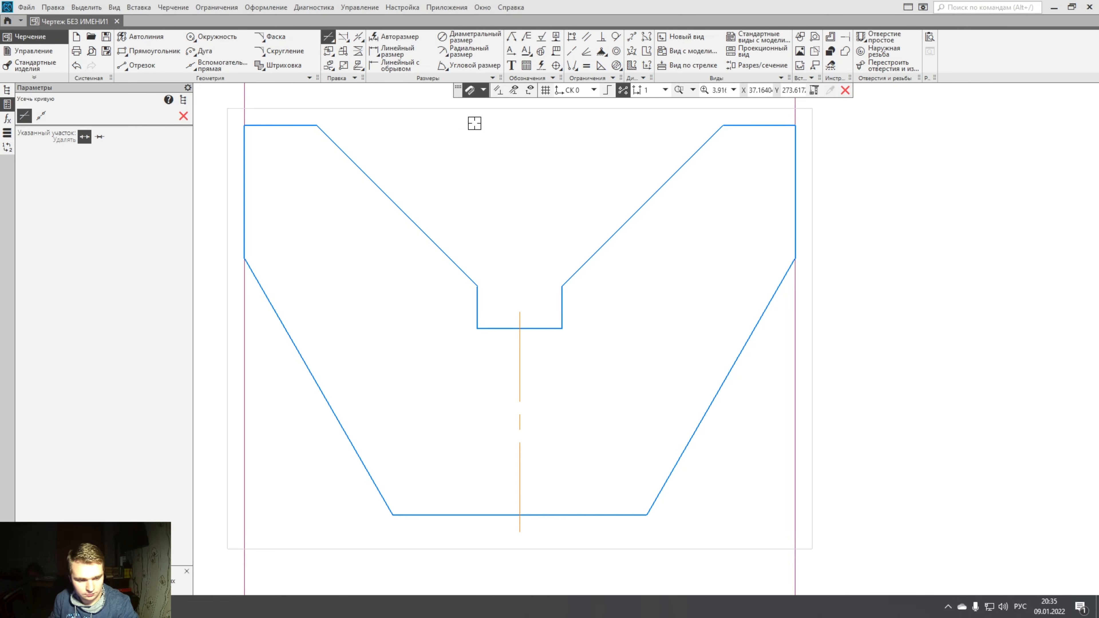
pyautogui.moveTo(569, 409); pyautogui.dragTo(561, 392, button='middle')
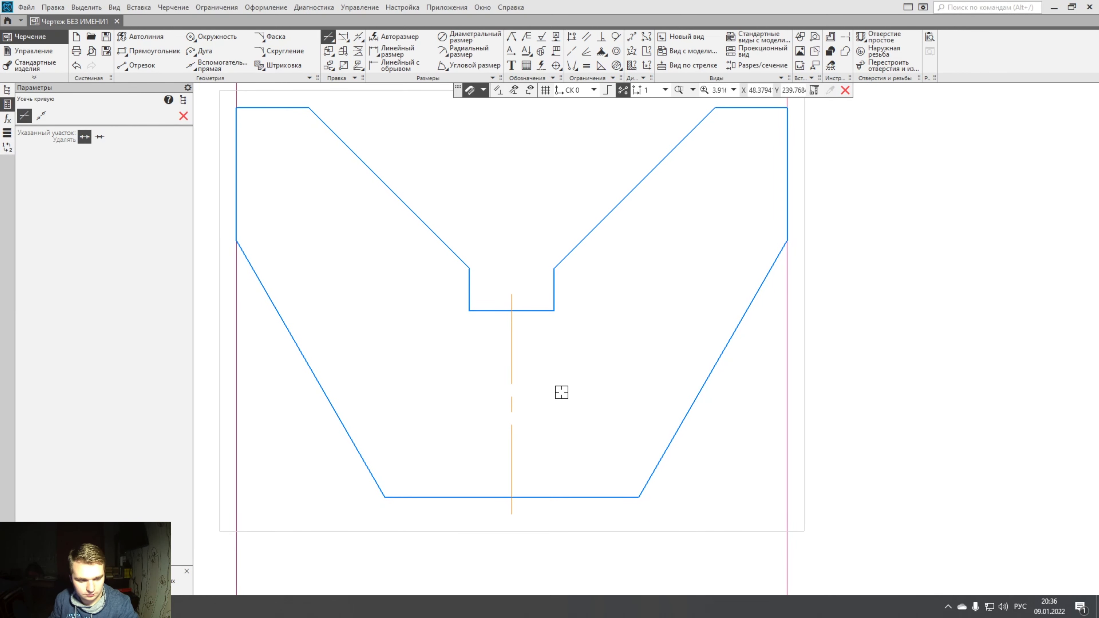
pyautogui.scroll(-2, 561, 392)
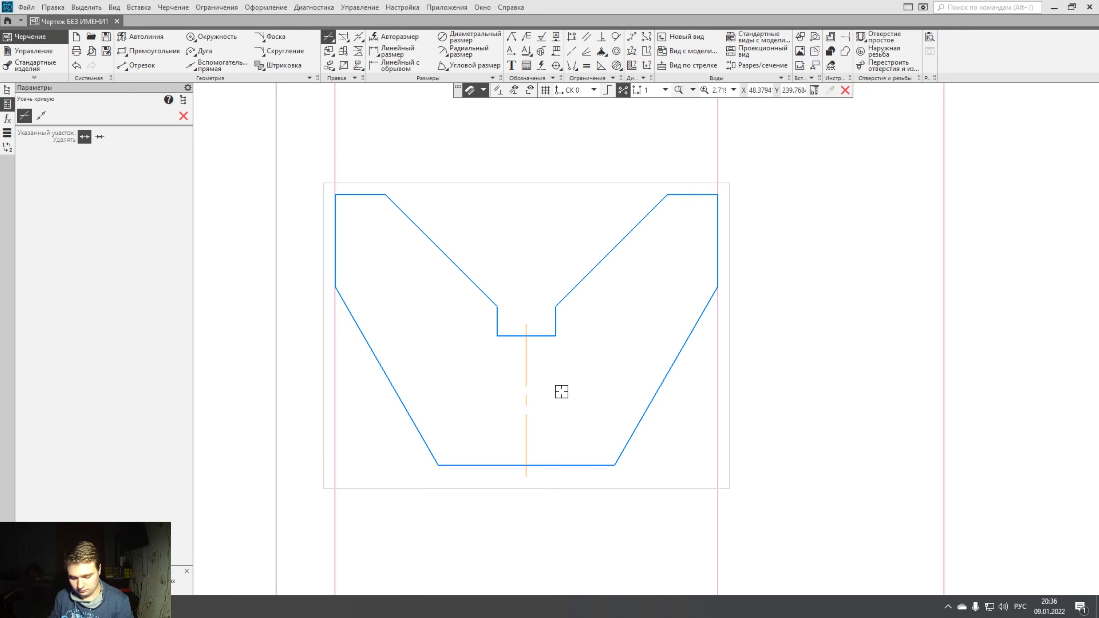
pyautogui.click(184, 117)
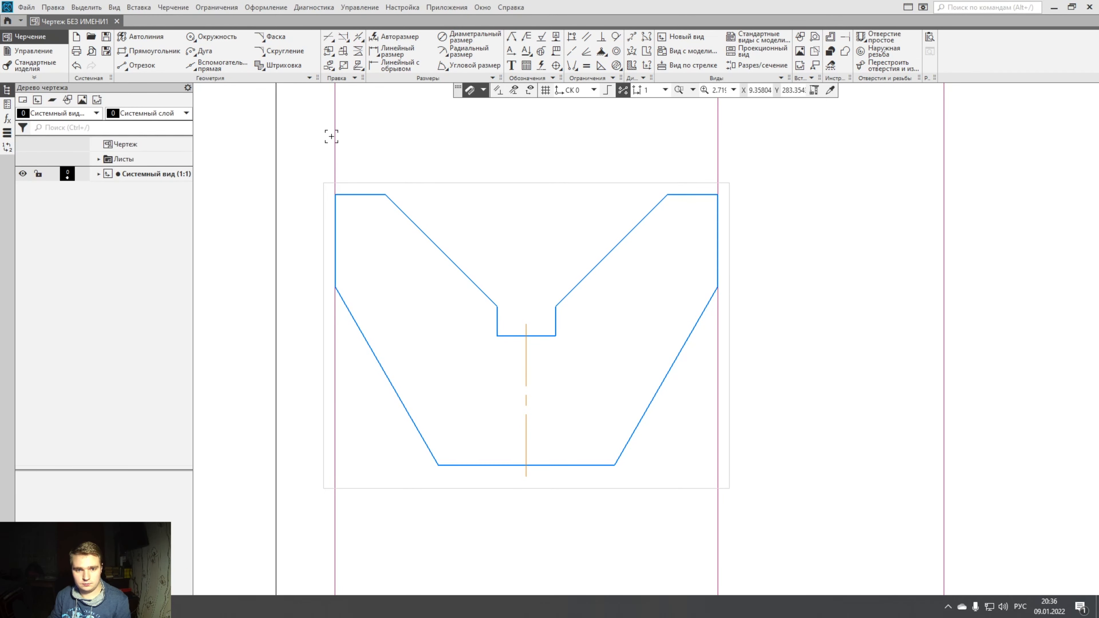
# Delete the two remaining vertical auxiliary lines along the outline's outer sides.
pyautogui.click(331, 137)
pyautogui.press('Delete')
pyautogui.click(717, 134)
pyautogui.press('Delete')
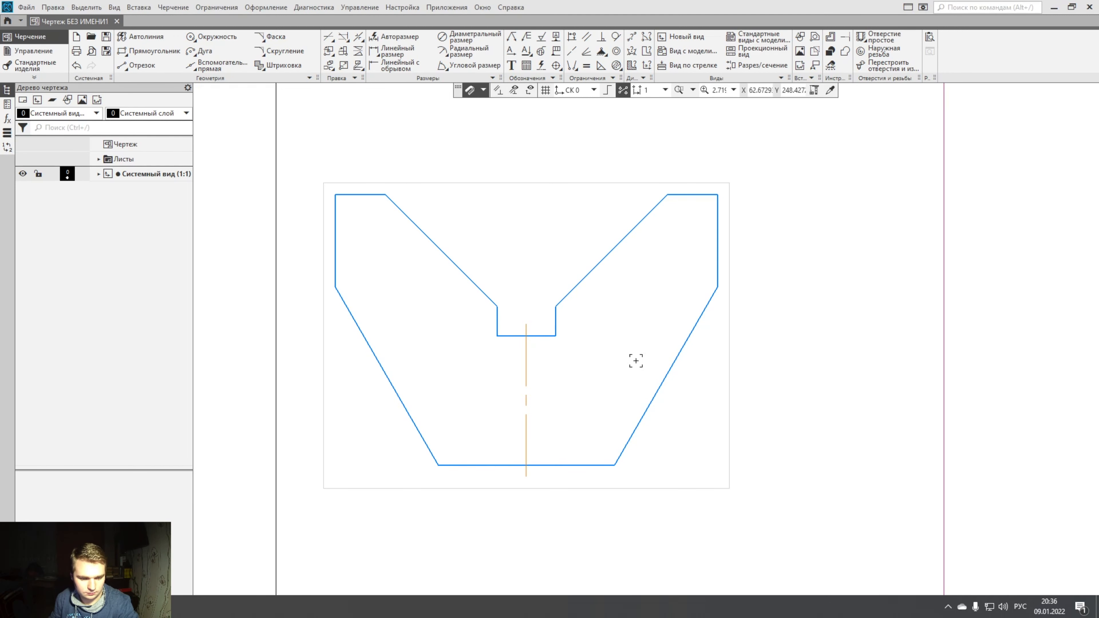
# Move the horizontal segment near the lower edge up the centre line, level with the vertical segment's upper end.
pyautogui.scroll(1, 624, 438)
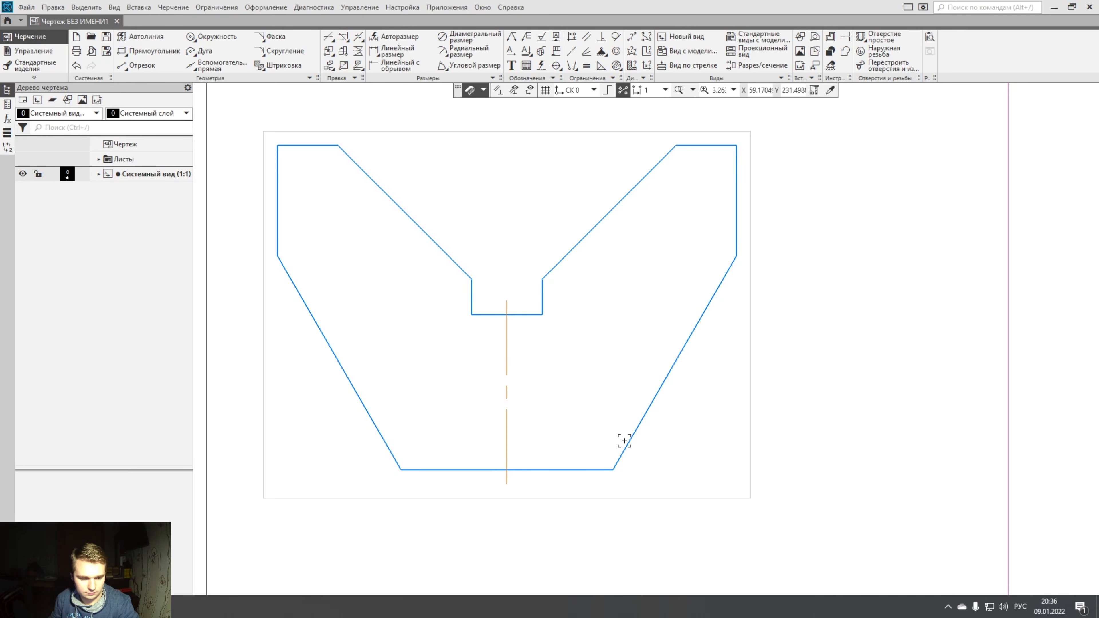
pyautogui.scroll(1, 625, 440)
pyautogui.moveTo(569, 455); pyautogui.dragTo(590, 419, button='middle')
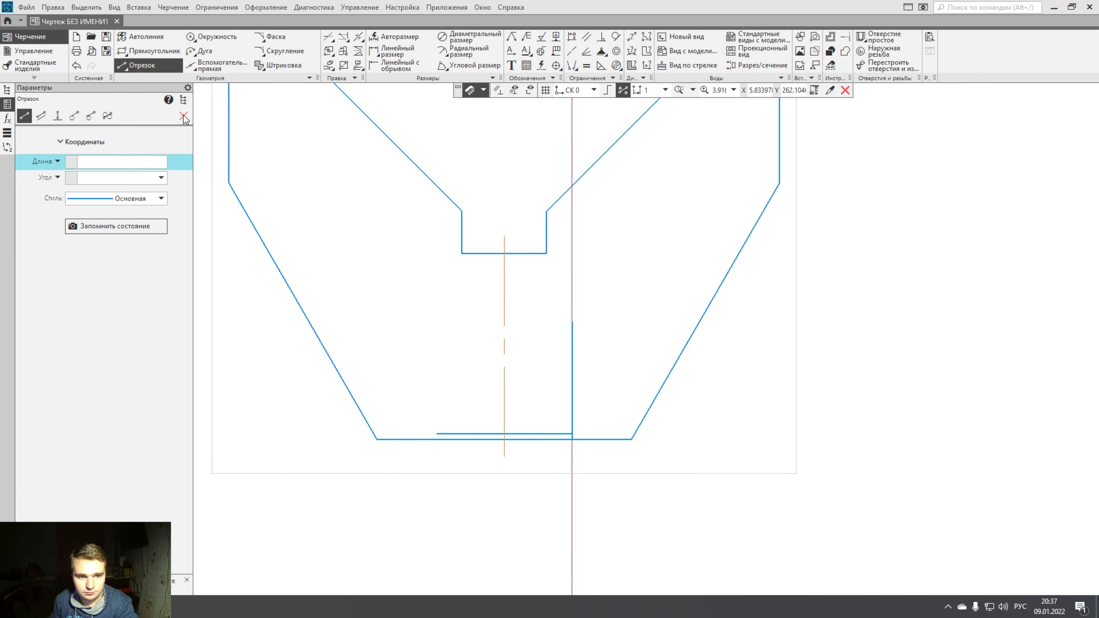
pyautogui.press('Escape')
pyautogui.click(511, 433)
pyautogui.moveTo(510, 433); pyautogui.dragTo(505, 322)
# Draw a 17 mm horizontal segment rightward from the centre line, starting at the midpoint of the moved horizontal segment.
pyautogui.scroll(9, 546, 347)
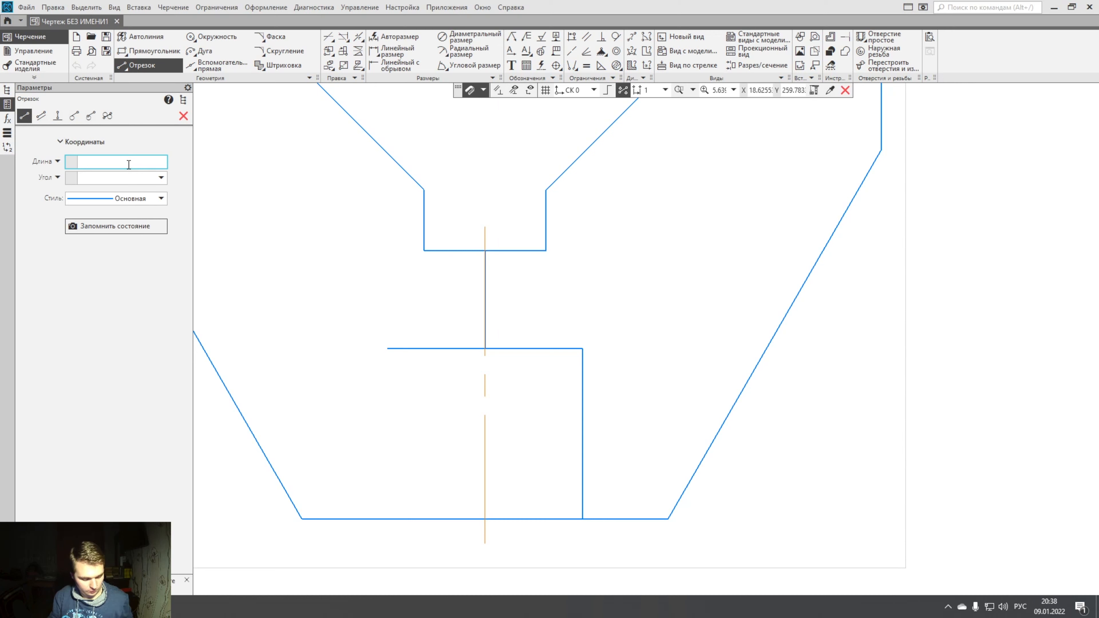
pyautogui.write('17')
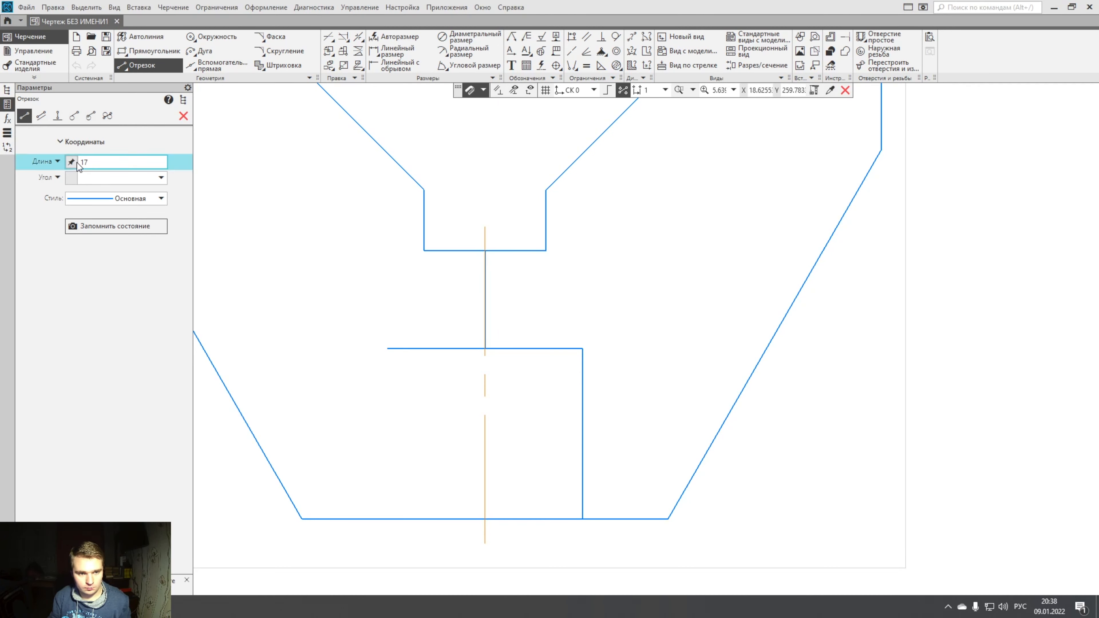
pyautogui.press('Return')
pyautogui.click(485, 349)
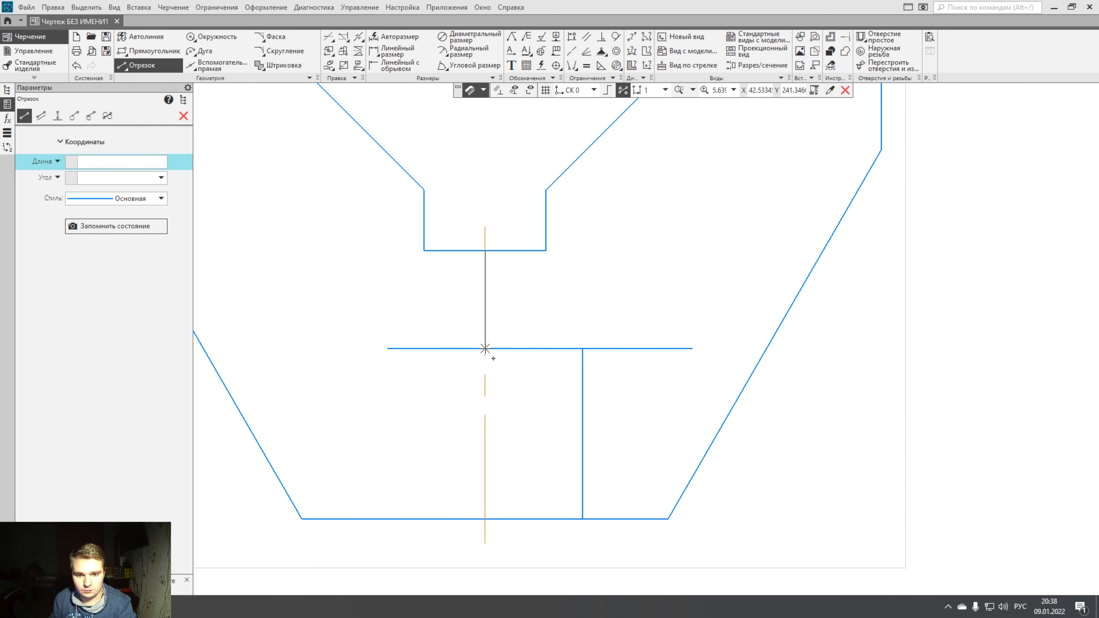
# Move the 17 mm horizontal segment left so its midpoint sits on the centre line.
pyautogui.click(183, 117)
pyautogui.click(613, 349)
pyautogui.moveTo(587, 349); pyautogui.dragTo(486, 349)
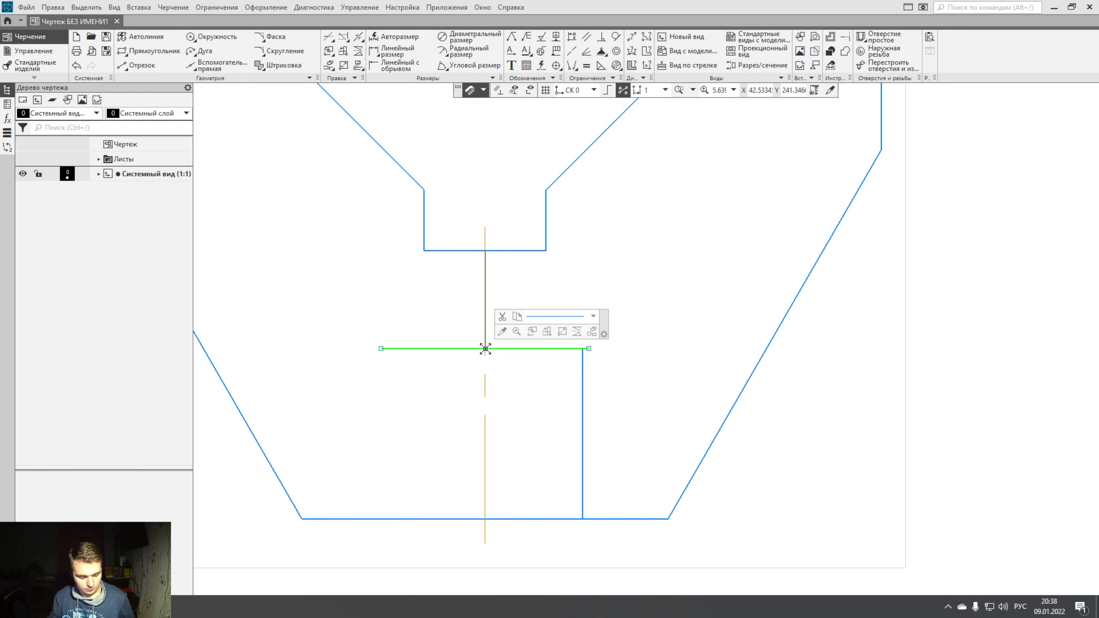
# Copy the 17 mm horizontal segment by its midpoint to the centre line just above the outline's lower edge.
pyautogui.hotkey('ctrl', 'c')
pyautogui.click(486, 348)
pyautogui.hotkey('ctrl', 'v')
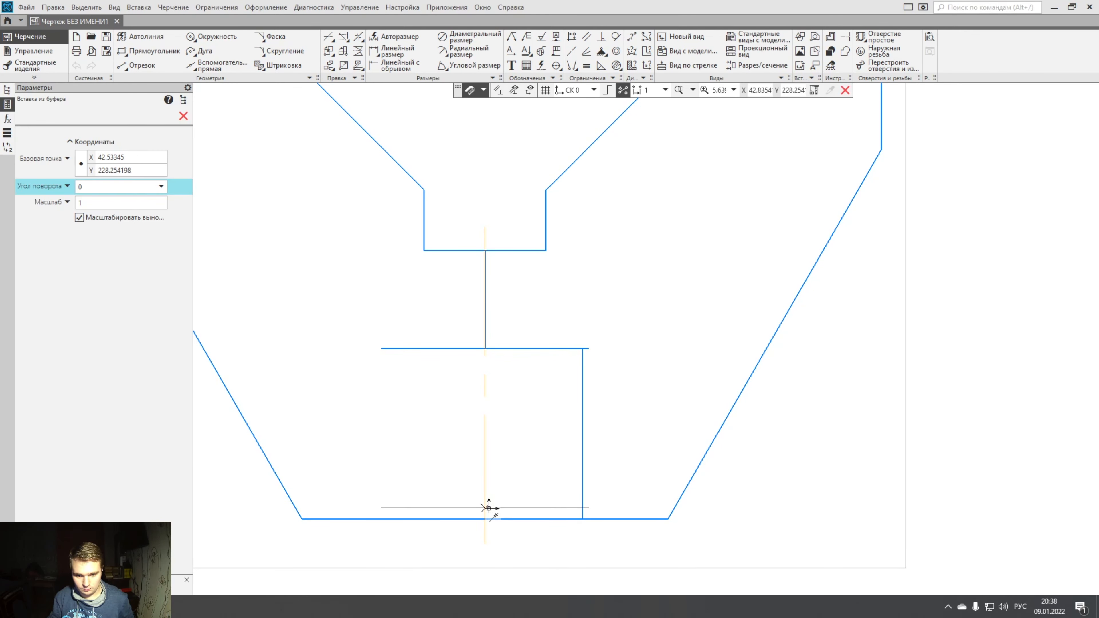
pyautogui.click(485, 508)
pyautogui.click(183, 117)
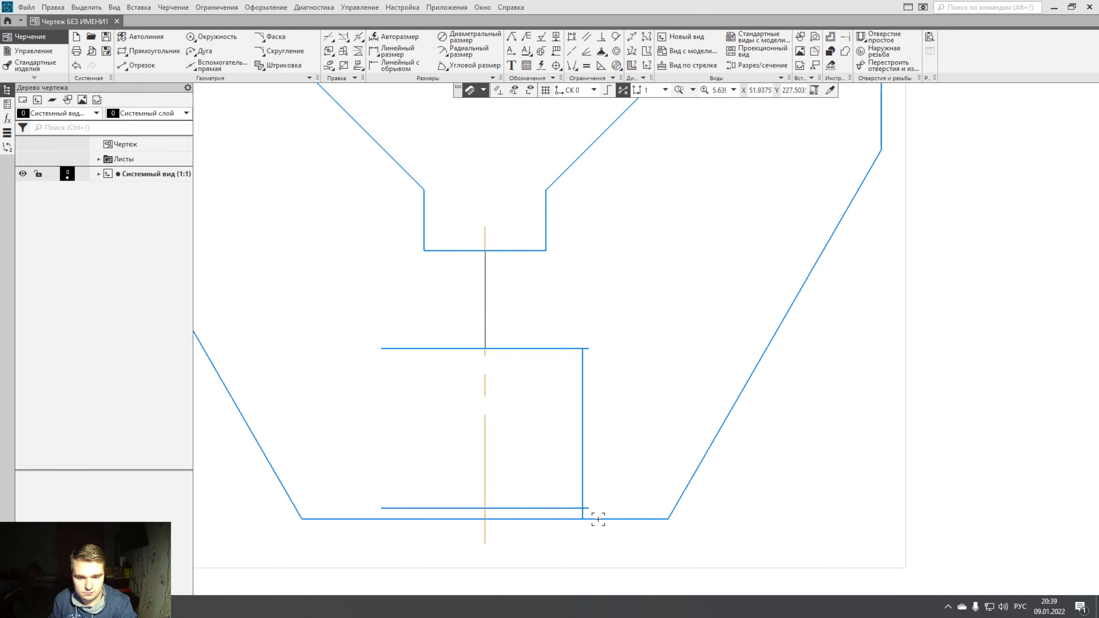
# Draw a short vertical segment from the right end of the lower copied line down to the outline's lower edge.
pyautogui.scroll(6, 598, 519)
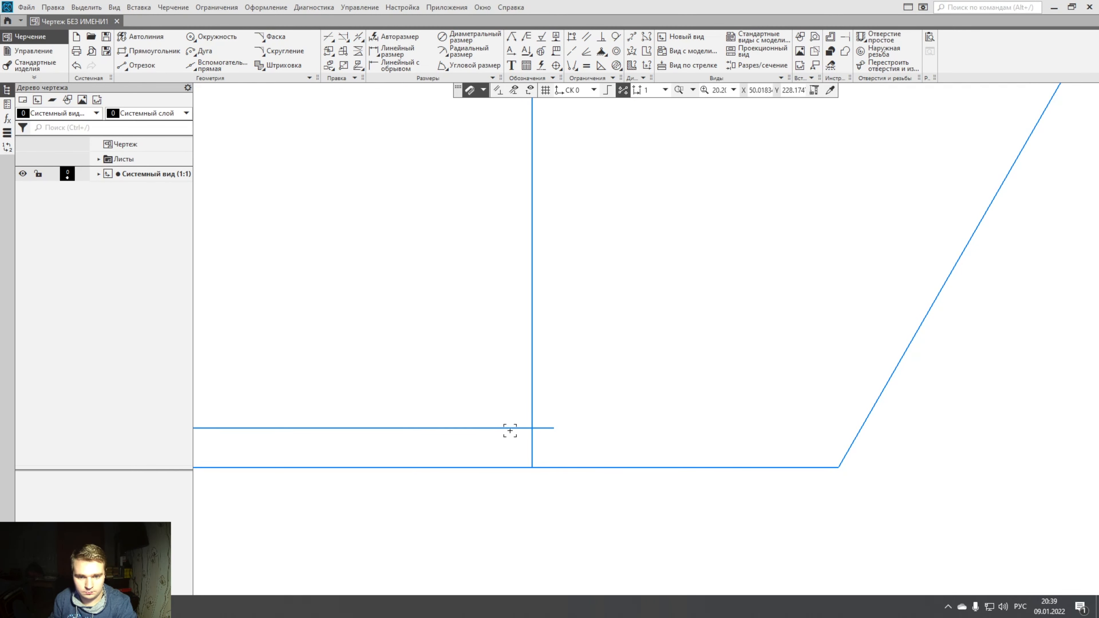
pyautogui.click(144, 65)
pyautogui.click(555, 428)
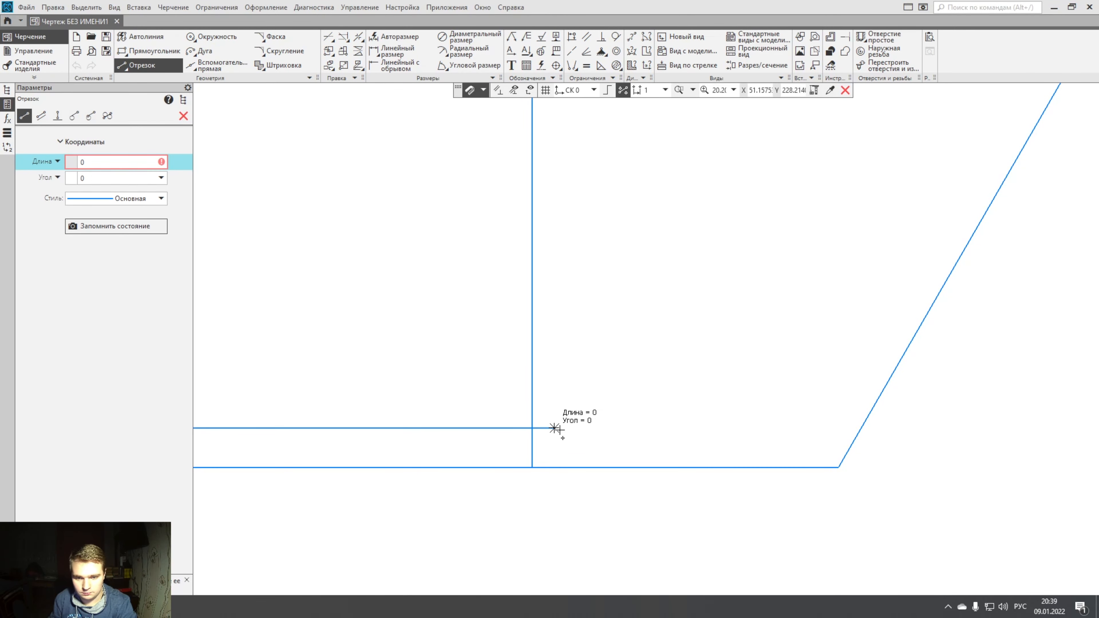
pyautogui.click(555, 471)
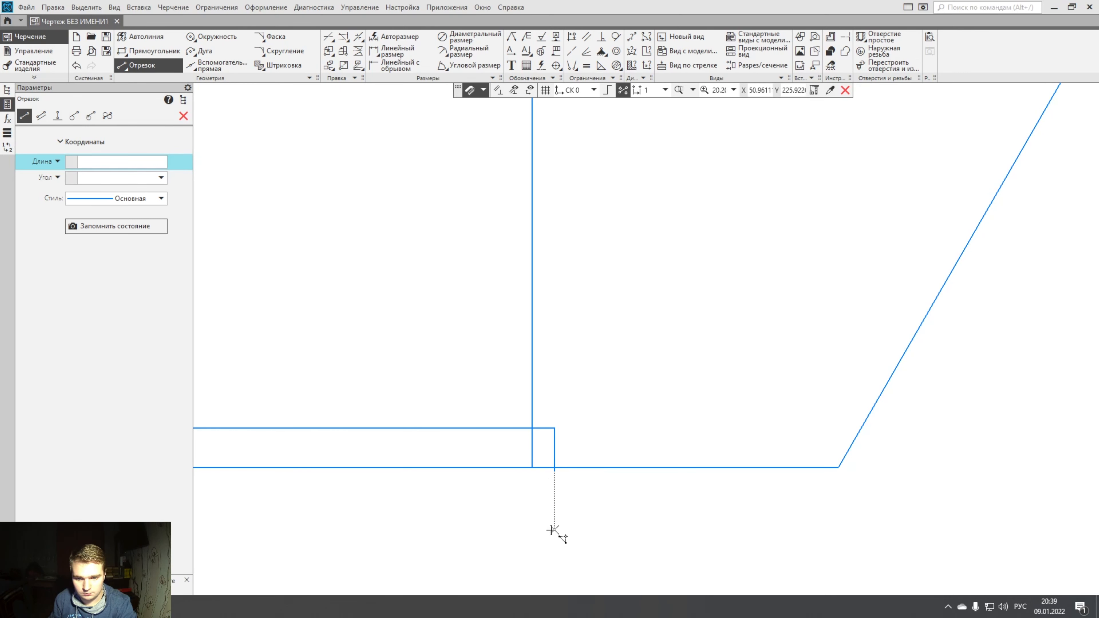
pyautogui.click(184, 116)
# Draw an 8 mm vertical segment up the centre line from the outline's lower edge.
pyautogui.scroll(-4, 548, 271)
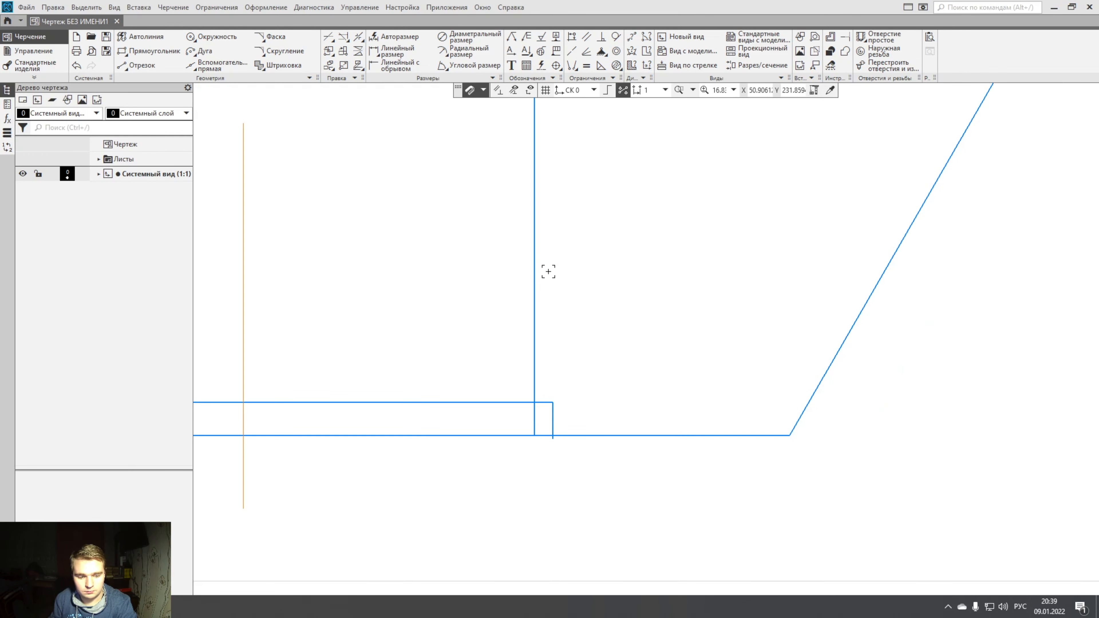
pyautogui.click(140, 66)
pyautogui.click(78, 161)
pyautogui.write('8')
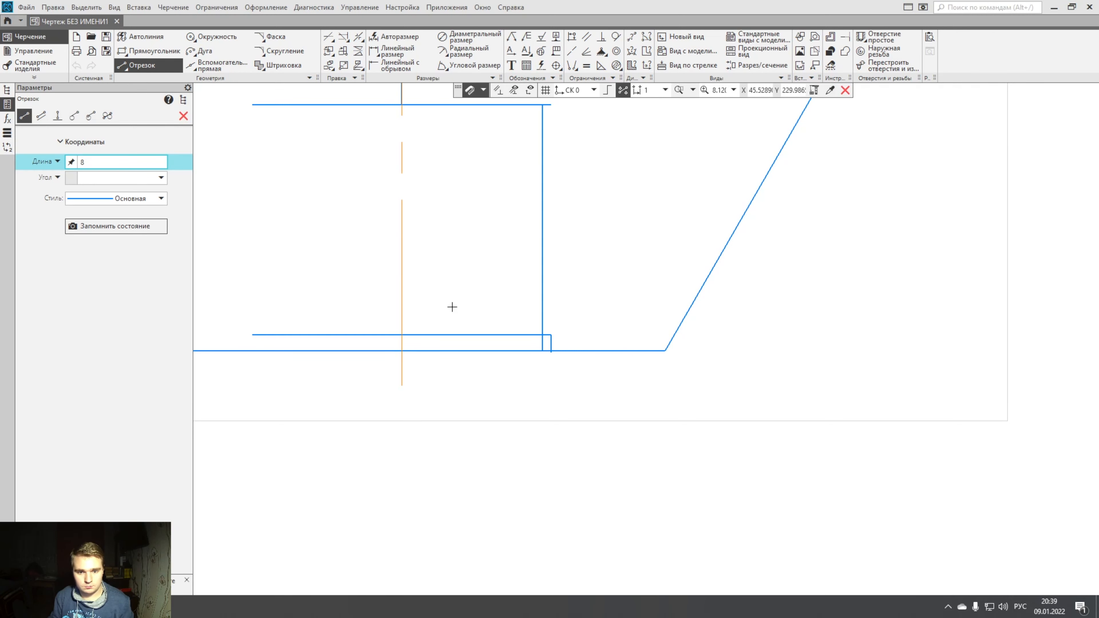
pyautogui.click(401, 350)
pyautogui.click(405, 342)
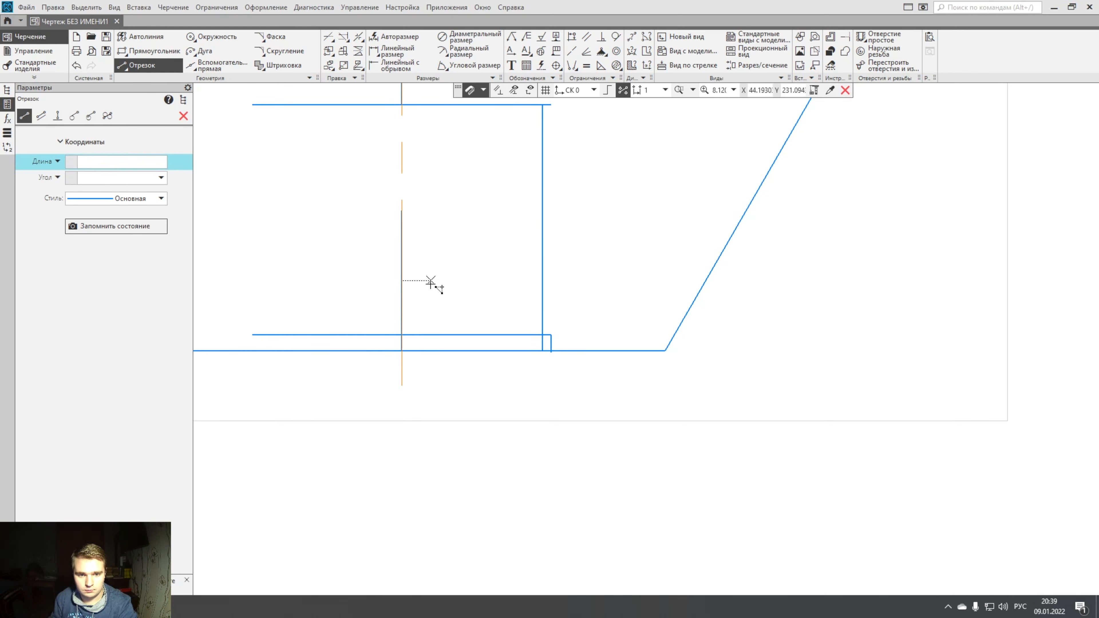
pyautogui.click(184, 116)
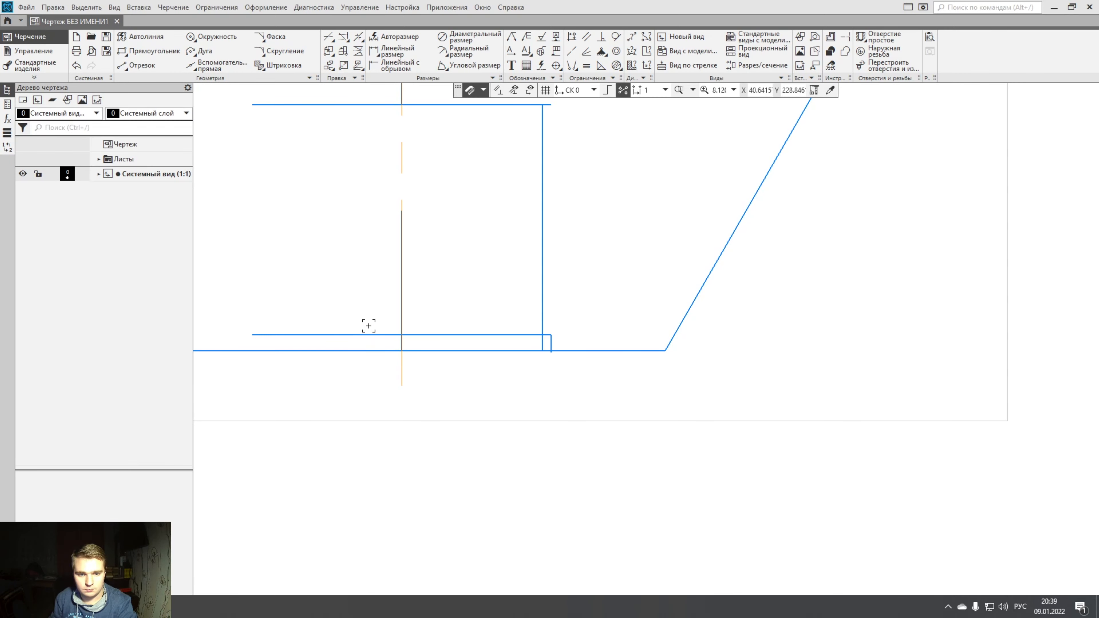
# Copy the lower 17 mm horizontal segment by its midpoint to the upper end of the 8 mm vertical segment.
pyautogui.click(382, 334)
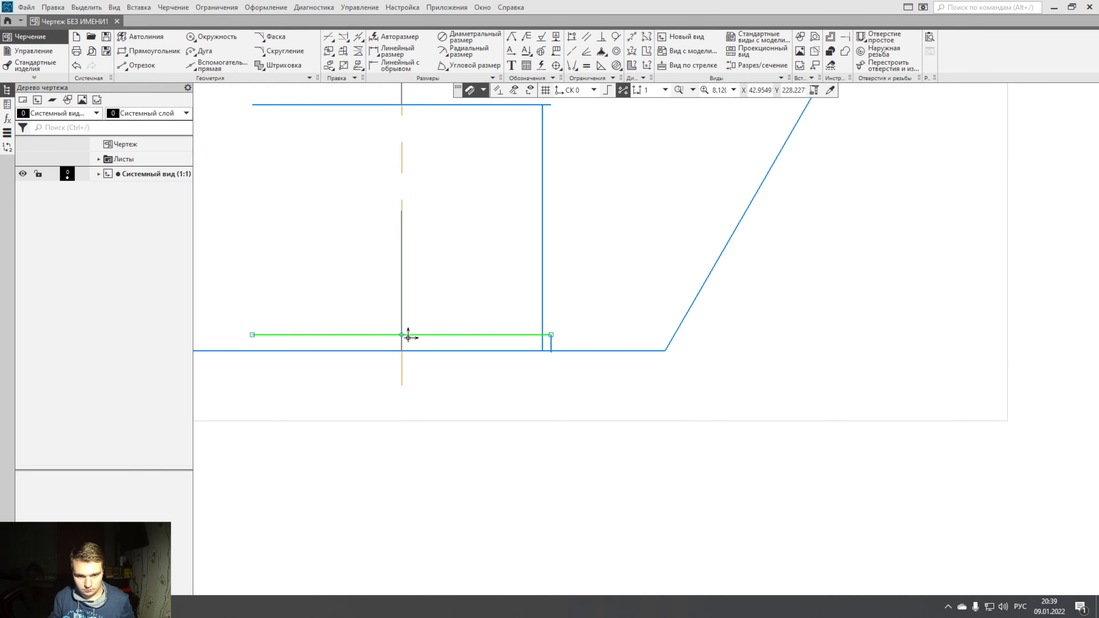
pyautogui.hotkey('ctrl', 'c')
pyautogui.hotkey('ctrl', 'v')
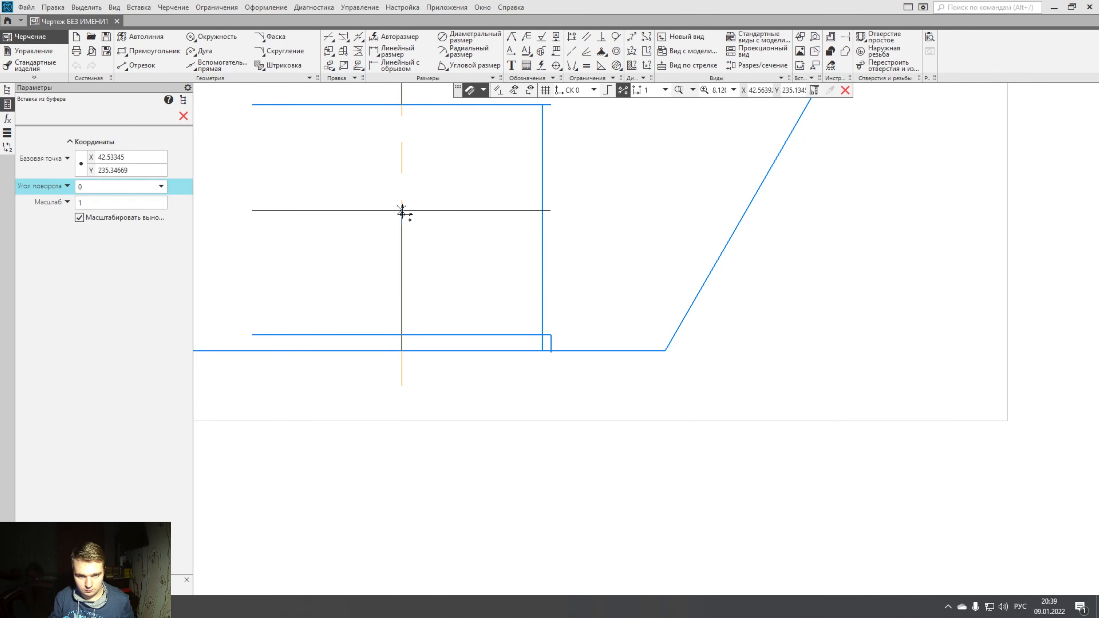
pyautogui.click(402, 210)
pyautogui.press('Escape')
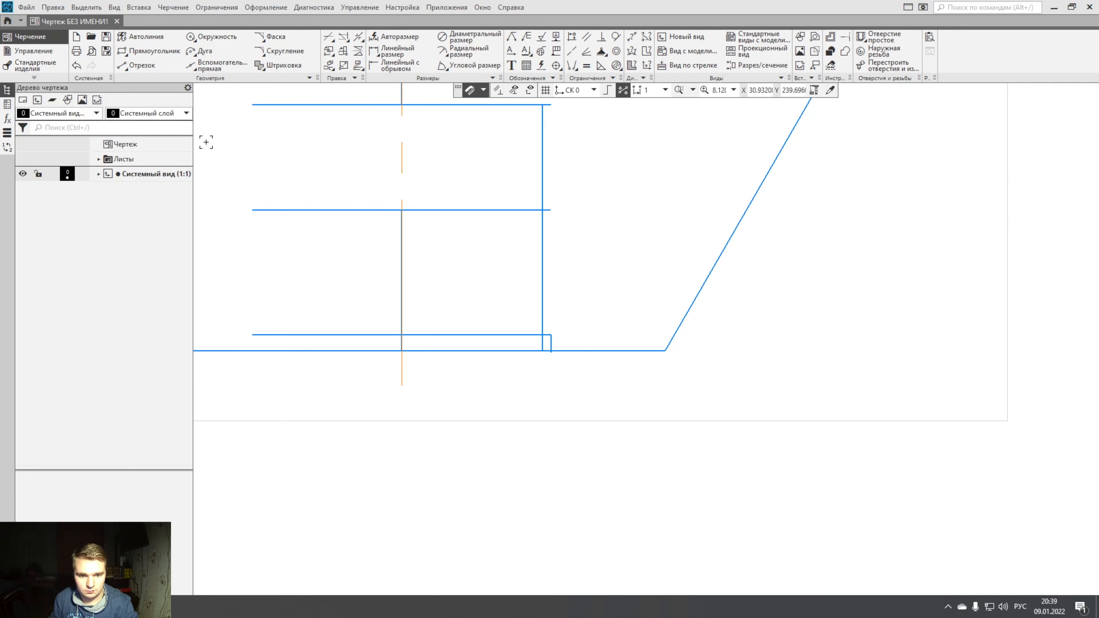
# Pull the 8 mm vertical segment off the centre line and delete it.
pyautogui.moveTo(380, 272); pyautogui.dragTo(393, 281)
pyautogui.click(377, 280)
pyautogui.click(390, 279)
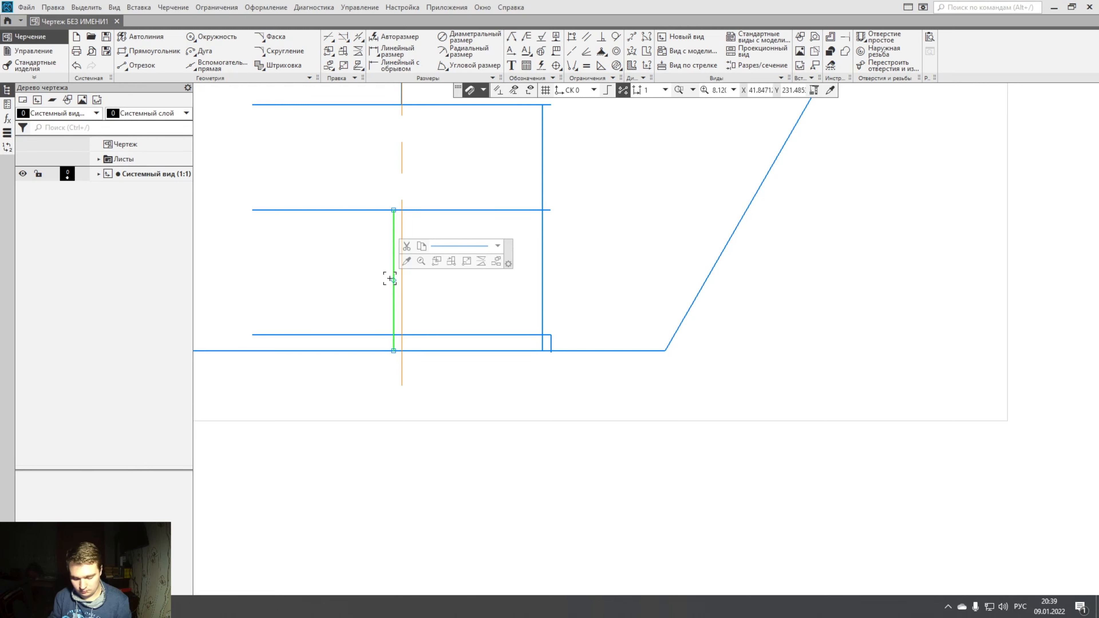
pyautogui.press('Delete')
# Draw a 3 mm vertical segment downward from the right end of the middle horizontal line.
pyautogui.click(136, 65)
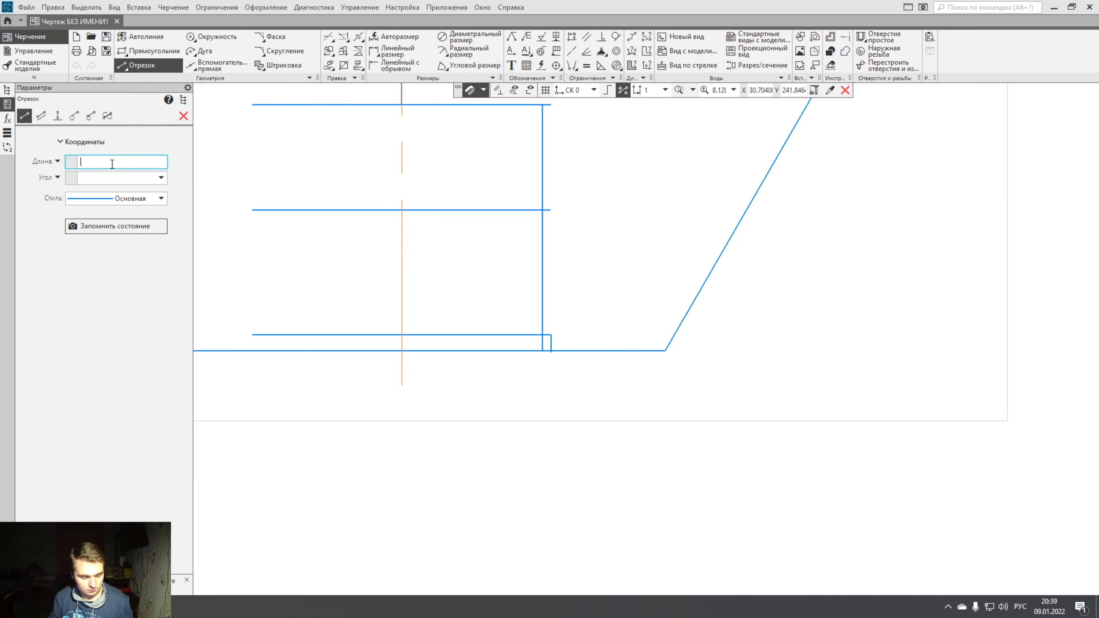
pyautogui.press('Return')
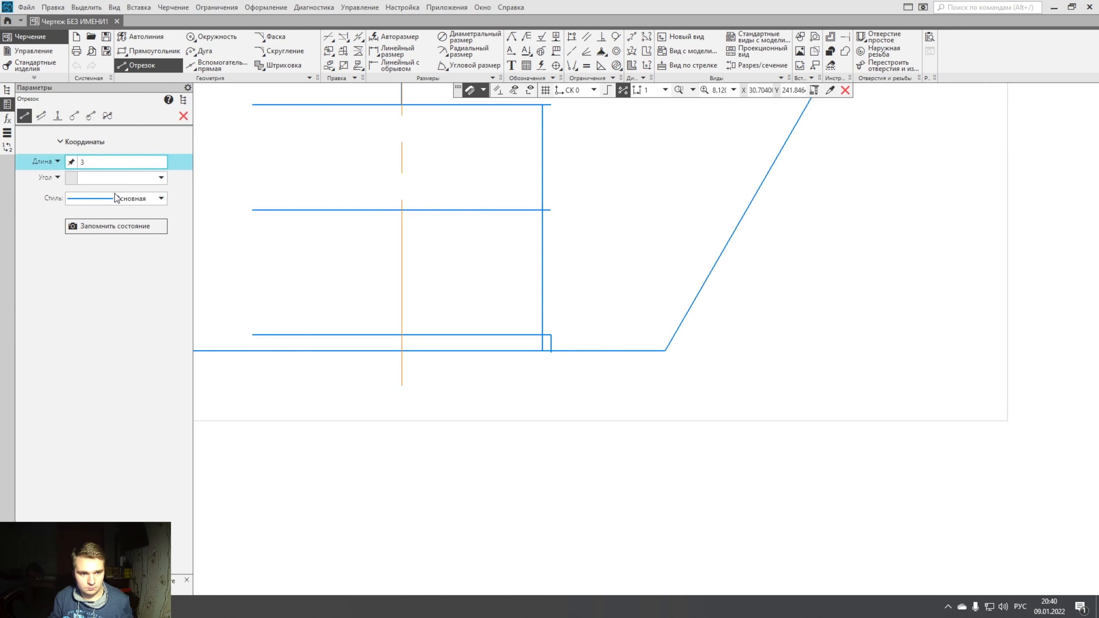
pyautogui.click(161, 177)
pyautogui.click(142, 195)
pyautogui.click(551, 211)
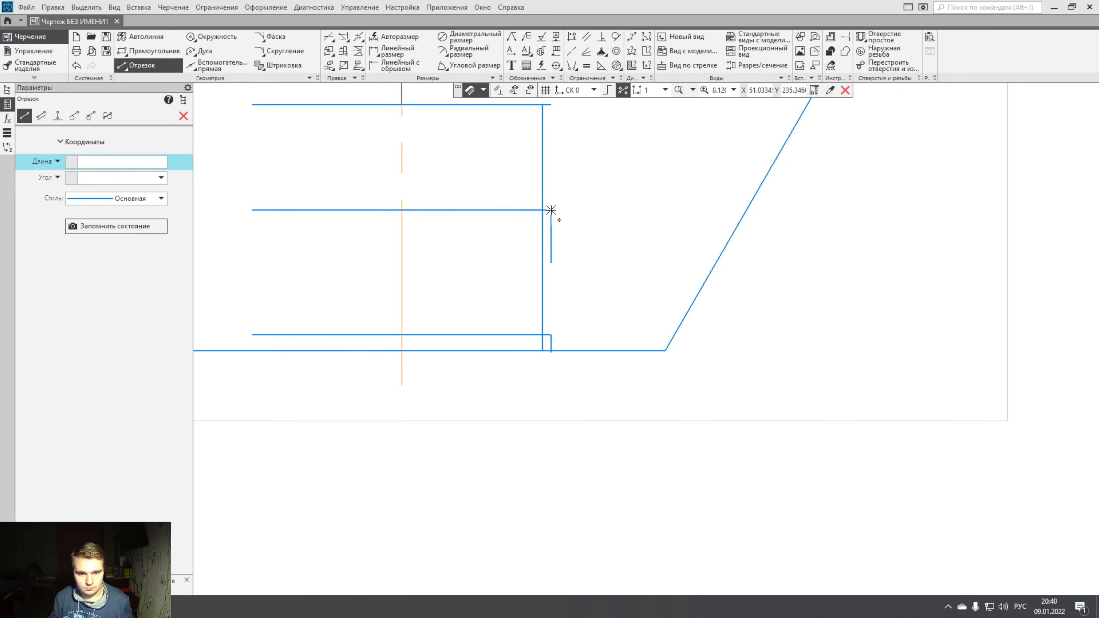
pyautogui.click(184, 116)
pyautogui.click(435, 209)
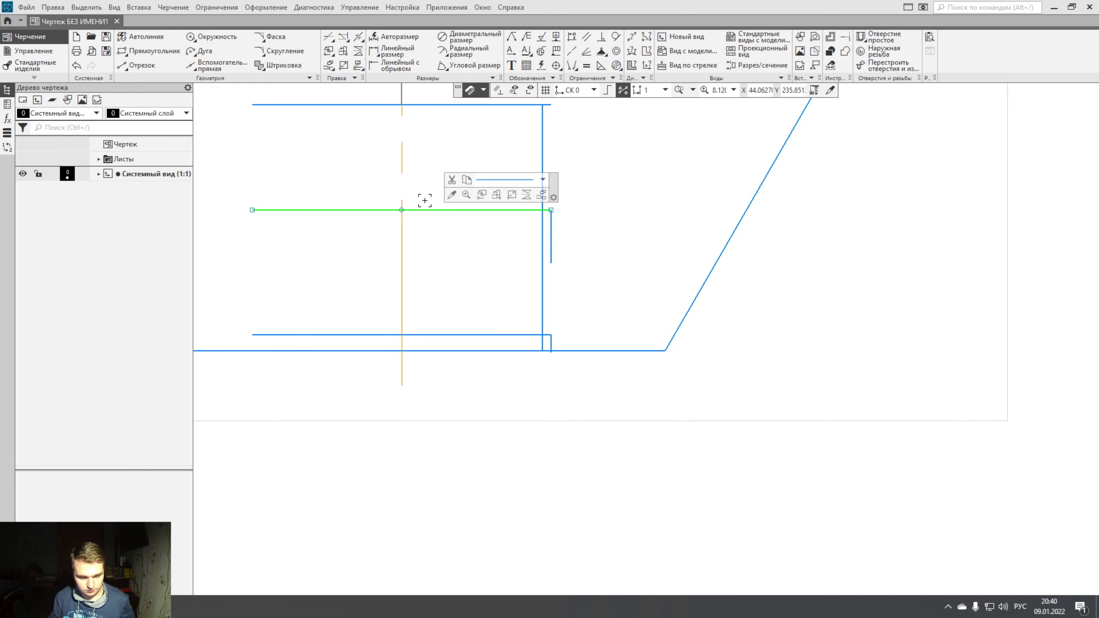
pyautogui.hotkey('ctrl', 'c')
pyautogui.click(402, 210)
pyautogui.hotkey('ctrl', 'v')
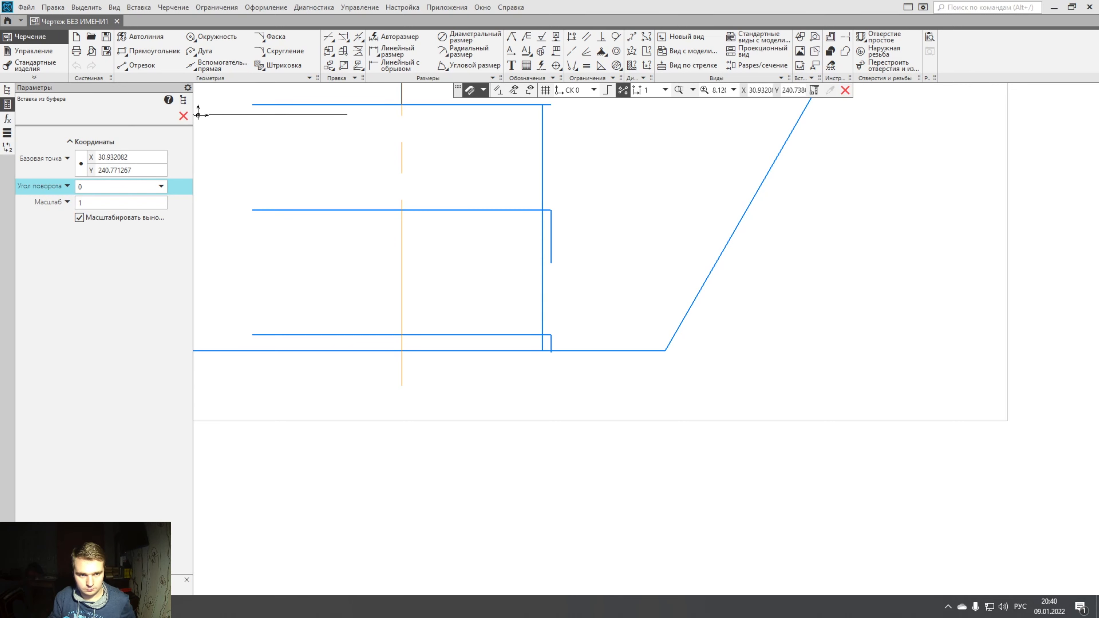
pyautogui.click(184, 115)
# Copy the middle horizontal line by its right end to the lower end of the 3 mm vertical segment.
pyautogui.click(506, 213)
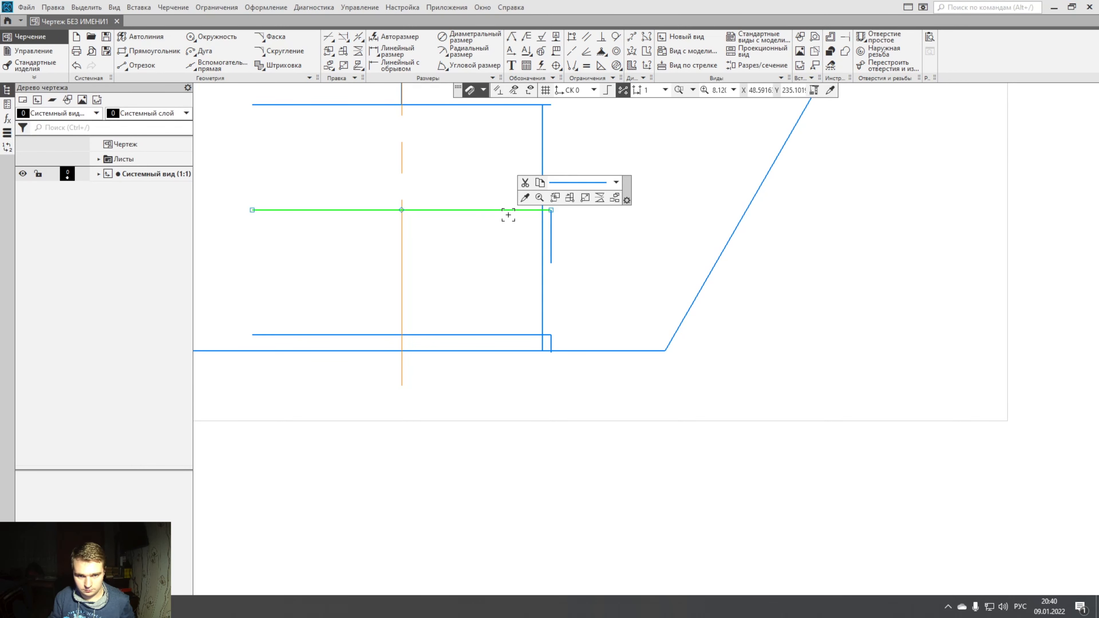
pyautogui.hotkey('ctrl', 'c')
pyautogui.click(551, 210)
pyautogui.hotkey('ctrl', 'v')
pyautogui.click(551, 263)
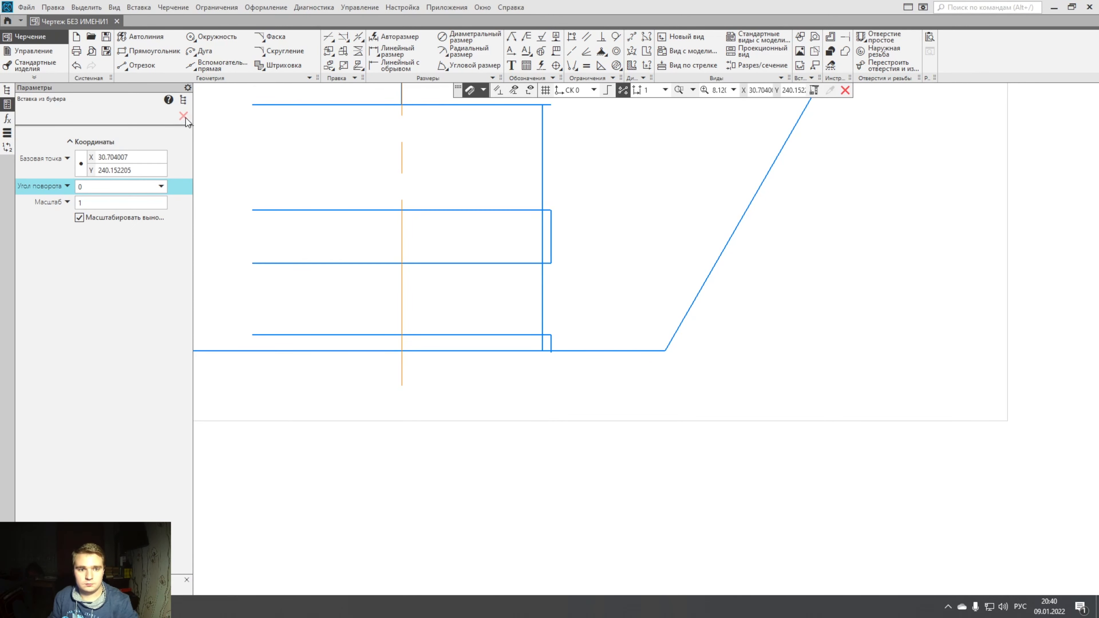
pyautogui.click(183, 115)
# Delete the 17 mm horizontal segment that overlaps the shorter one at the upper end of the inner vertical line.
pyautogui.scroll(-1, 438, 238)
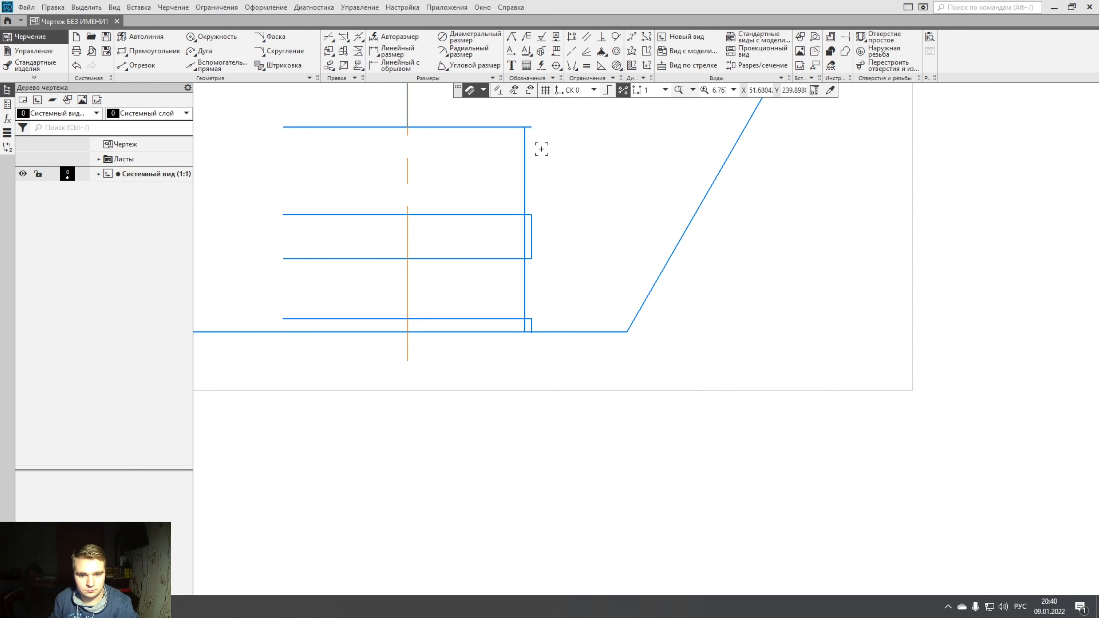
pyautogui.moveTo(534, 130); pyautogui.dragTo(538, 167, button='middle')
pyautogui.click(530, 165)
pyautogui.moveTo(535, 164); pyautogui.dragTo(528, 164)
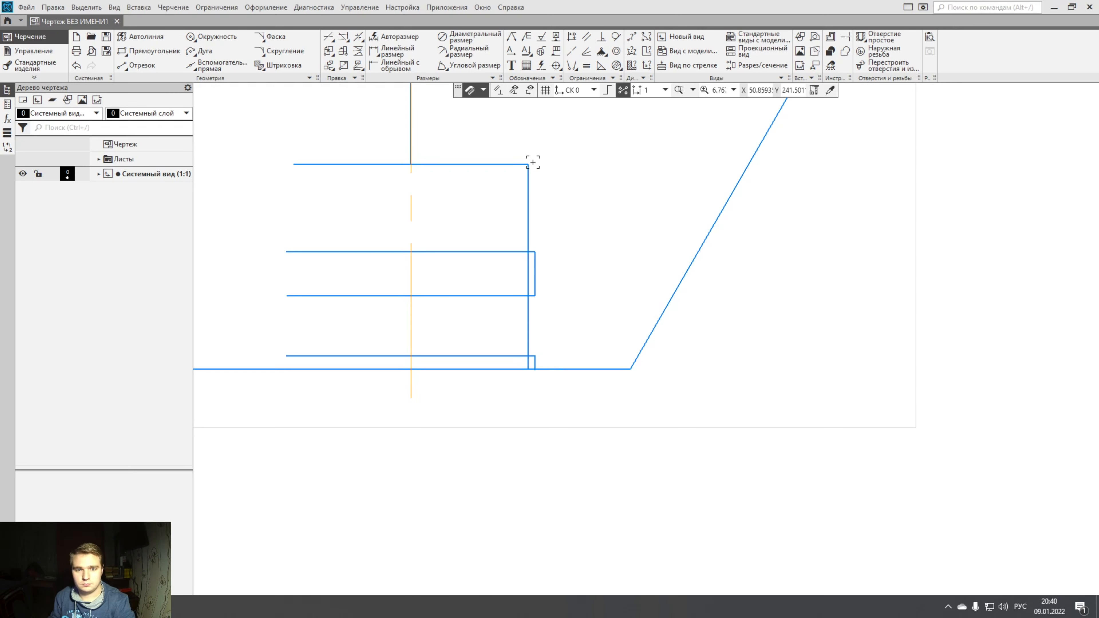
# Trim the inner vertical line between the two horizontal lines spaced 3 mm apart.
pyautogui.moveTo(533, 162); pyautogui.dragTo(540, 171, button='middle')
pyautogui.click(328, 36)
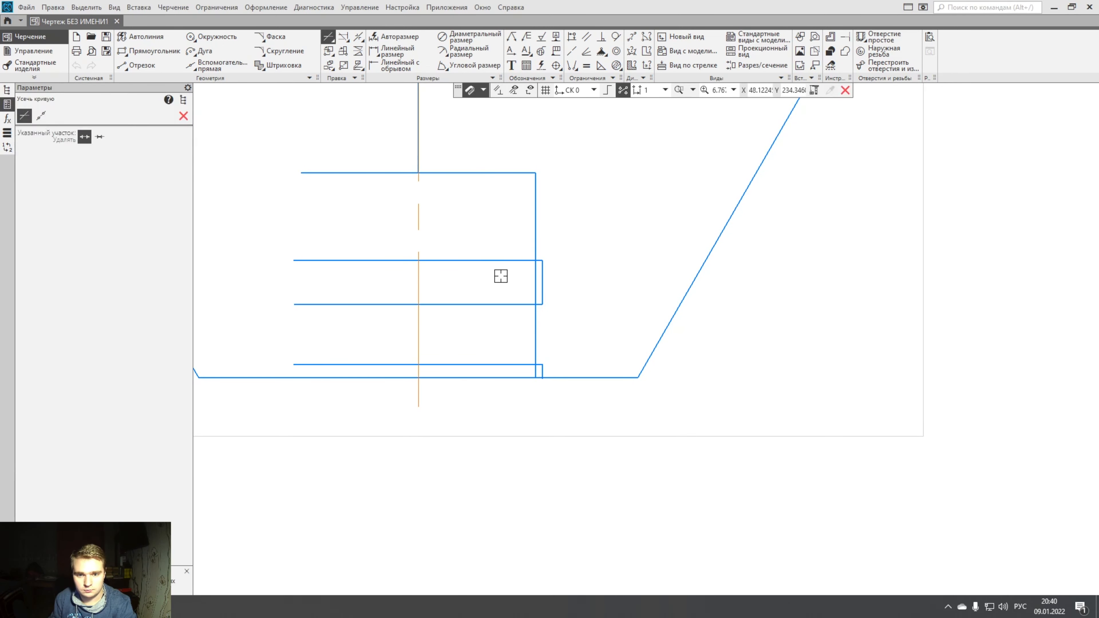
pyautogui.click(535, 281)
pyautogui.scroll(3, 510, 353)
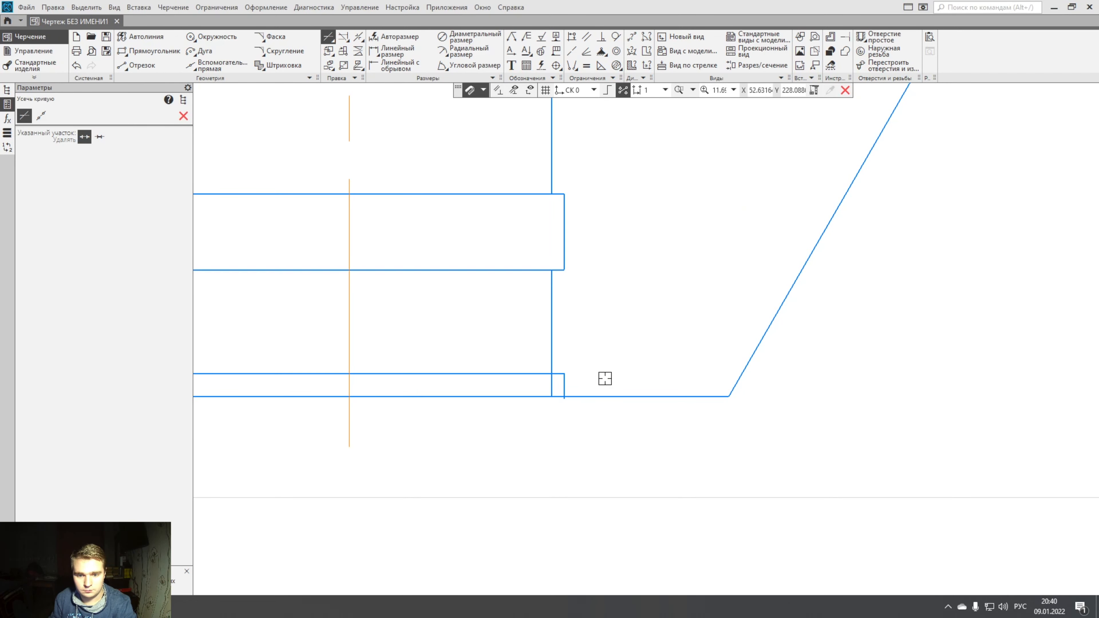
pyautogui.scroll(5, 597, 380)
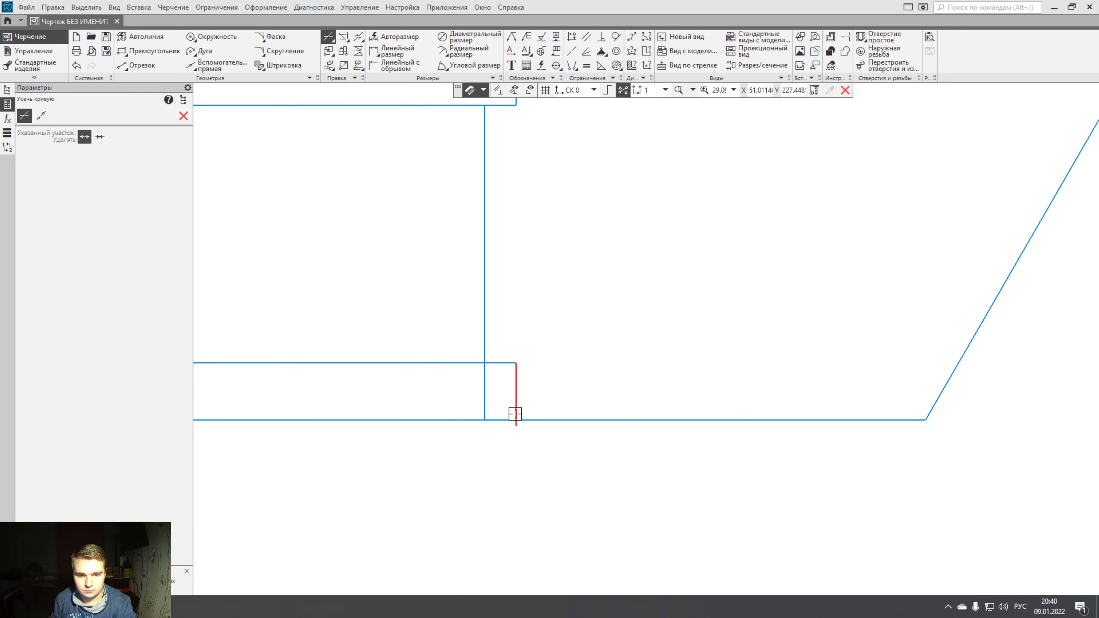
pyautogui.click(174, 68)
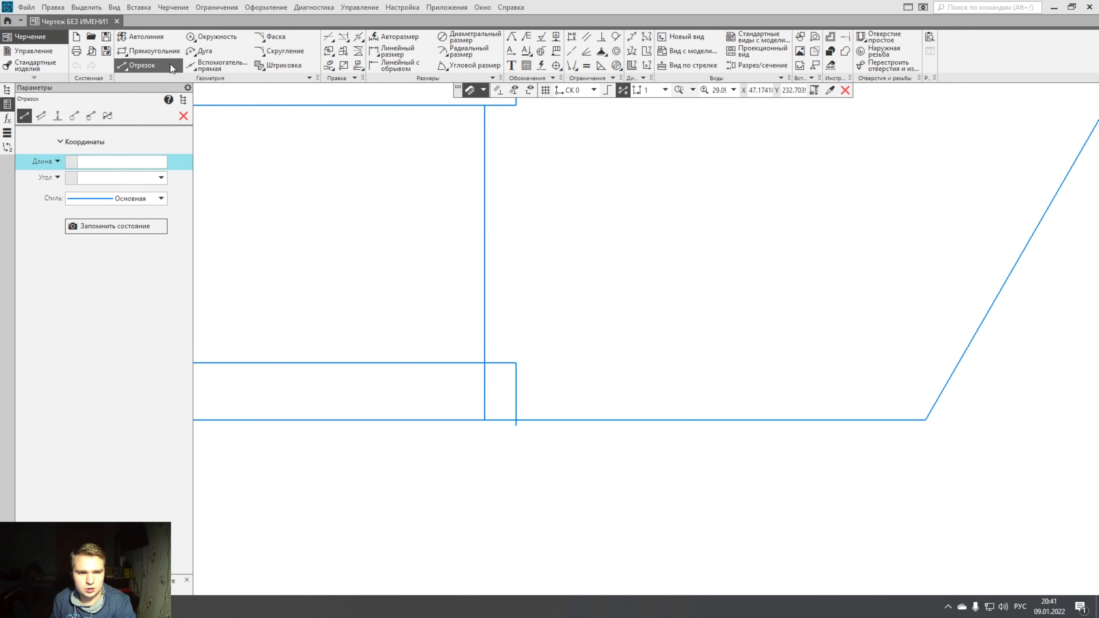
pyautogui.click(484, 364)
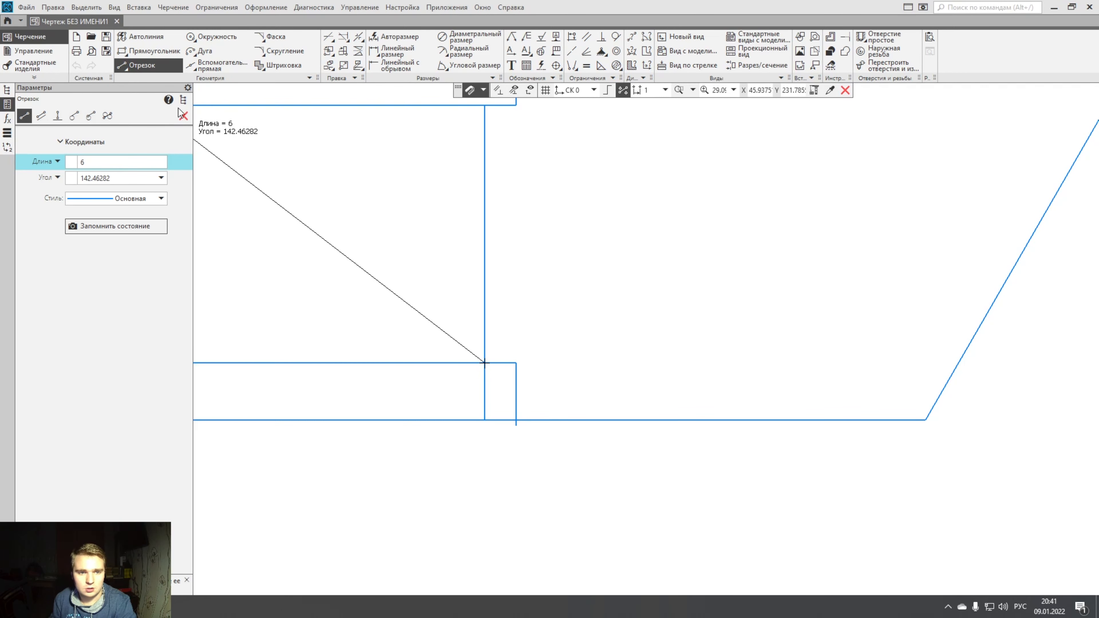
pyautogui.click(184, 115)
# Chamfer the corner between the inner vertical line and the outline's lower edge with length 2.5 mm and angle 45°.
pyautogui.click(277, 37)
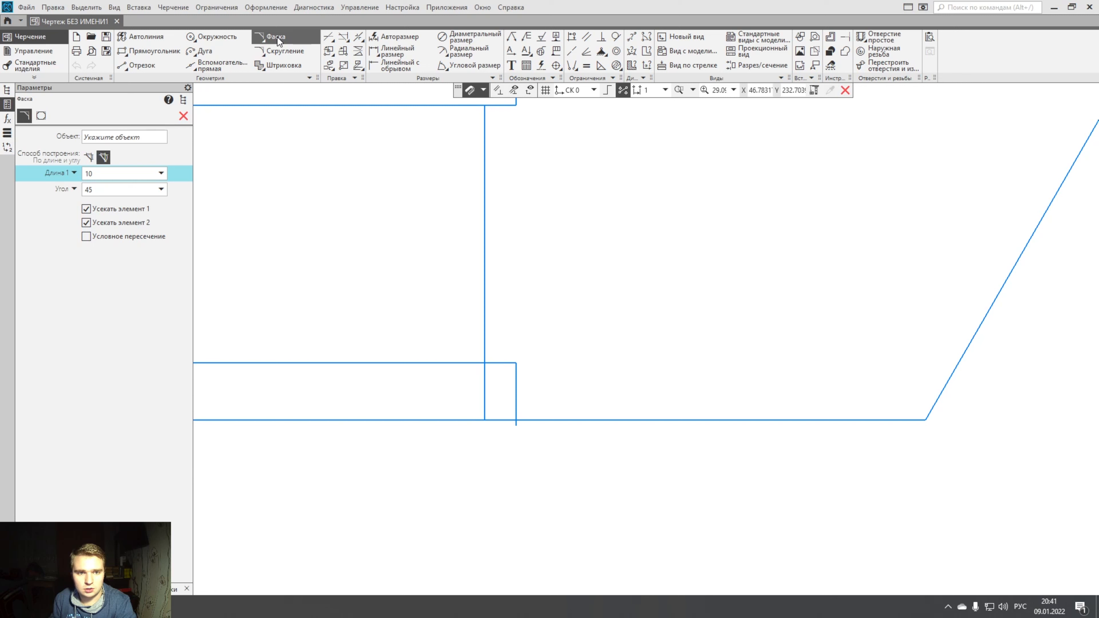
pyautogui.click(159, 174)
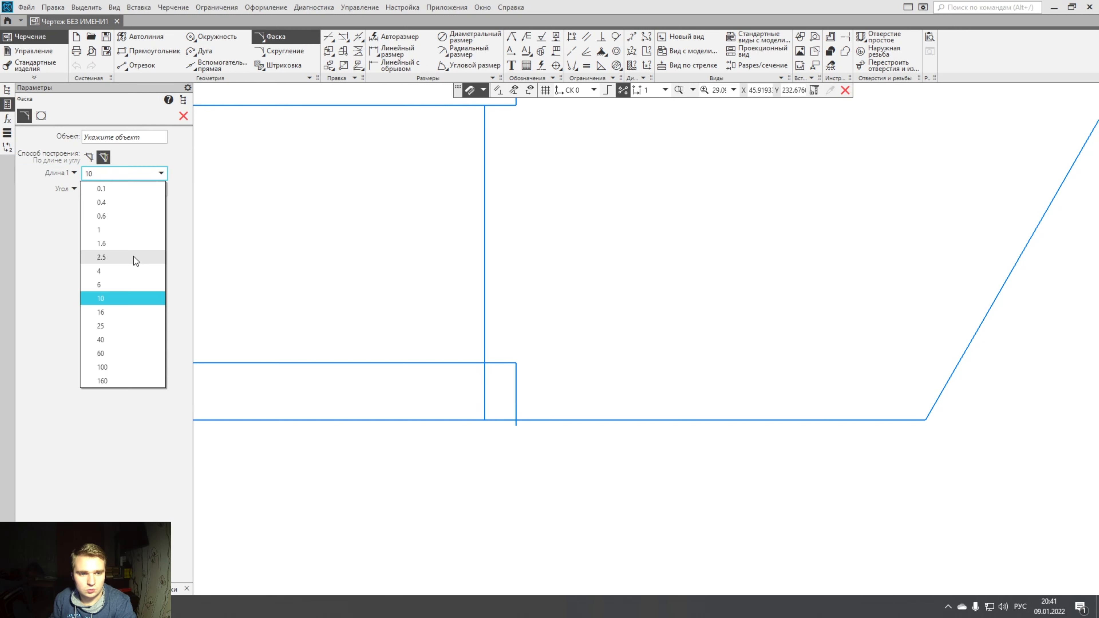
pyautogui.click(132, 258)
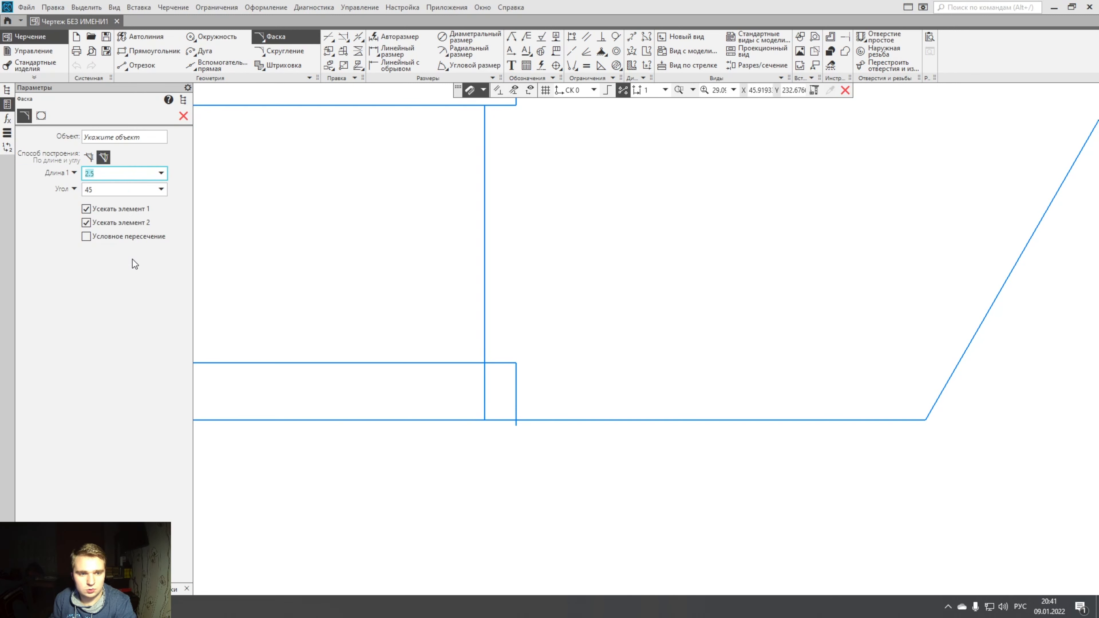
pyautogui.click(483, 378)
pyautogui.click(498, 419)
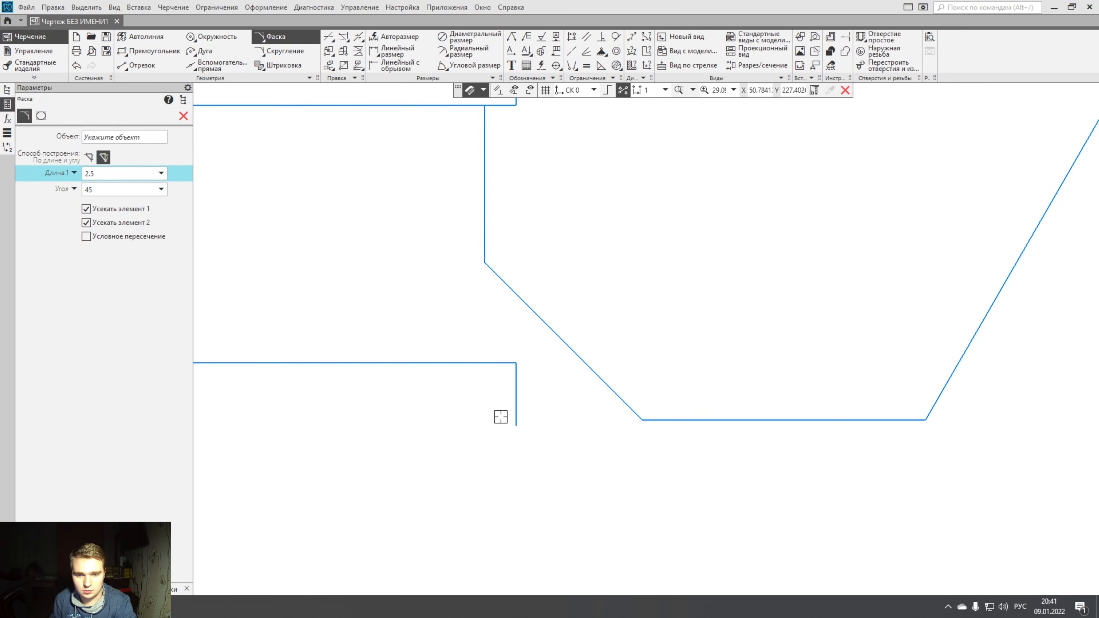
pyautogui.scroll(-8, 509, 372)
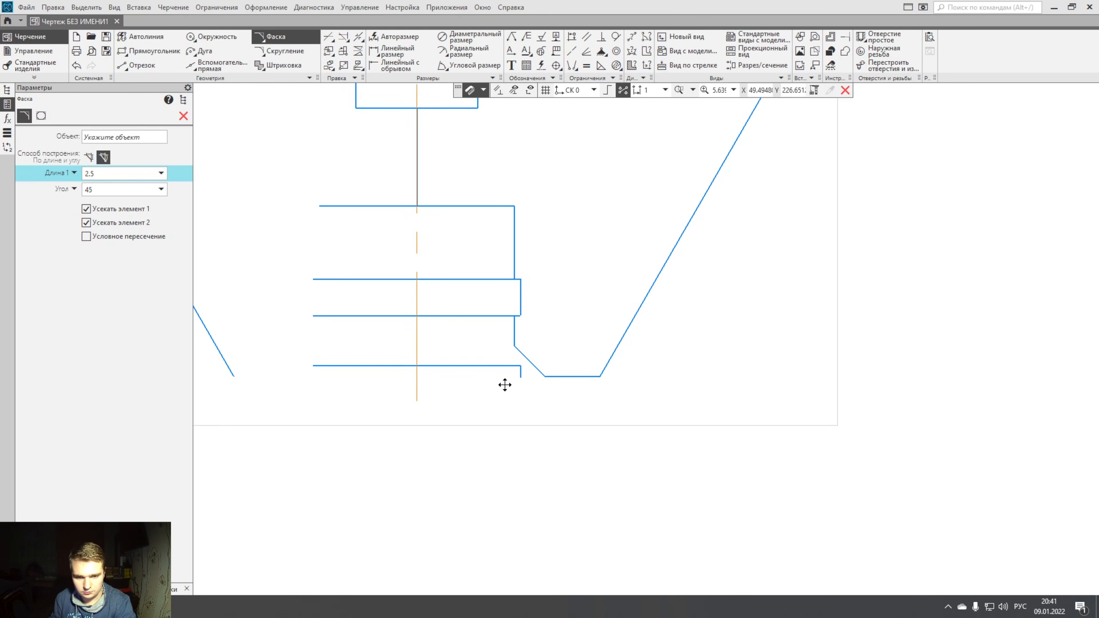
pyautogui.click(77, 66)
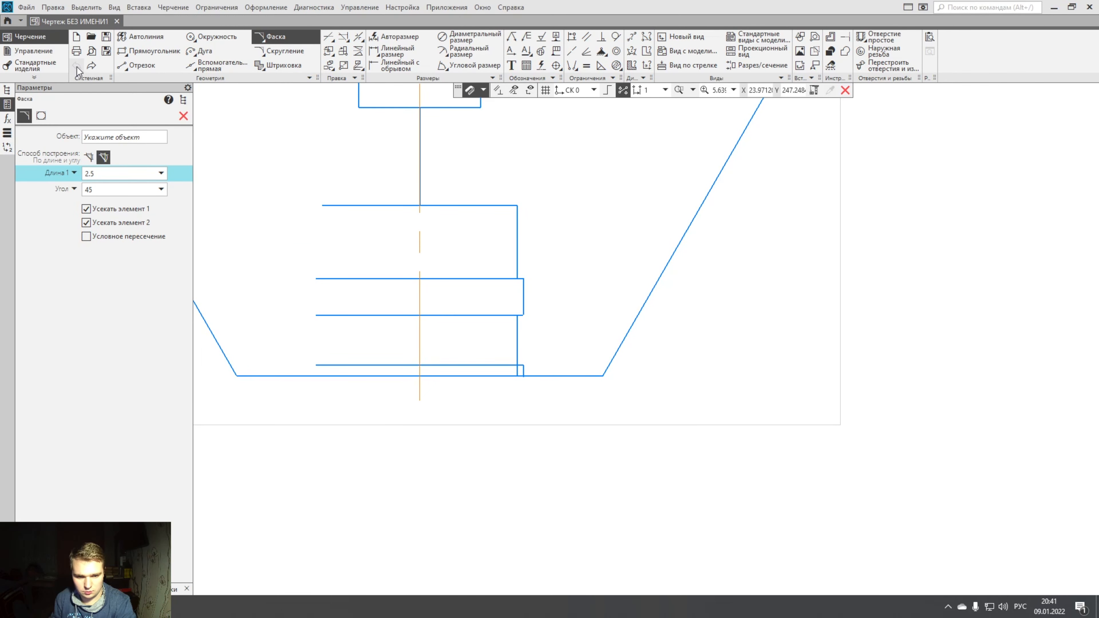
pyautogui.click(91, 65)
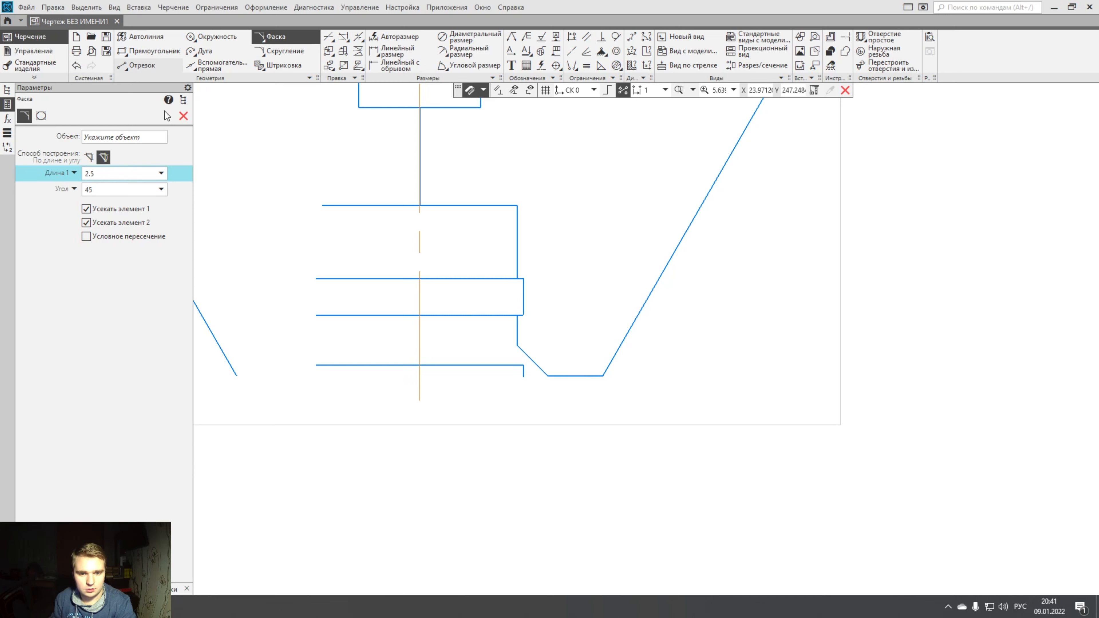
# Draw a horizontal segment from the chamfer's lower end to the outline's opposite lower corner, closing the bottom edge.
pyautogui.click(136, 65)
pyautogui.click(547, 376)
pyautogui.click(237, 375)
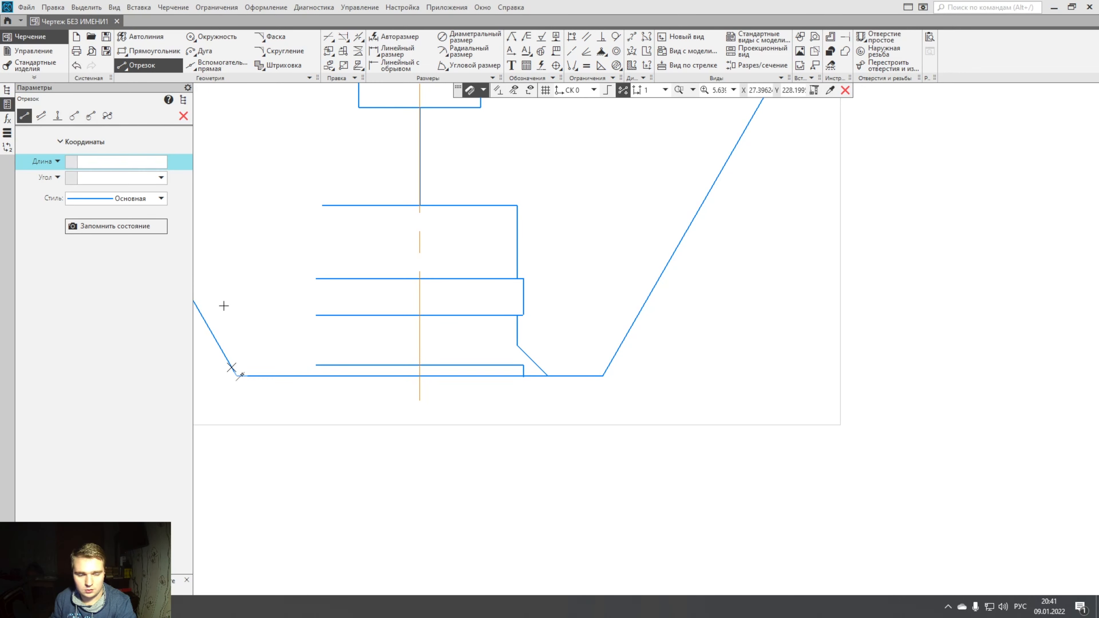
pyautogui.click(184, 116)
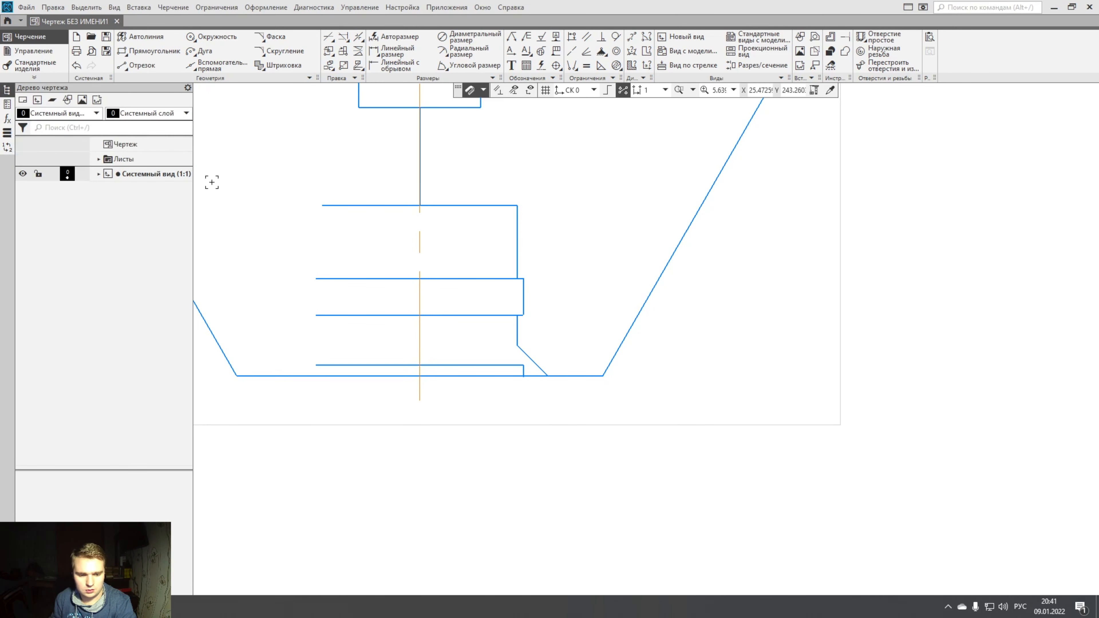
# Delete the lowest inner horizontal line and the short vertical stub attached to its end.
pyautogui.click(489, 364)
pyautogui.press('Delete')
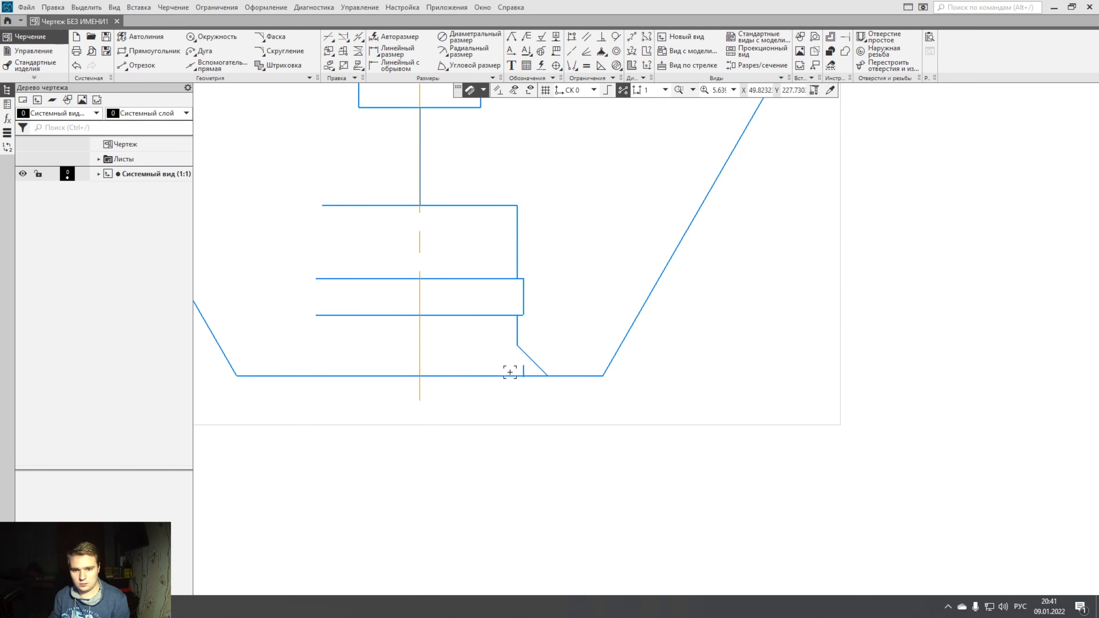
pyautogui.click(524, 370)
pyautogui.press('Delete')
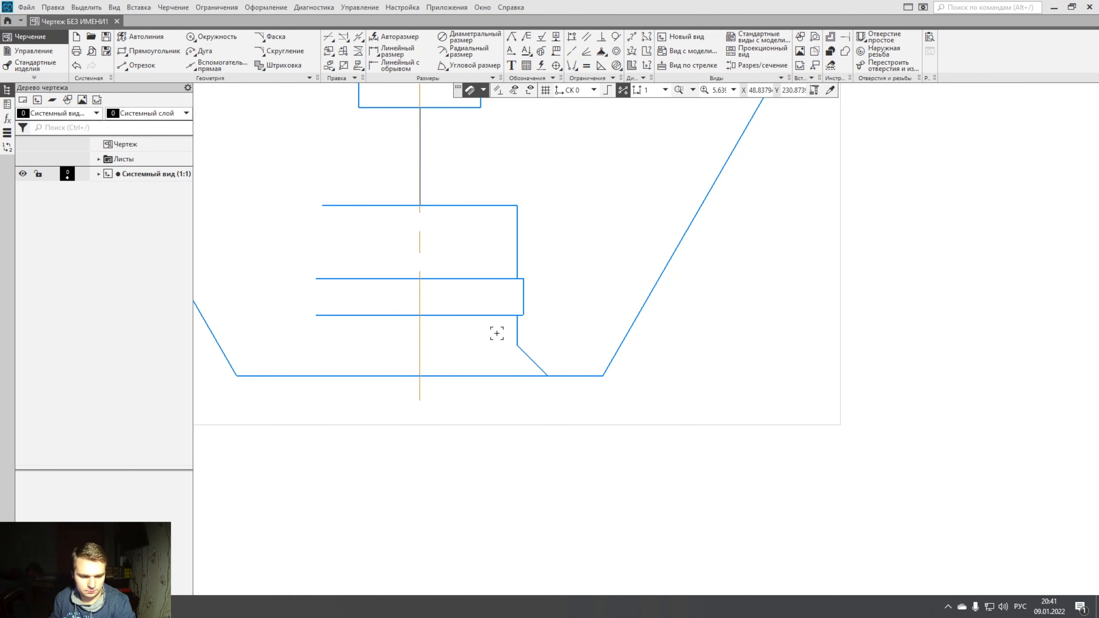
# Set the angle of the lower chamfer segment to -45°.
pyautogui.doubleClick(530, 358)
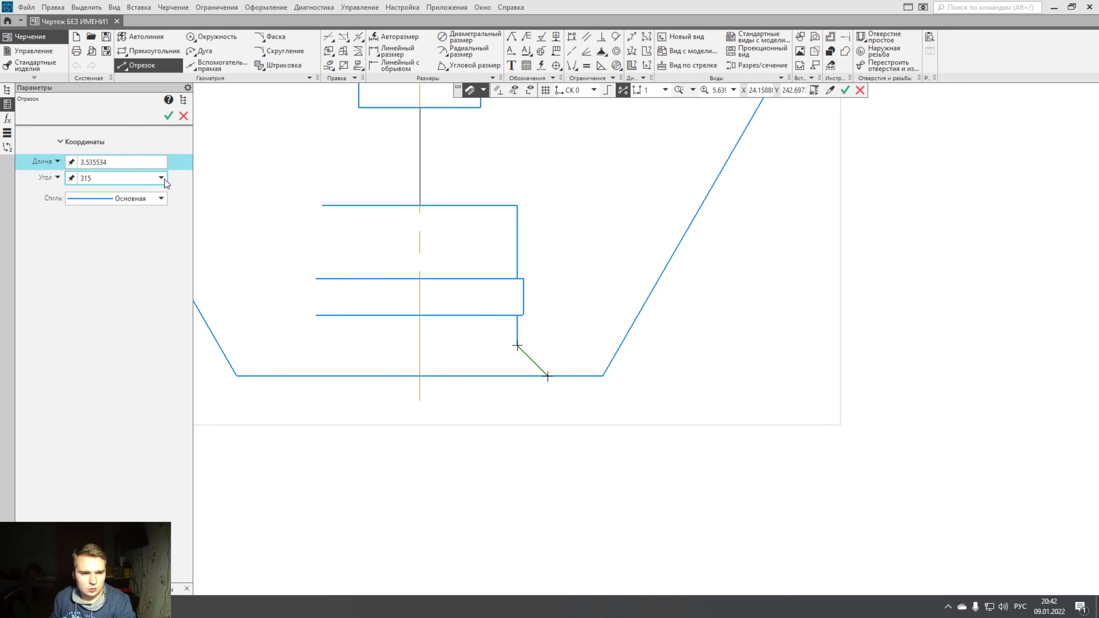
pyautogui.click(164, 179)
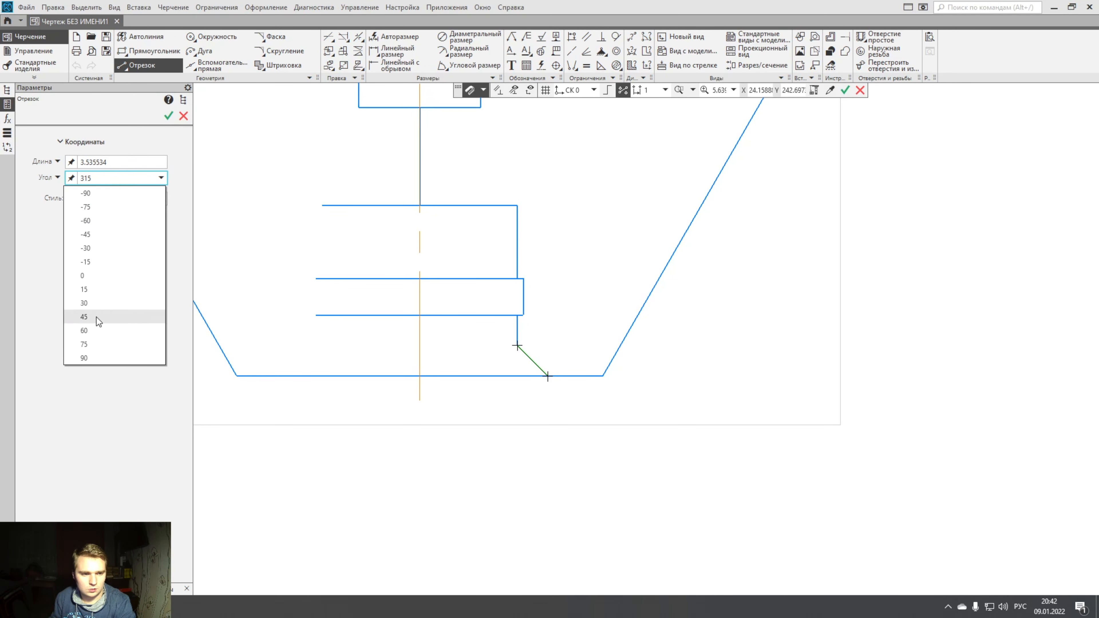
pyautogui.click(99, 322)
pyautogui.click(161, 179)
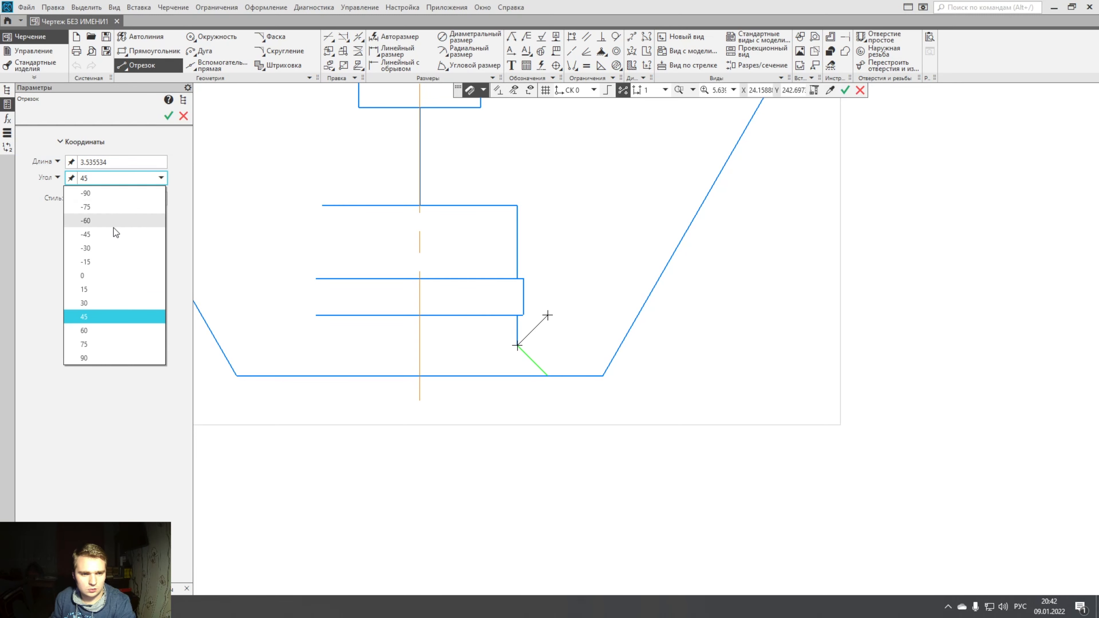
pyautogui.click(108, 237)
pyautogui.click(165, 117)
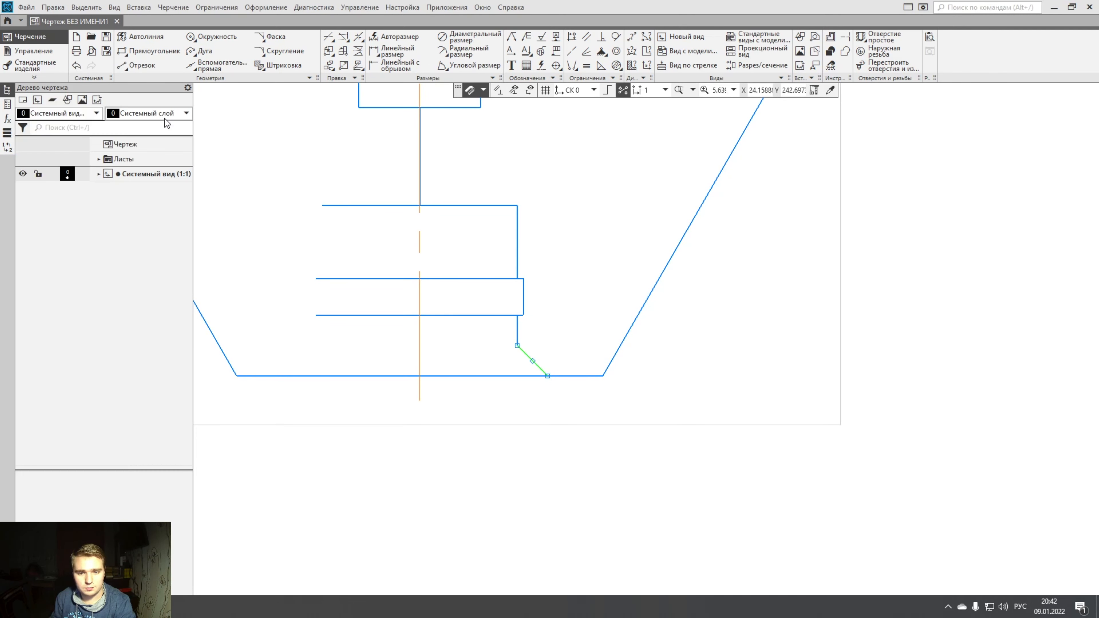
# Try a 1.6 mm by 45° chamfer between the top inner horizontal line and the vertical segment on the axis, and undo it.
pyautogui.scroll(10, 529, 310)
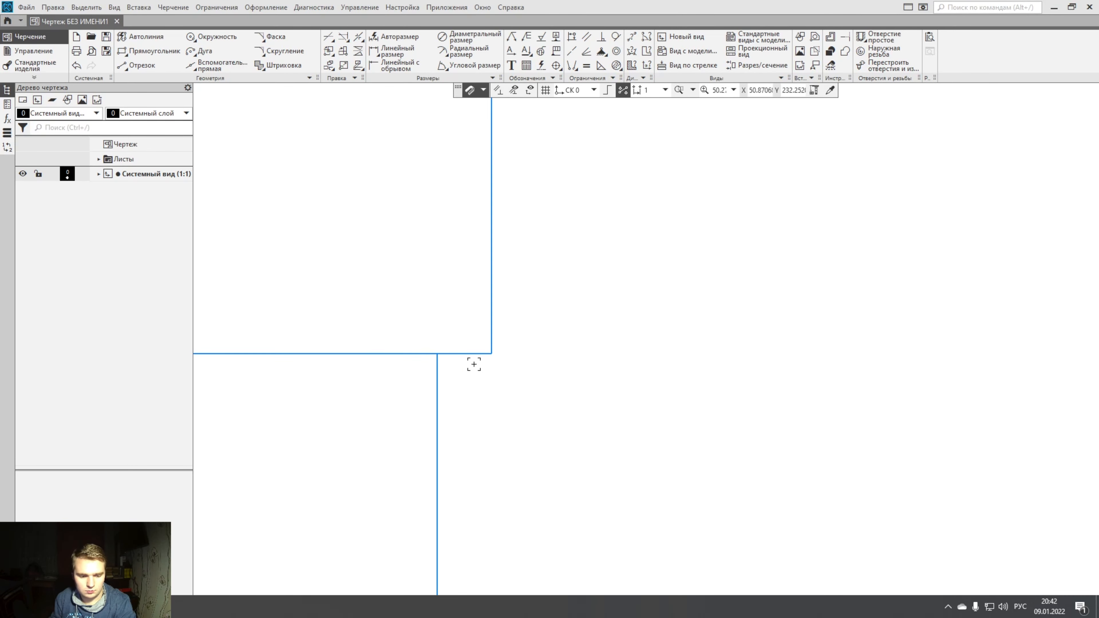
pyautogui.scroll(-10, 473, 365)
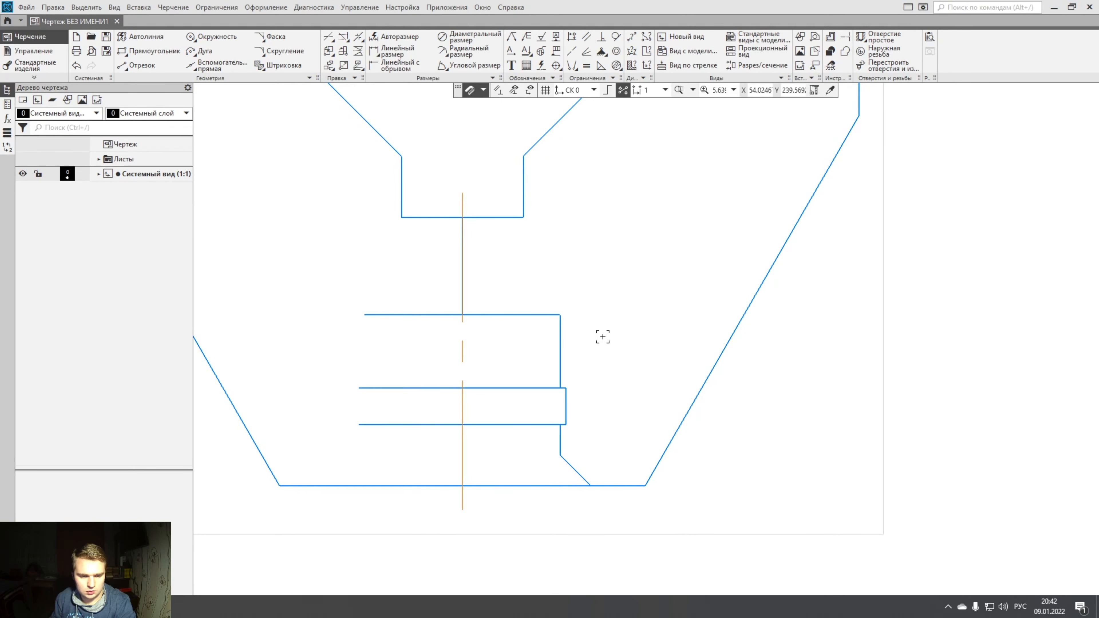
pyautogui.click(273, 36)
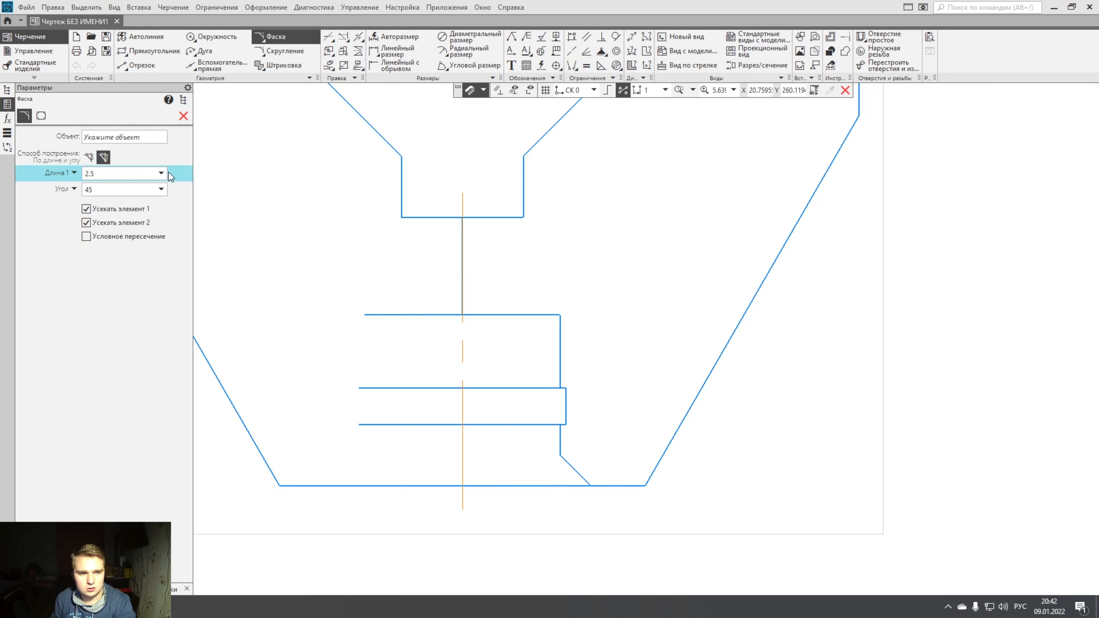
pyautogui.click(161, 173)
pyautogui.click(125, 244)
pyautogui.click(498, 315)
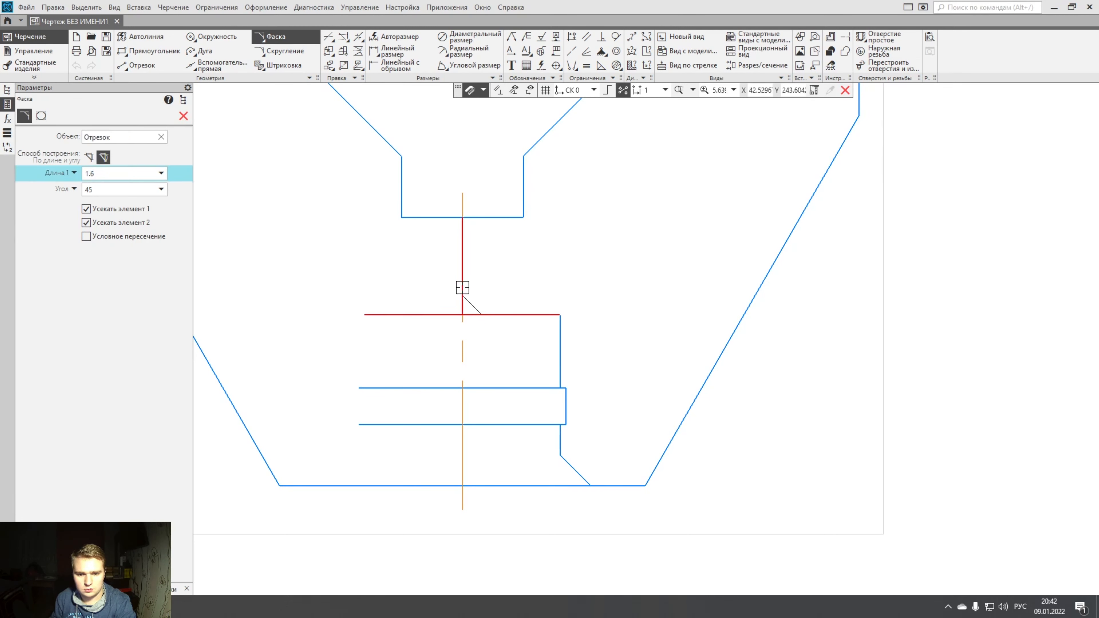
pyautogui.click(462, 287)
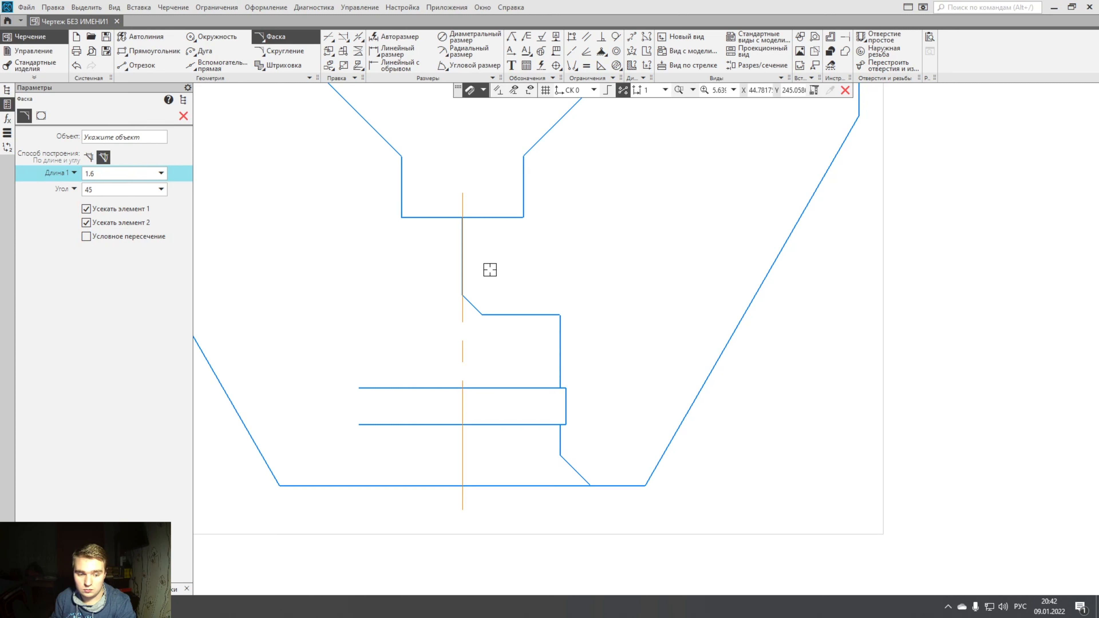
pyautogui.click(76, 64)
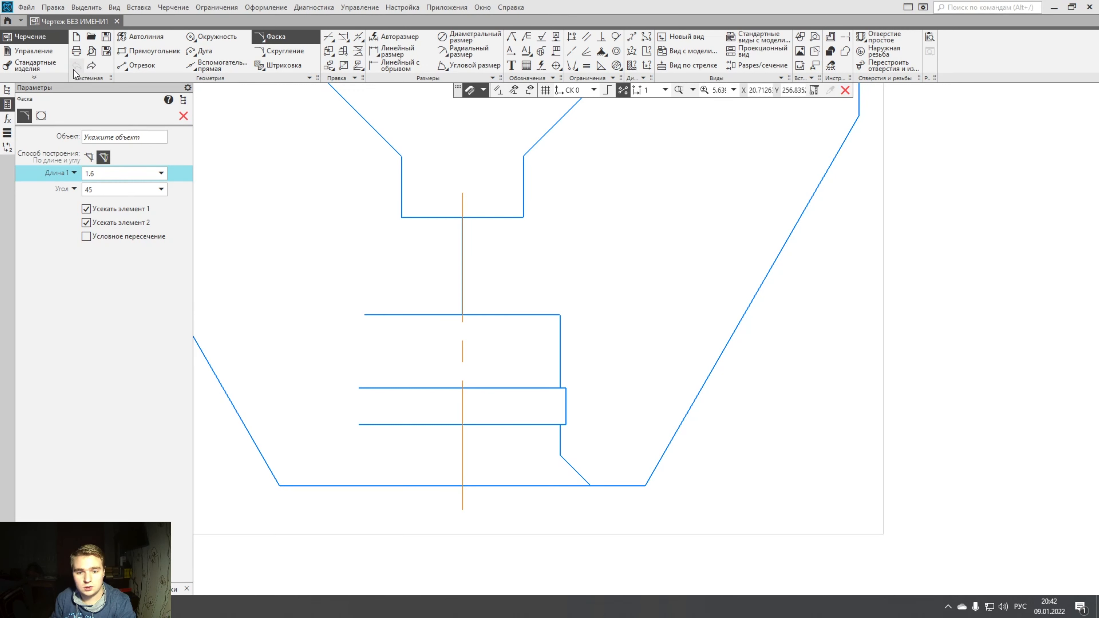
pyautogui.click(285, 37)
pyautogui.click(284, 37)
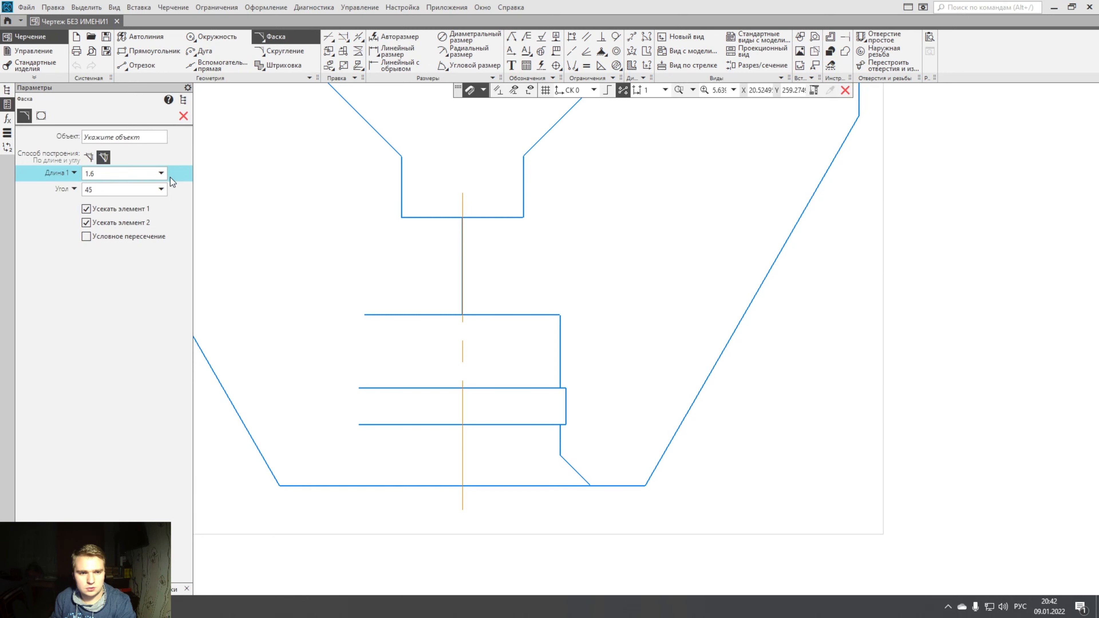
pyautogui.click(160, 173)
pyautogui.click(122, 353)
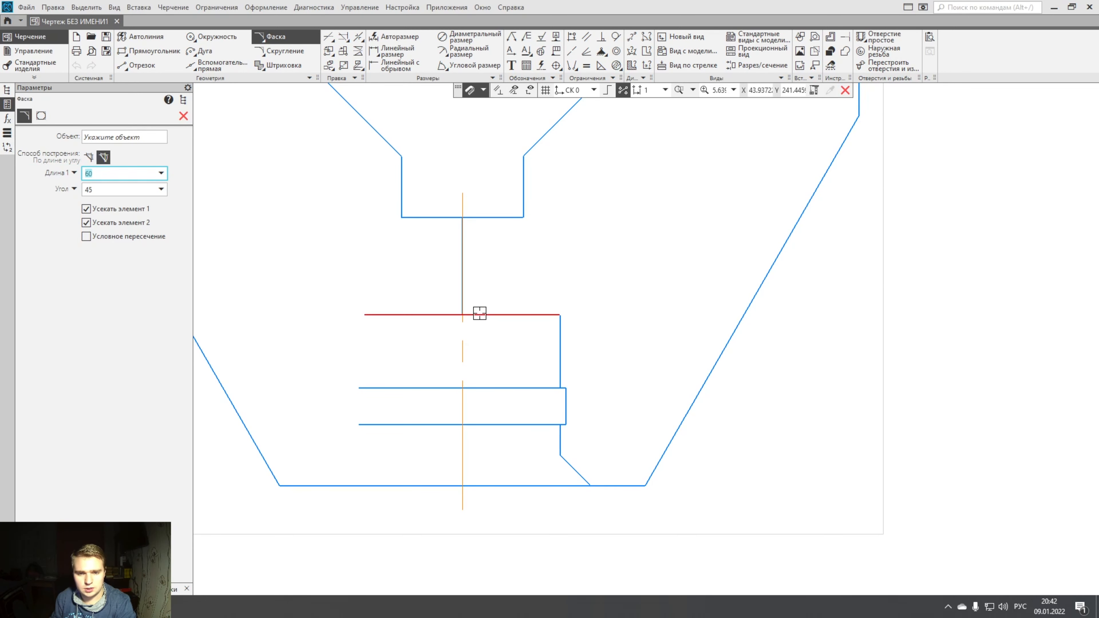
pyautogui.click(481, 314)
pyautogui.scroll(-8, 461, 287)
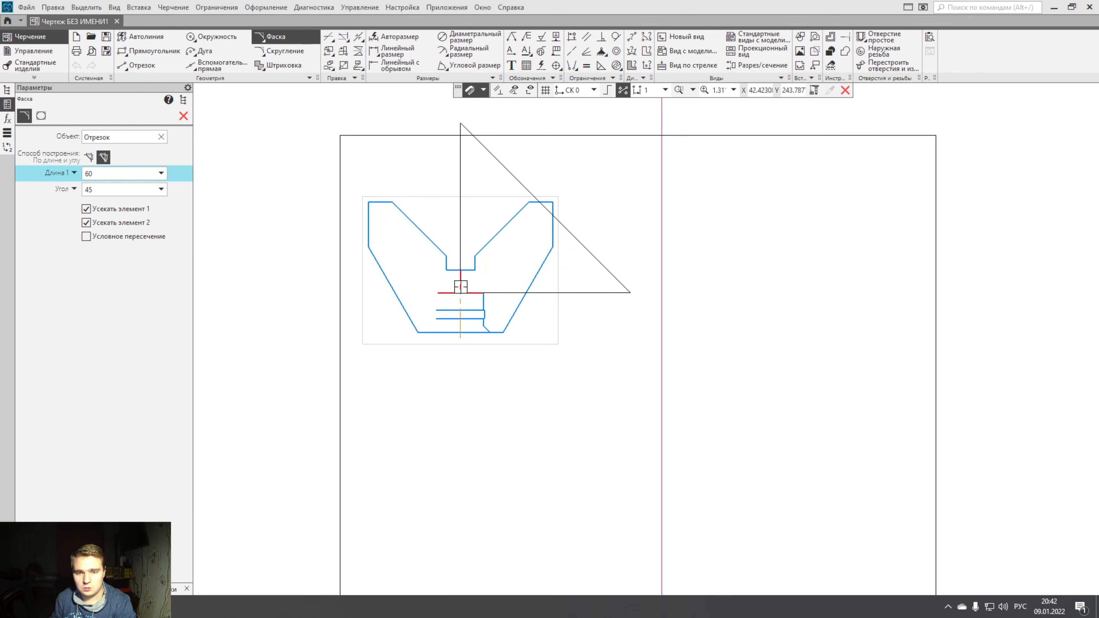
# Chamfer the corner between the vertical segment on the axis and the top inner horizontal line with length 1 mm and angle 60°.
pyautogui.click(160, 189)
pyautogui.click(128, 288)
pyautogui.click(163, 172)
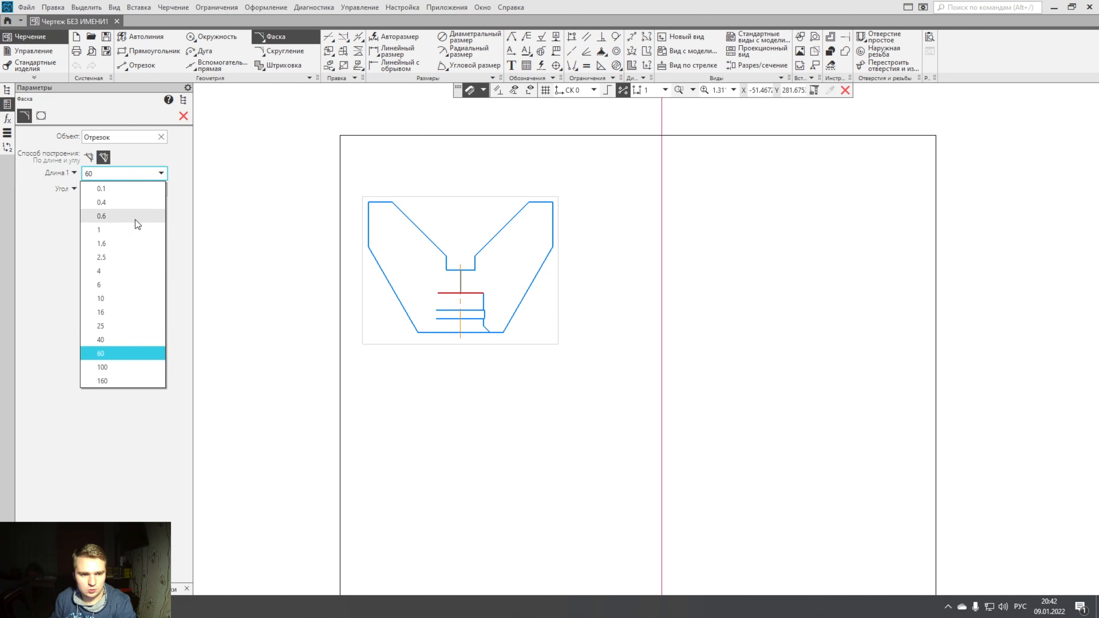
pyautogui.click(135, 244)
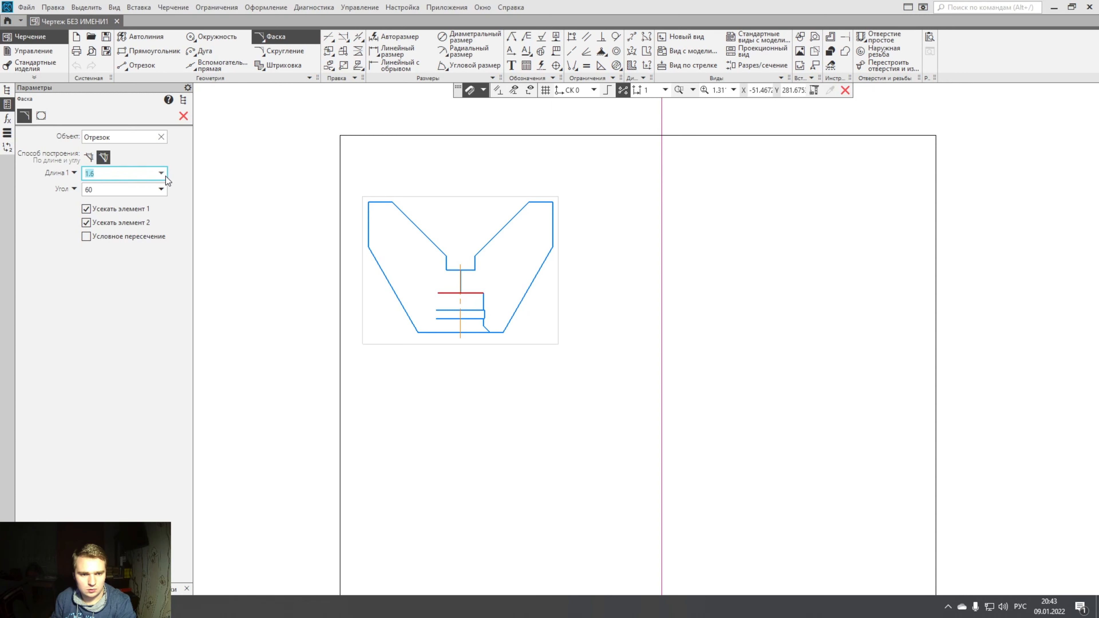
pyautogui.click(161, 173)
pyautogui.click(128, 234)
pyautogui.scroll(6, 466, 285)
pyautogui.scroll(2, 508, 283)
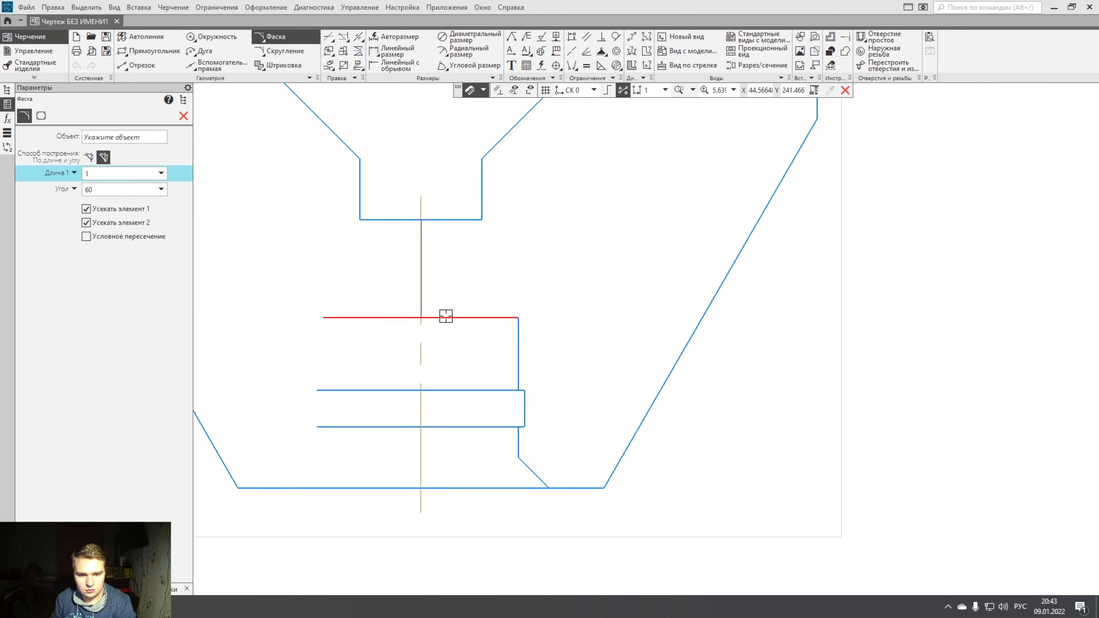
pyautogui.click(420, 296)
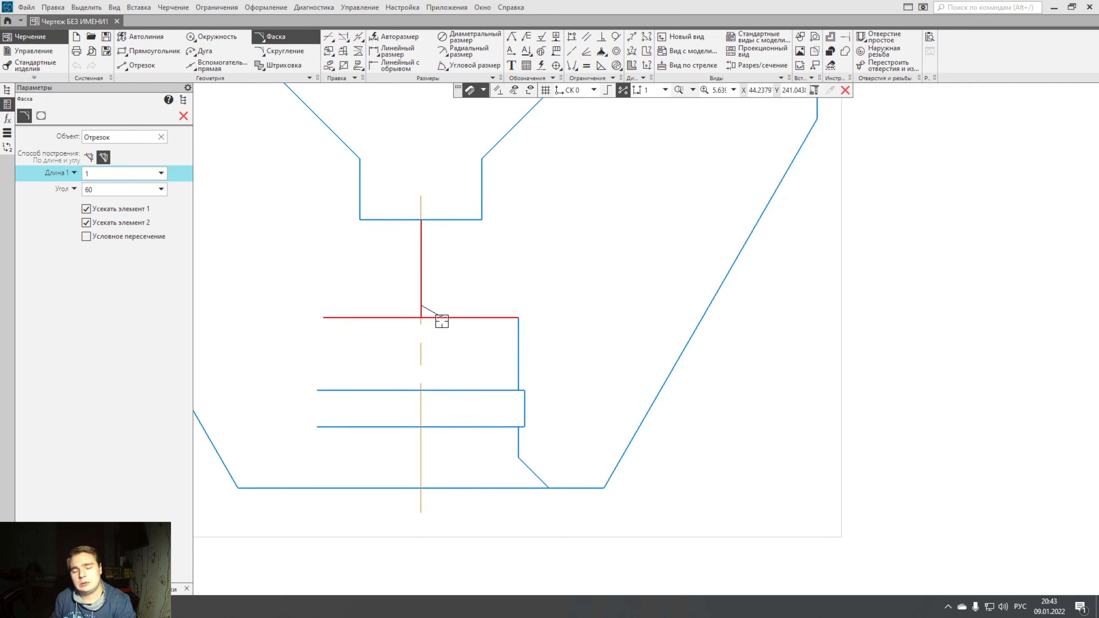
pyautogui.click(441, 321)
pyautogui.scroll(5, 455, 329)
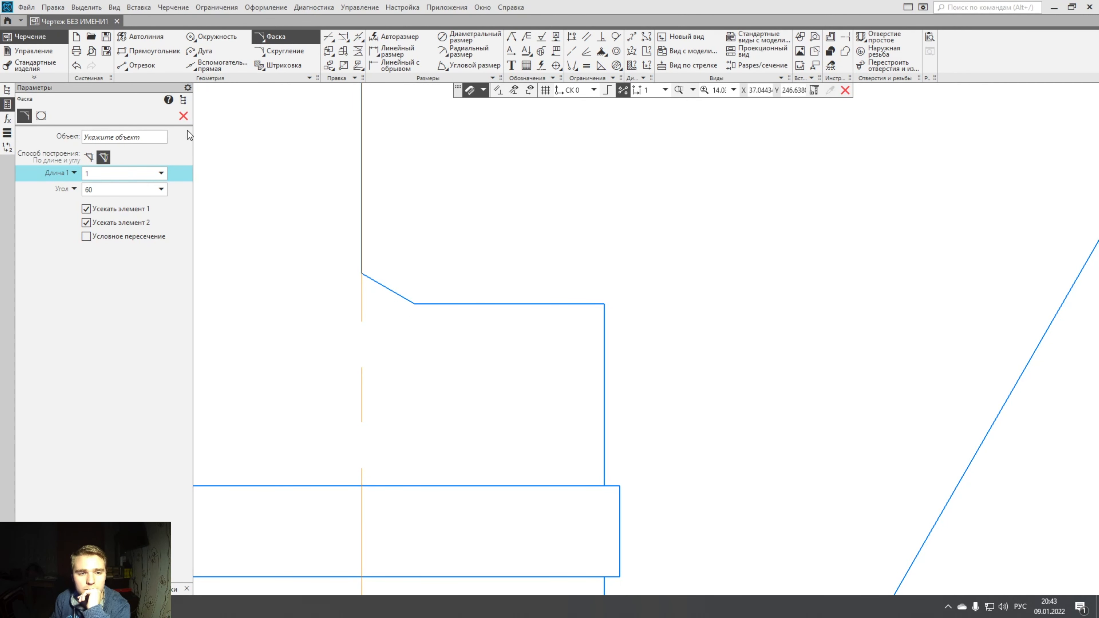
pyautogui.press('Escape')
# Place a single construction line parallel to the 60° chamfer segment, passing through the upper outer corner of the inner profile.
pyautogui.click(209, 68)
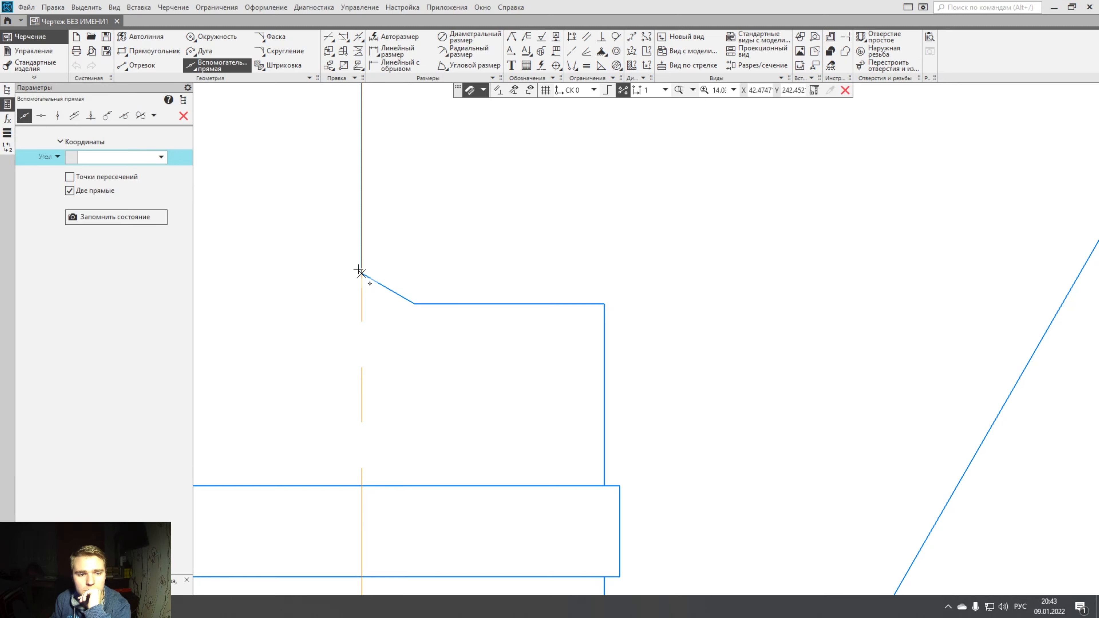
pyautogui.click(74, 116)
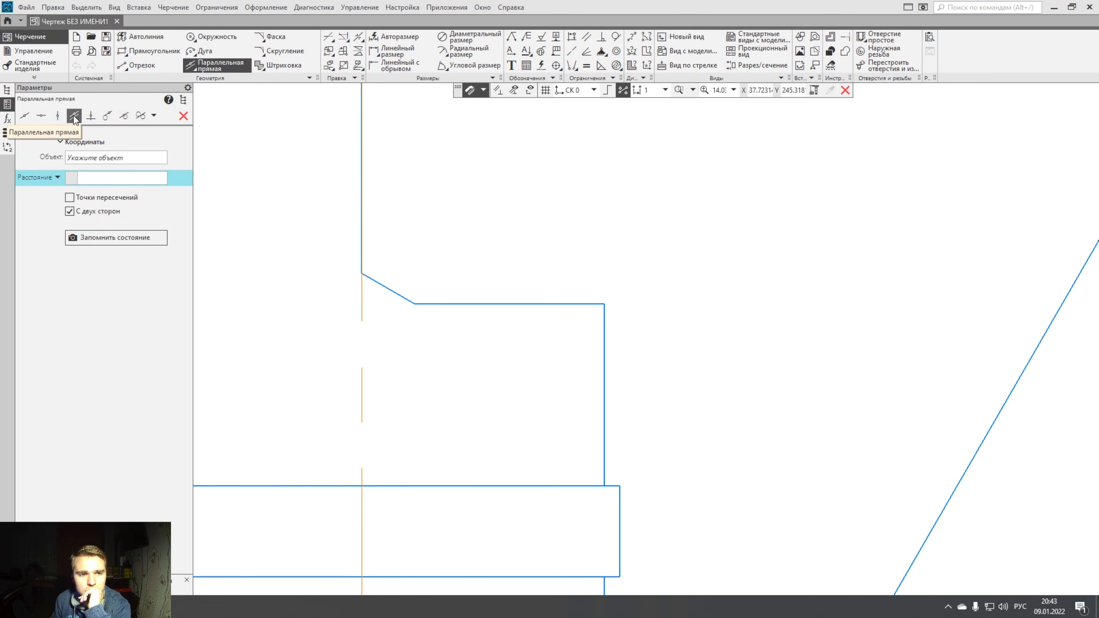
pyautogui.click(395, 288)
pyautogui.click(69, 211)
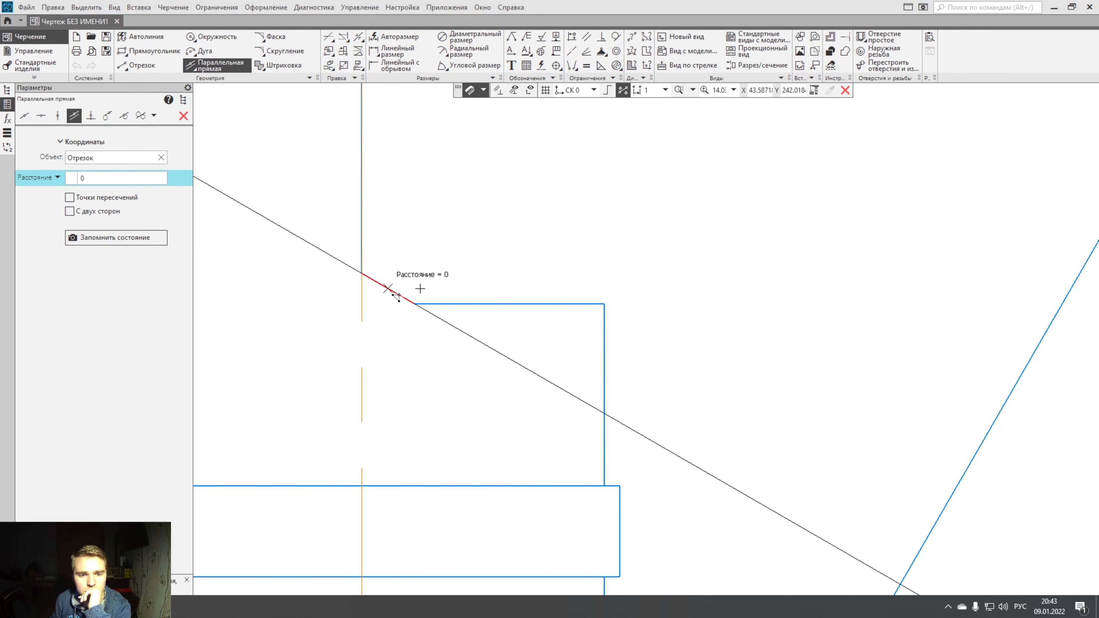
pyautogui.click(604, 305)
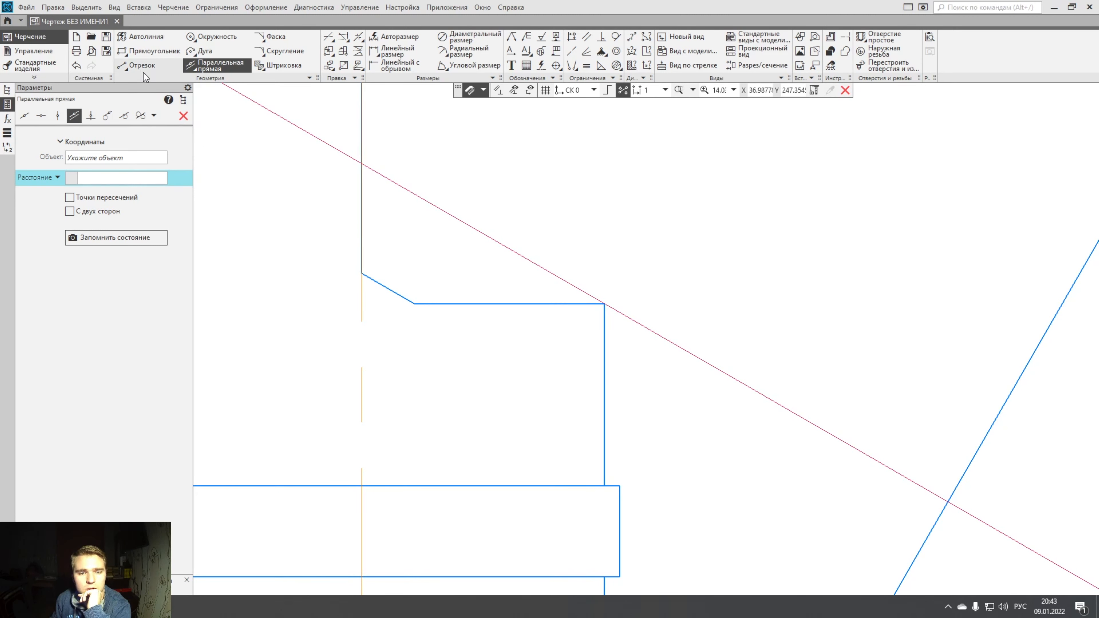
pyautogui.click(184, 115)
# Draw a segment along the inclined construction line from the inner profile's upper corner to the vertical axis.
pyautogui.click(138, 65)
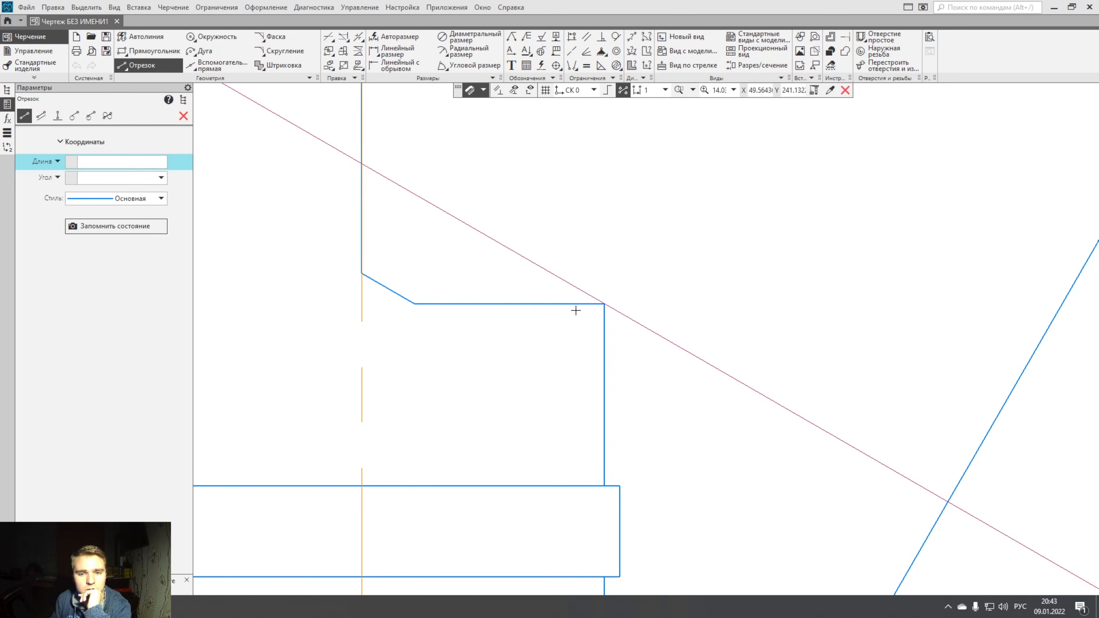
pyautogui.click(605, 304)
pyautogui.click(361, 164)
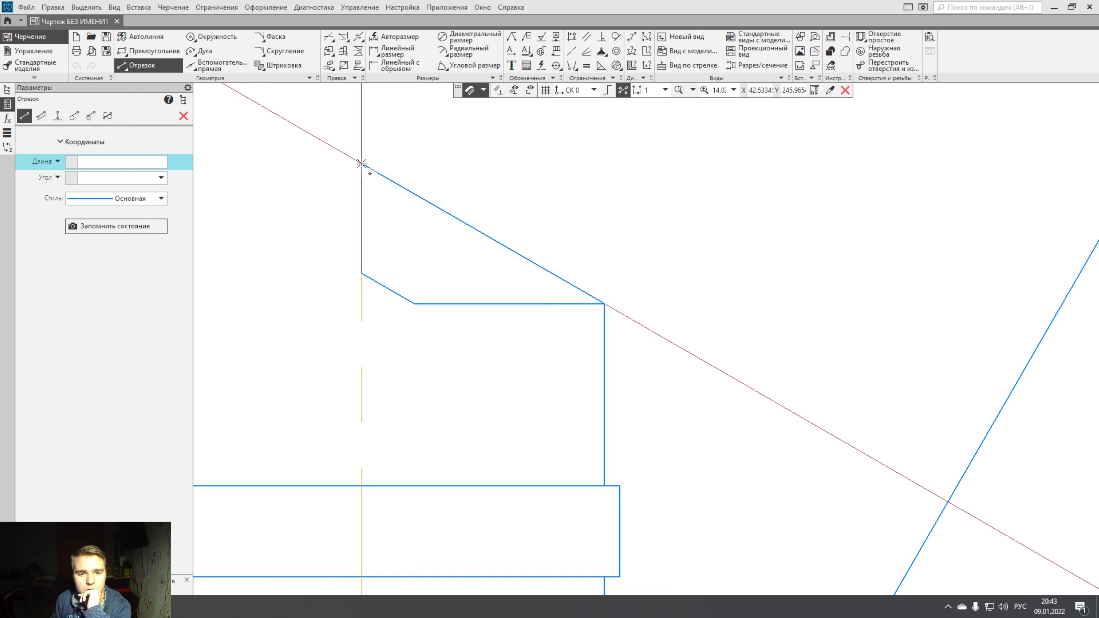
pyautogui.click(178, 116)
# Delete the short 60° chamfer segment and the vertical segment running along the axis.
pyautogui.click(381, 284)
pyautogui.press('Delete')
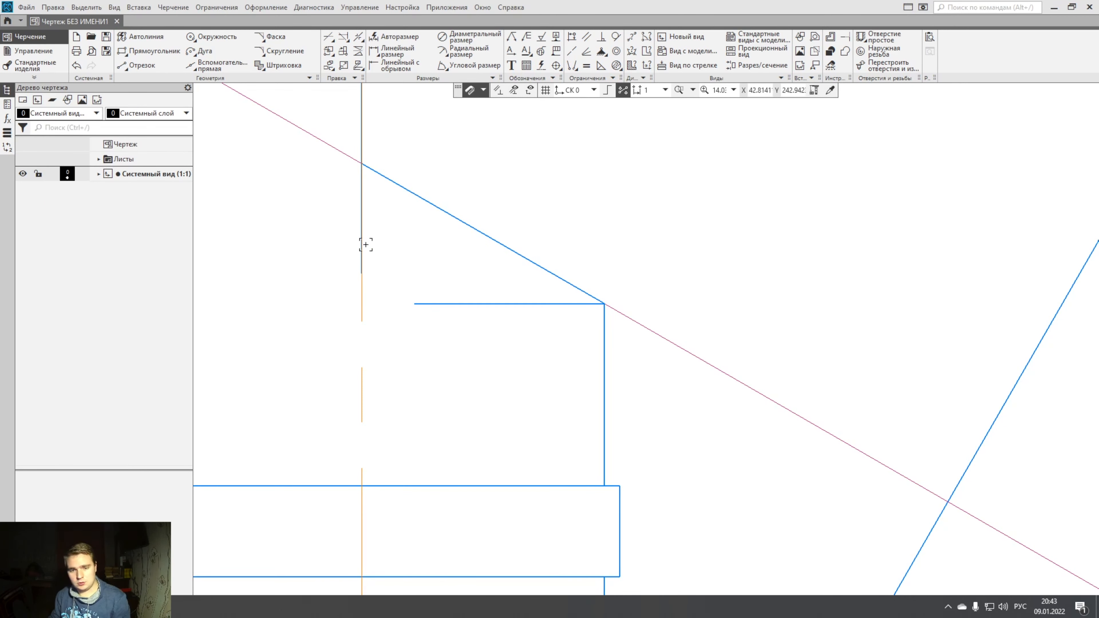
pyautogui.moveTo(388, 240); pyautogui.dragTo(333, 218)
pyautogui.moveTo(362, 164); pyautogui.dragTo(345, 164)
pyautogui.click(312, 200)
pyautogui.click(345, 215)
pyautogui.press('Delete')
pyautogui.scroll(-2, 353, 233)
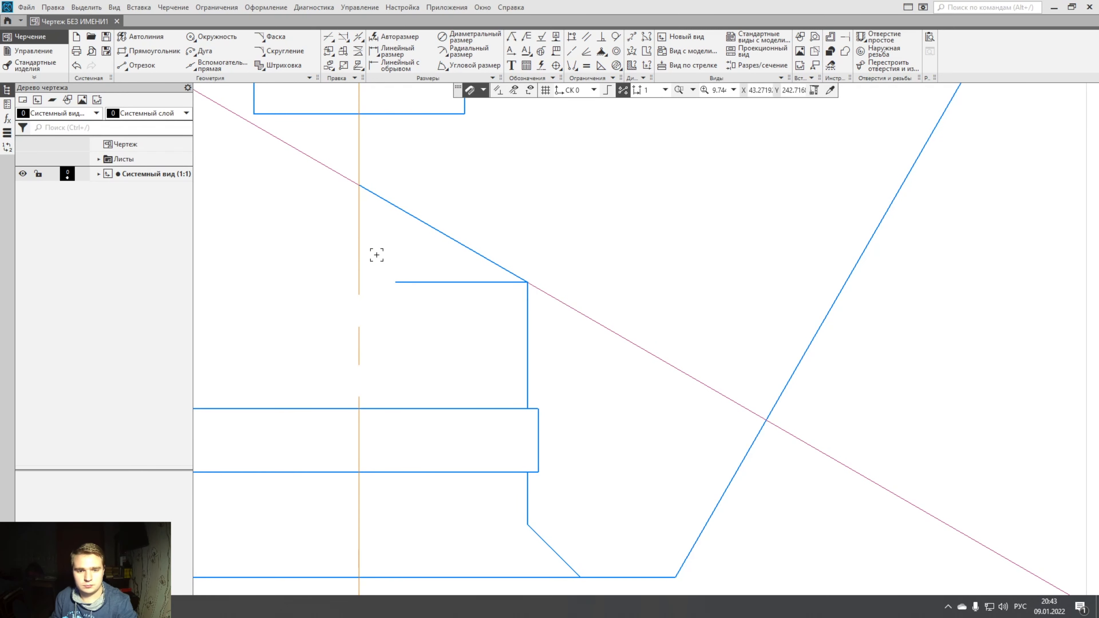
# Extend the open end of the top inner horizontal line to the vertical axis.
pyautogui.moveTo(377, 255); pyautogui.dragTo(411, 277, button='middle')
pyautogui.click(460, 304)
pyautogui.moveTo(430, 304); pyautogui.dragTo(429, 375)
# Delete the inclined construction line that runs through the inner profile's upper corner.
pyautogui.scroll(-8, 458, 325)
pyautogui.click(515, 332)
pyautogui.click(514, 337)
pyautogui.press('Delete')
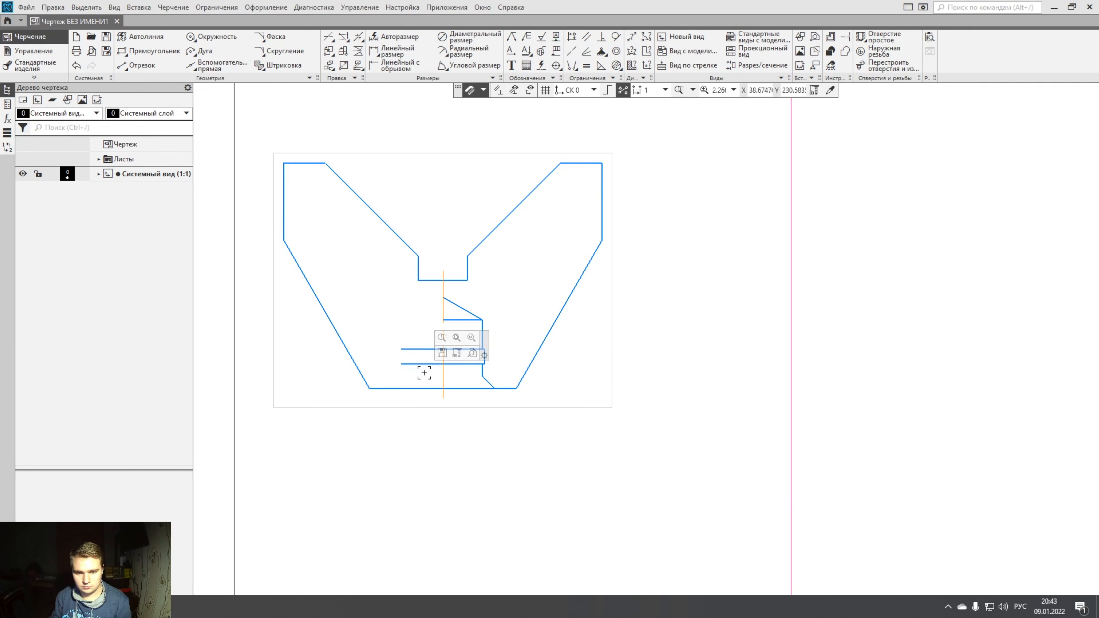
# Trim the two horizontal groove lines where they extend past the vertical axis.
pyautogui.click(329, 37)
pyautogui.click(413, 349)
pyautogui.click(411, 364)
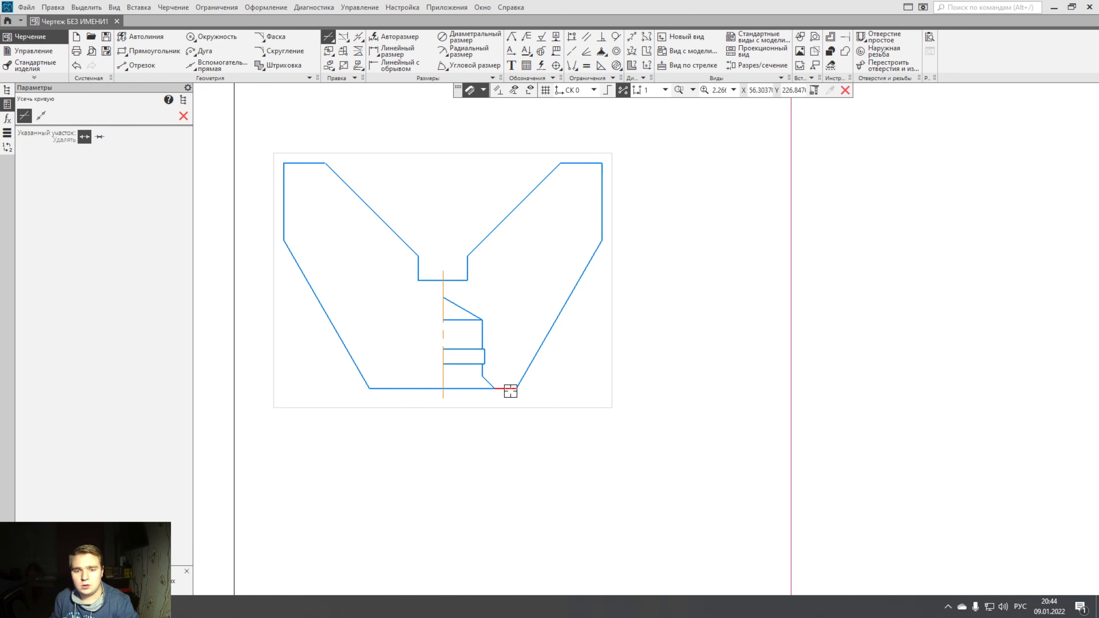
pyautogui.scroll(8, 432, 305)
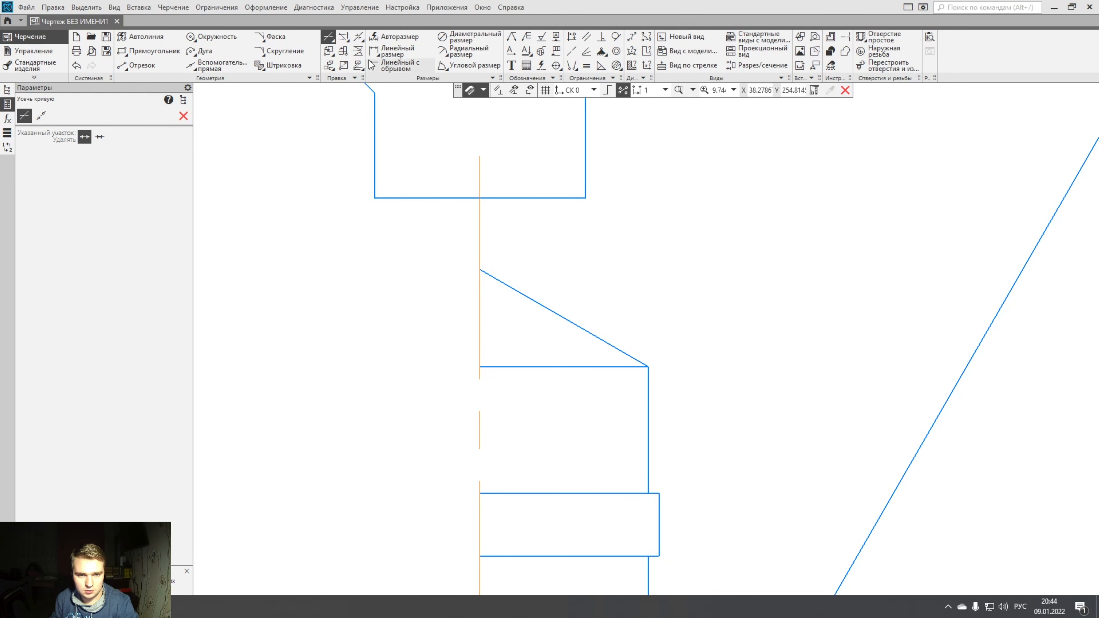
pyautogui.click(295, 69)
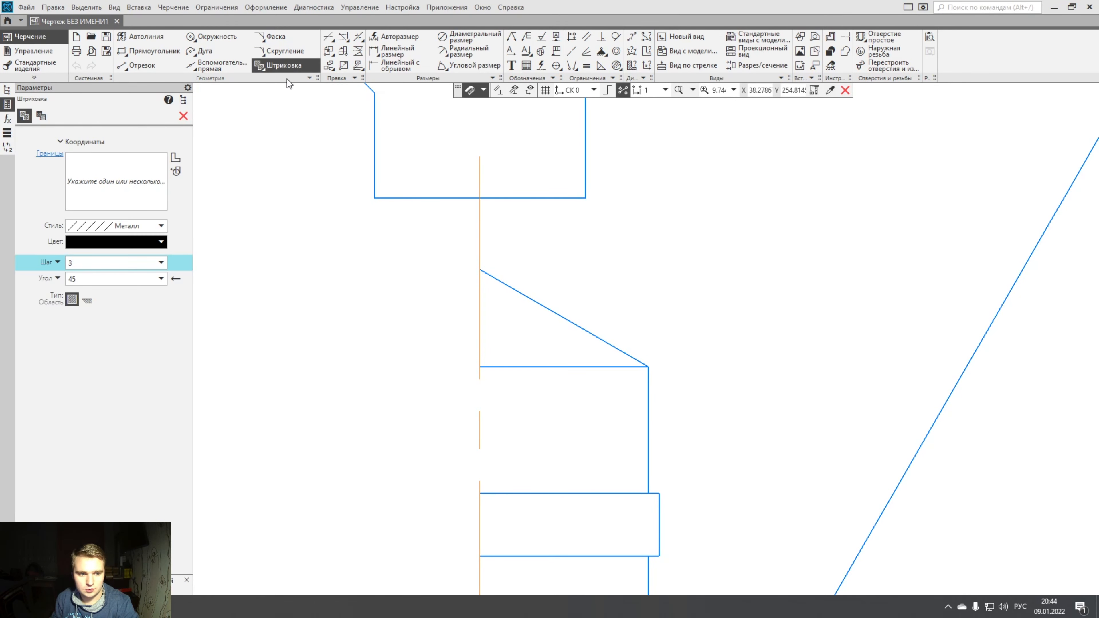
pyautogui.scroll(-3, 286, 225)
pyautogui.click(547, 241)
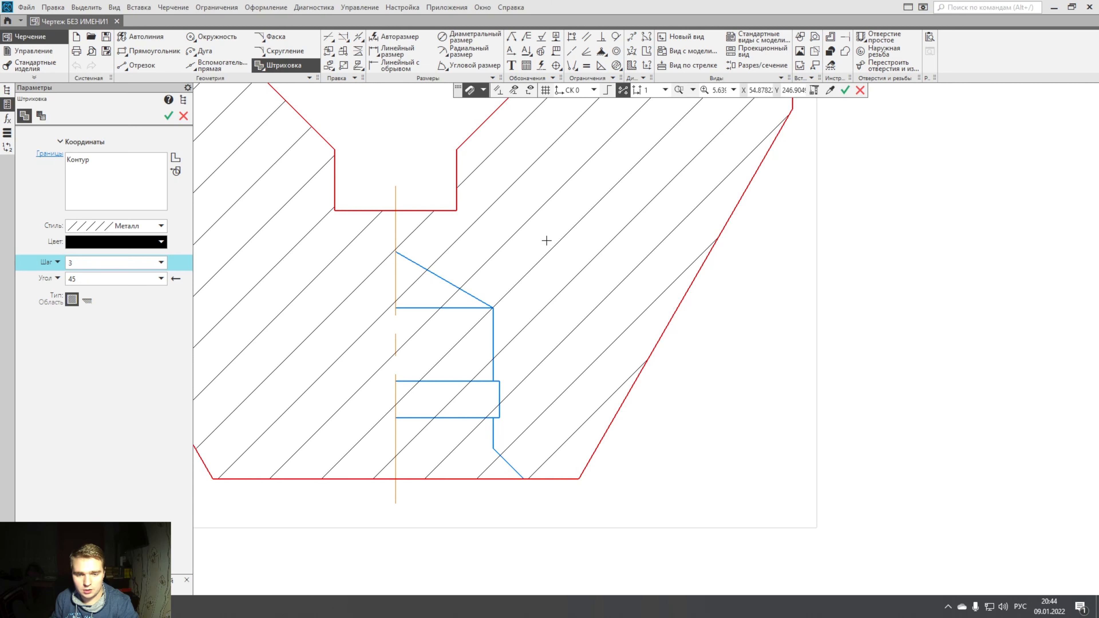
pyautogui.scroll(-3, 546, 241)
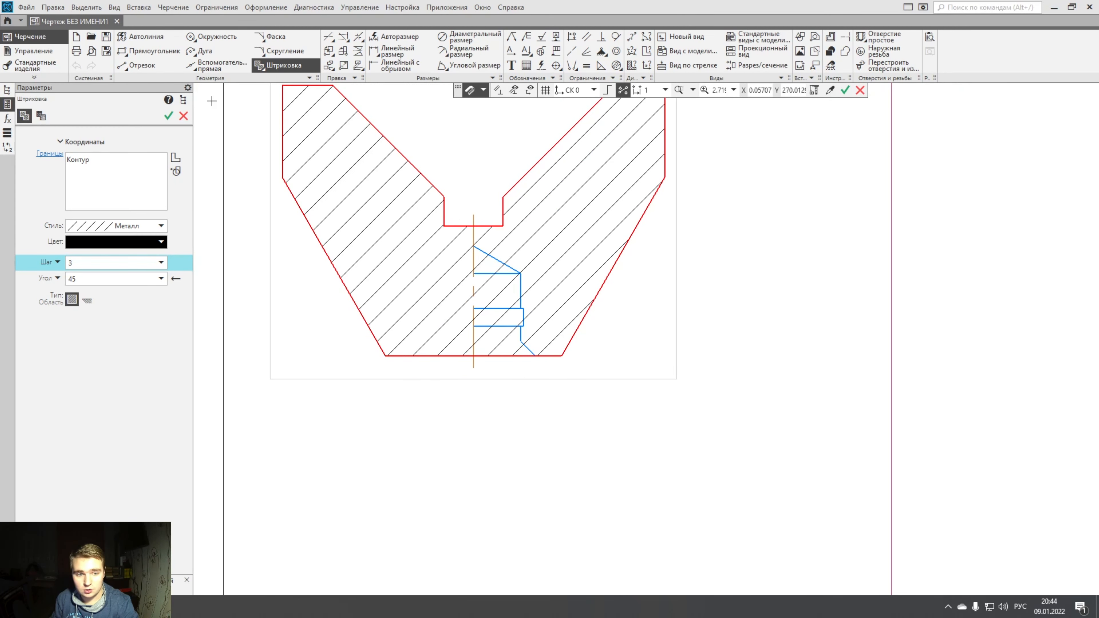
pyautogui.click(183, 116)
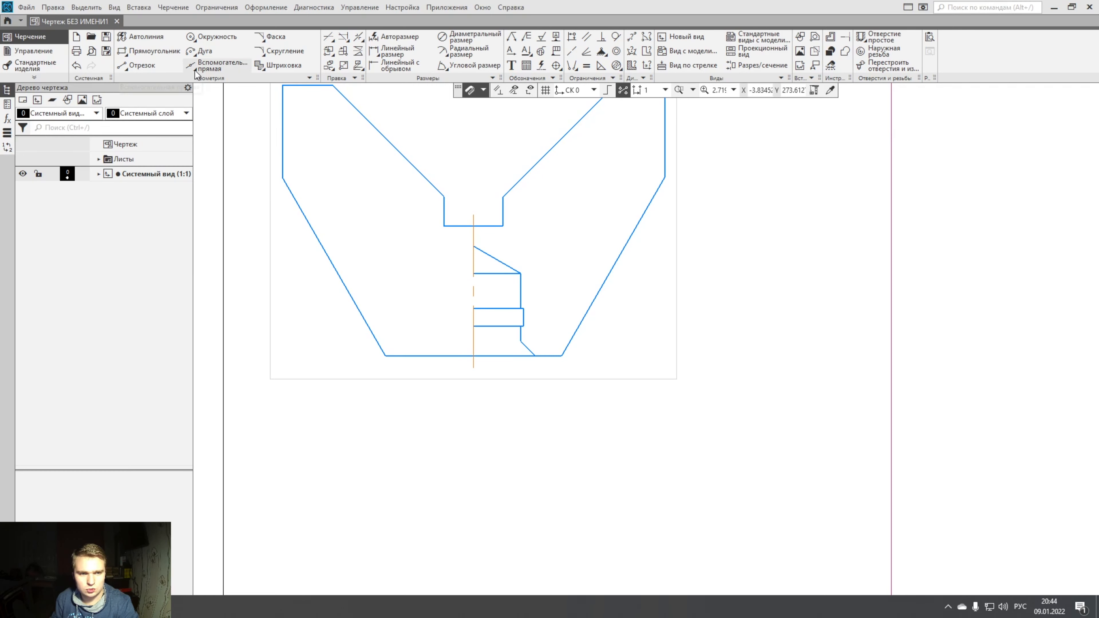
# Draw a segment in the Основная style along the vertical axis from the outline's bottom edge to the notch's bottom edge.
pyautogui.click(143, 65)
pyautogui.click(160, 198)
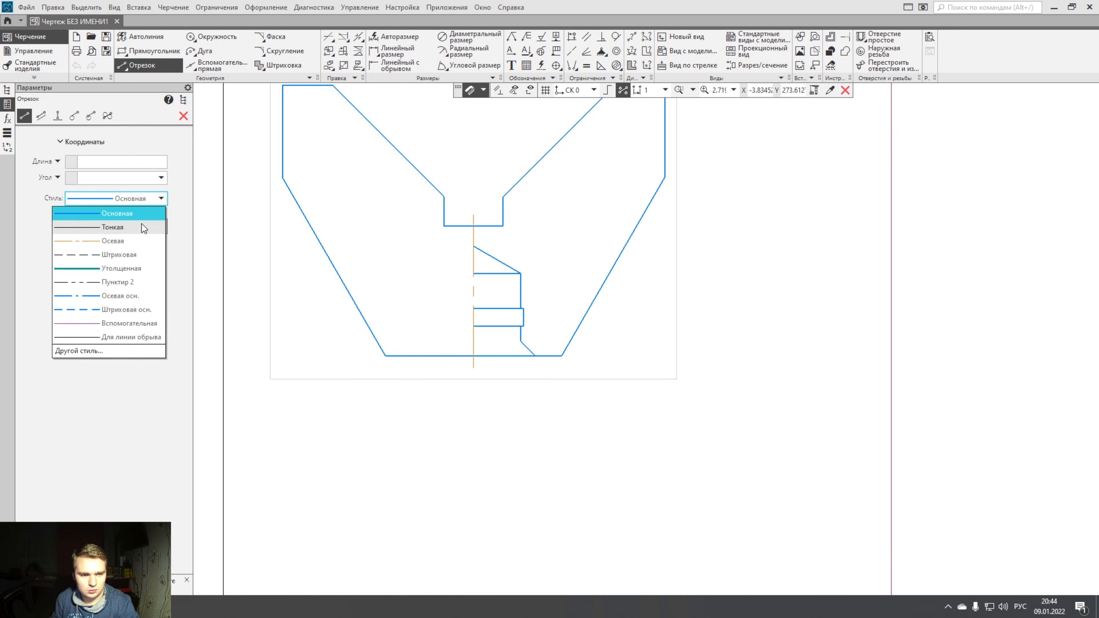
pyautogui.click(131, 216)
pyautogui.click(474, 356)
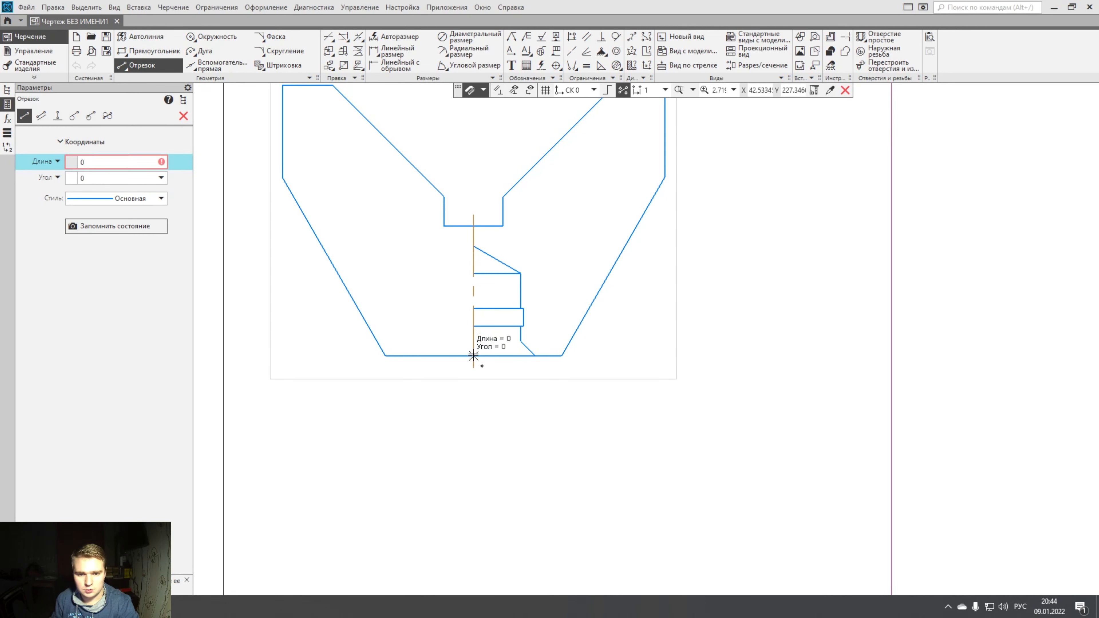
pyautogui.click(474, 226)
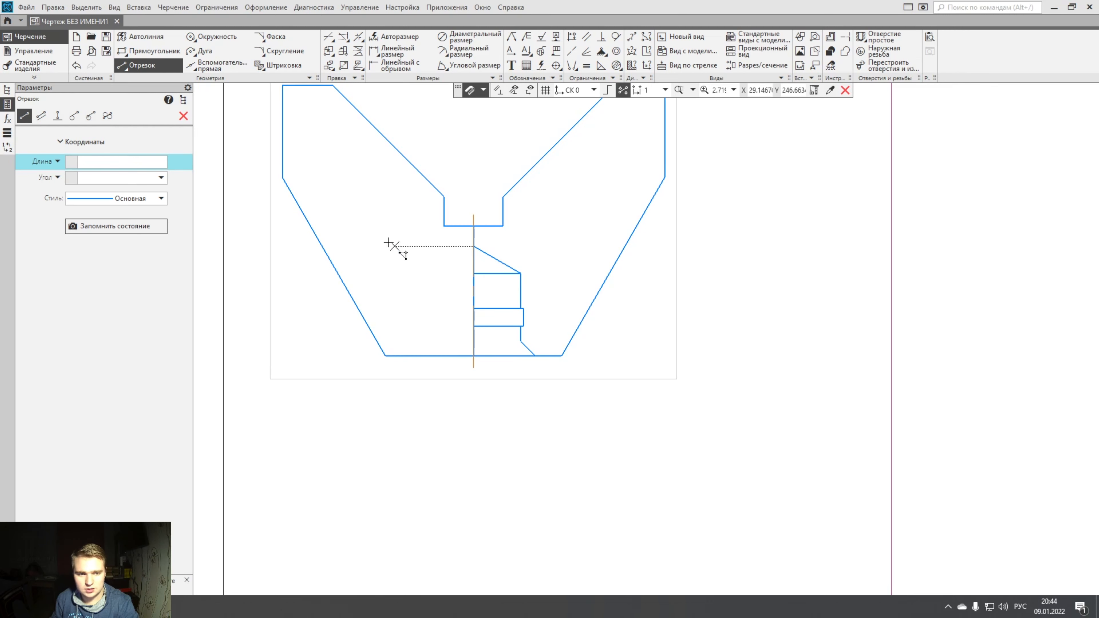
# Hatch the area between the inner hole profile and the outline's right side with the Металл style, spacing 5, angle 45°.
pyautogui.click(282, 65)
pyautogui.click(558, 208)
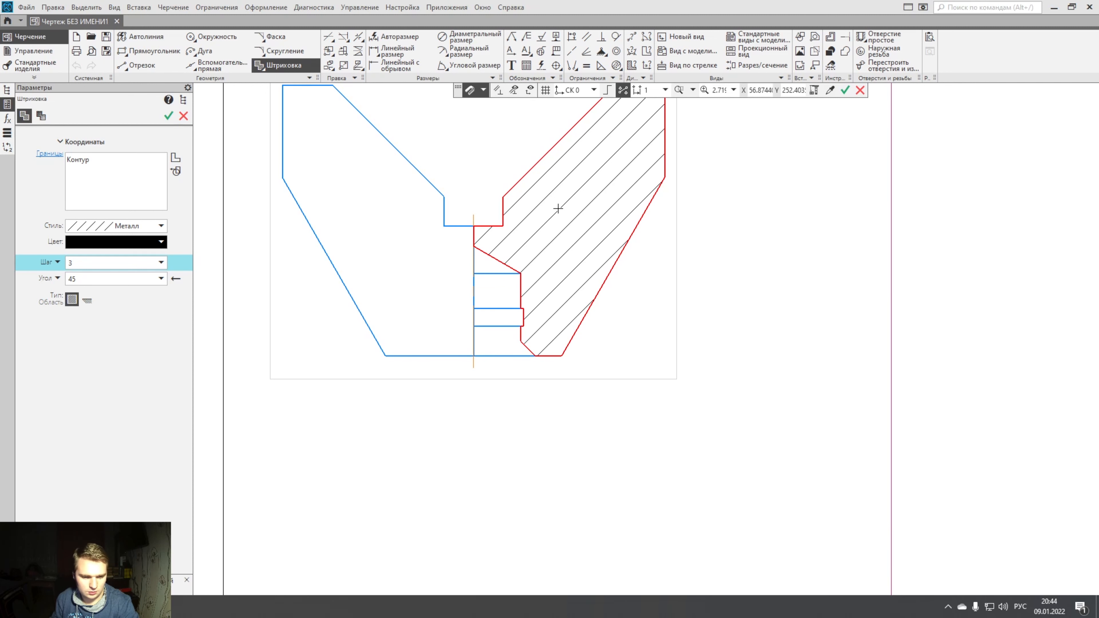
pyautogui.write('5')
pyautogui.click(172, 278)
pyautogui.click(172, 278)
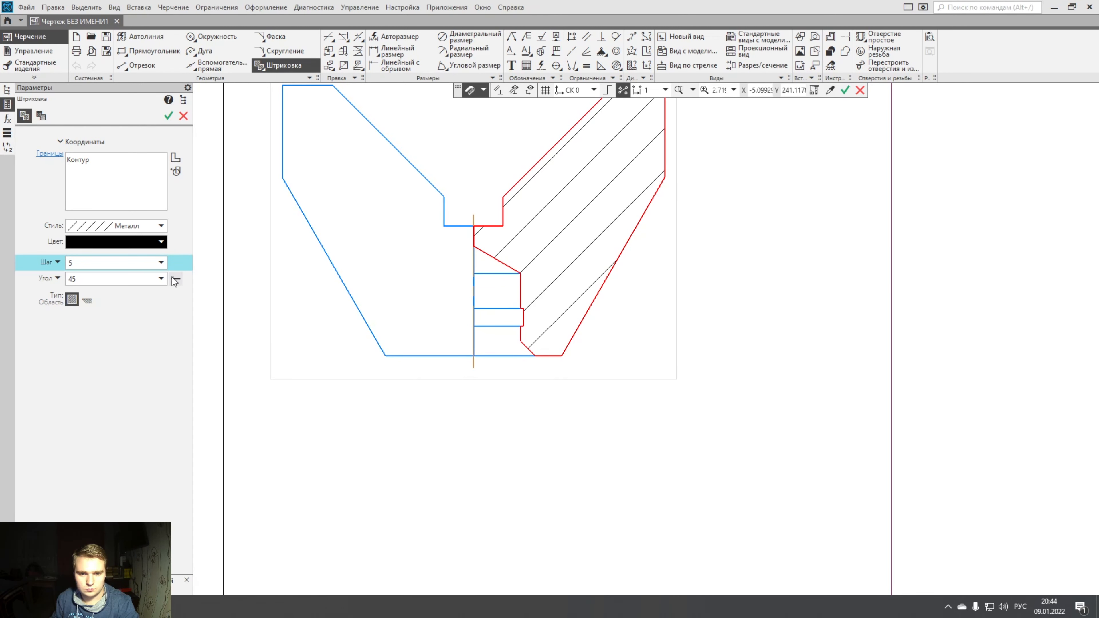
pyautogui.click(169, 115)
pyautogui.scroll(4, 507, 300)
pyautogui.click(184, 116)
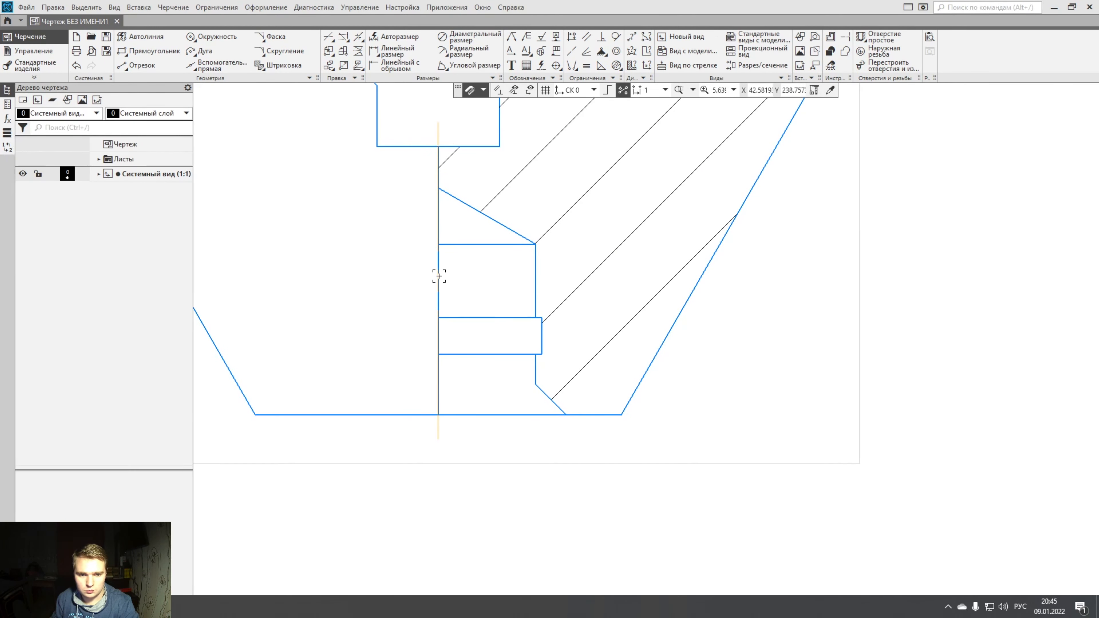
# Pull the auxiliary solid segment off the vertical axis and delete it, keeping the centreline.
pyautogui.moveTo(456, 289); pyautogui.dragTo(411, 272)
pyautogui.click(368, 292)
pyautogui.click(410, 312)
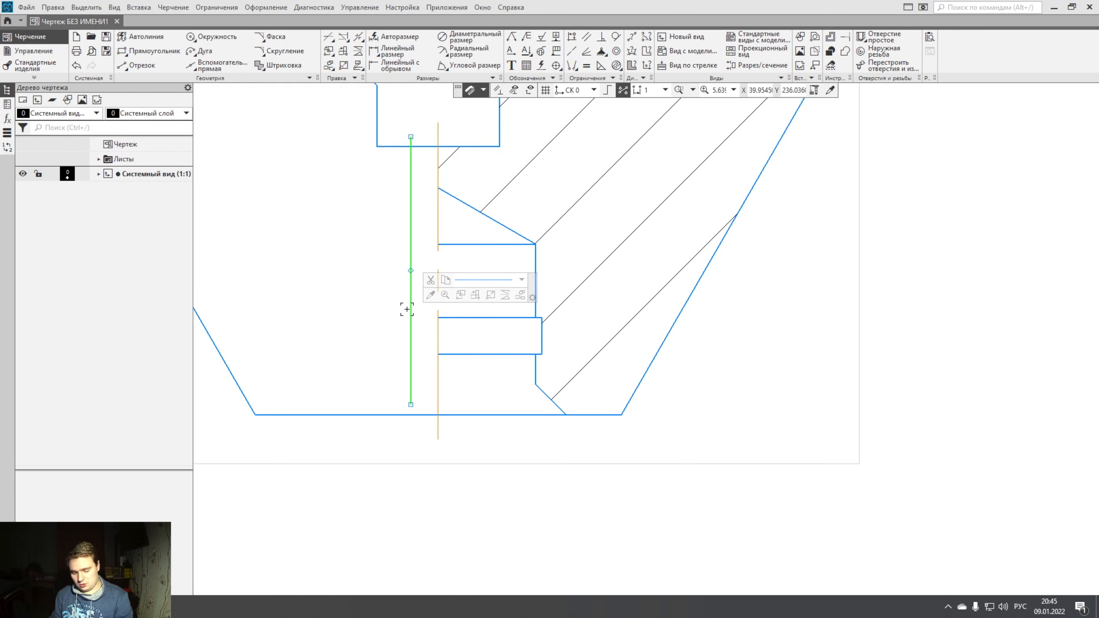
pyautogui.press('Delete')
pyautogui.scroll(-5, 407, 309)
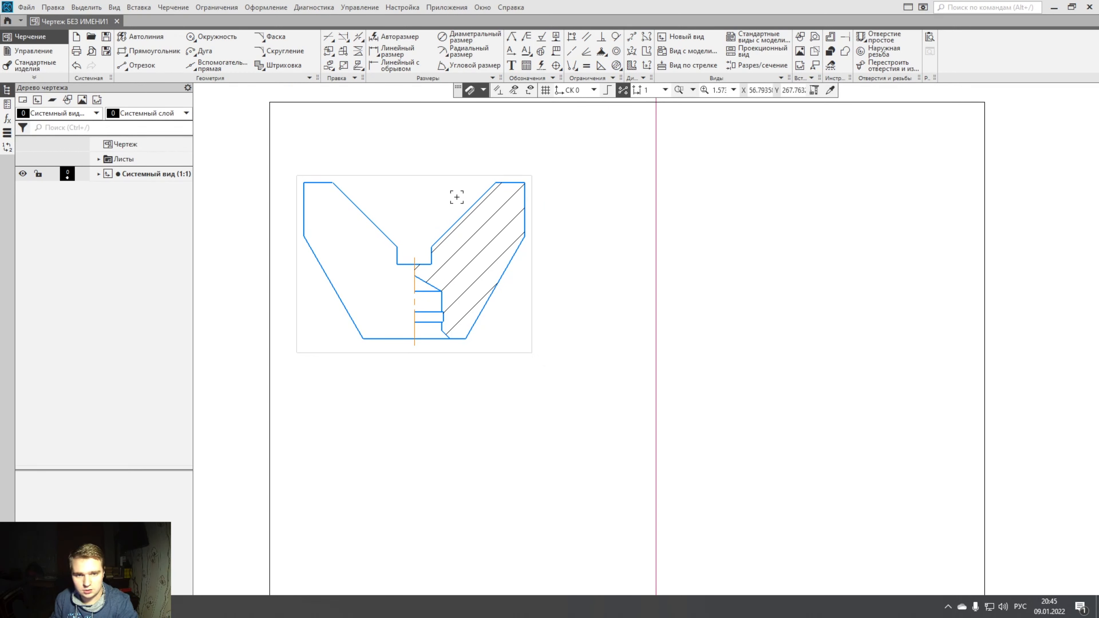
pyautogui.click(137, 65)
pyautogui.click(525, 182)
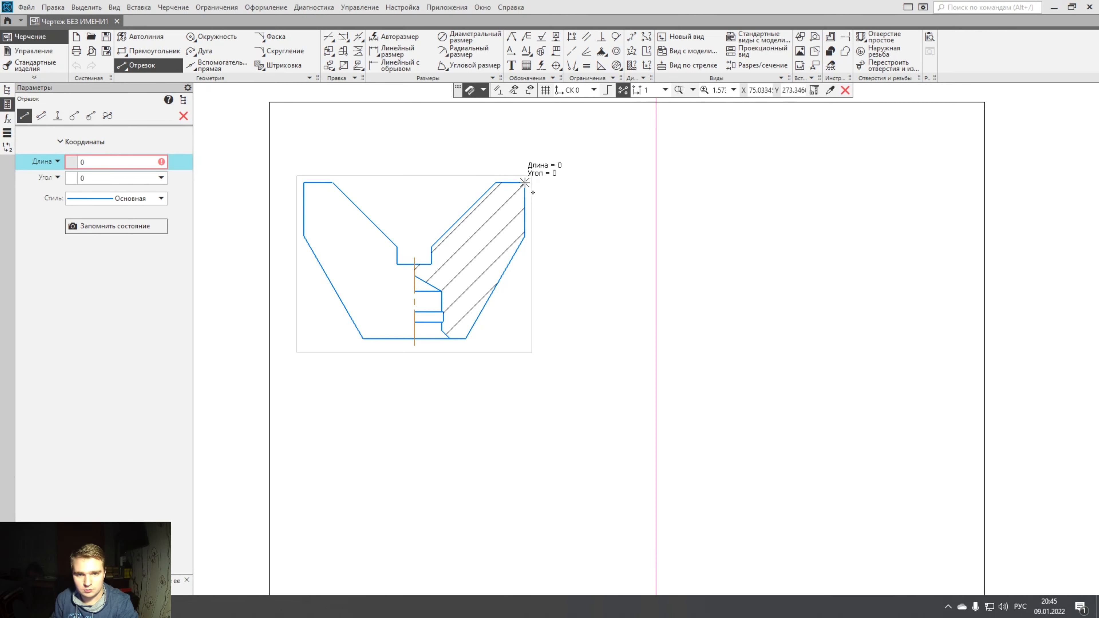
pyautogui.press('Escape')
pyautogui.press('Escape')
# Draw horizontal construction lines through the outline's top edge, right side corner and bottom edge.
pyautogui.click(223, 66)
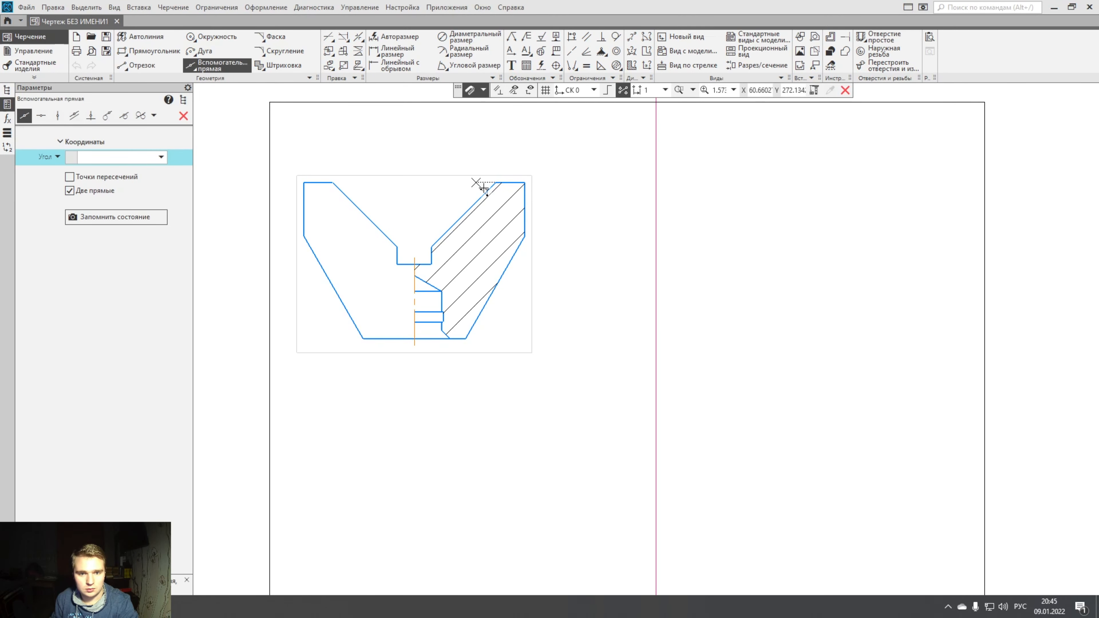
pyautogui.click(527, 187)
pyautogui.click(104, 192)
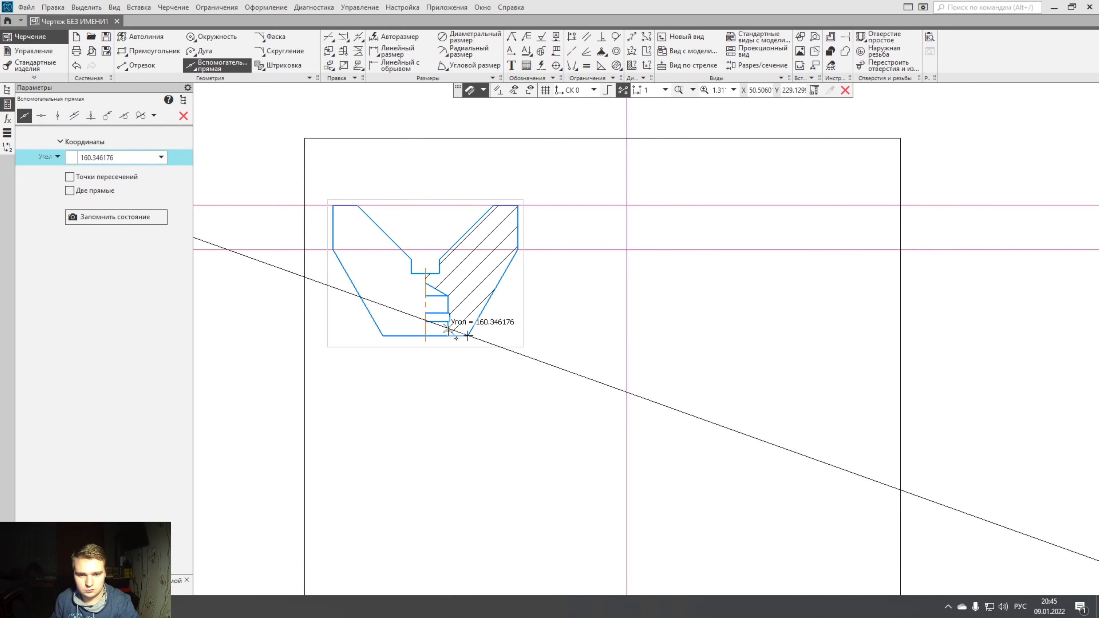
pyautogui.click(450, 337)
pyautogui.scroll(4, 487, 320)
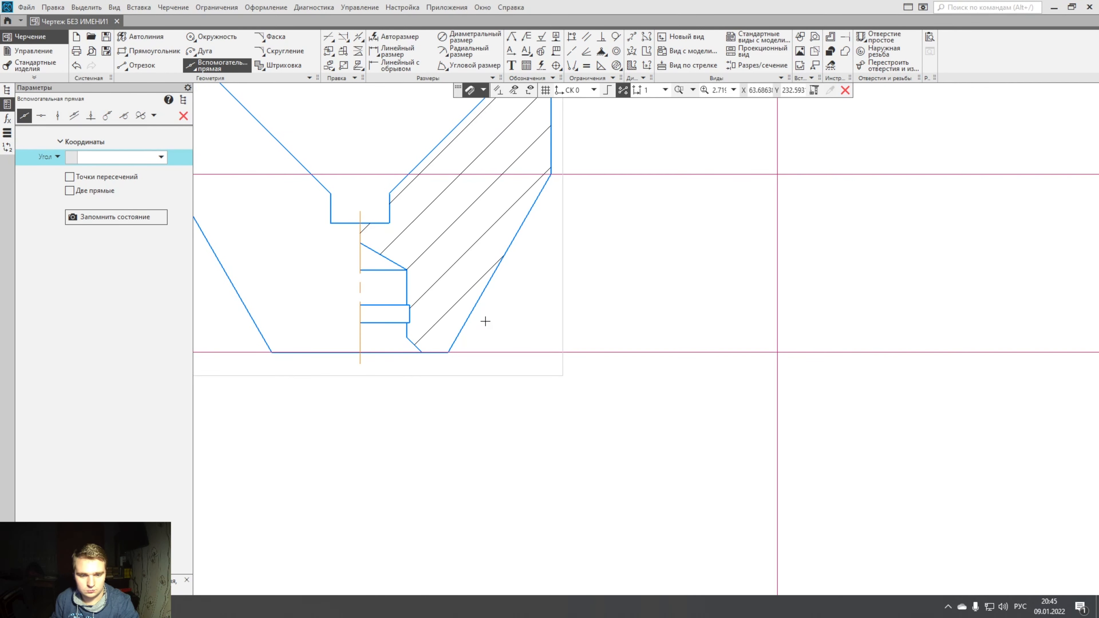
# Add horizontal construction lines through the notch's lower and upper right corners.
pyautogui.click(389, 223)
pyautogui.click(392, 223)
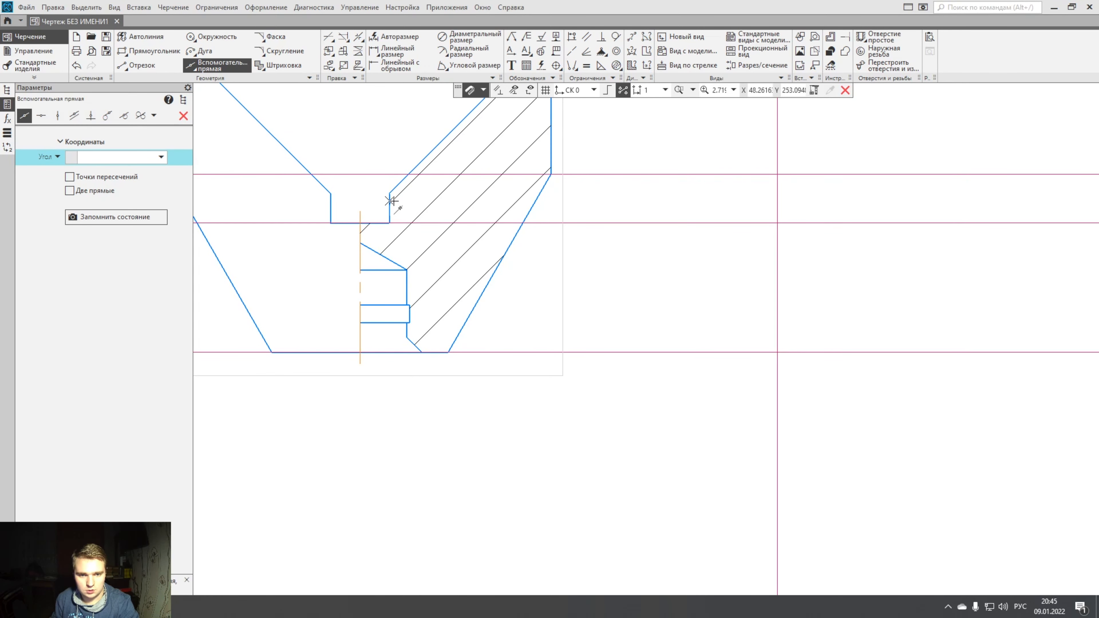
pyautogui.click(390, 193)
pyautogui.click(391, 194)
pyautogui.scroll(-4, 382, 192)
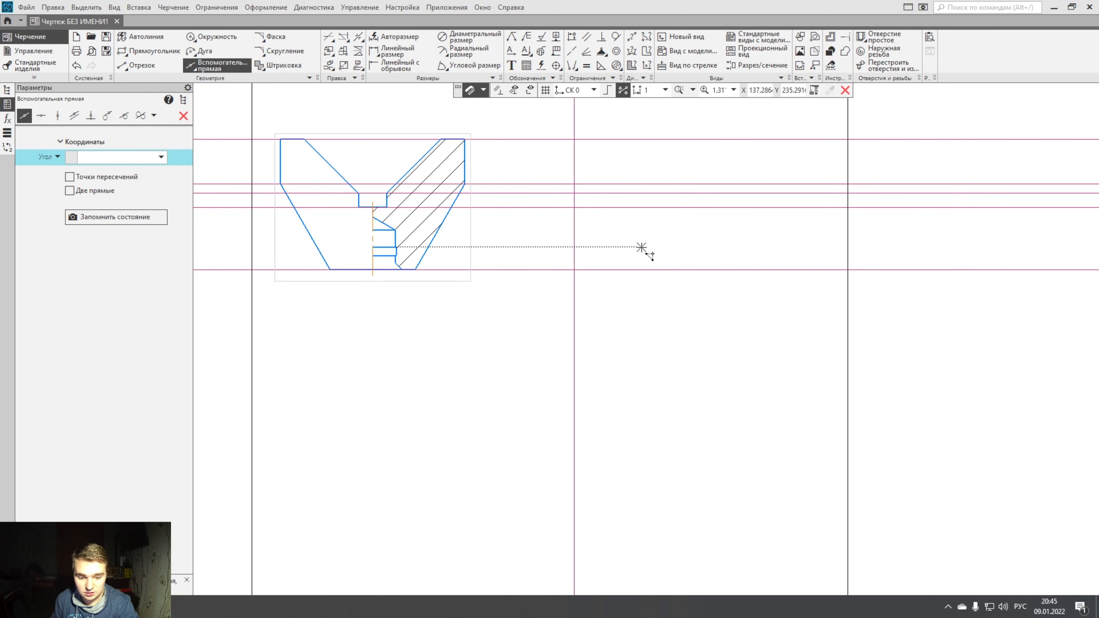
# Draw a 28 mm horizontal segment on the lowest construction line, to the right of the existing view.
pyautogui.write('28')
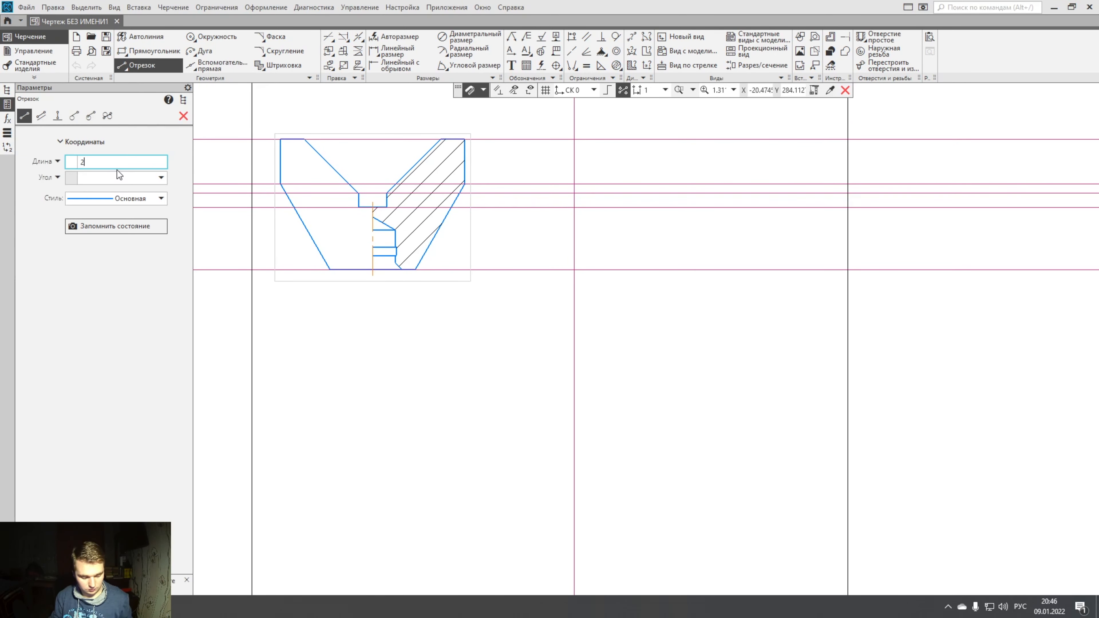
pyautogui.click(72, 165)
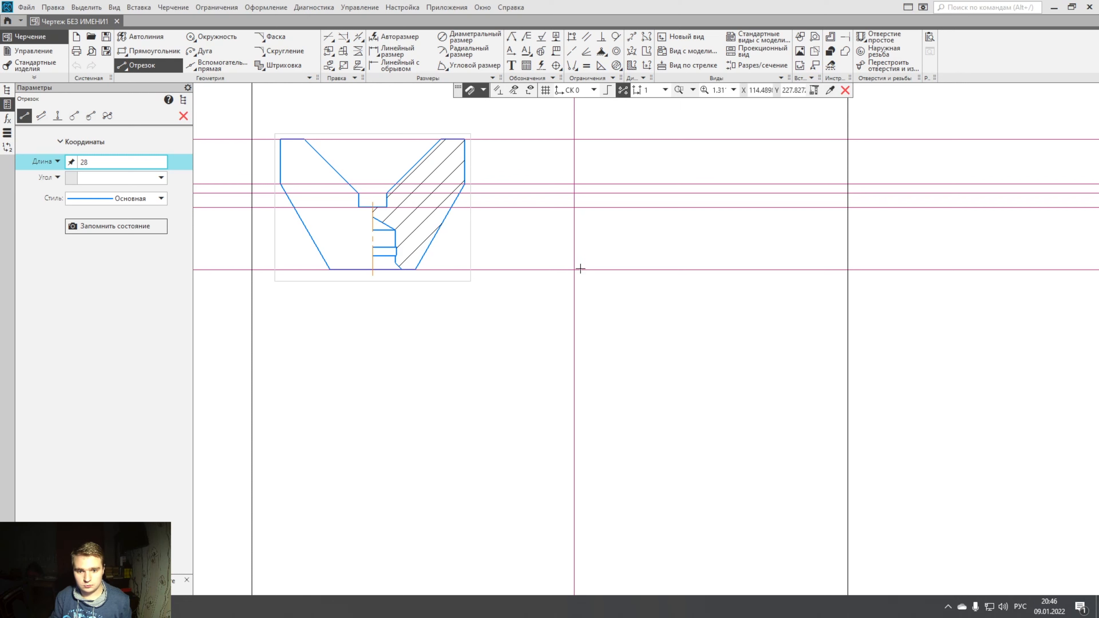
pyautogui.click(616, 270)
pyautogui.click(615, 270)
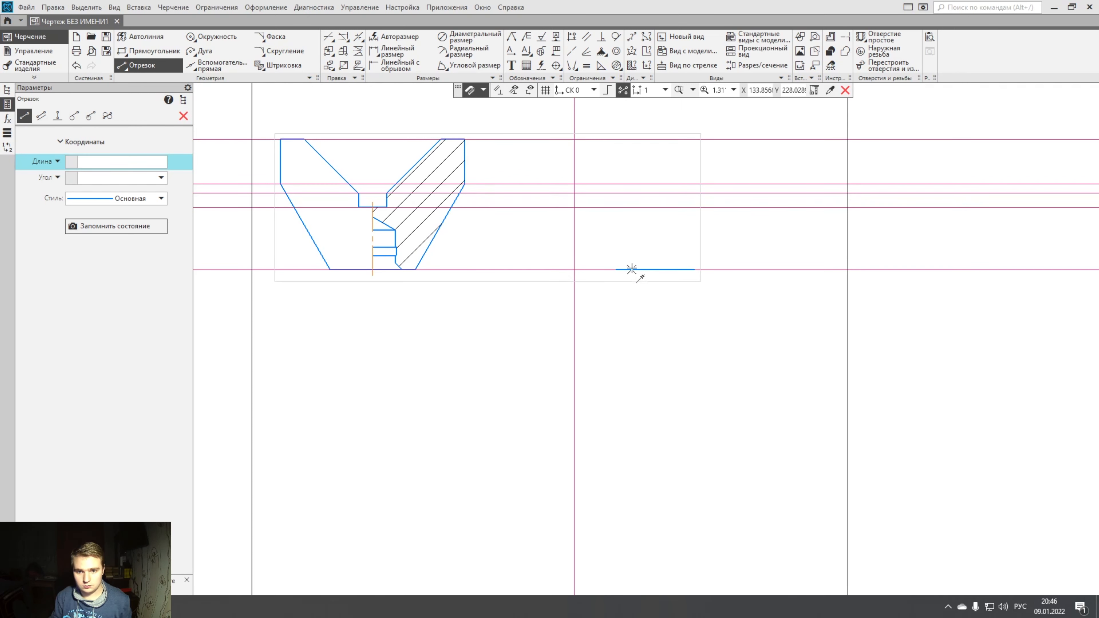
pyautogui.click(184, 116)
# Draw a construction line perpendicular to the 28 mm segment through its left end.
pyautogui.click(215, 65)
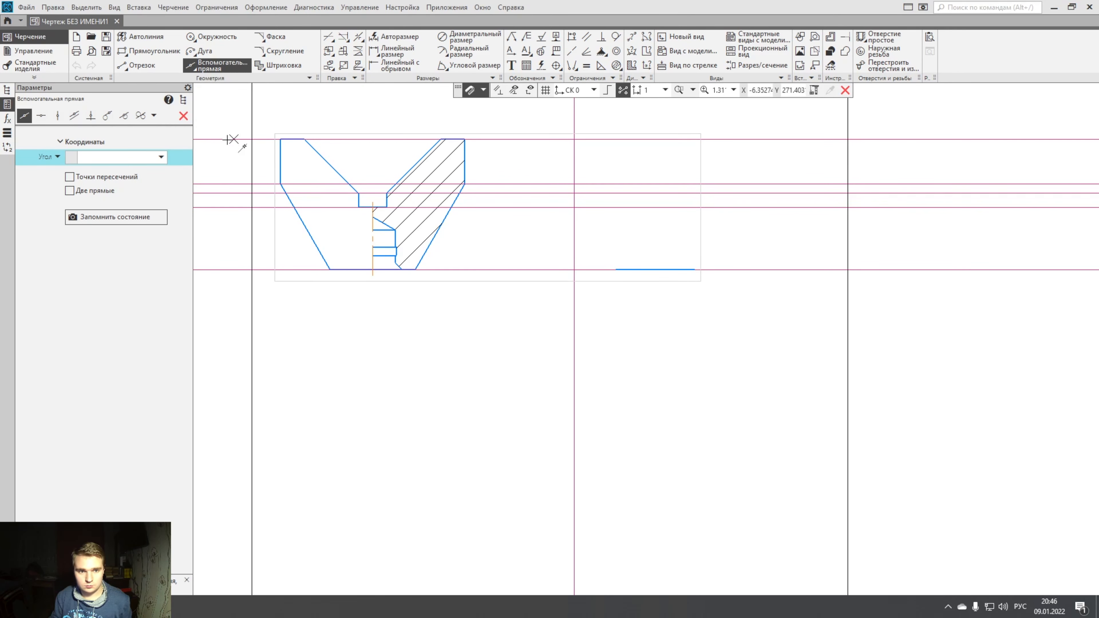
pyautogui.click(95, 114)
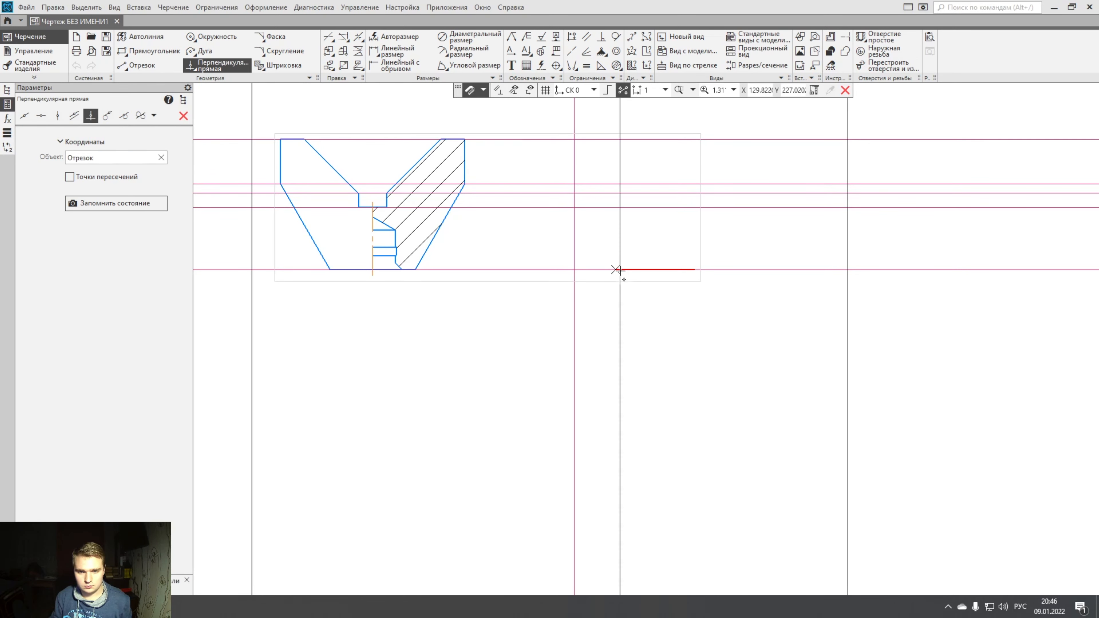
pyautogui.click(184, 115)
pyautogui.click(649, 270)
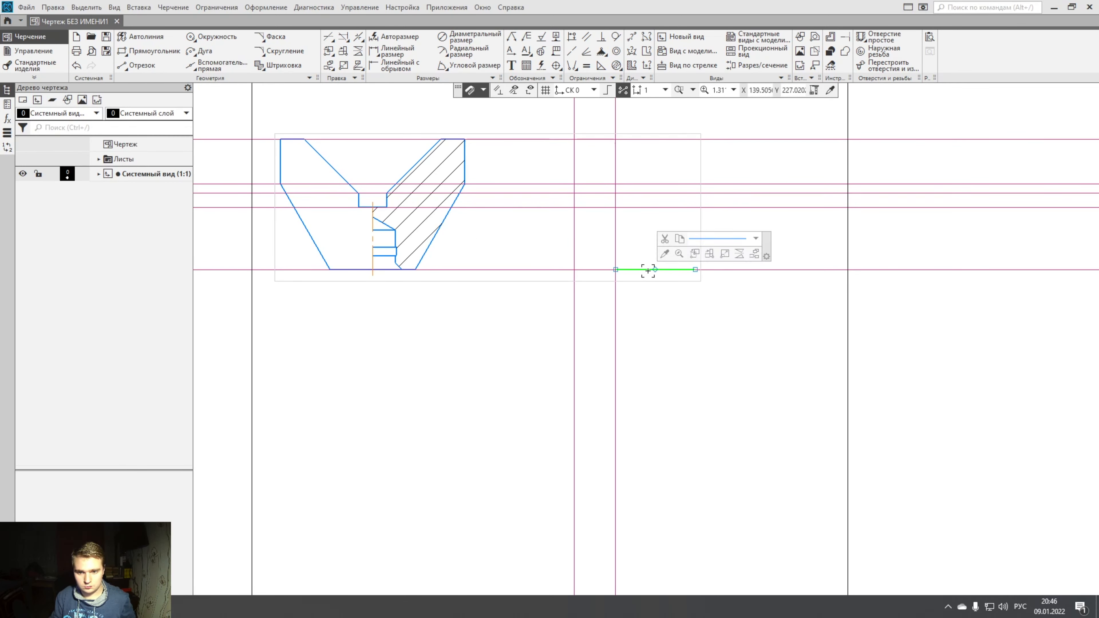
pyautogui.click(739, 255)
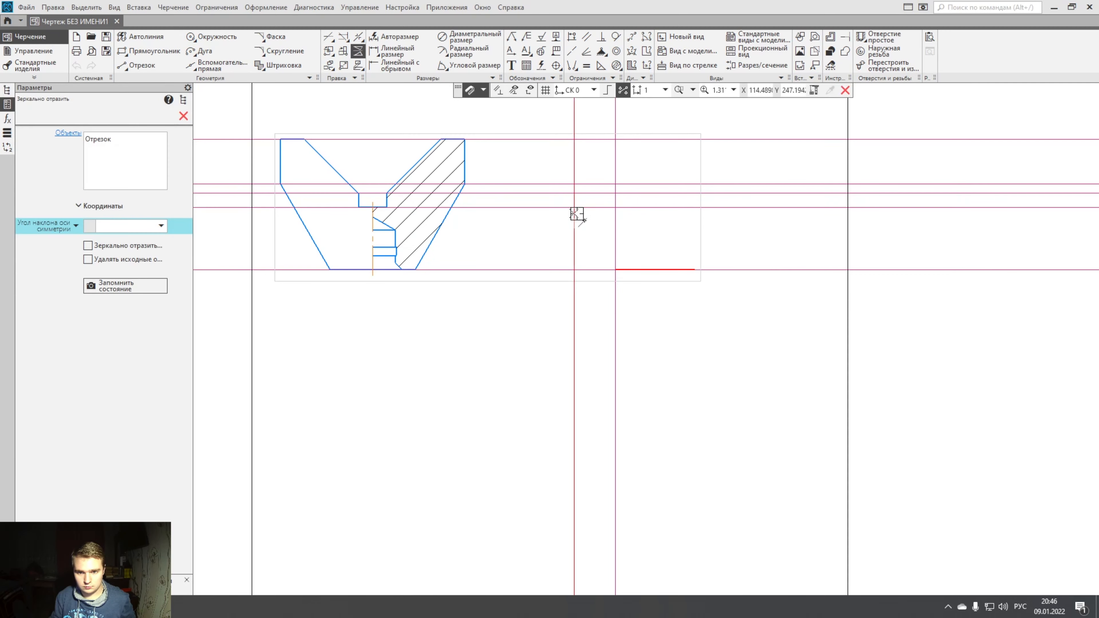
pyautogui.click(574, 208)
pyautogui.press('Escape')
# Copy the 28 mm segment by its left end onto the topmost construction line, directly above the original.
pyautogui.hotkey('ctrl', 'c')
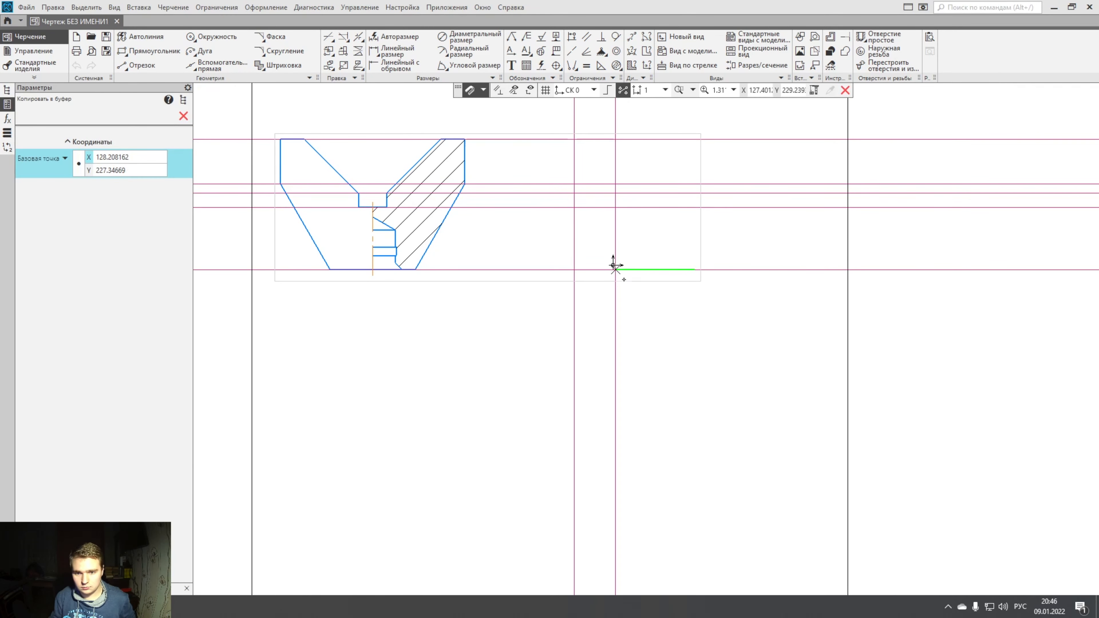
pyautogui.click(615, 269)
pyautogui.hotkey('ctrl', 'v')
pyautogui.click(616, 139)
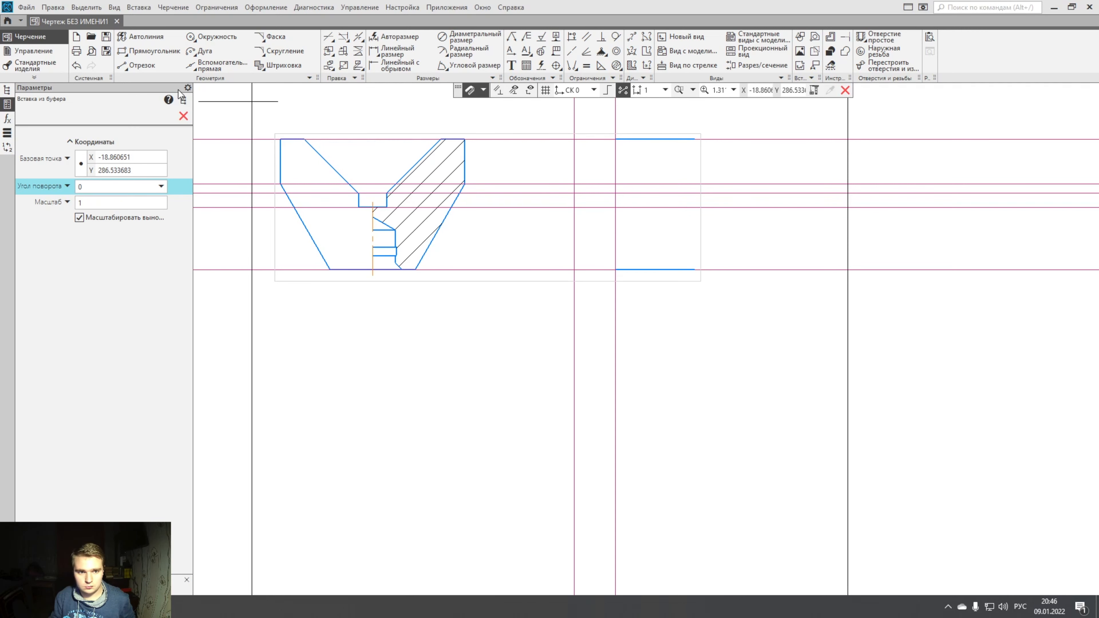
# Draw a vertical segment joining the left ends of the two 28 mm horizontal segments.
pyautogui.click(155, 66)
pyautogui.click(615, 139)
pyautogui.click(615, 270)
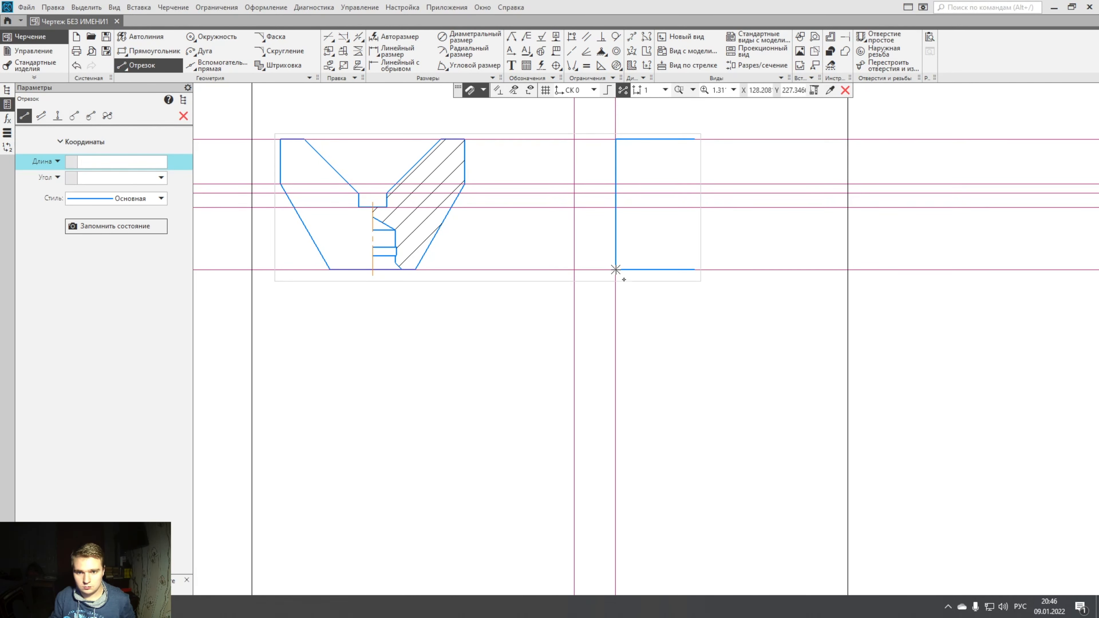
pyautogui.press('Escape')
# Mirror the vertical left side about a vertical axis through the top segment's midpoint to close the rectangle.
pyautogui.click(615, 233)
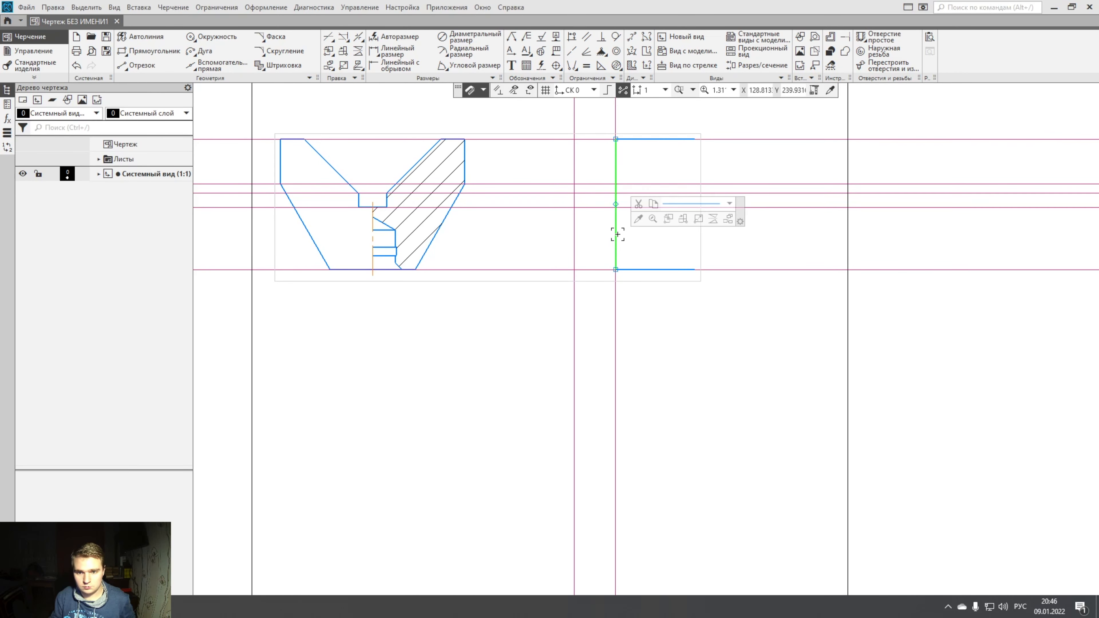
pyautogui.press('m')
pyautogui.click(656, 139)
pyautogui.click(655, 154)
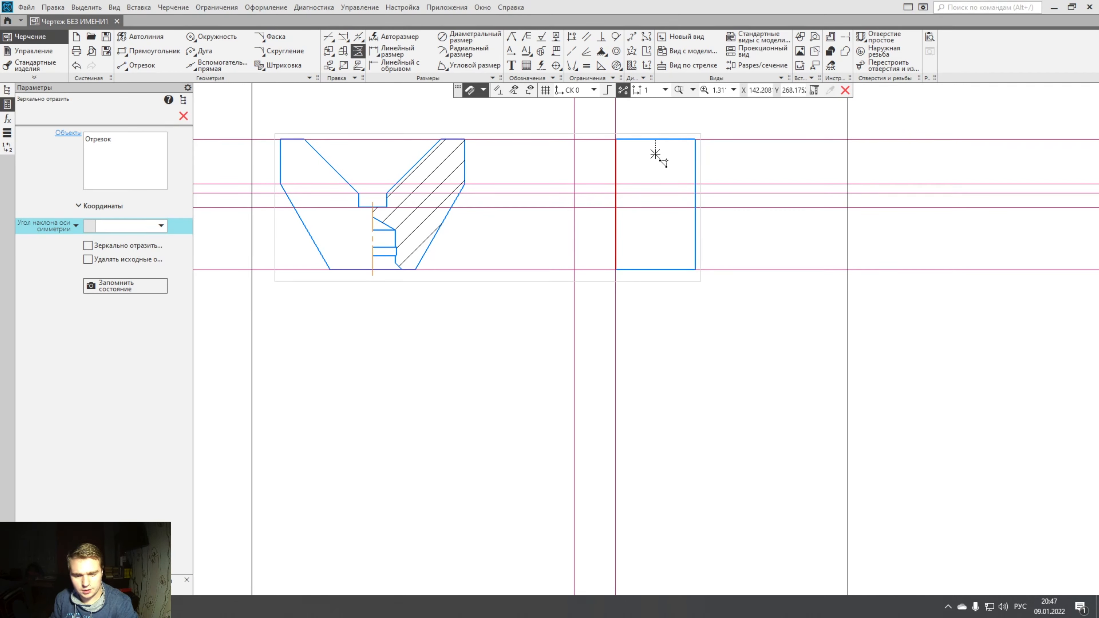
# Add an automatic vertical centreline to the rectangle through the midpoints of its top and bottom sides.
pyautogui.click(541, 65)
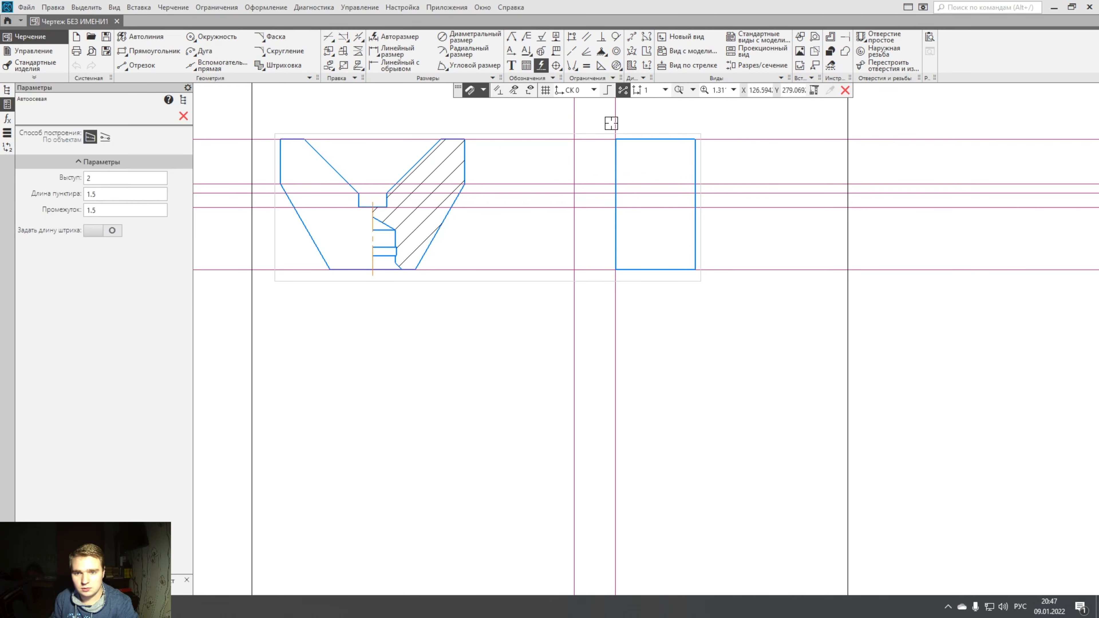
pyautogui.click(656, 139)
pyautogui.click(656, 270)
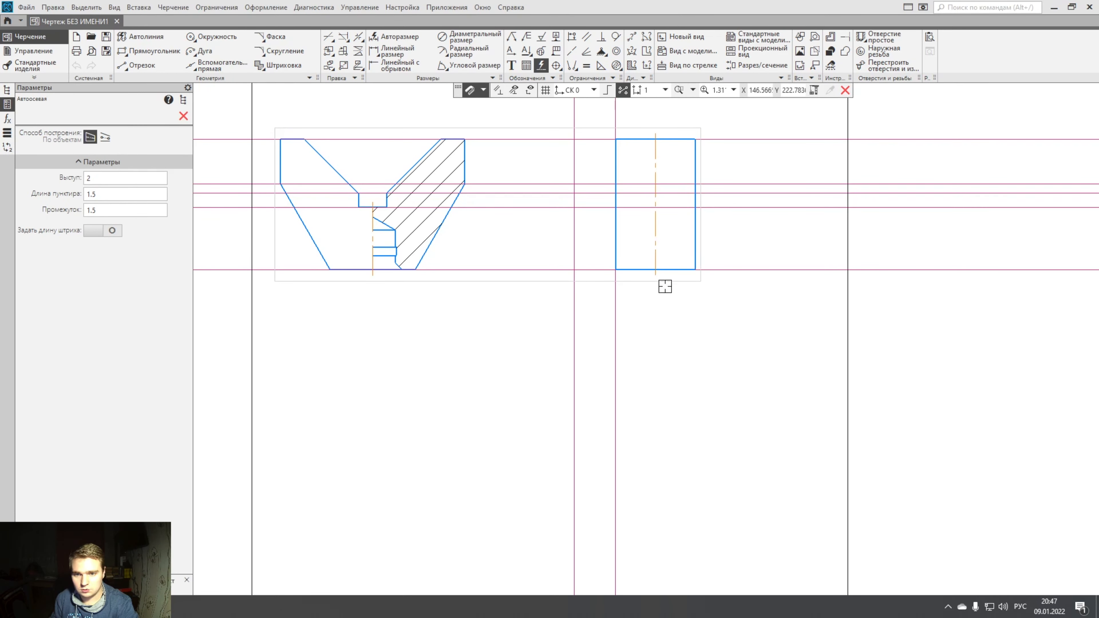
pyautogui.scroll(4, 711, 269)
pyautogui.moveTo(646, 311)
pyautogui.mouseDown(button='middle')
pyautogui.moveTo(663, 418)
pyautogui.moveTo(704, 478)
pyautogui.mouseUp(button='middle')
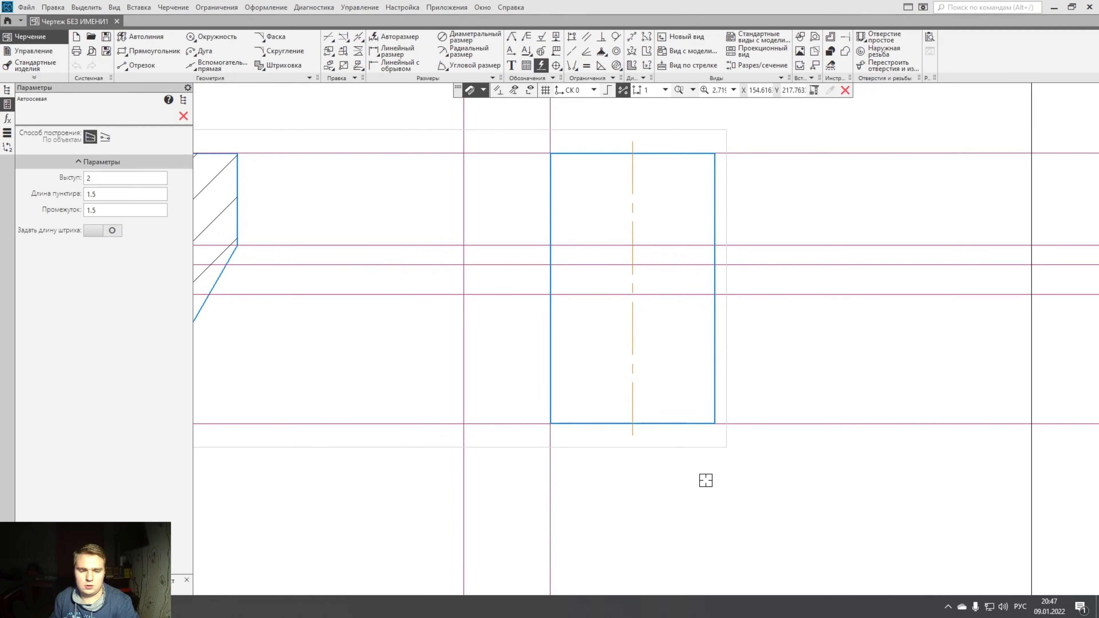
pyautogui.scroll(-2, 692, 465)
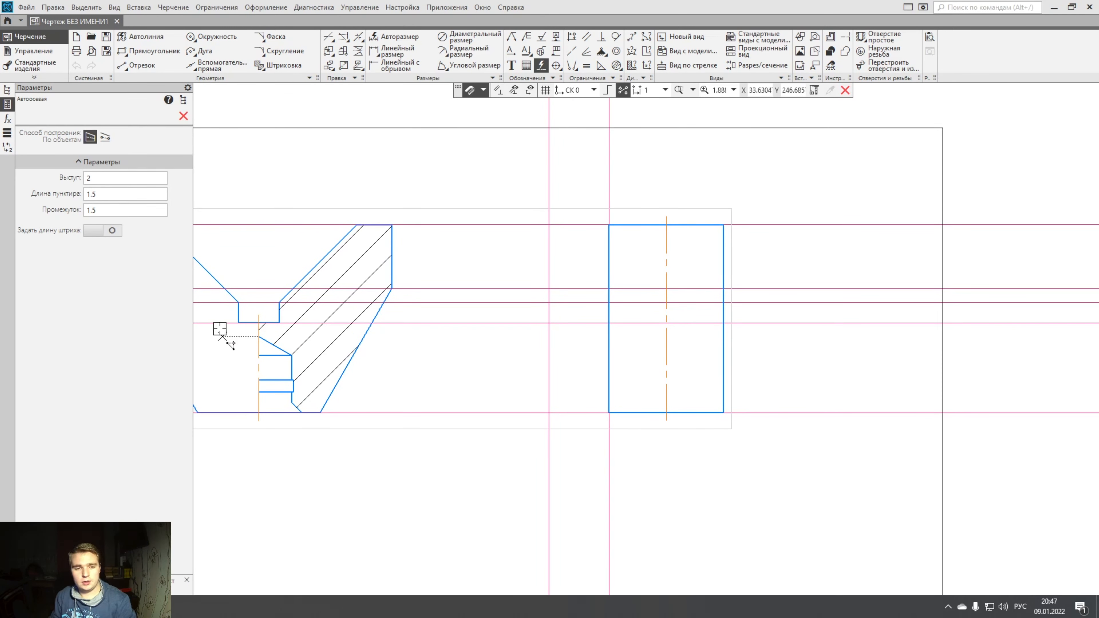
# Copy the main view's hole profile lines to the clipboard, using the centreline's intersection with the base edge as base point.
pyautogui.press('Escape')
pyautogui.click(279, 348)
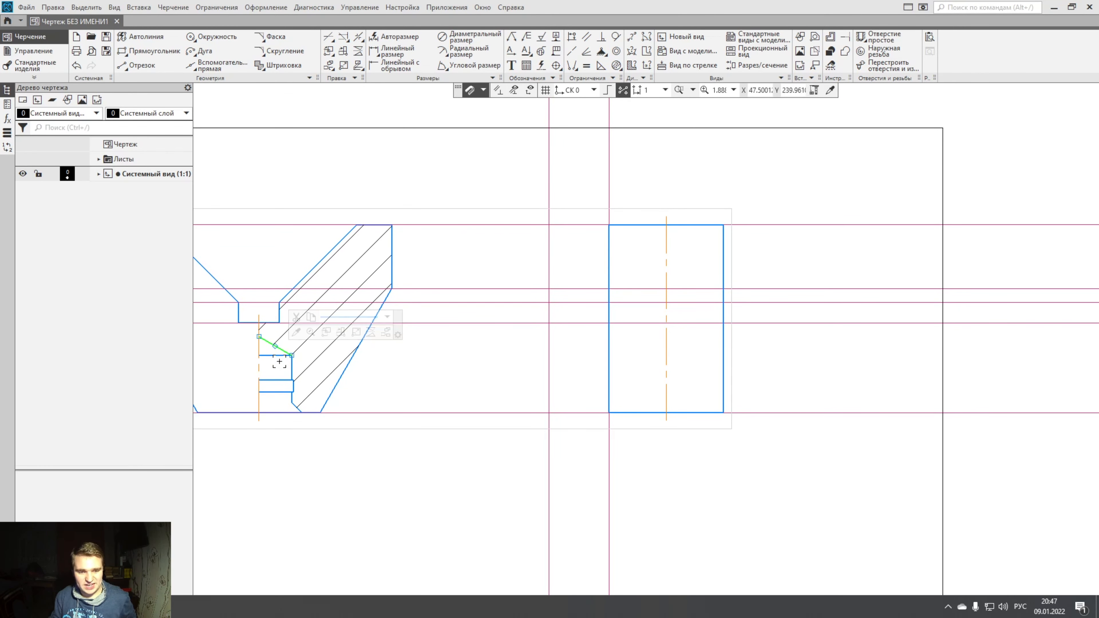
pyautogui.moveTo(291, 355); pyautogui.dragTo(291, 380)
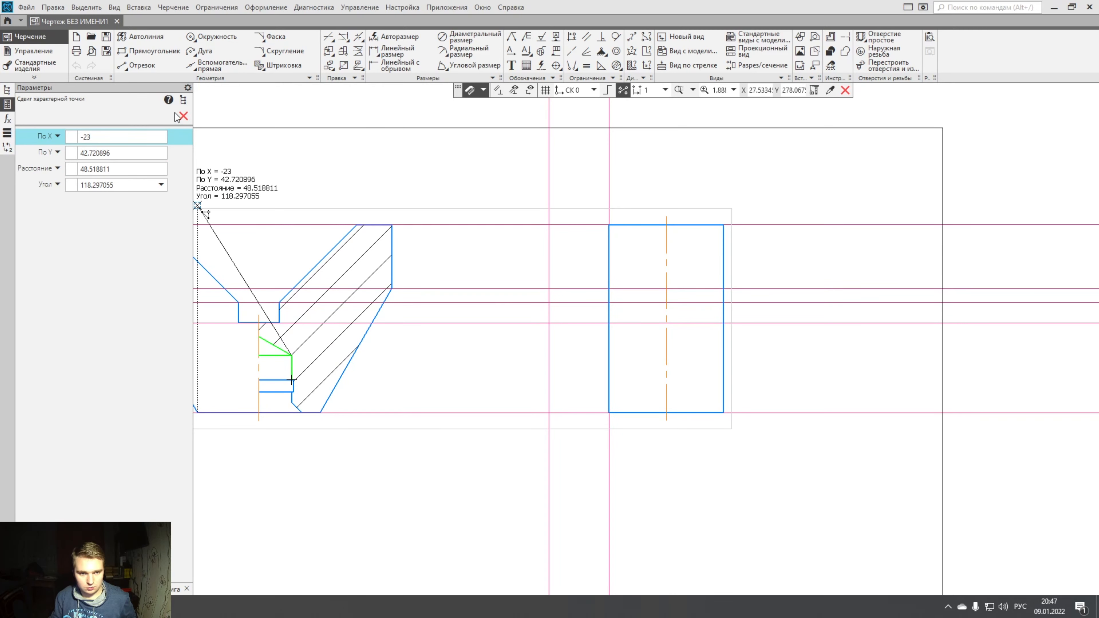
pyautogui.click(184, 116)
pyautogui.moveTo(330, 370); pyautogui.dragTo(485, 321, button='middle')
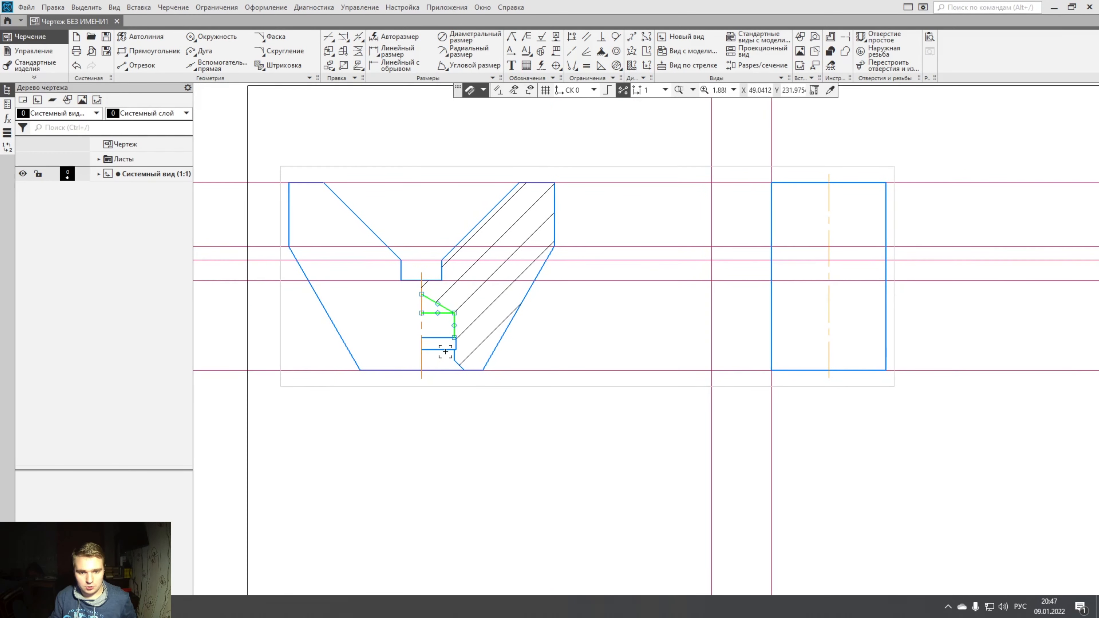
pyautogui.scroll(5, 451, 323)
pyautogui.click(456, 311)
pyautogui.click(524, 338)
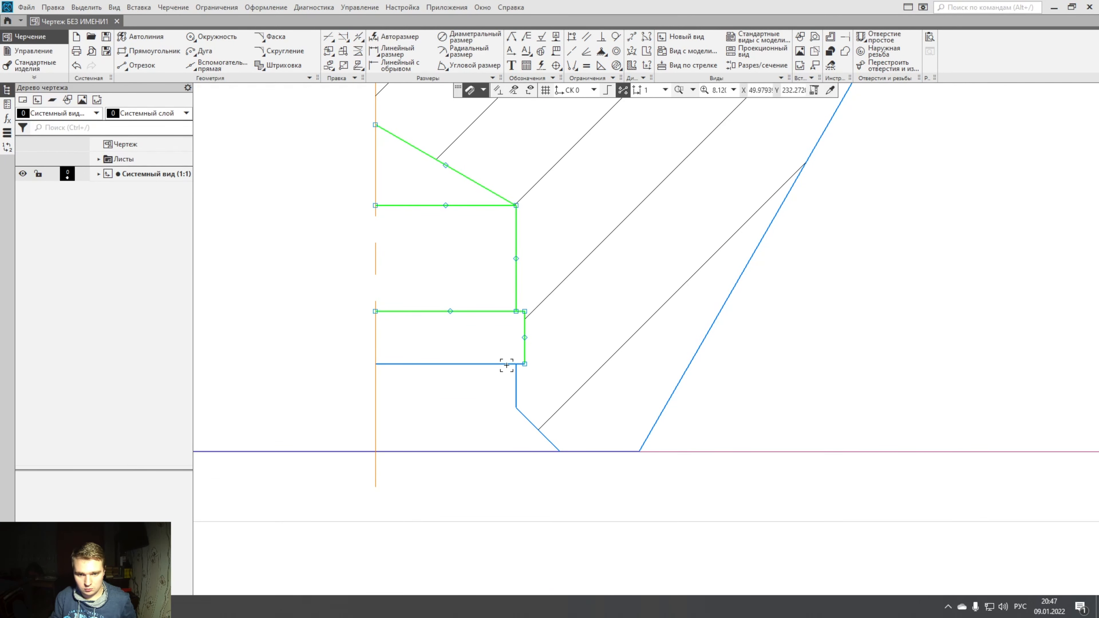
pyautogui.click(504, 364)
pyautogui.click(515, 383)
pyautogui.keyDown('ctrl'); pyautogui.click(528, 418); pyautogui.keyUp('ctrl')
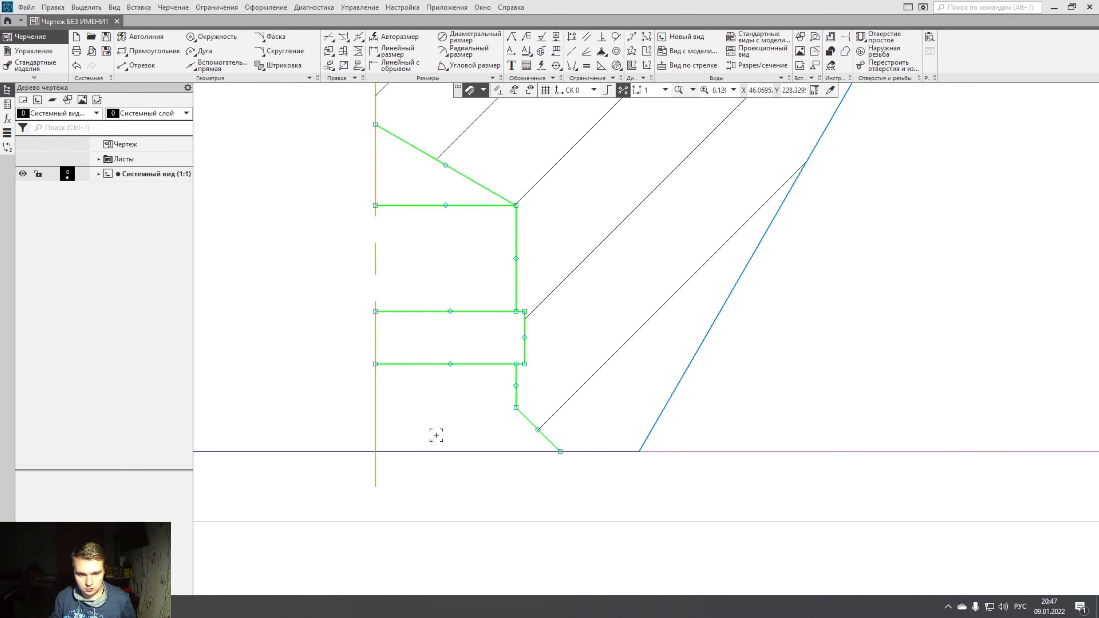
pyautogui.hotkey('ctrl', 'c')
pyautogui.click(376, 452)
# Try to paste the hole profile into the side view at the midpoint of the rectangle's bottom edge.
pyautogui.scroll(-7, 374, 451)
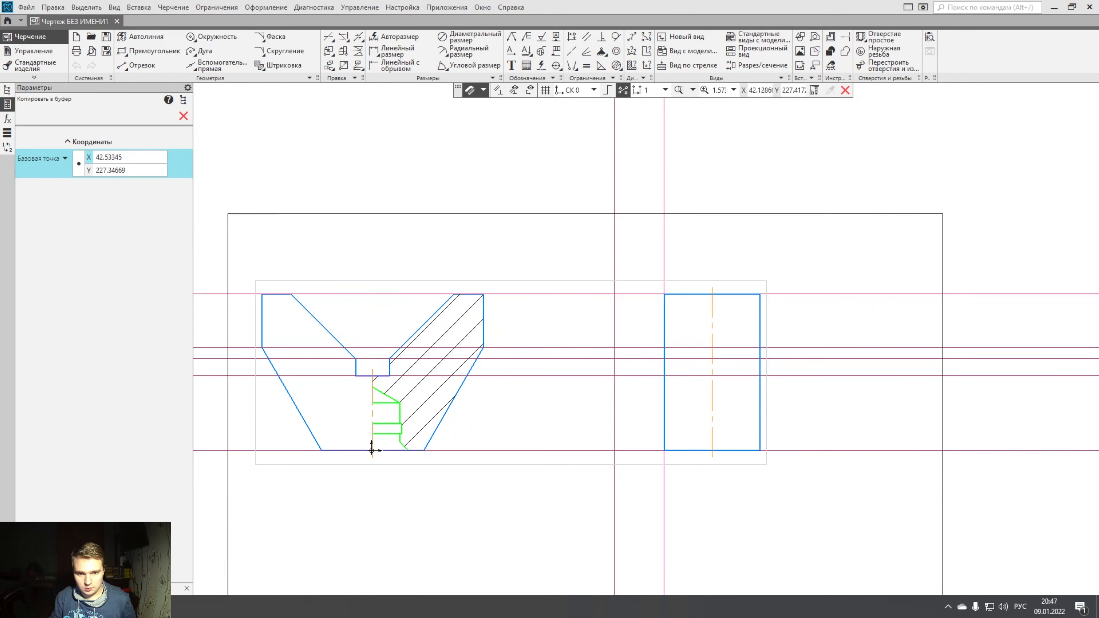
pyautogui.scroll(3, 614, 452)
pyautogui.scroll(2, 639, 453)
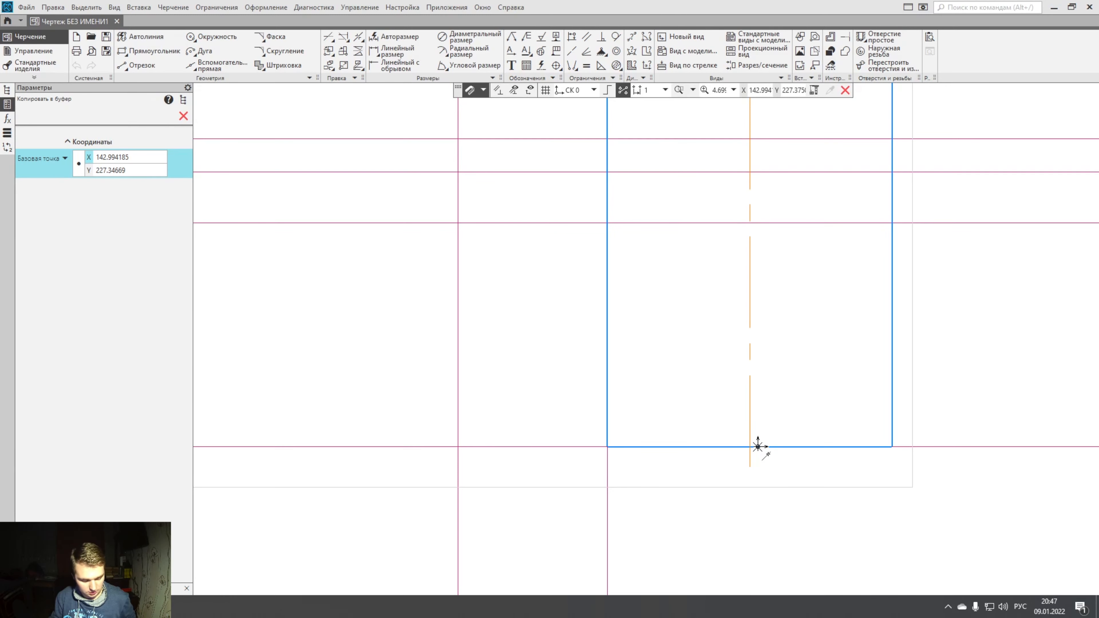
pyautogui.hotkey('ctrl', 'v')
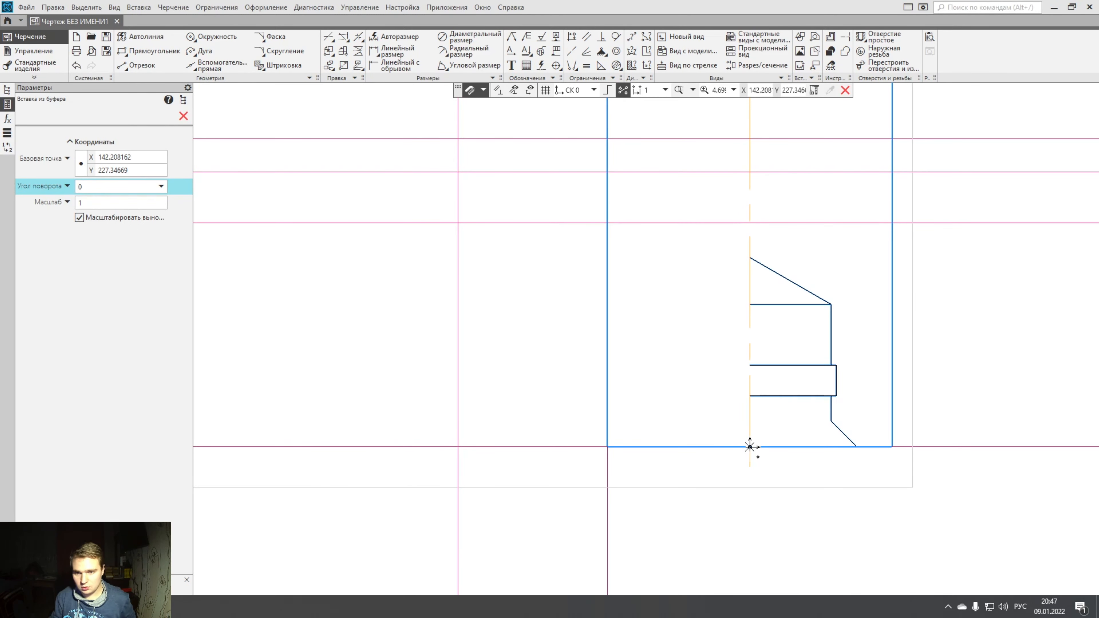
pyautogui.click(750, 446)
pyautogui.press('Escape')
pyautogui.scroll(-4, 422, 353)
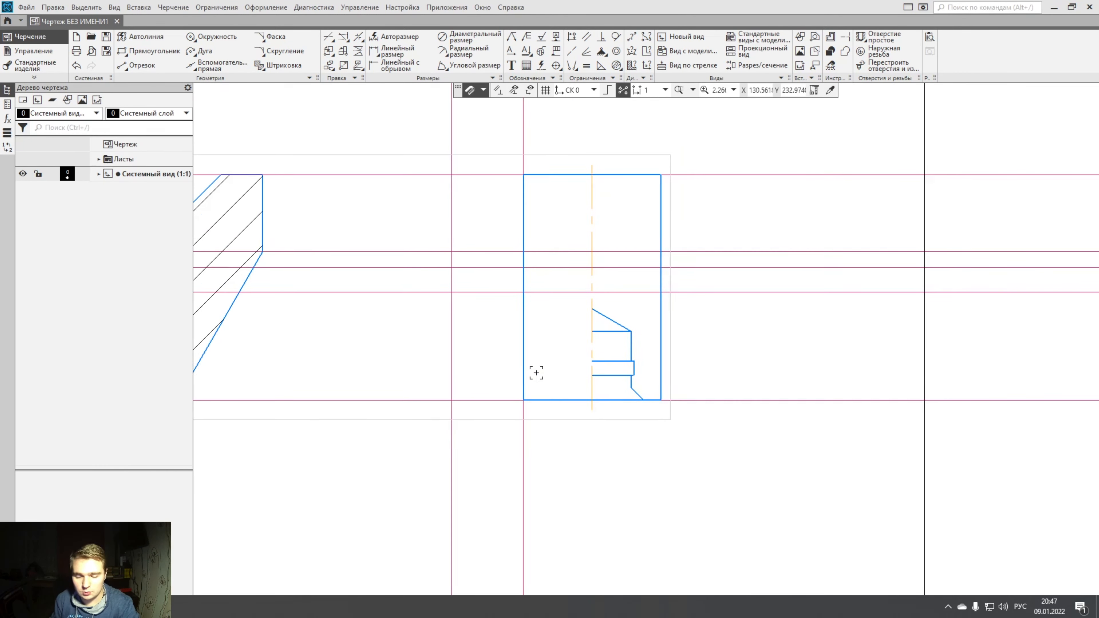
pyautogui.moveTo(535, 373); pyautogui.dragTo(732, 346, button='middle')
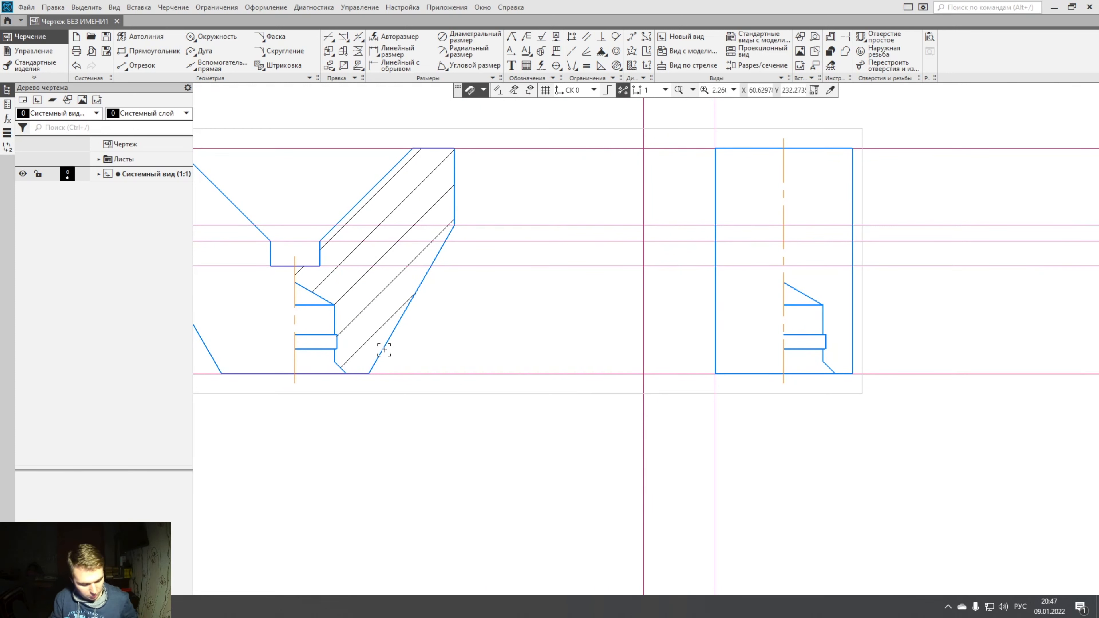
pyautogui.hotkey('ctrl', 'z')
# Combine the selected hole profile lines in the main view into one macro element.
pyautogui.click(337, 329)
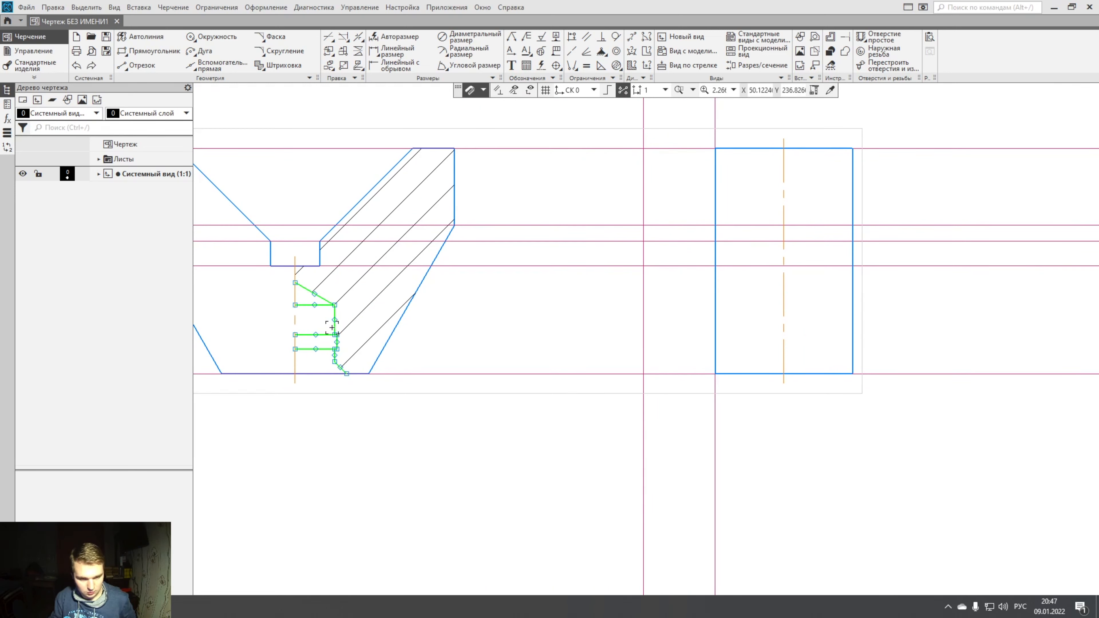
pyautogui.rightClick(332, 327)
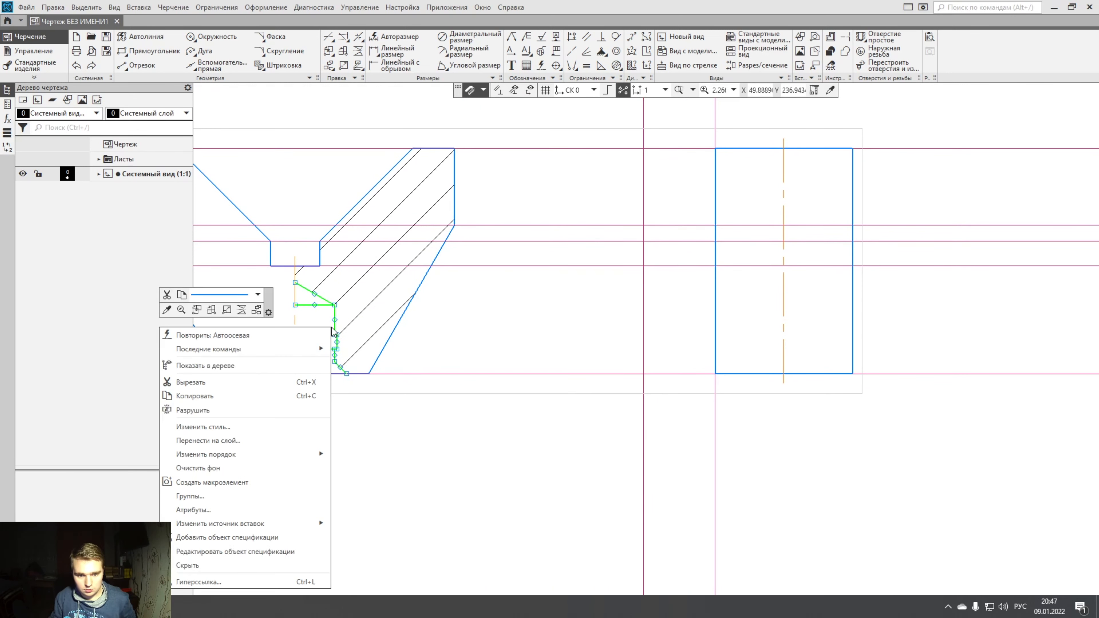
pyautogui.click(259, 483)
# Paste the copied hole profile into the side view where its centreline meets the rectangle's bottom edge.
pyautogui.hotkey('ctrl', 'v')
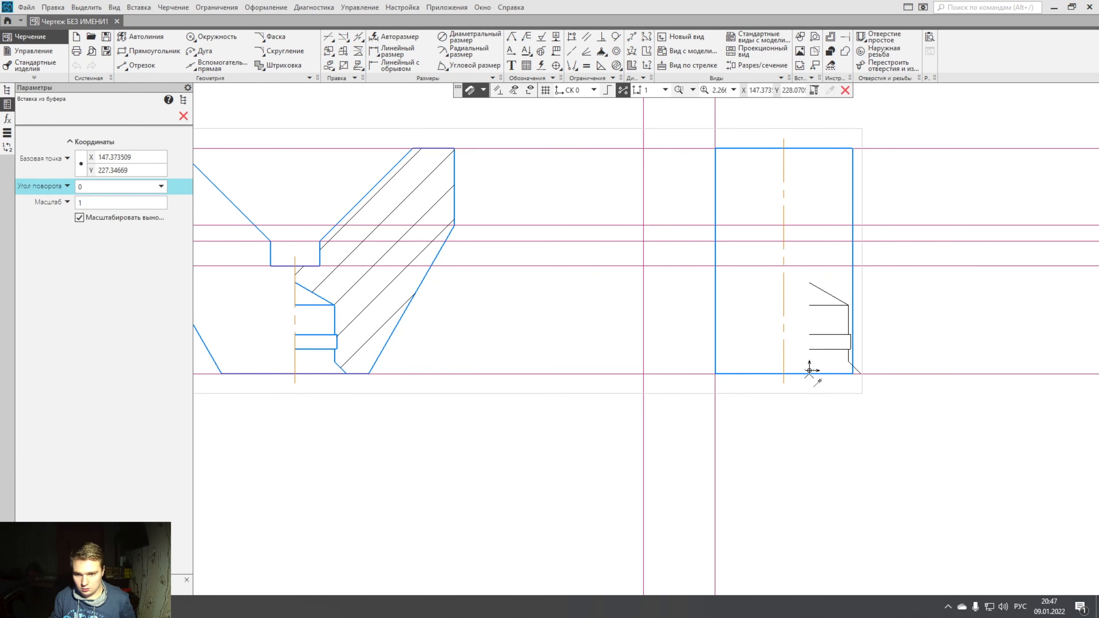
pyautogui.click(784, 374)
pyautogui.press('Escape')
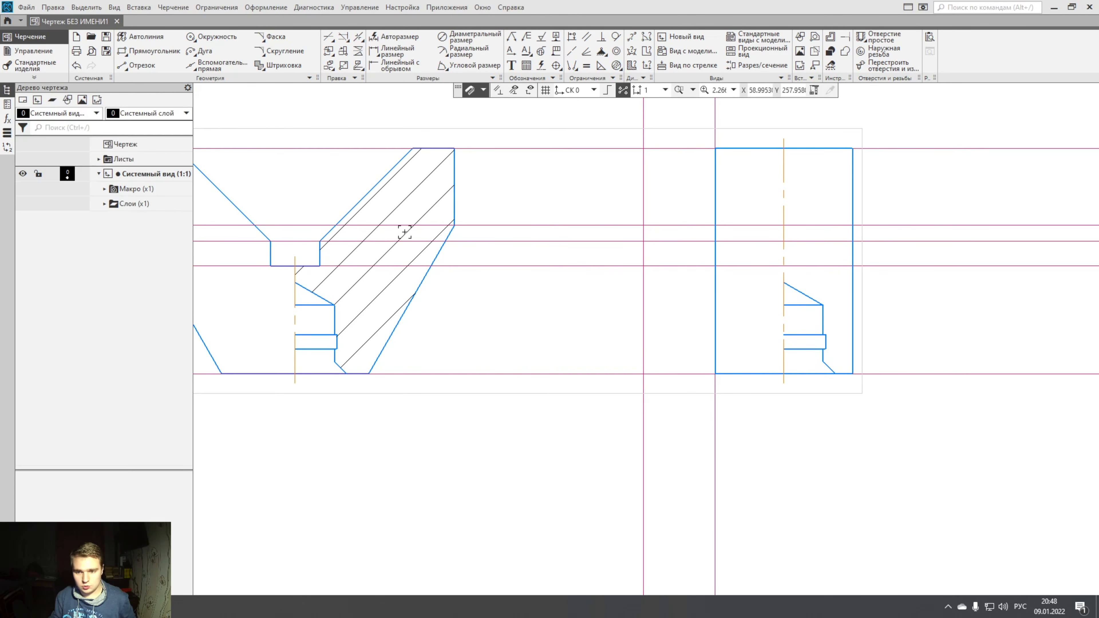
pyautogui.click(823, 316)
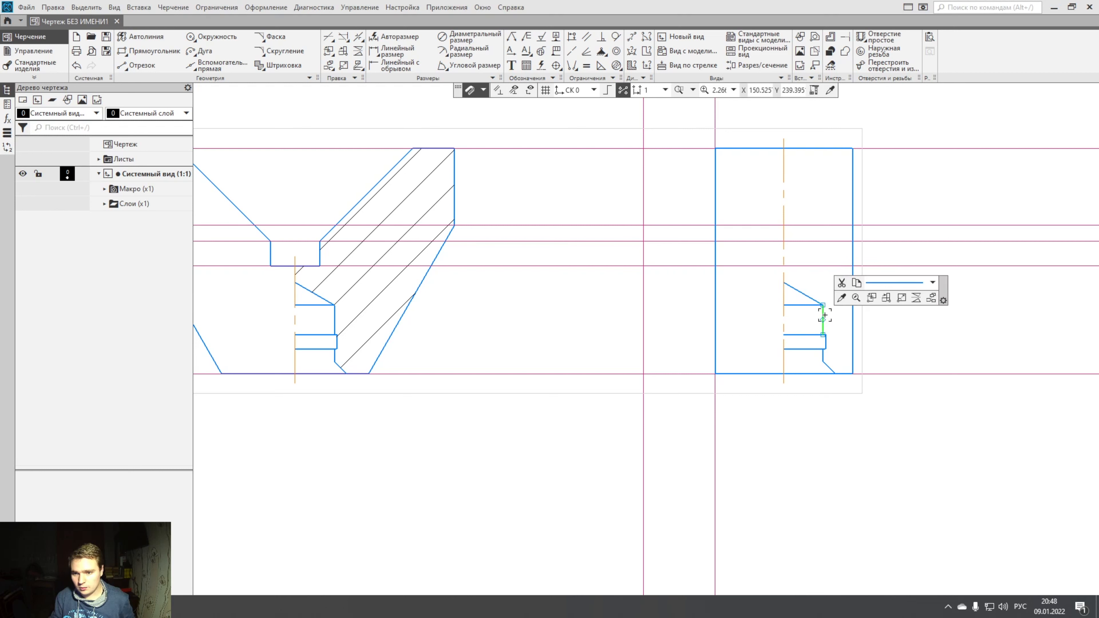
pyautogui.click(333, 321)
pyautogui.click(471, 363)
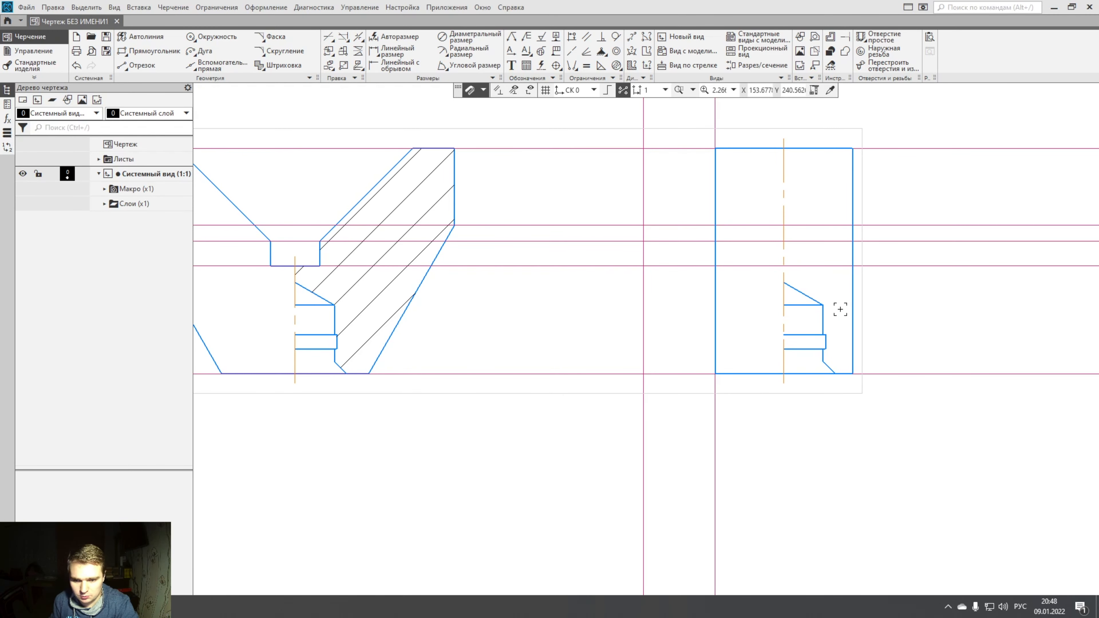
pyautogui.moveTo(840, 309); pyautogui.dragTo(789, 302, button='middle')
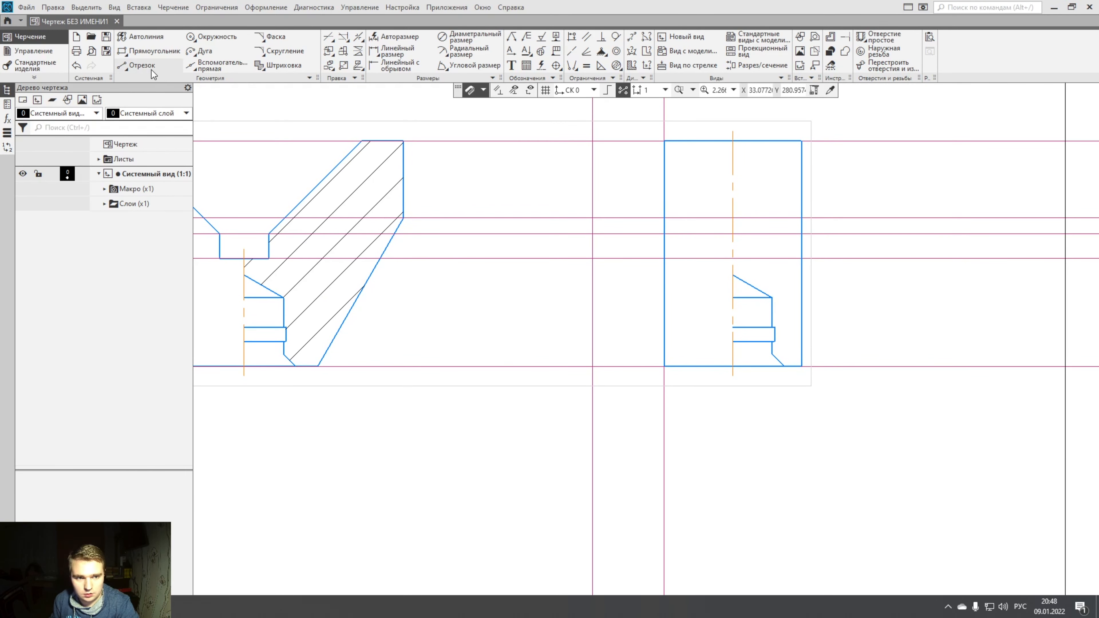
pyautogui.click(142, 65)
pyautogui.click(732, 256)
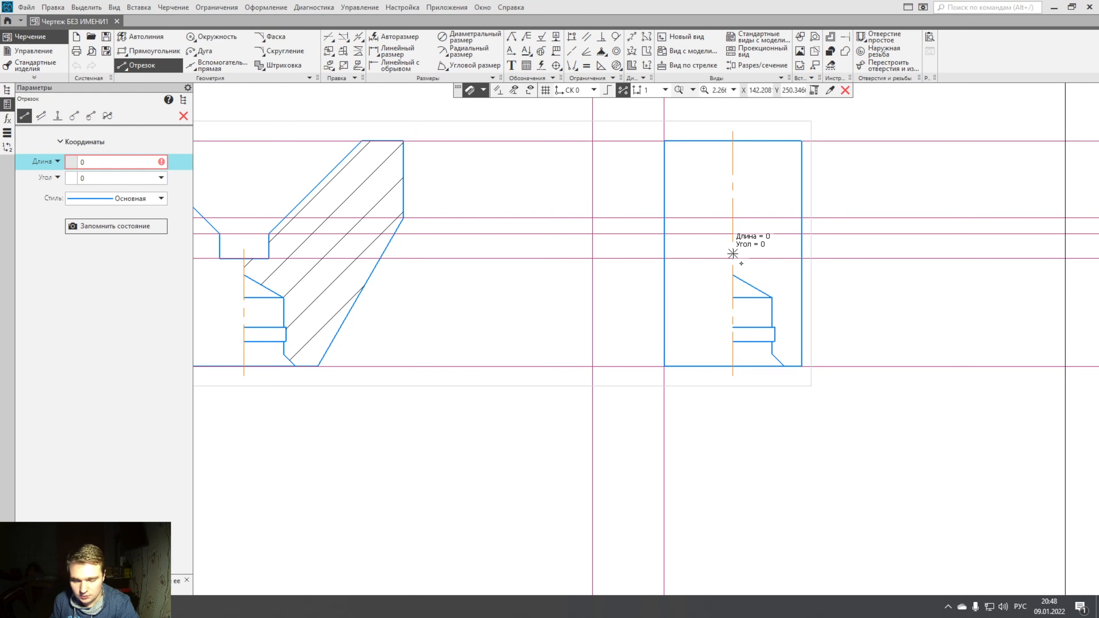
pyautogui.click(183, 116)
# Draw a 14 mm horizontal segment at notch-floor level from the side view's centreline to its right edge.
pyautogui.scroll(6, 596, 256)
pyautogui.scroll(4, 596, 256)
pyautogui.moveTo(600, 241); pyautogui.dragTo(553, 230, button='middle')
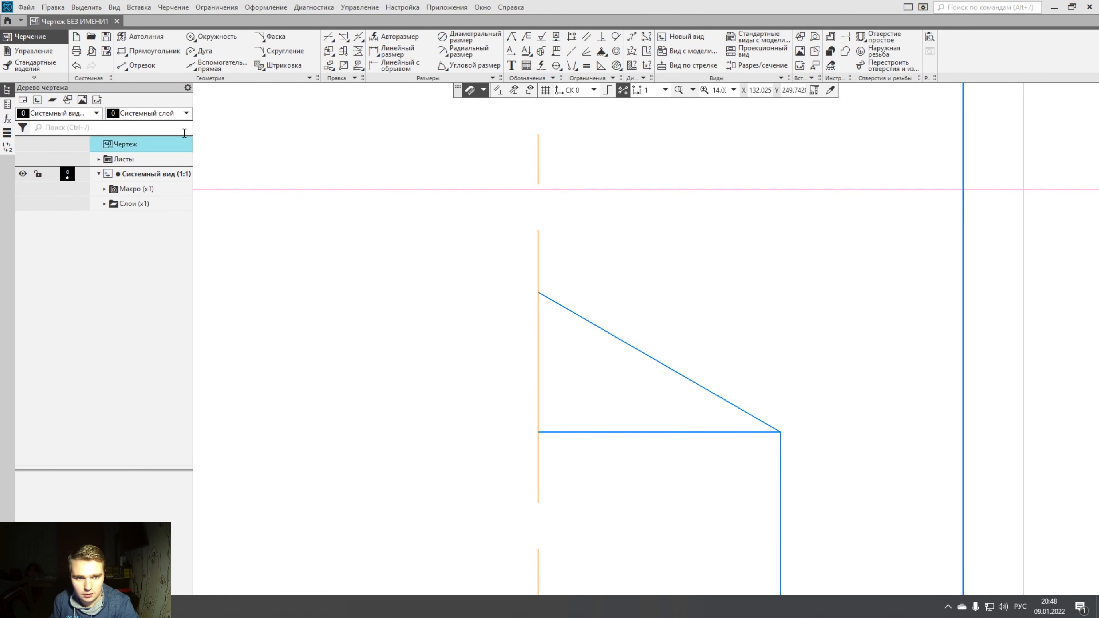
pyautogui.click(142, 65)
pyautogui.click(538, 189)
pyautogui.click(963, 189)
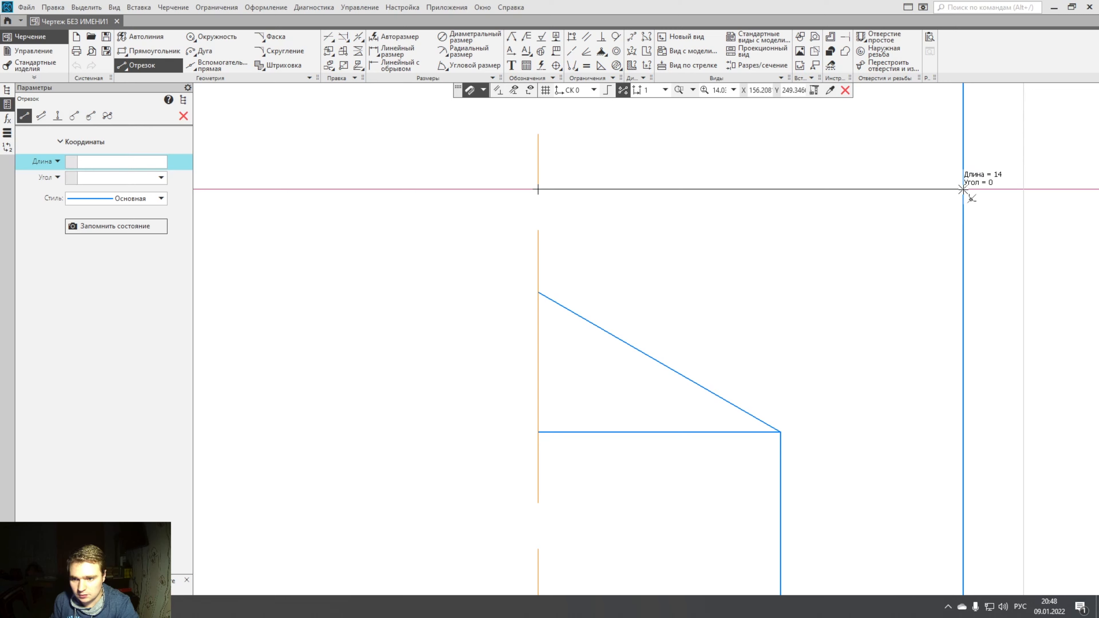
# Draw a second horizontal segment from the centreline to the right edge on the construction line just above the notch floor.
pyautogui.scroll(-3, 662, 191)
pyautogui.moveTo(634, 186); pyautogui.dragTo(601, 244, button='middle')
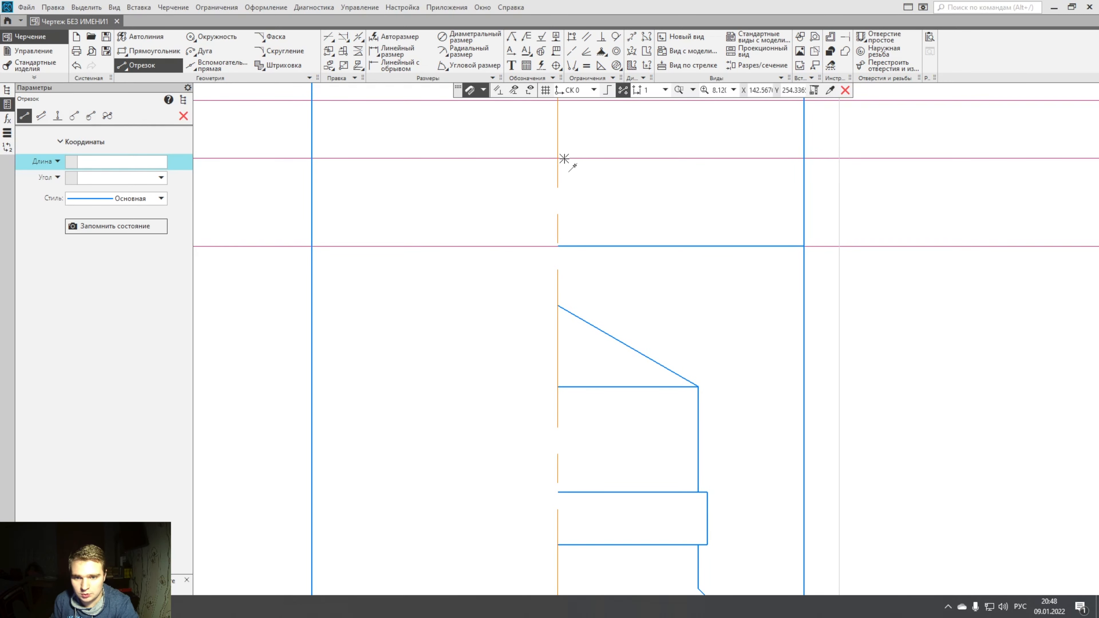
pyautogui.click(564, 158)
pyautogui.click(804, 159)
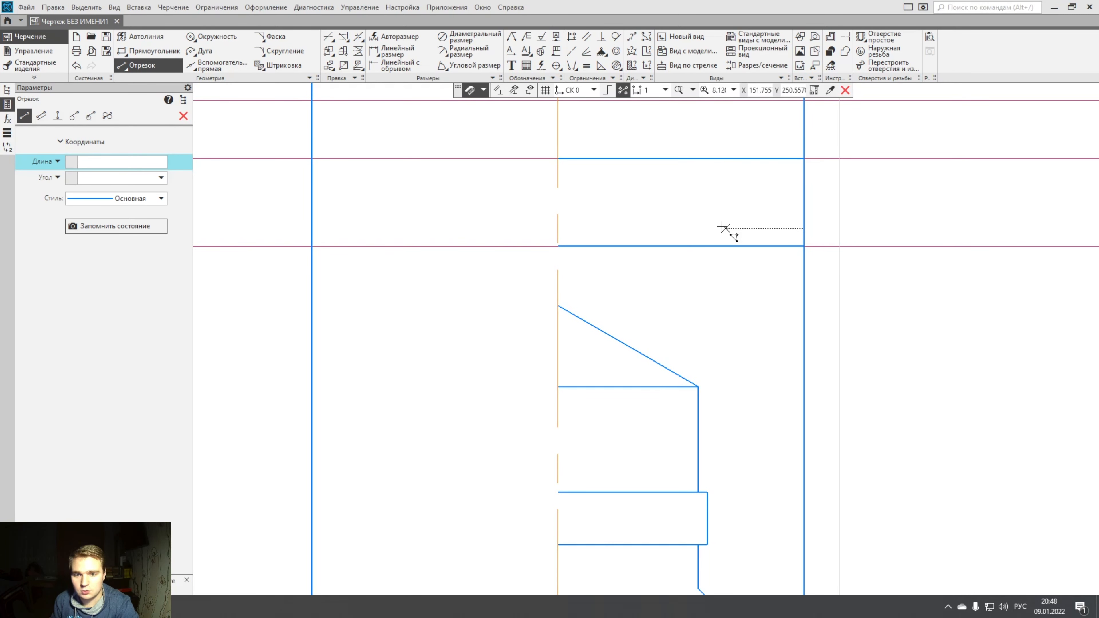
# Draw a vertical segment on the centreline from the hole's cone tip up to the notch-floor segment, closing the hatch boundary.
pyautogui.click(558, 305)
pyautogui.click(558, 246)
pyautogui.press('Escape')
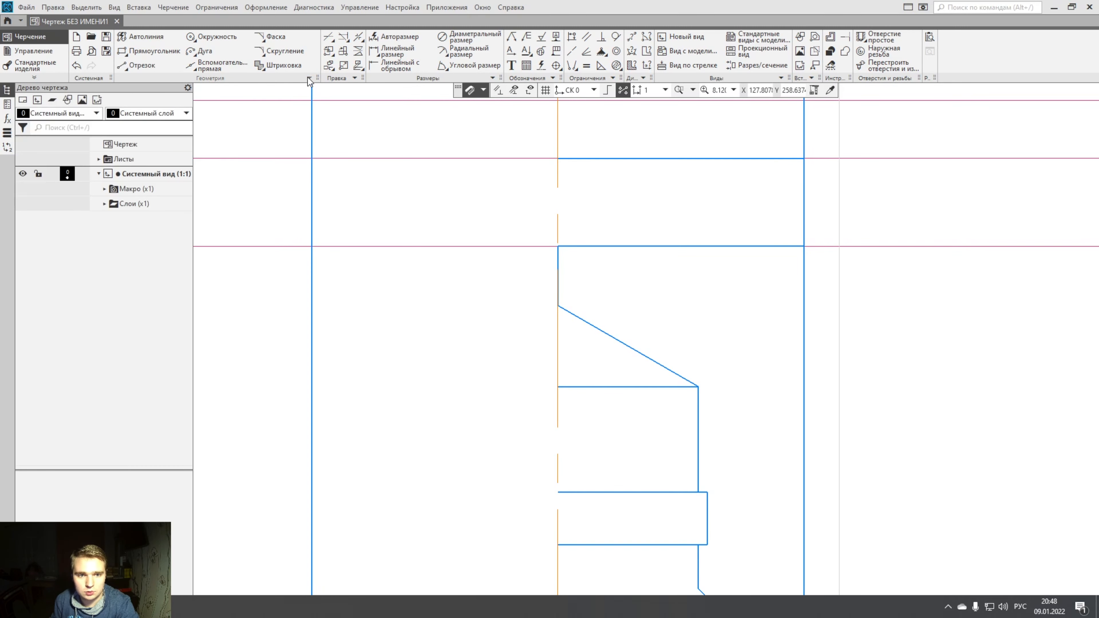
# Hatch the area around the hole in the side view's right half with the Металл style, step 5 and angle 45.
pyautogui.click(279, 65)
pyautogui.scroll(-5, 723, 346)
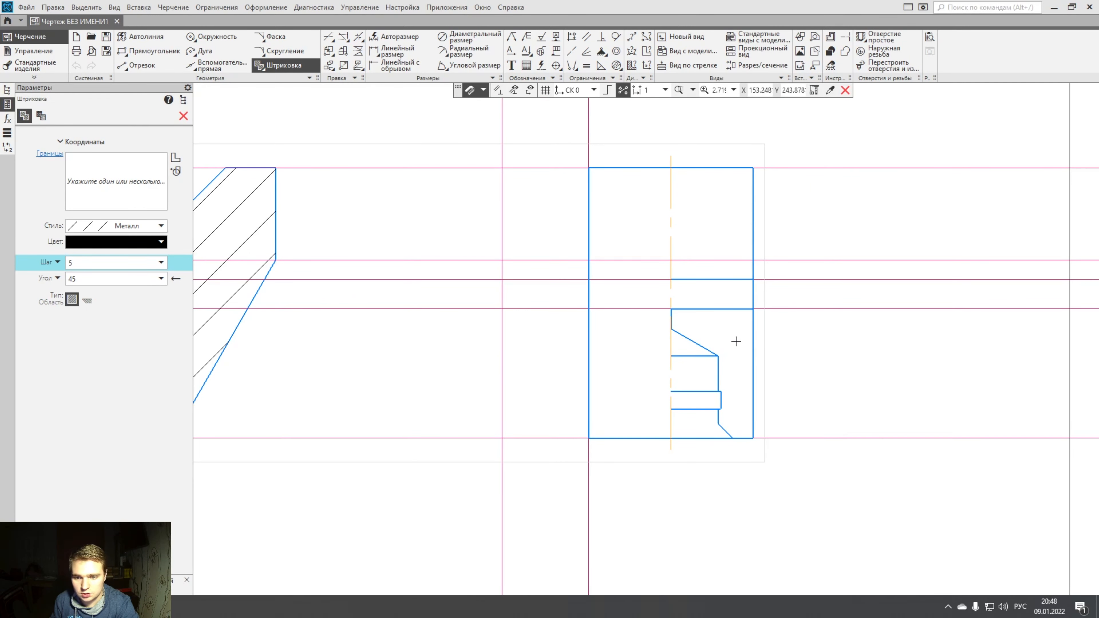
pyautogui.click(736, 342)
pyautogui.scroll(6, 707, 322)
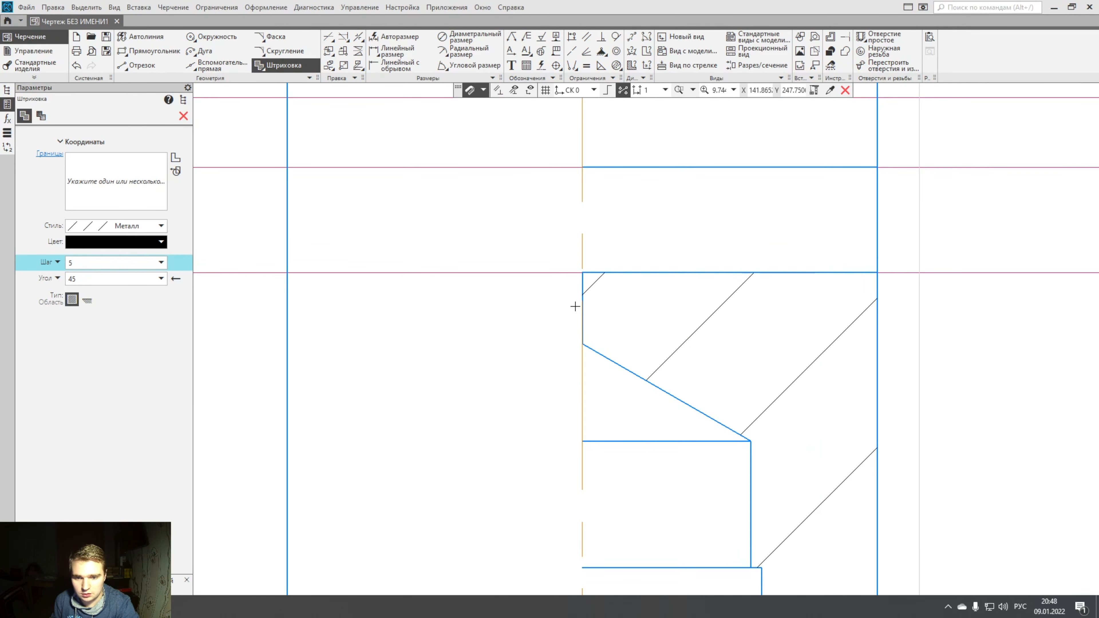
pyautogui.click(584, 286)
pyautogui.click(184, 116)
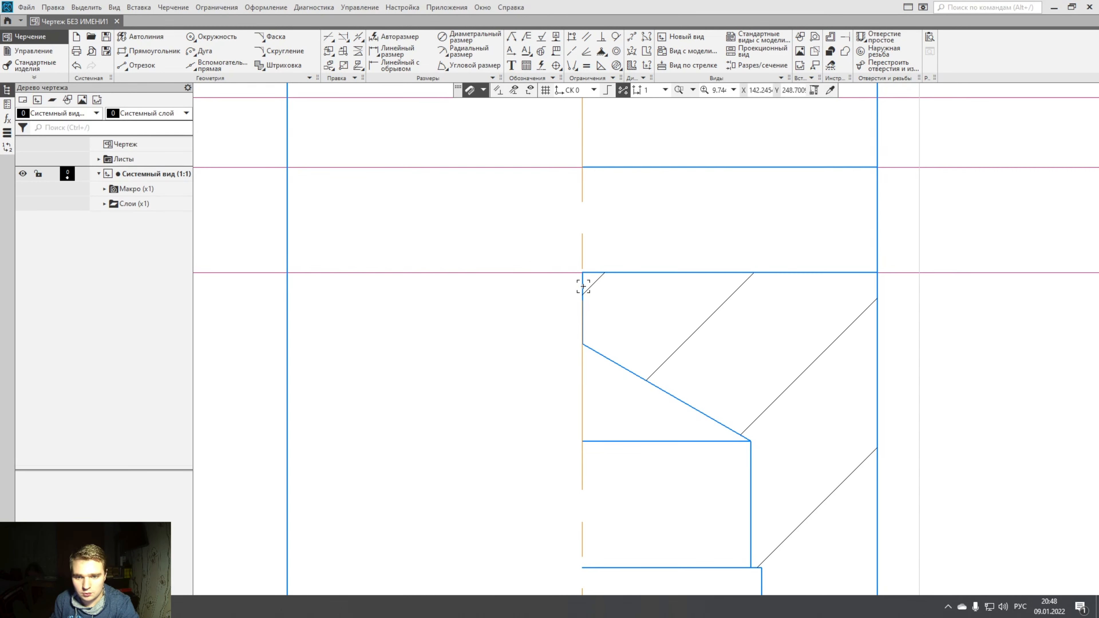
# Delete the short vertical segment on the centreline between the hole's cone tip and the notch-floor segment.
pyautogui.click(580, 308)
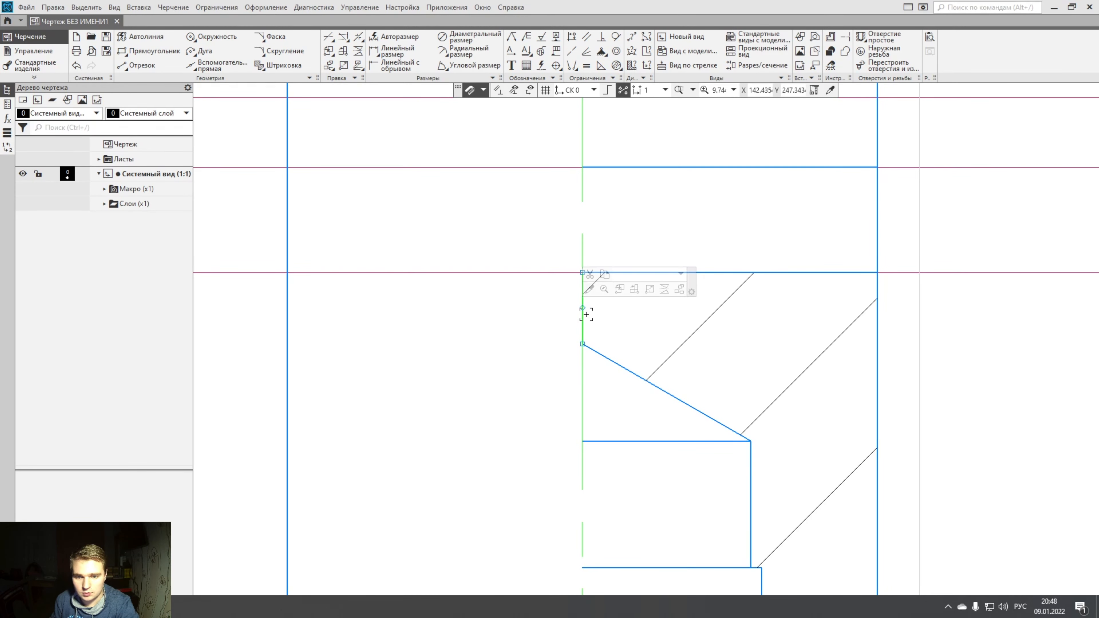
pyautogui.moveTo(582, 310); pyautogui.dragTo(572, 309)
pyautogui.click(545, 315)
pyautogui.press('Delete')
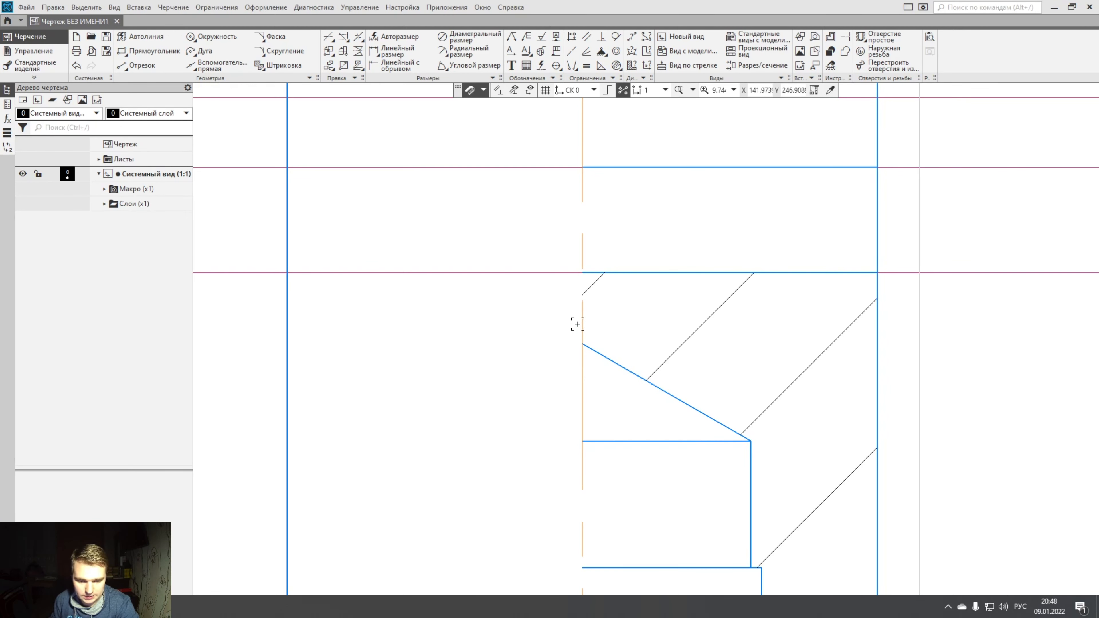
# Draw a horizontal segment from the side view's left edge to the centreline on the second construction line from the top.
pyautogui.scroll(-6, 576, 324)
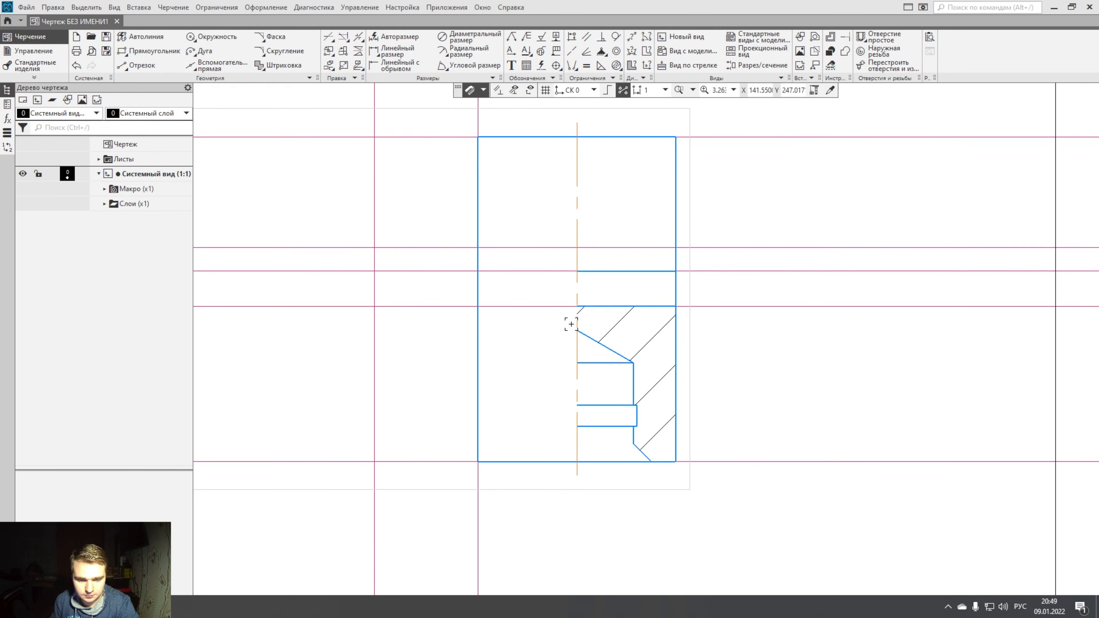
pyautogui.moveTo(569, 322); pyautogui.dragTo(595, 352, button='middle')
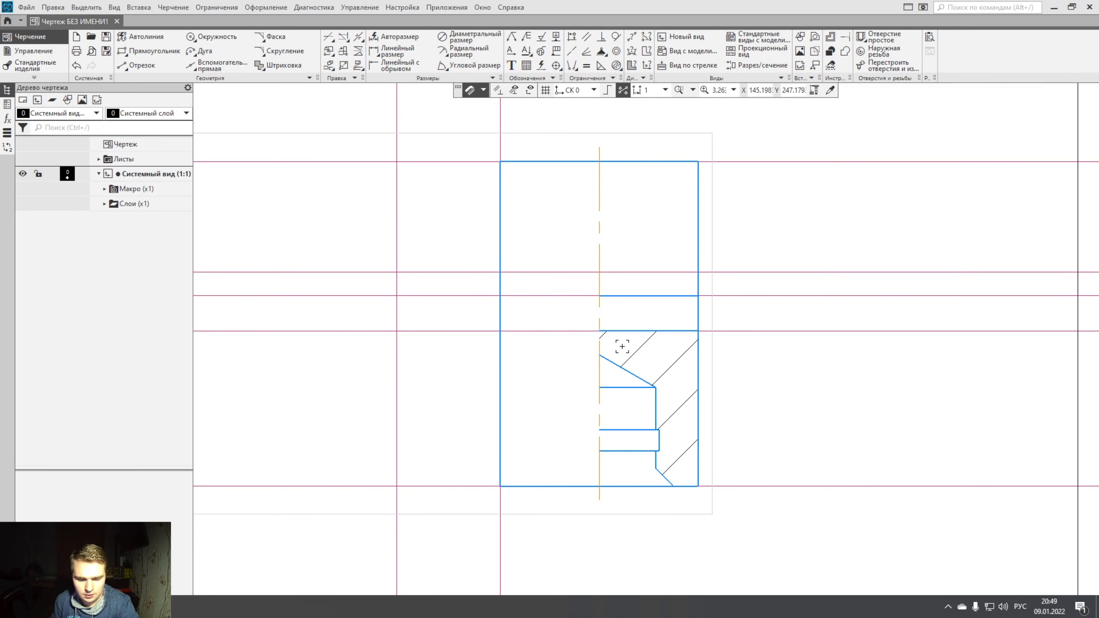
pyautogui.click(135, 66)
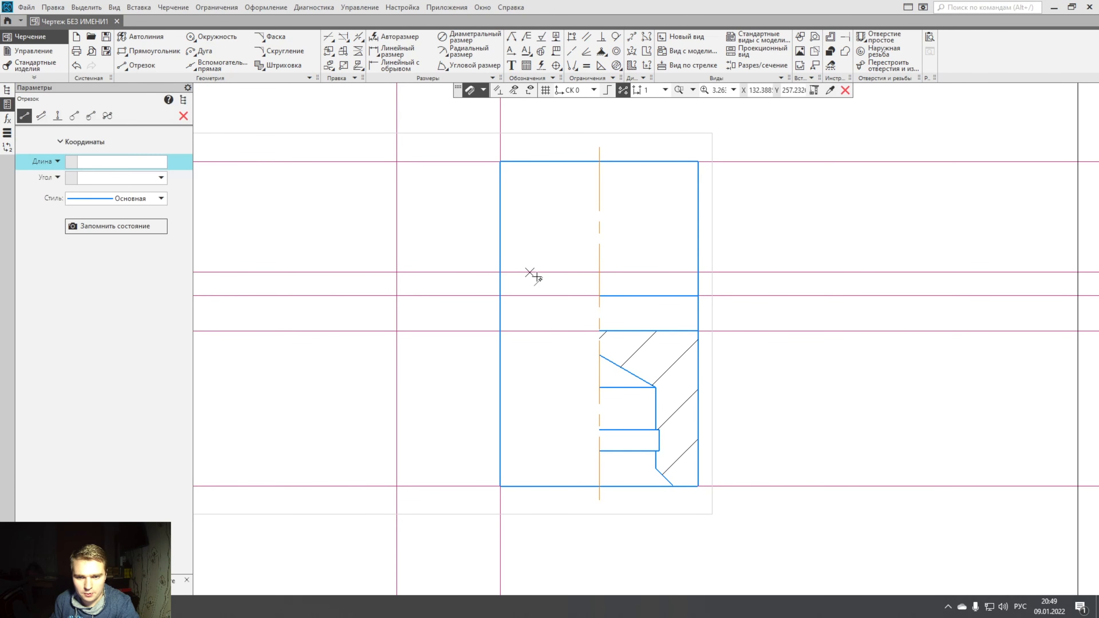
pyautogui.click(500, 272)
pyautogui.click(599, 273)
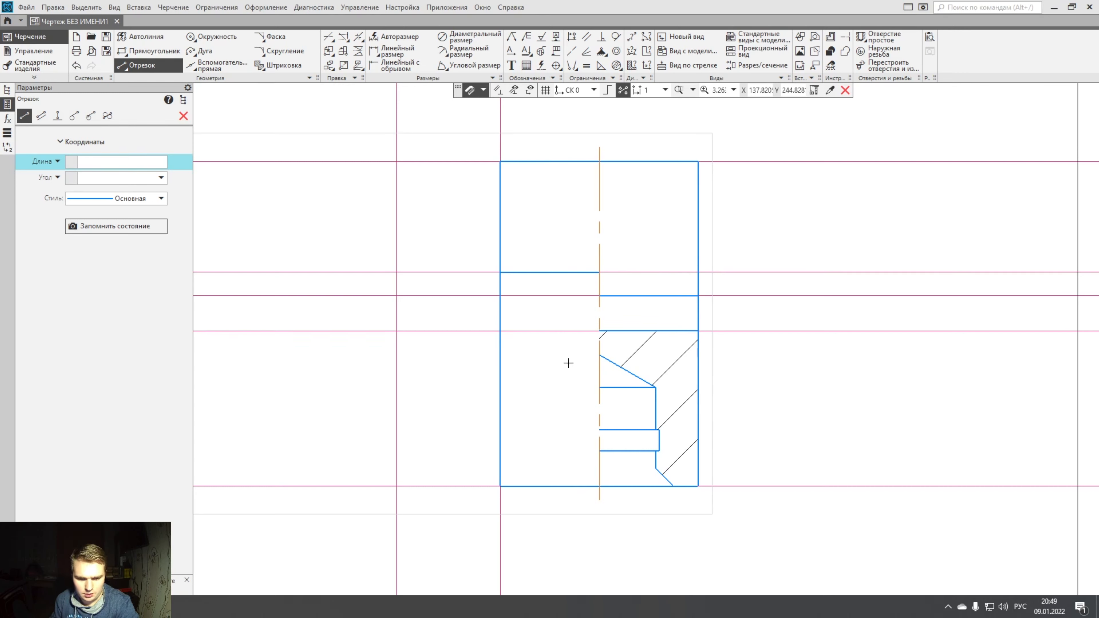
pyautogui.click(760, 385)
pyautogui.press('Escape')
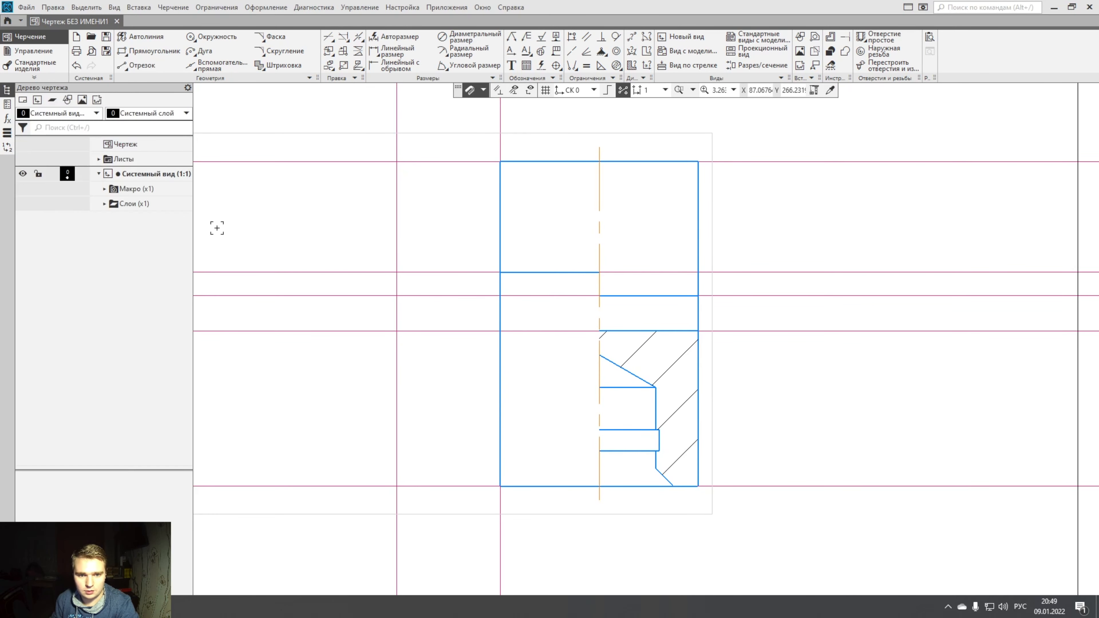
pyautogui.moveTo(356, 135); pyautogui.dragTo(331, 444)
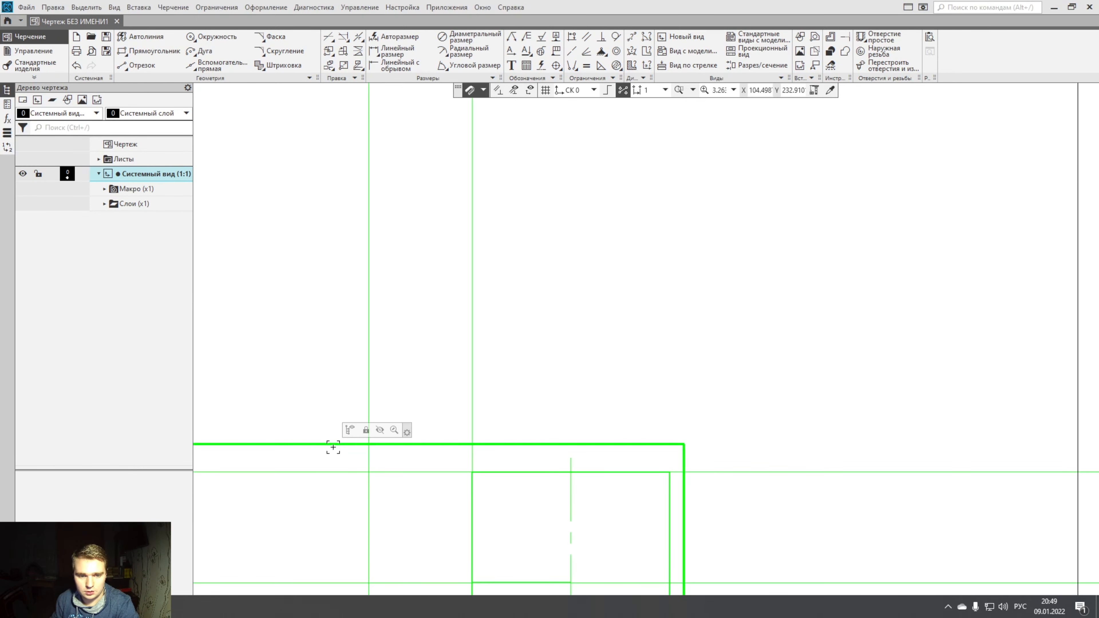
pyautogui.hotkey('ctrl', 'z')
pyautogui.scroll(-5, 462, 353)
pyautogui.moveTo(552, 446); pyautogui.dragTo(673, 408, button='middle')
pyautogui.click(507, 349)
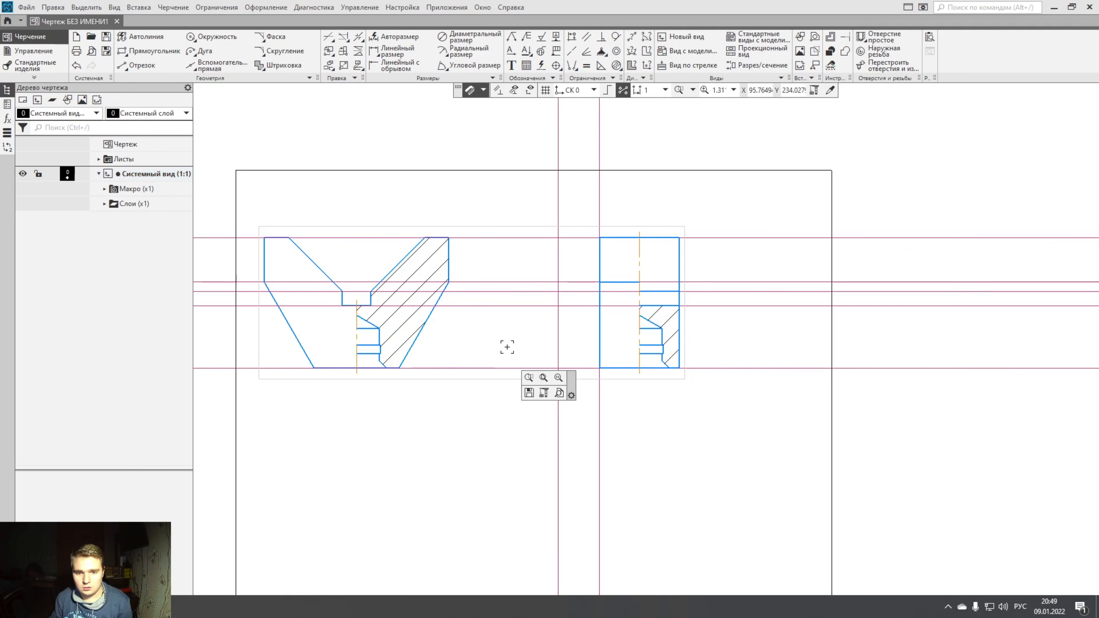
# Delete all the horizontal and vertical construction lines around the two views.
pyautogui.moveTo(520, 370); pyautogui.dragTo(518, 323)
pyautogui.moveTo(514, 356); pyautogui.dragTo(518, 233)
pyautogui.press('Delete')
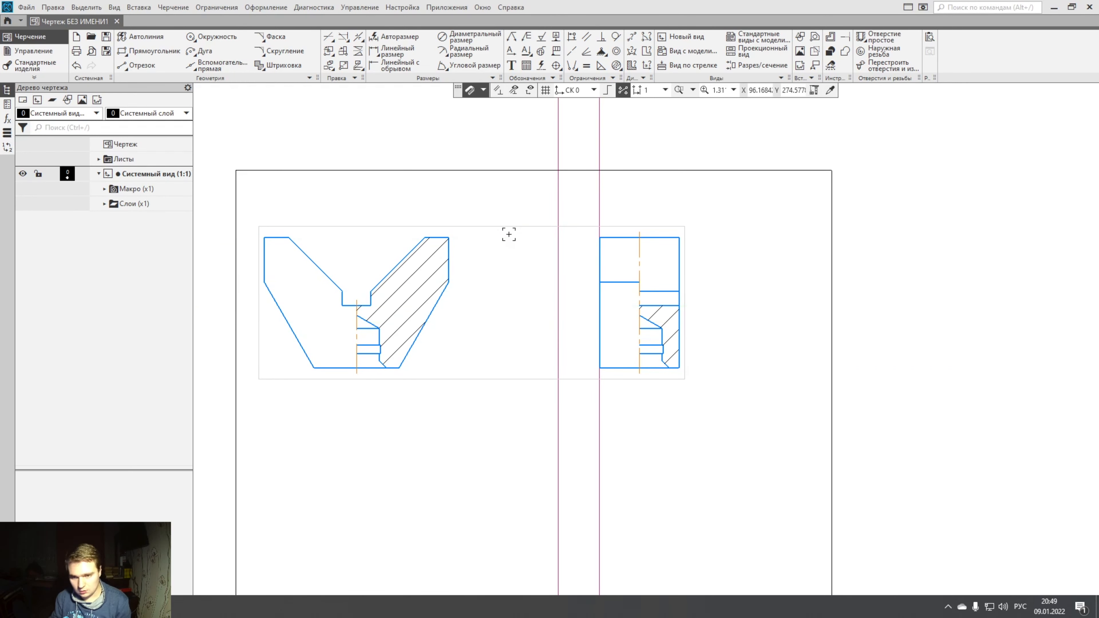
pyautogui.click(599, 195)
pyautogui.press('Delete')
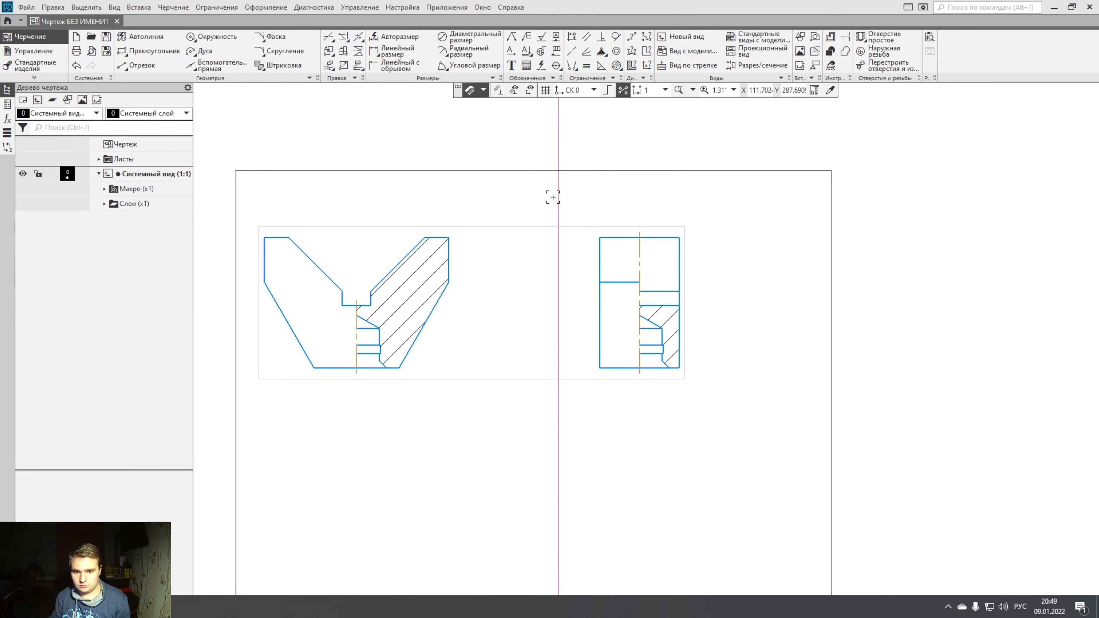
pyautogui.click(557, 195)
pyautogui.press('Delete')
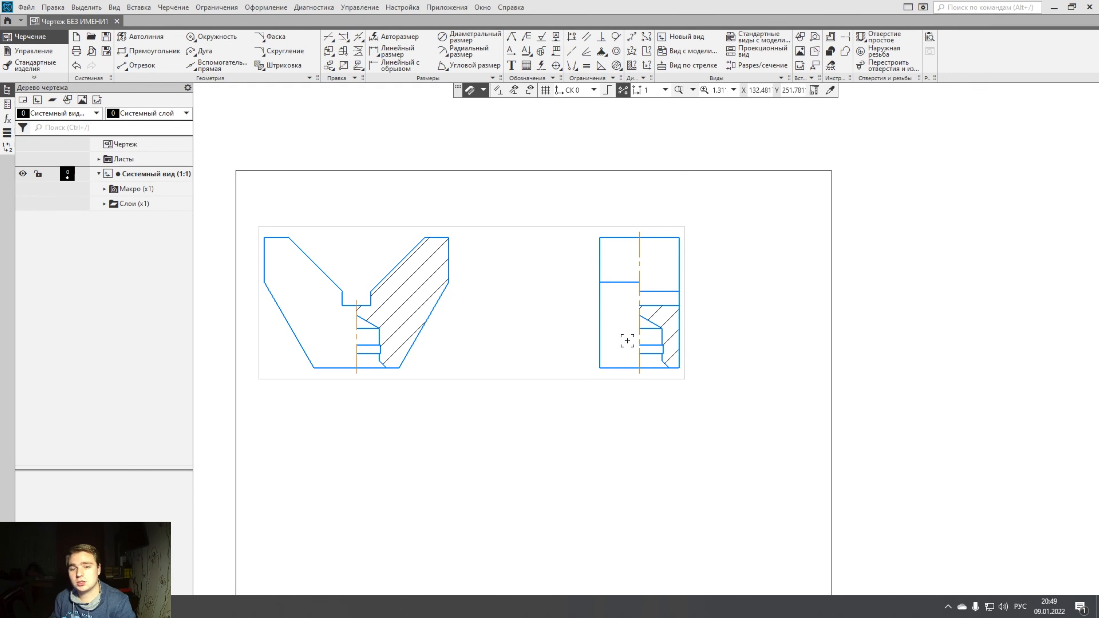
# Dimension the hole's full diameter from its wall across the centreline with Авторазмер, placing the dimension below the main view.
pyautogui.moveTo(550, 419)
pyautogui.mouseDown(button='middle')
pyautogui.moveTo(648, 392)
pyautogui.moveTo(678, 403)
pyautogui.mouseUp(button='middle')
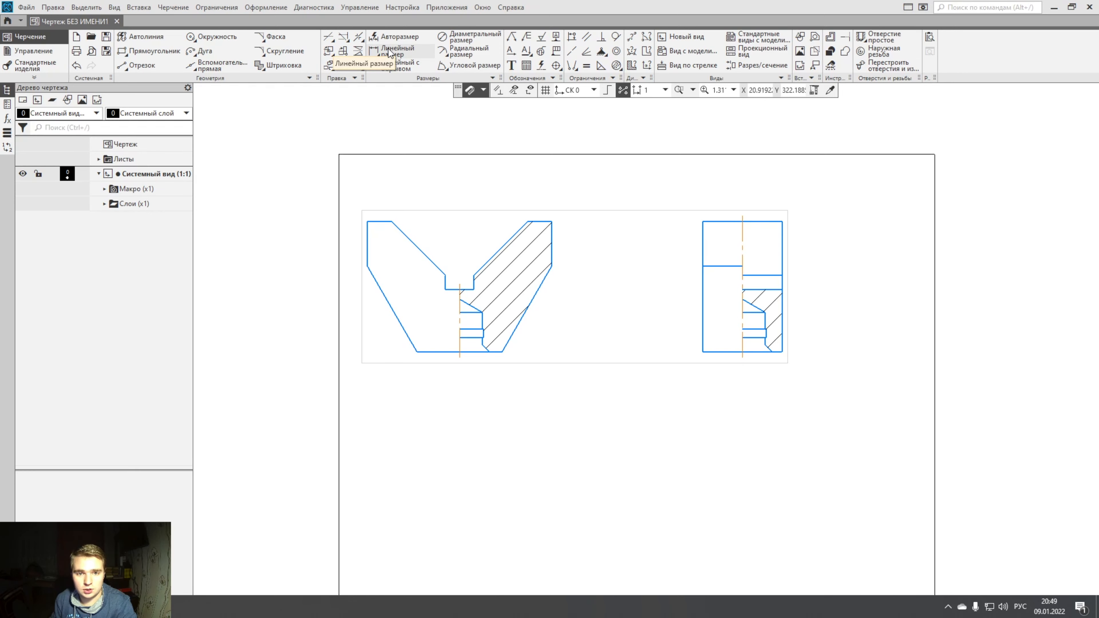
pyautogui.click(394, 37)
pyautogui.scroll(5, 503, 221)
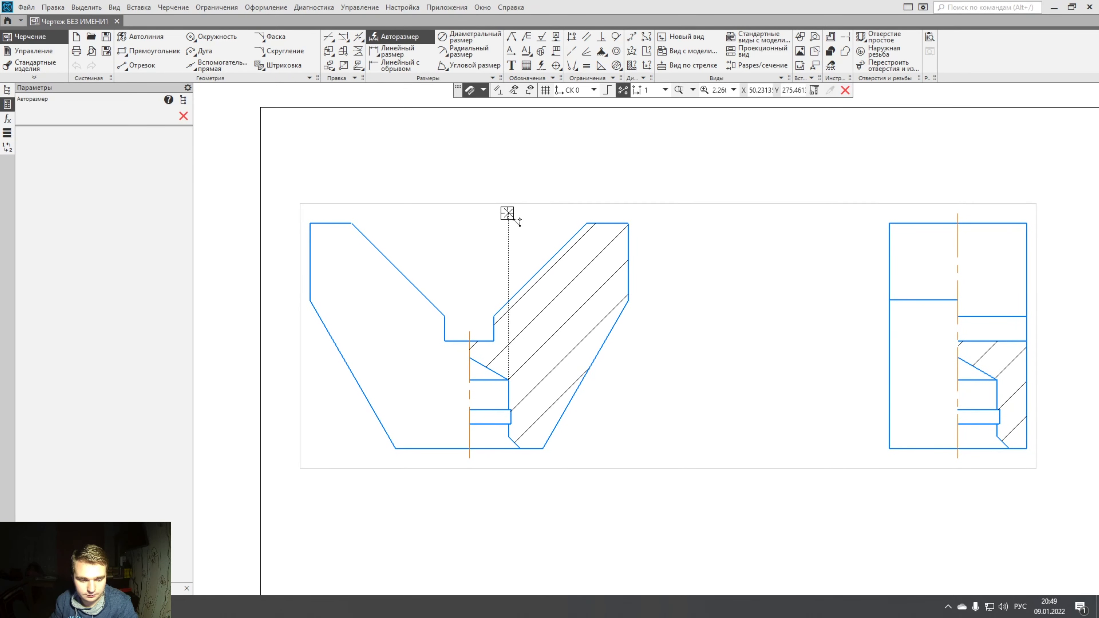
pyautogui.moveTo(560, 299); pyautogui.dragTo(598, 177, button='middle')
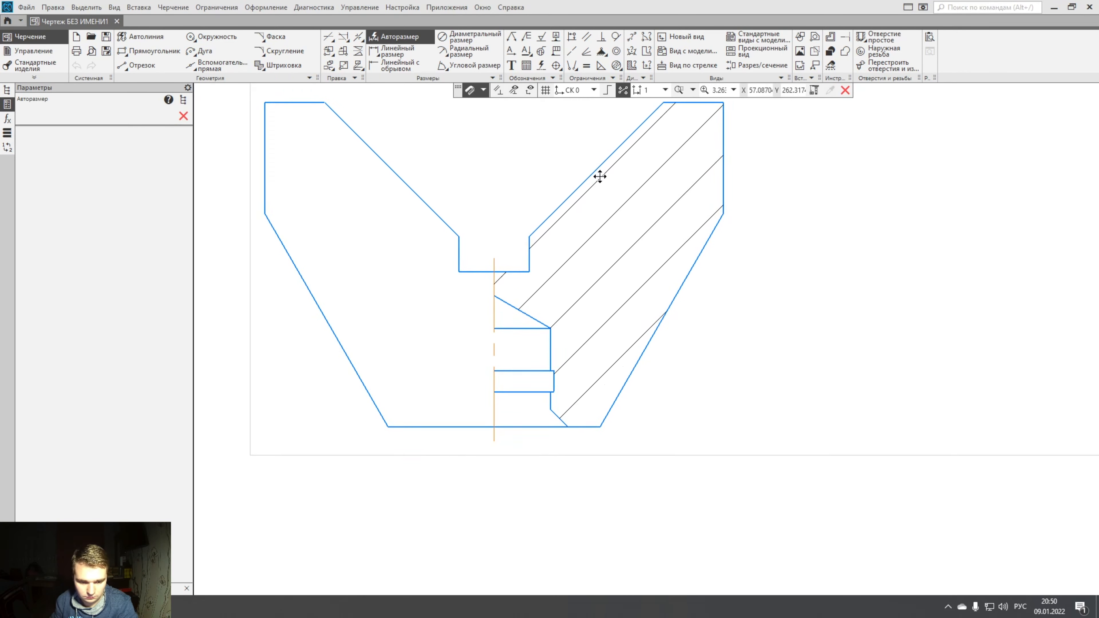
pyautogui.scroll(2, 546, 320)
pyautogui.moveTo(547, 320)
pyautogui.mouseDown(button='middle')
pyautogui.moveTo(538, 290)
pyautogui.moveTo(551, 252)
pyautogui.mouseUp(button='middle')
pyautogui.click(604, 302)
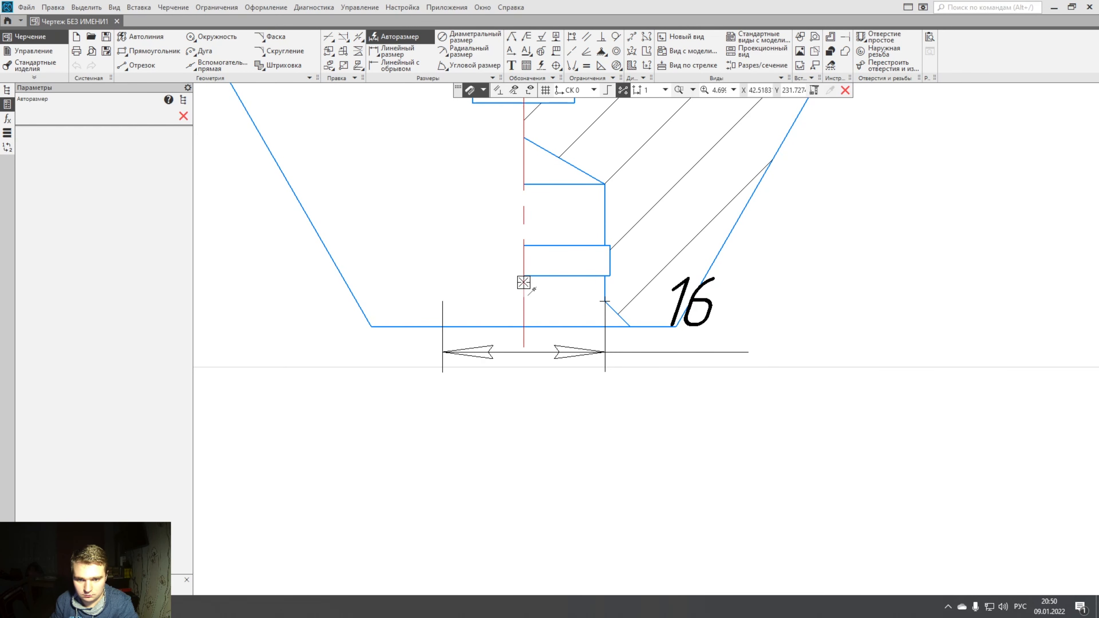
pyautogui.click(523, 300)
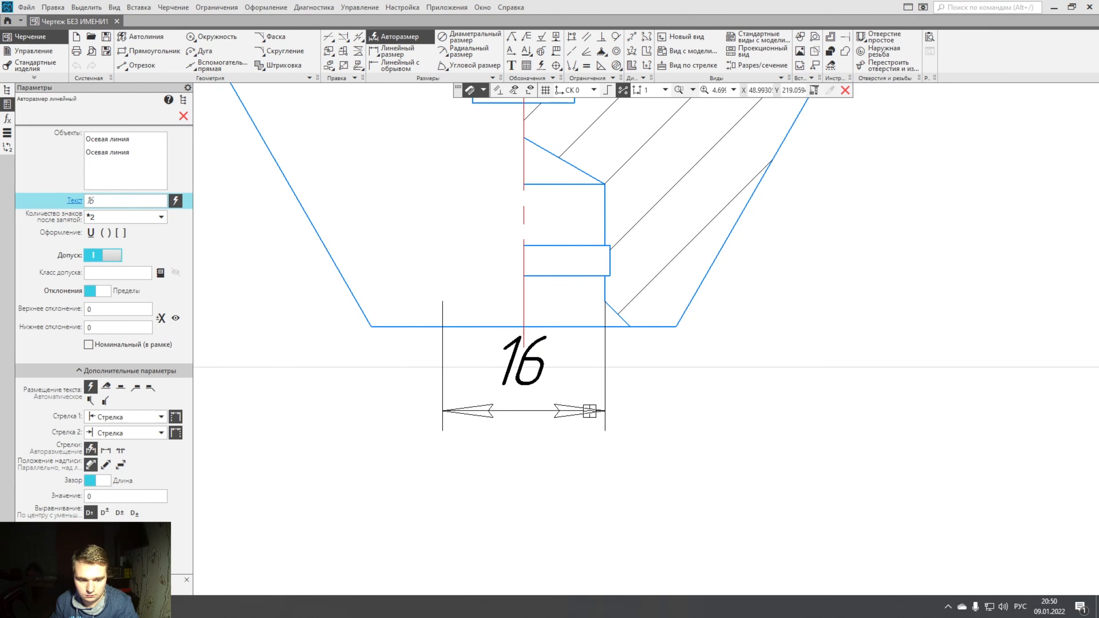
pyautogui.click(590, 411)
pyautogui.moveTo(584, 411); pyautogui.dragTo(585, 341, button='middle')
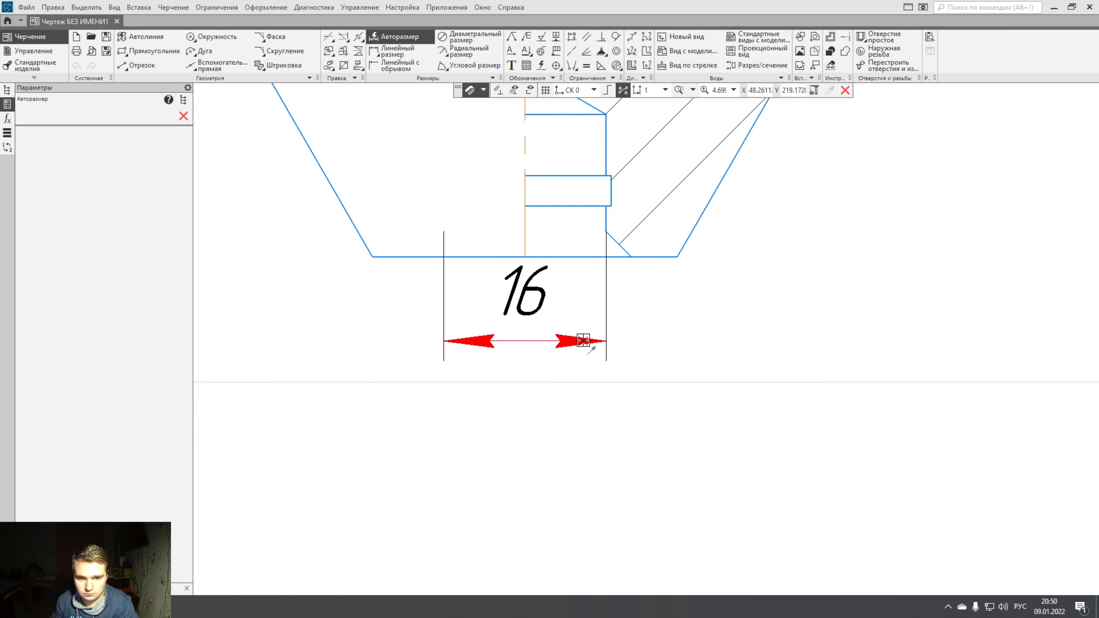
# Dimension the groove's full diameter across the centreline, placing it just below the hole diameter dimension with the text outside on the right.
pyautogui.click(611, 206)
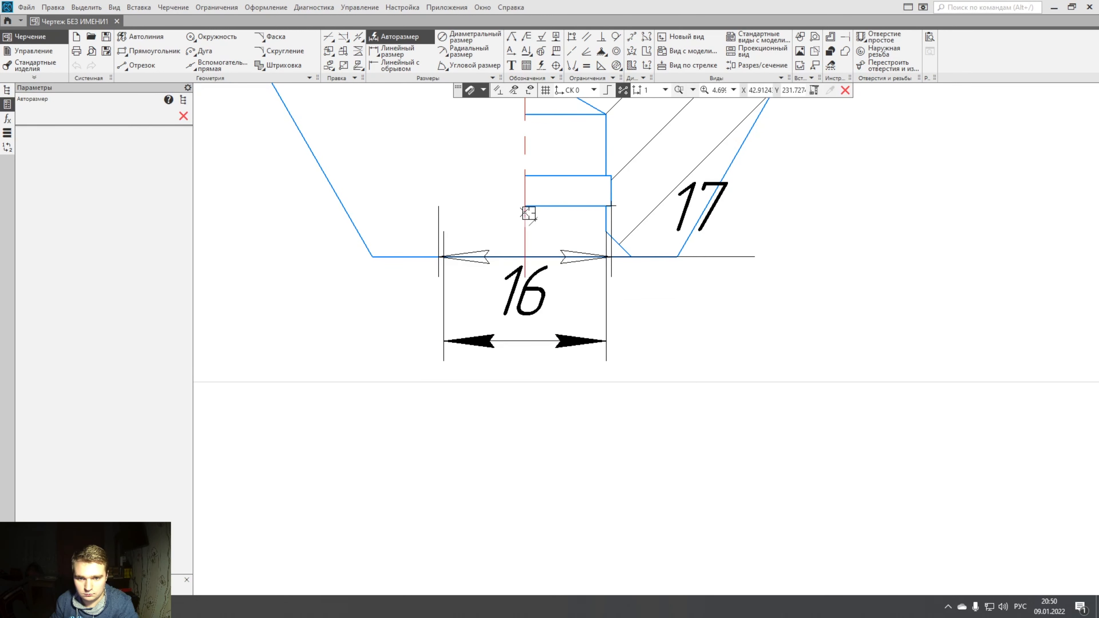
pyautogui.click(524, 214)
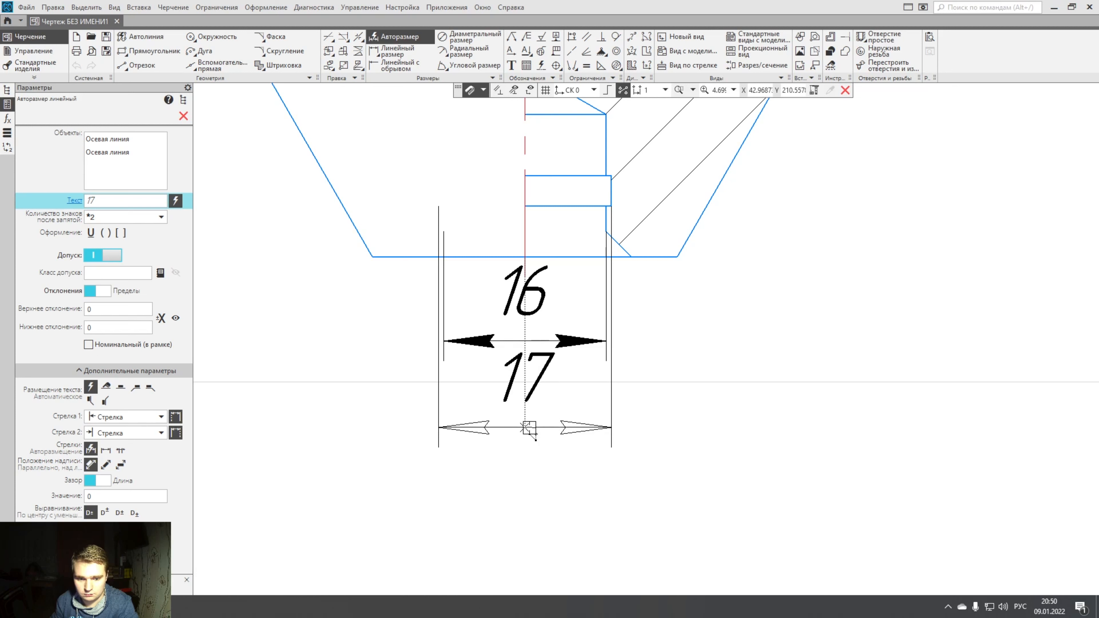
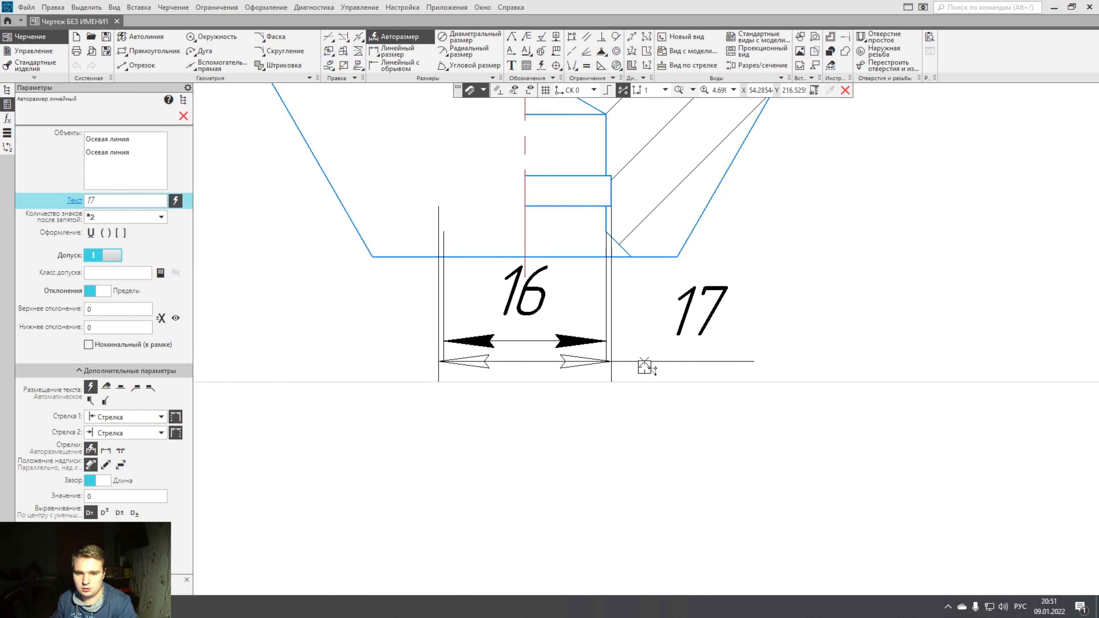
pyautogui.click(644, 369)
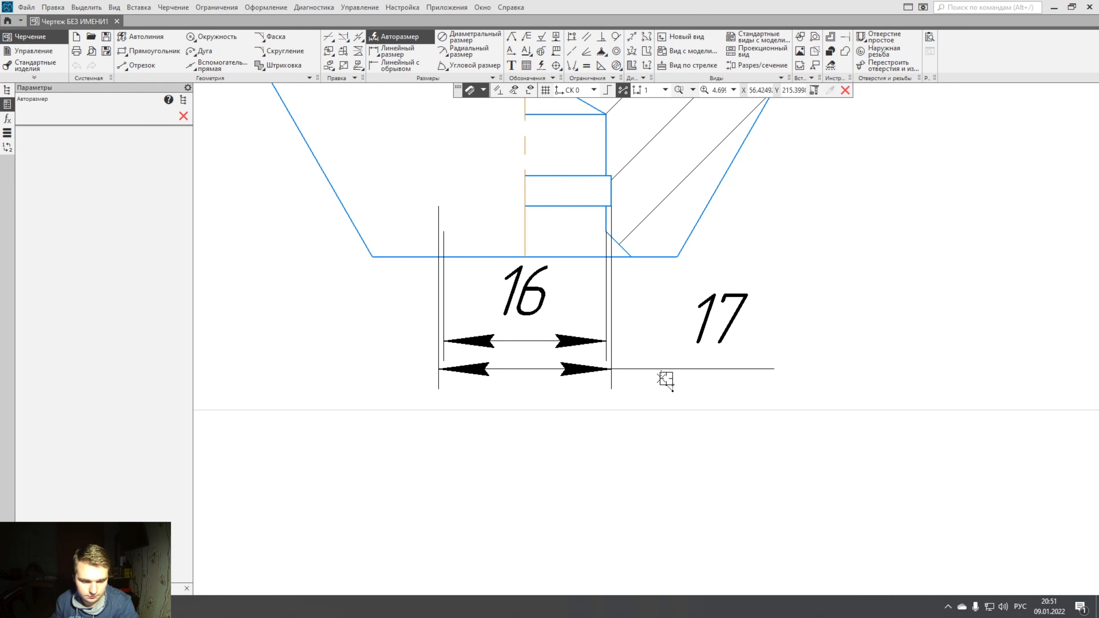
pyautogui.moveTo(677, 422); pyautogui.dragTo(690, 399, button='middle')
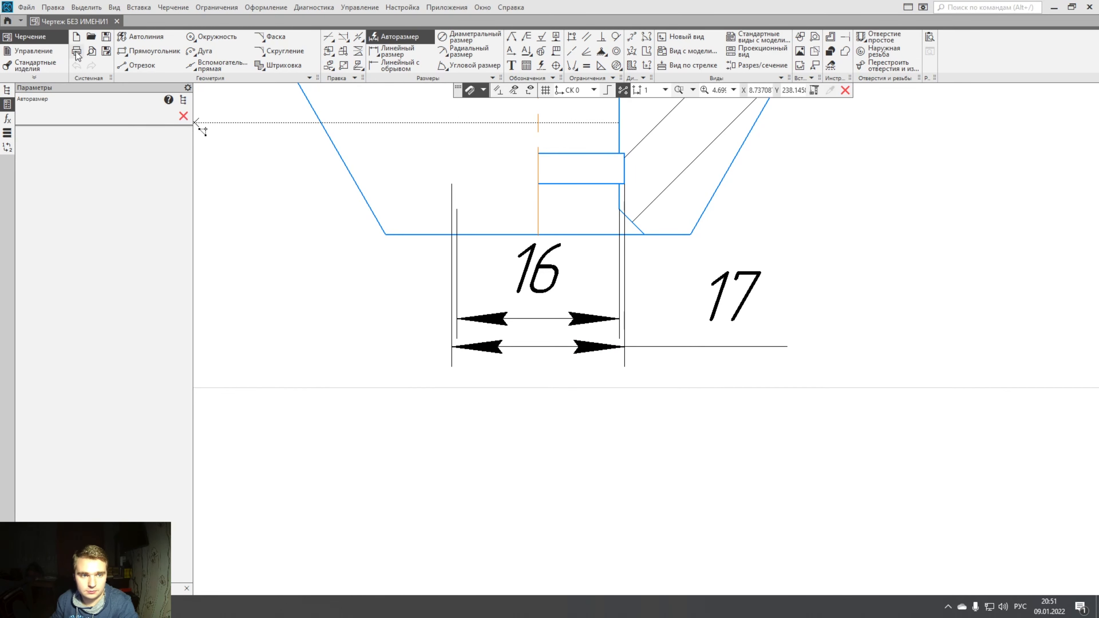
pyautogui.press('Escape')
# Move the hole diameter text outside to the left and raise the groove diameter dimension onto the same dimension line.
pyautogui.click(503, 320)
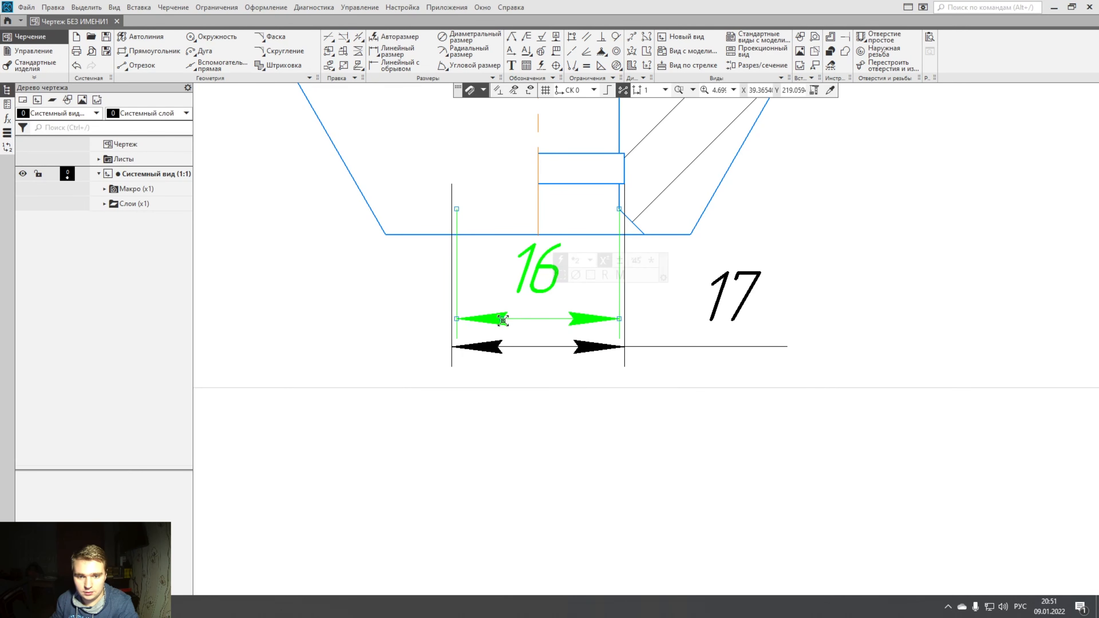
pyautogui.moveTo(503, 320); pyautogui.dragTo(448, 315)
pyautogui.click(627, 347)
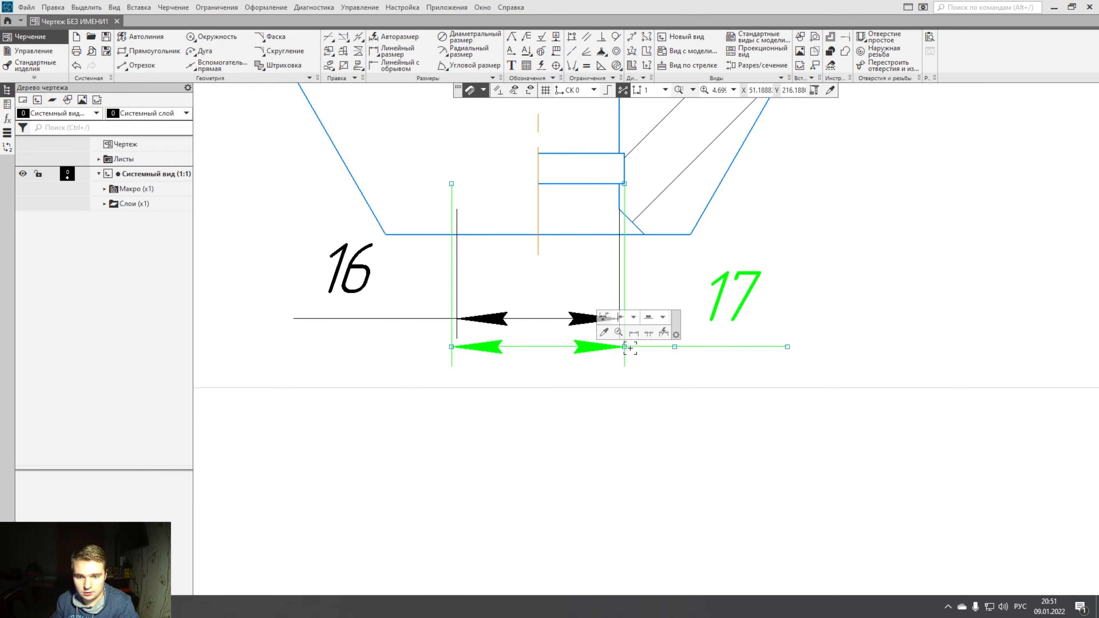
pyautogui.moveTo(625, 348); pyautogui.dragTo(623, 319)
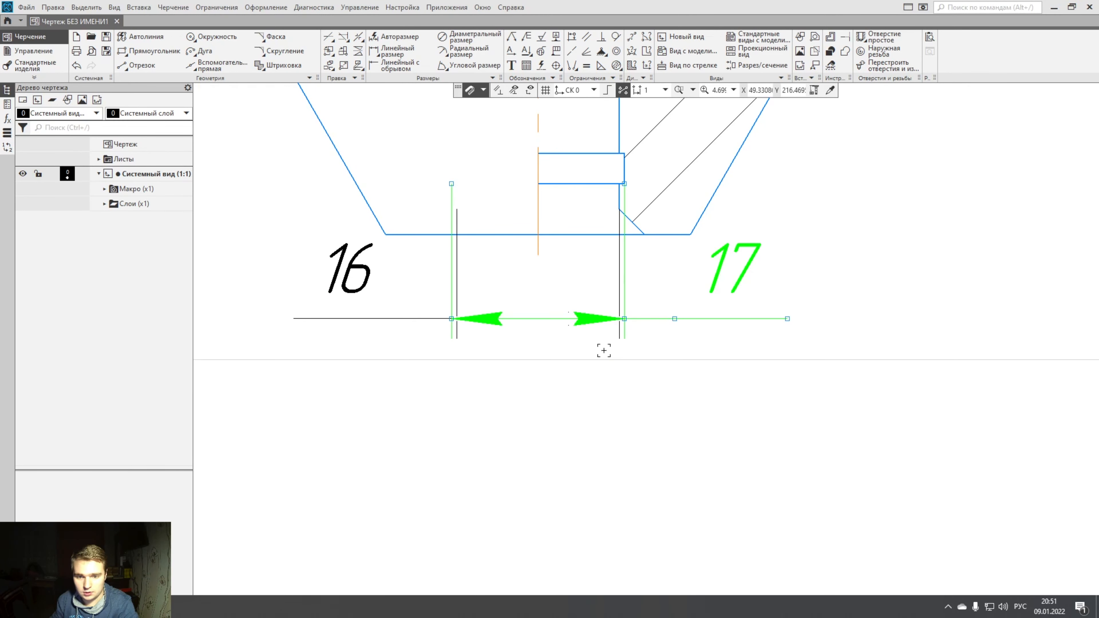
pyautogui.click(582, 398)
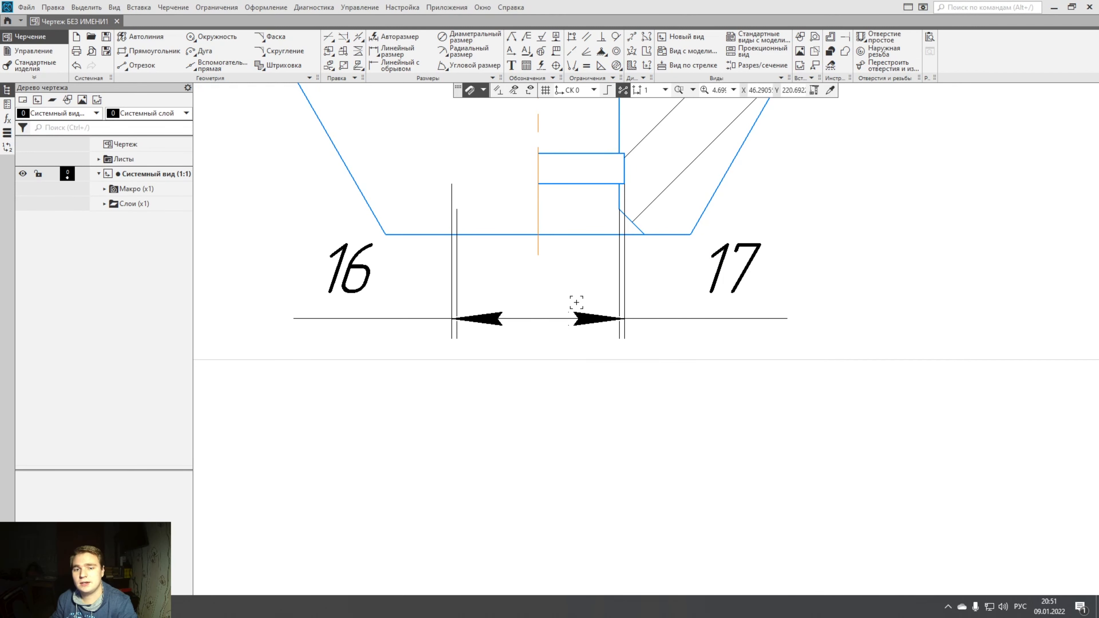
# Dimension the main view's bottom edge width with Авторазмер, placing it below the two diameter dimensions.
pyautogui.scroll(-3, 627, 336)
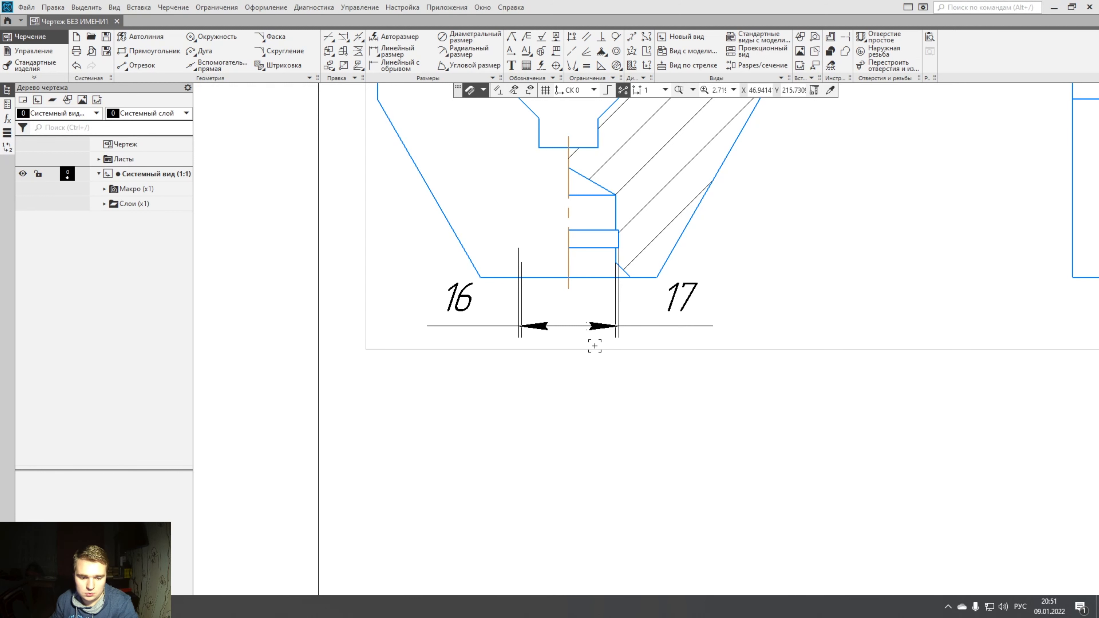
pyautogui.click(397, 36)
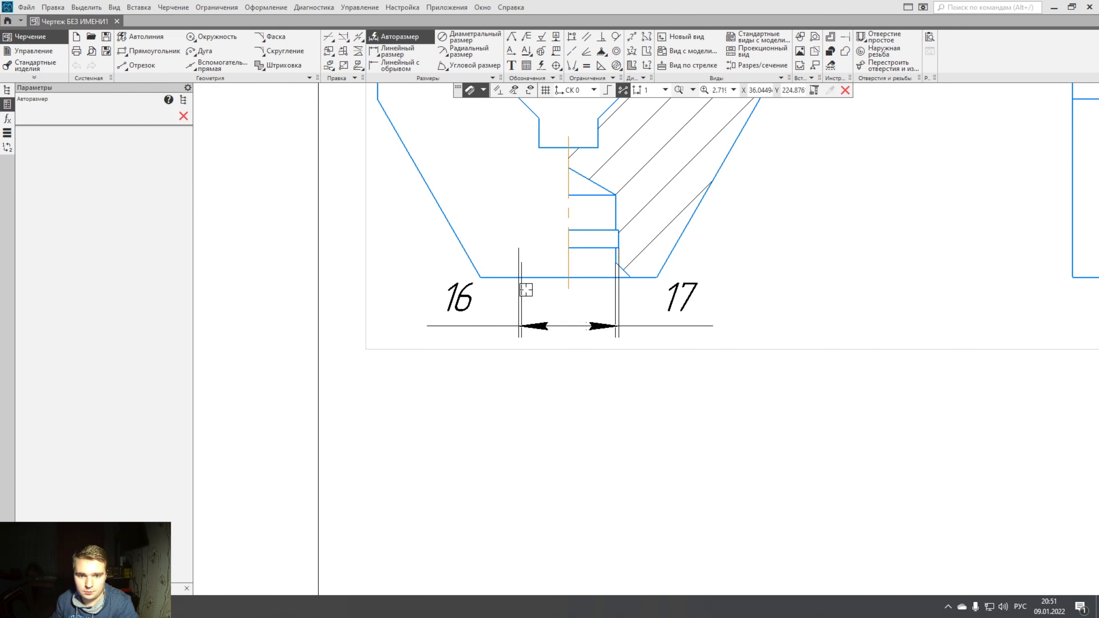
pyautogui.click(481, 277)
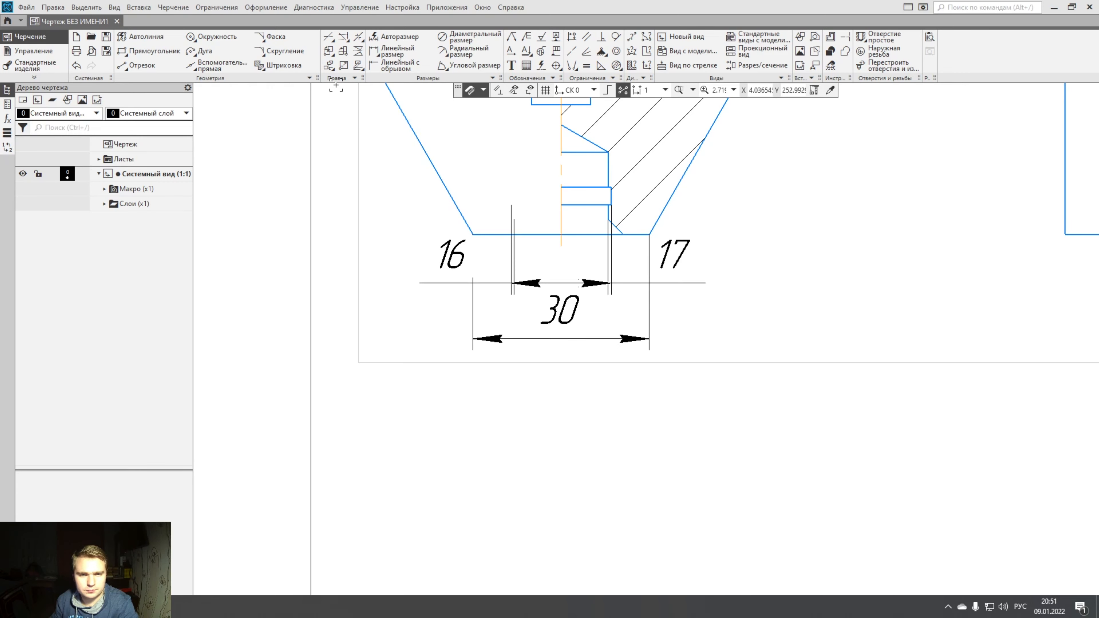
# Dimension the vertical height of the chamfer at the hole's mouth, placing it left of the main view.
pyautogui.click(396, 38)
pyautogui.scroll(3, 661, 215)
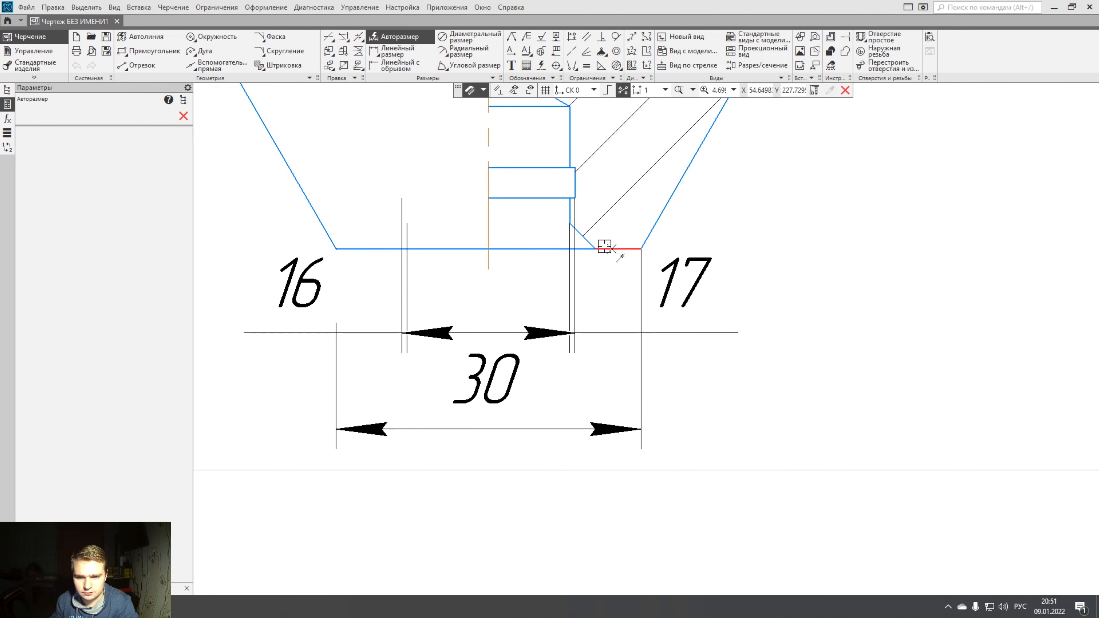
pyautogui.click(595, 249)
pyautogui.click(570, 227)
pyautogui.scroll(-3, 348, 242)
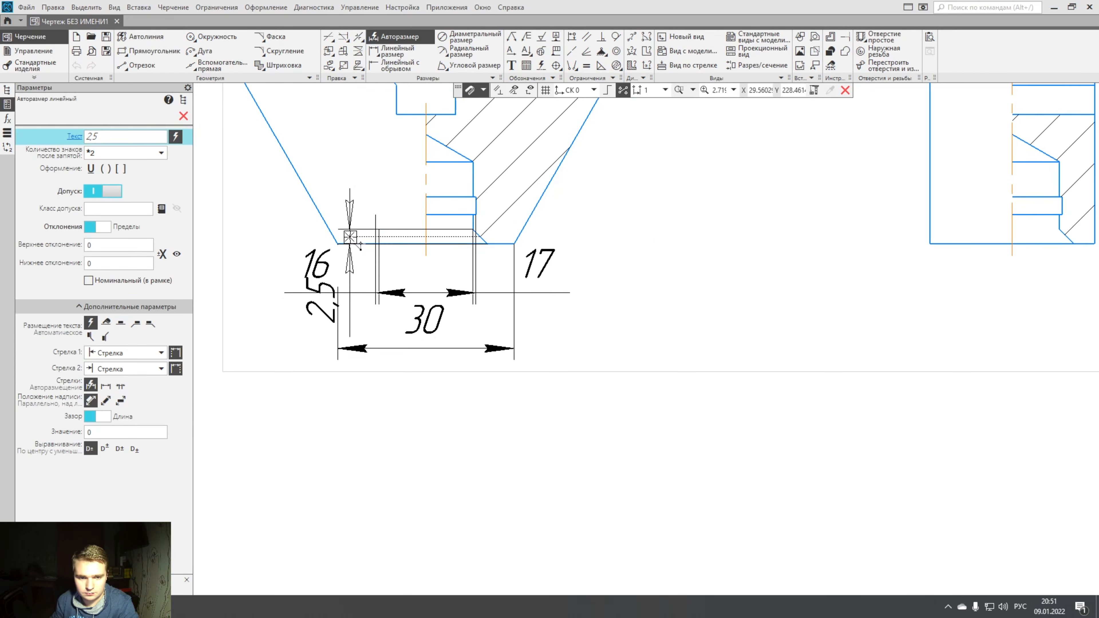
pyautogui.moveTo(348, 243); pyautogui.dragTo(491, 231, button='middle')
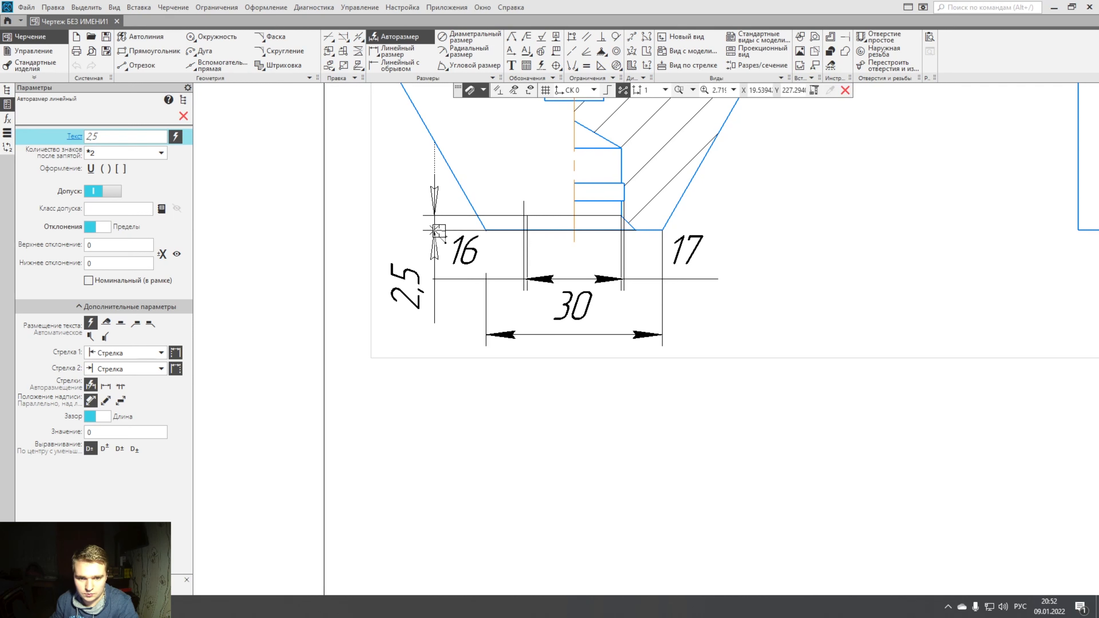
pyautogui.click(434, 230)
pyautogui.press('Escape')
# Add the ×45° suffix to the chamfer dimension's text.
pyautogui.click(405, 292)
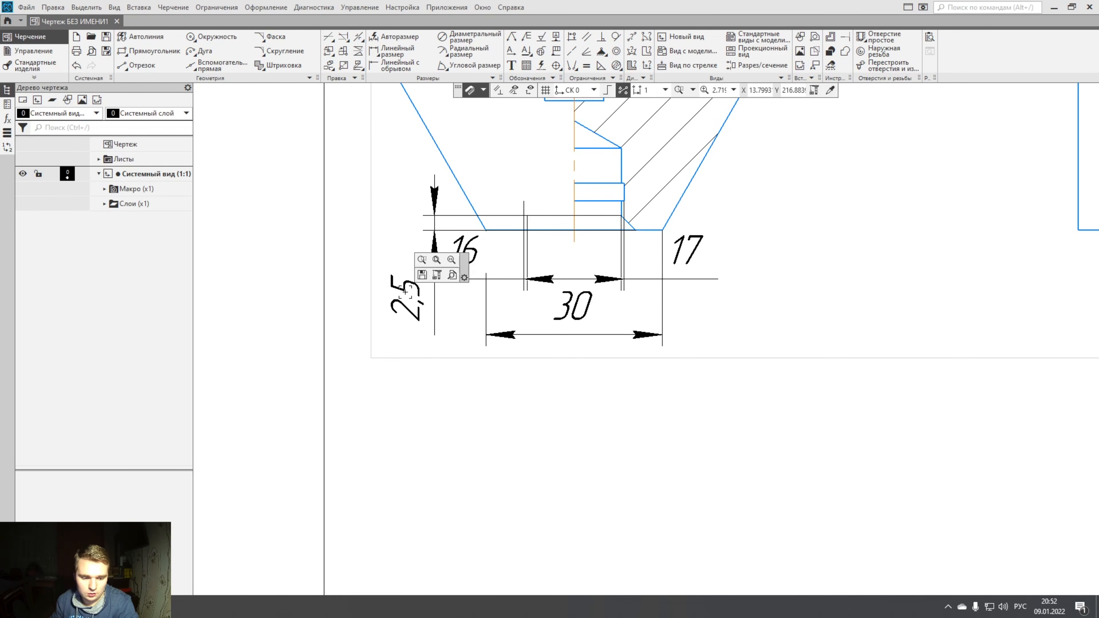
pyautogui.doubleClick(405, 293)
pyautogui.click(437, 256)
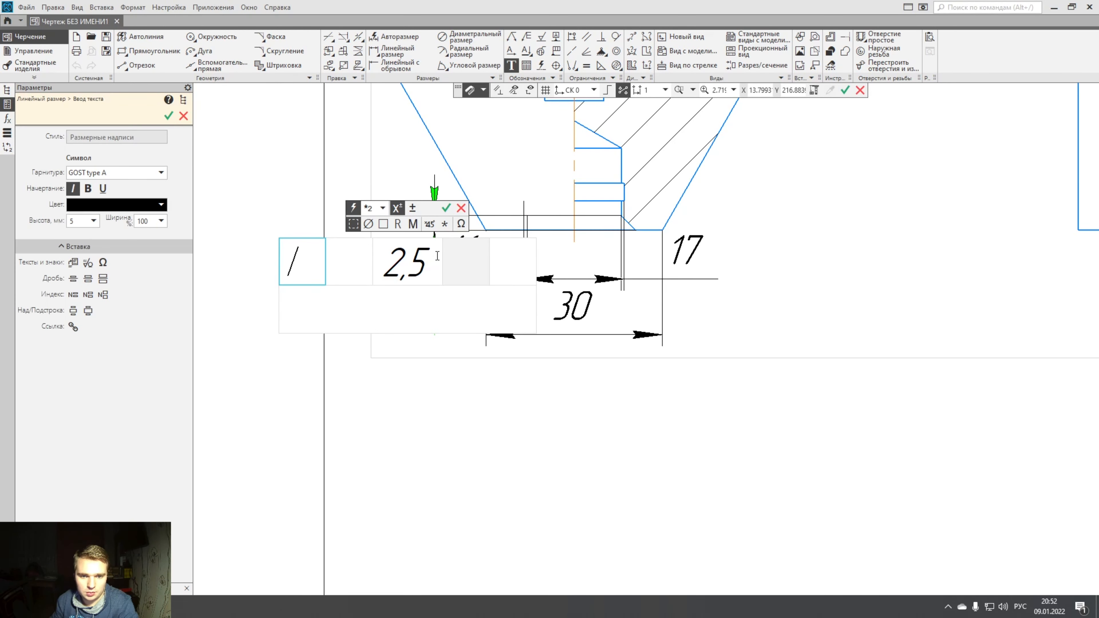
pyautogui.click(434, 223)
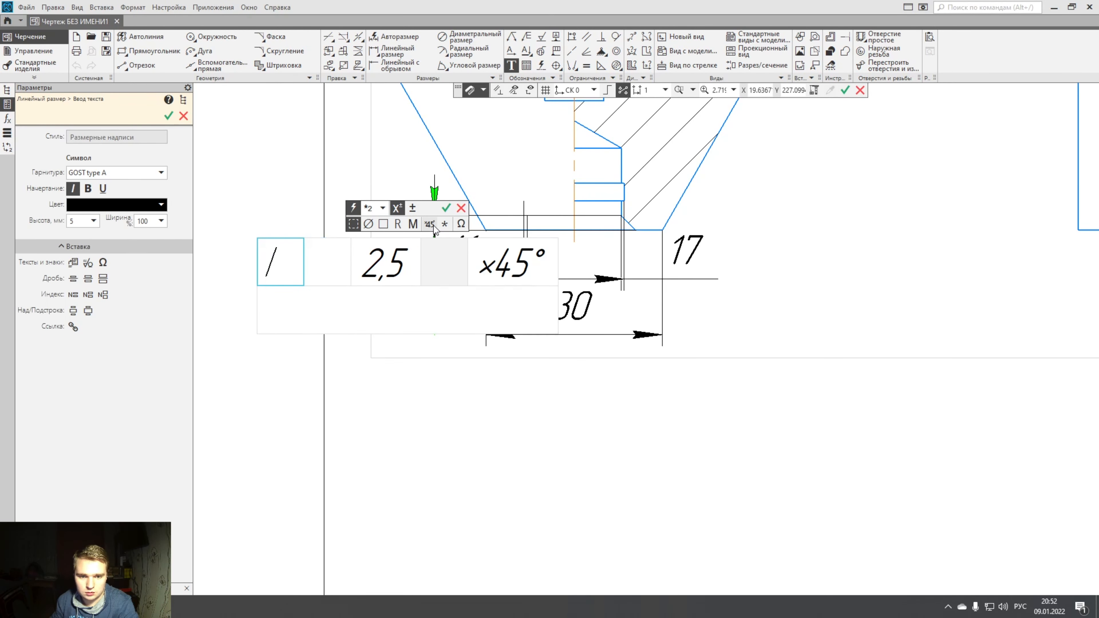
pyautogui.click(447, 209)
# Add a minimum-angle angular dimension between the main view's bottom edge and its lower-left slanted edge, placed outside the contour.
pyautogui.scroll(-2, 557, 441)
pyautogui.moveTo(667, 435); pyautogui.dragTo(677, 490, button='middle')
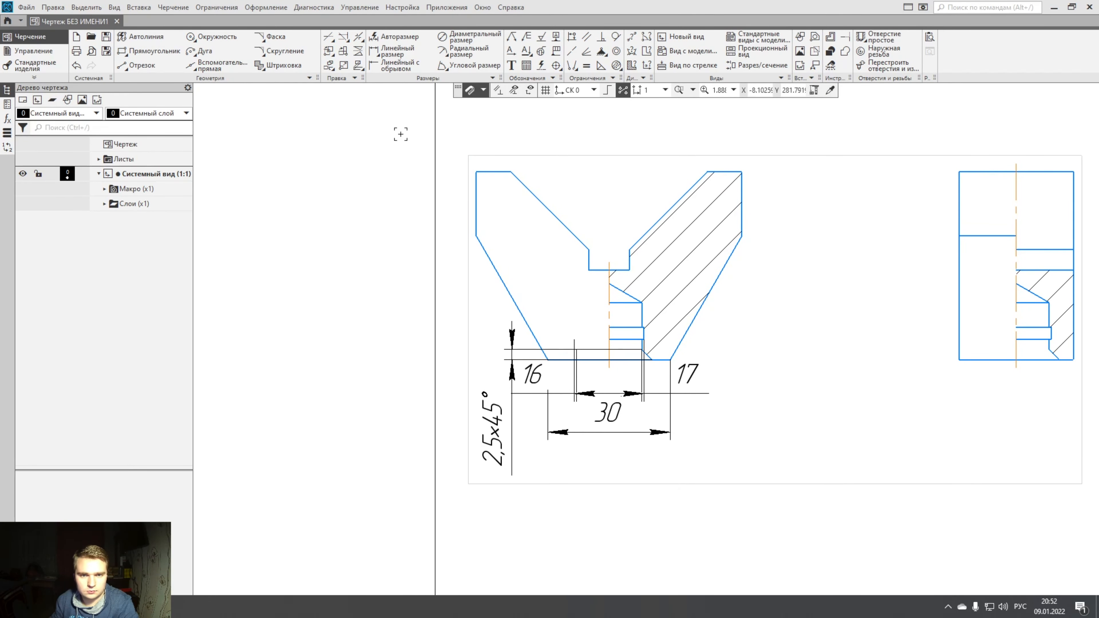
pyautogui.click(454, 67)
pyautogui.click(597, 360)
pyautogui.click(532, 334)
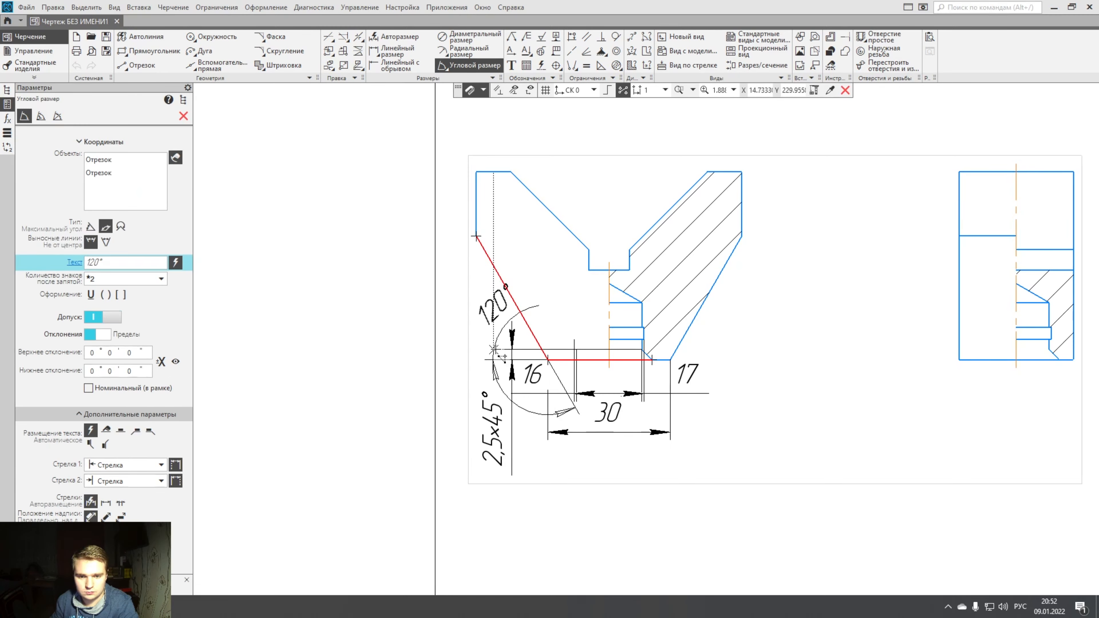
pyautogui.click(106, 242)
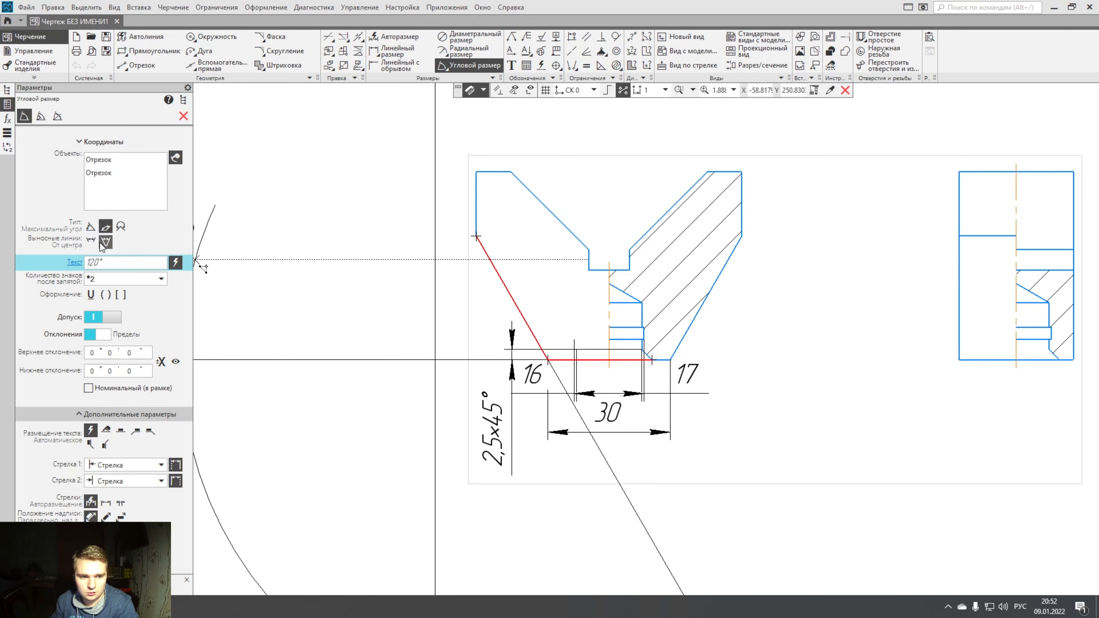
pyautogui.click(91, 241)
pyautogui.click(90, 226)
pyautogui.scroll(1, 476, 325)
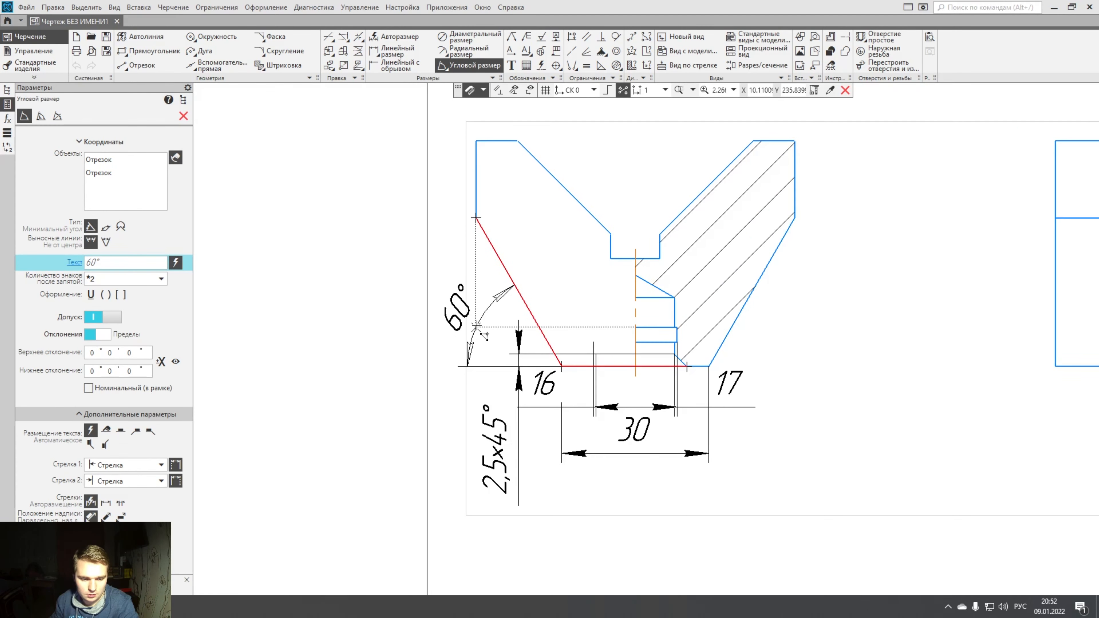
pyautogui.scroll(4, 476, 324)
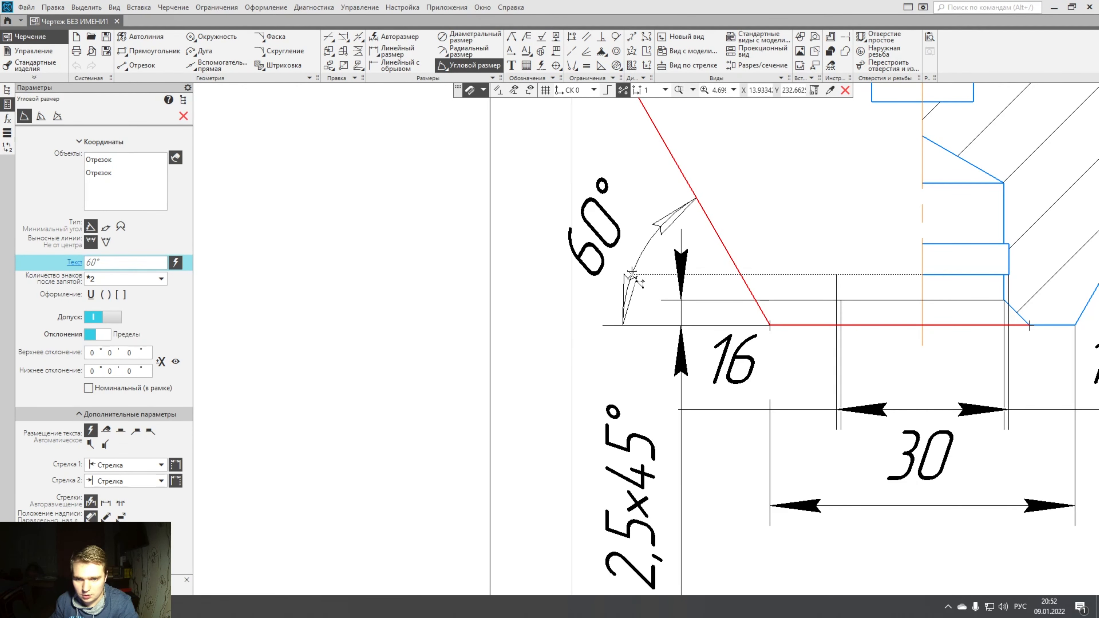
pyautogui.click(634, 273)
pyautogui.scroll(-4, 634, 276)
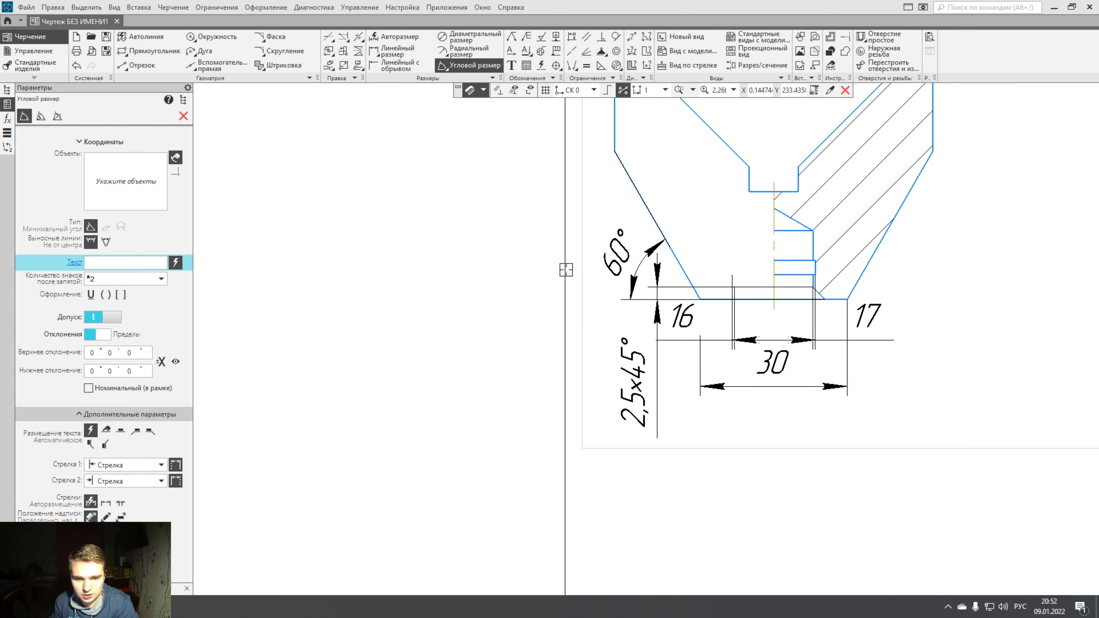
pyautogui.scroll(-2, 565, 269)
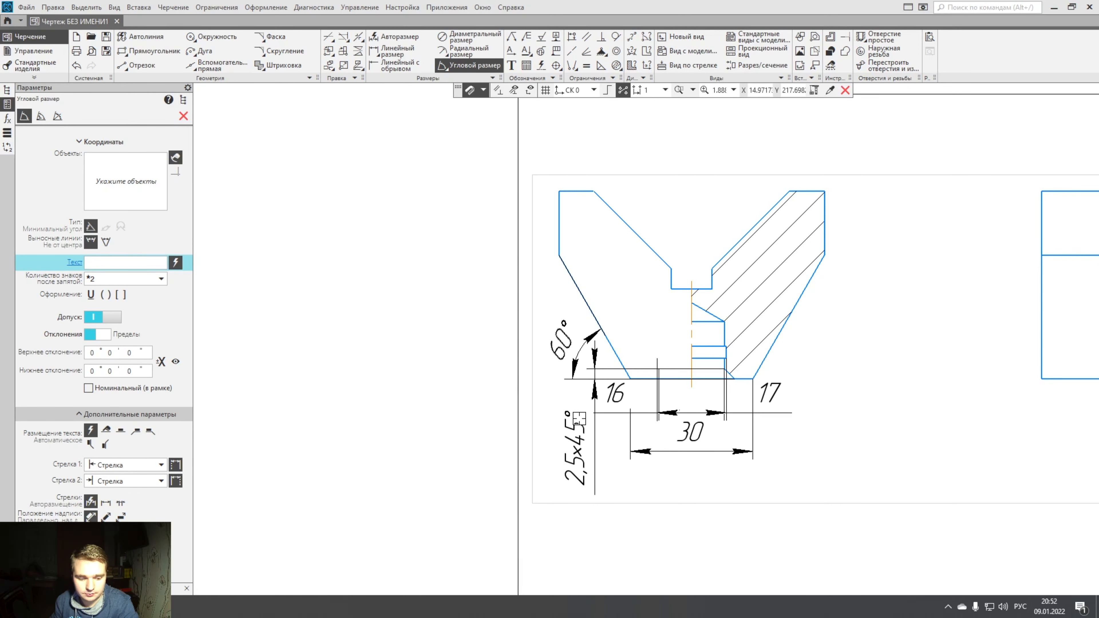
pyautogui.scroll(3, 580, 419)
pyautogui.moveTo(717, 303)
pyautogui.mouseDown(button='middle')
pyautogui.moveTo(584, 370)
pyautogui.moveTo(611, 351)
pyautogui.moveTo(908, 359)
pyautogui.mouseUp(button='middle')
pyautogui.moveTo(594, 355); pyautogui.dragTo(682, 427, button='middle')
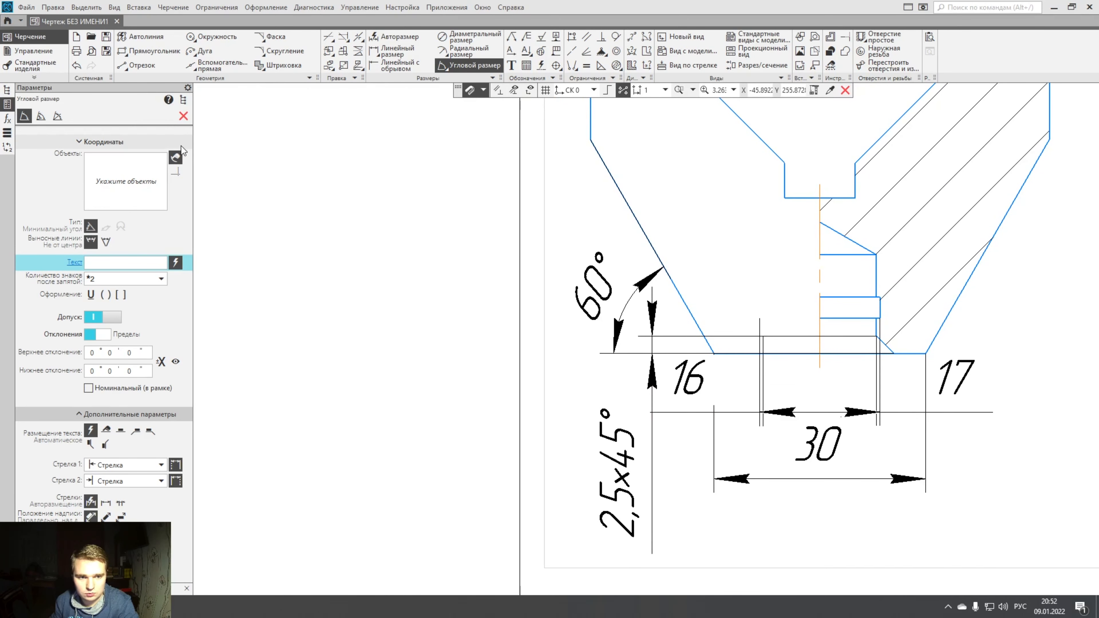
# Dimension the notch's depth from the main view's upper-left corner to the notch bottom with Авторазмер, placing it left of the view.
pyautogui.click(183, 116)
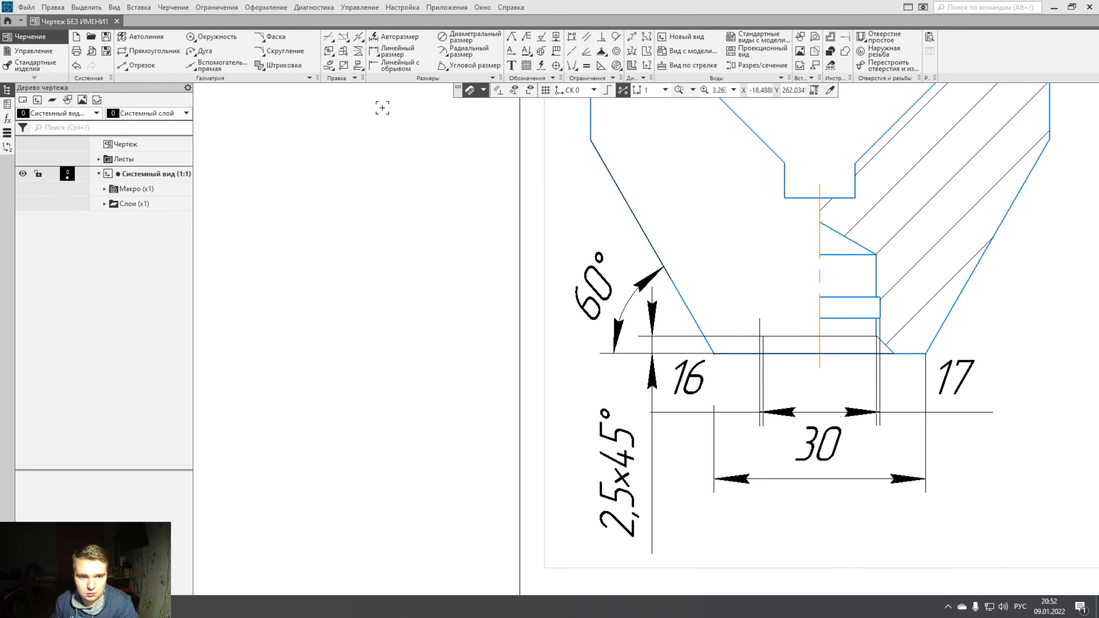
pyautogui.click(396, 37)
pyautogui.scroll(-2, 493, 183)
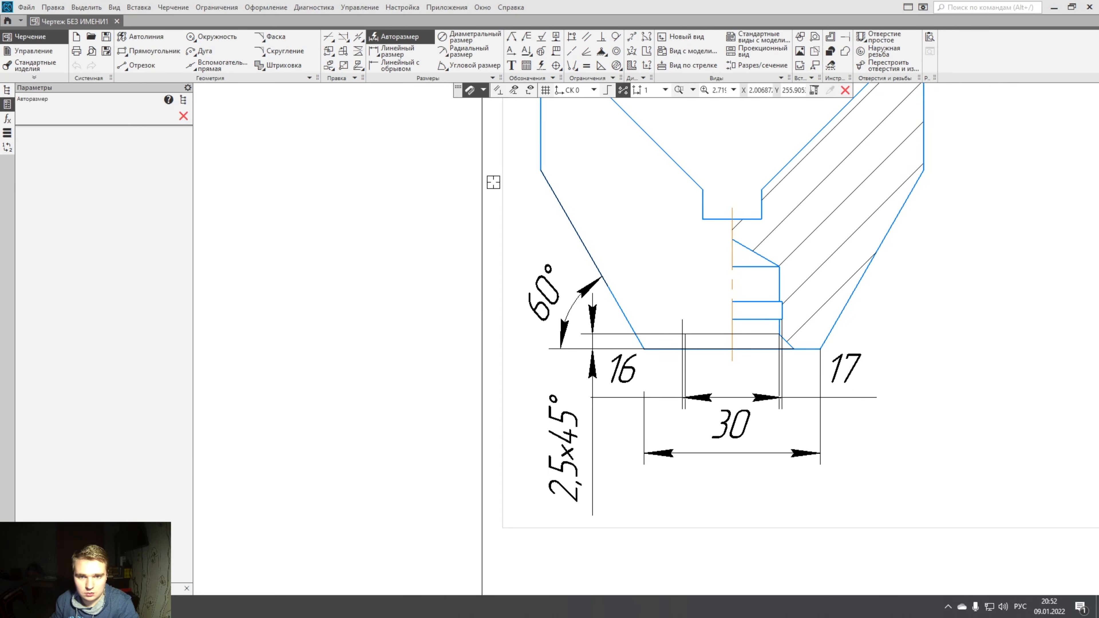
pyautogui.click(491, 164)
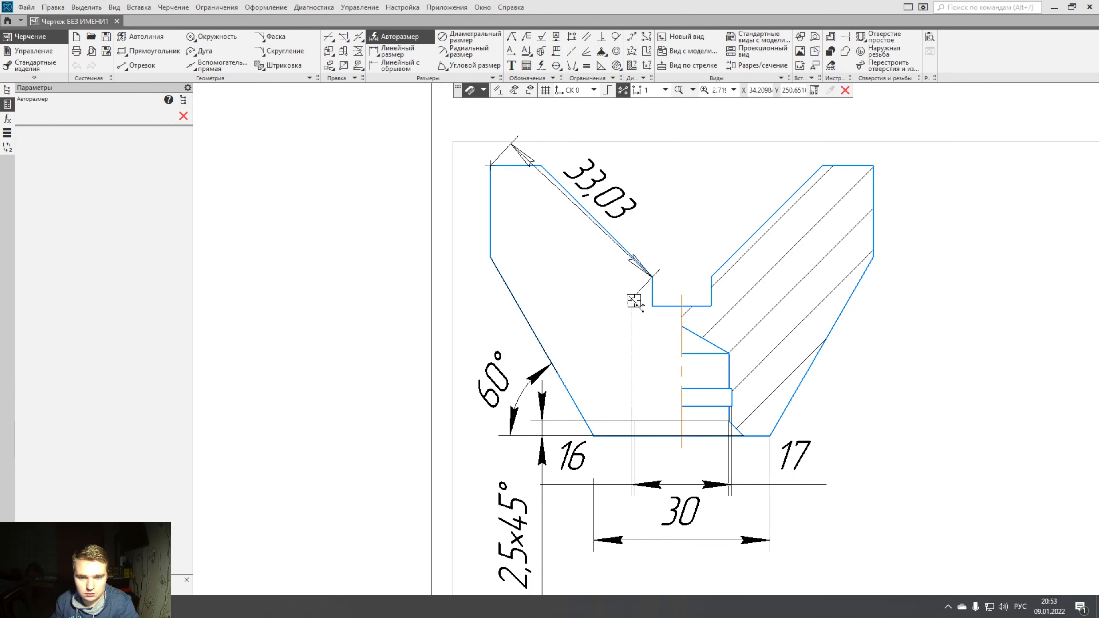
pyautogui.click(660, 315)
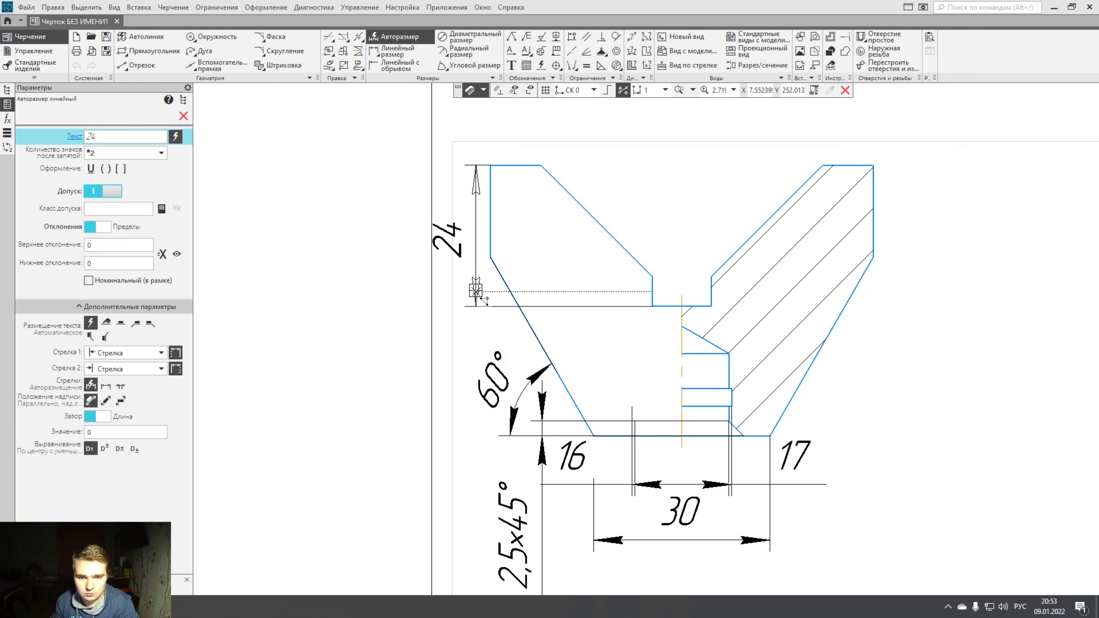
pyautogui.click(491, 300)
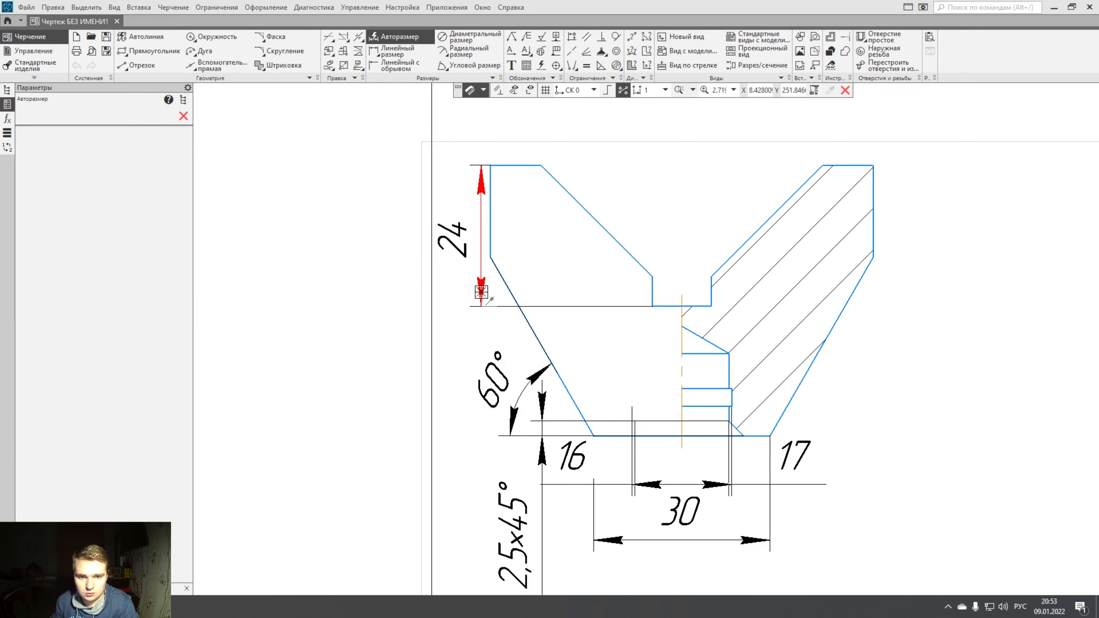
pyautogui.moveTo(490, 300); pyautogui.dragTo(517, 275, button='middle')
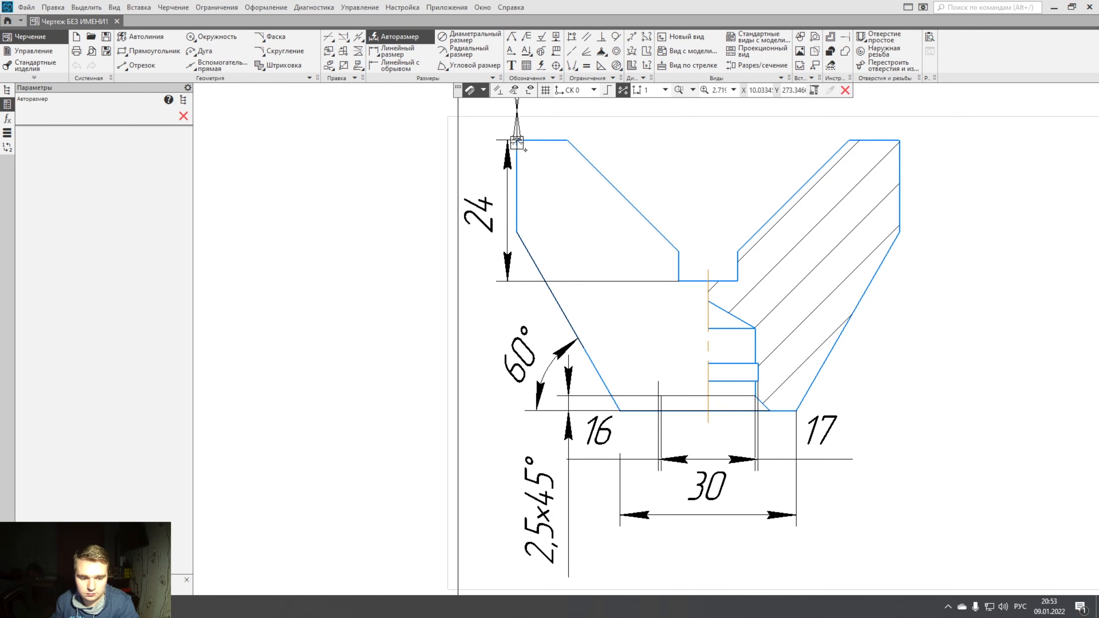
# Dimension the main view's overall height from its upper-left corner to its bottom edge, placing it left of the notch depth dimension.
pyautogui.click(517, 140)
pyautogui.click(621, 410)
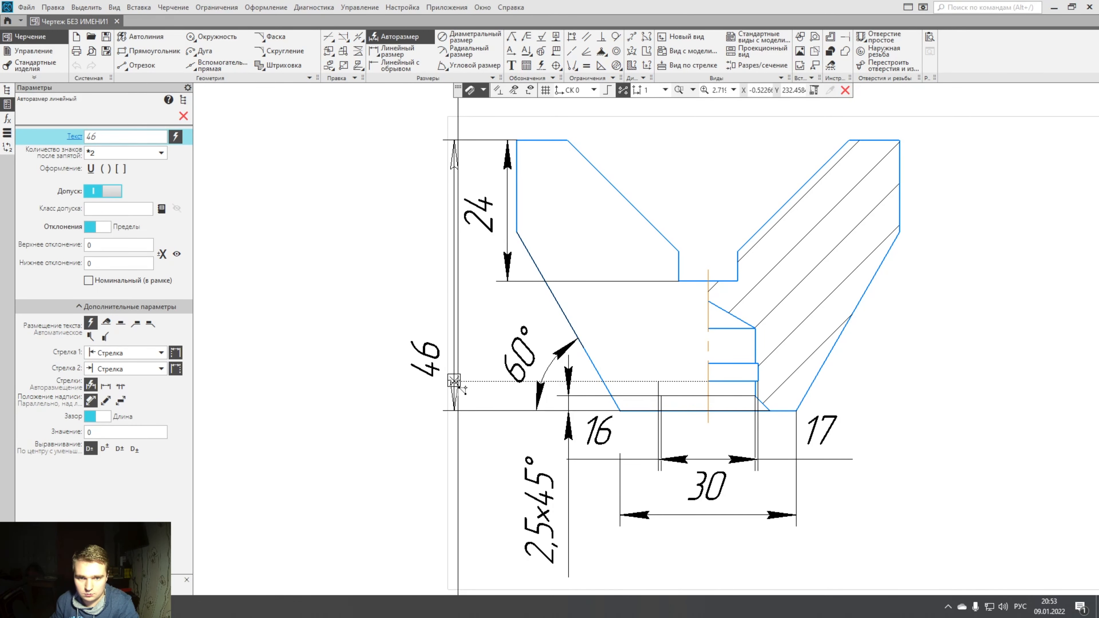
pyautogui.scroll(-3, 446, 372)
pyautogui.scroll(2, 466, 307)
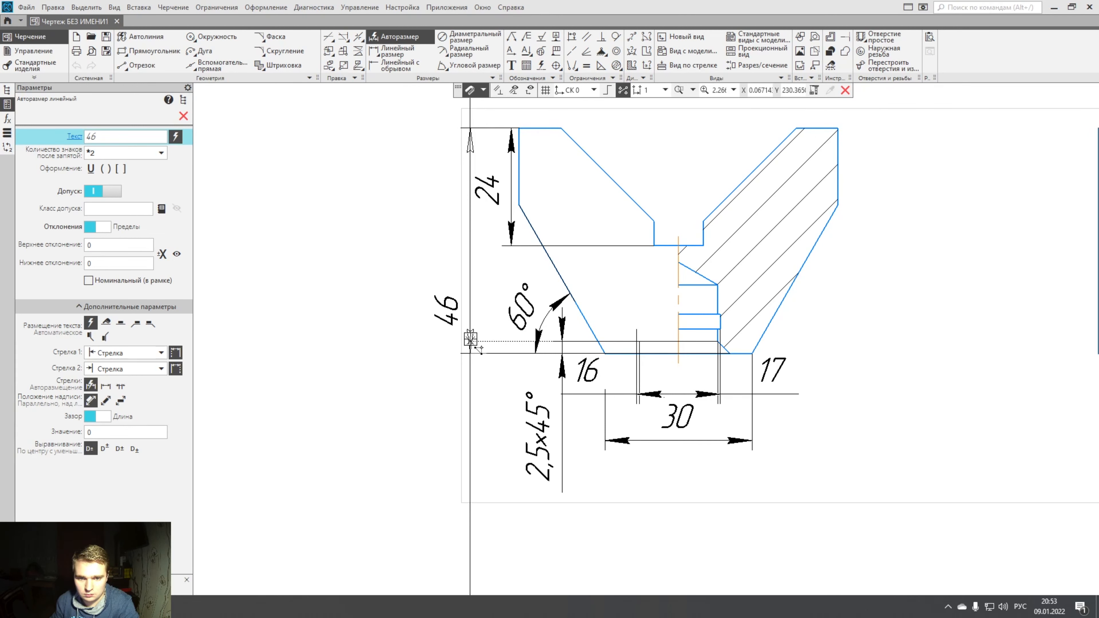
pyautogui.click(472, 342)
pyautogui.click(183, 116)
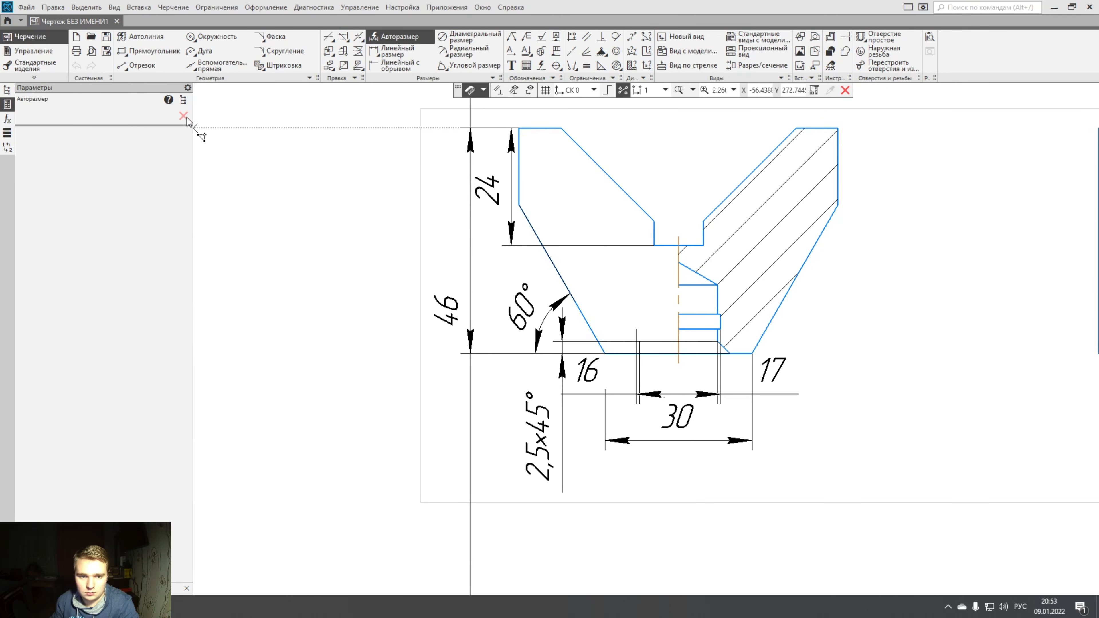
# Shift the overall height dimension's text upward along its dimension line, clear of the 60° angular dimension.
pyautogui.click(448, 321)
pyautogui.moveTo(470, 328); pyautogui.dragTo(470, 263)
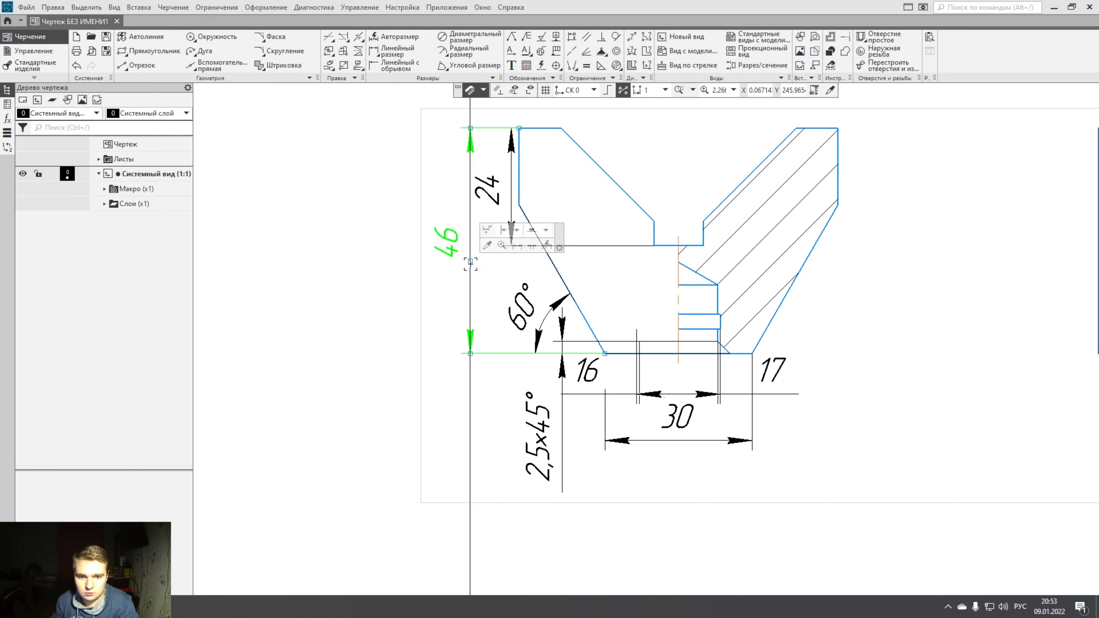
pyautogui.click(366, 302)
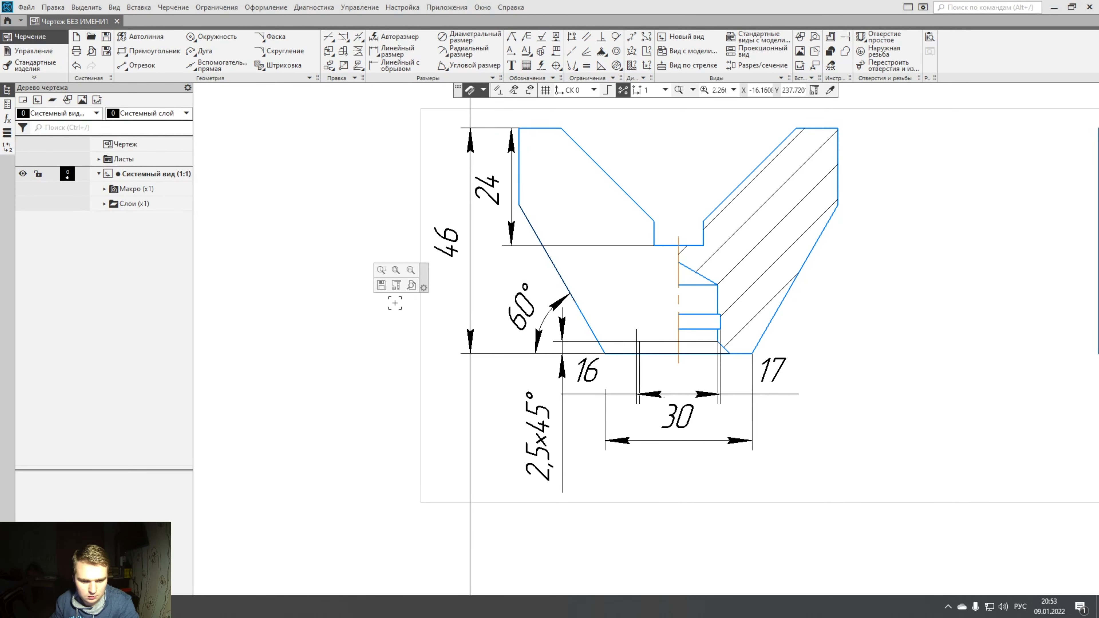
# Dimension the width of the rectangular slot at the notch's bottom with Авторазмер, placing it above the slot inside the notch.
pyautogui.scroll(-1, 613, 290)
pyautogui.scroll(3, 535, 289)
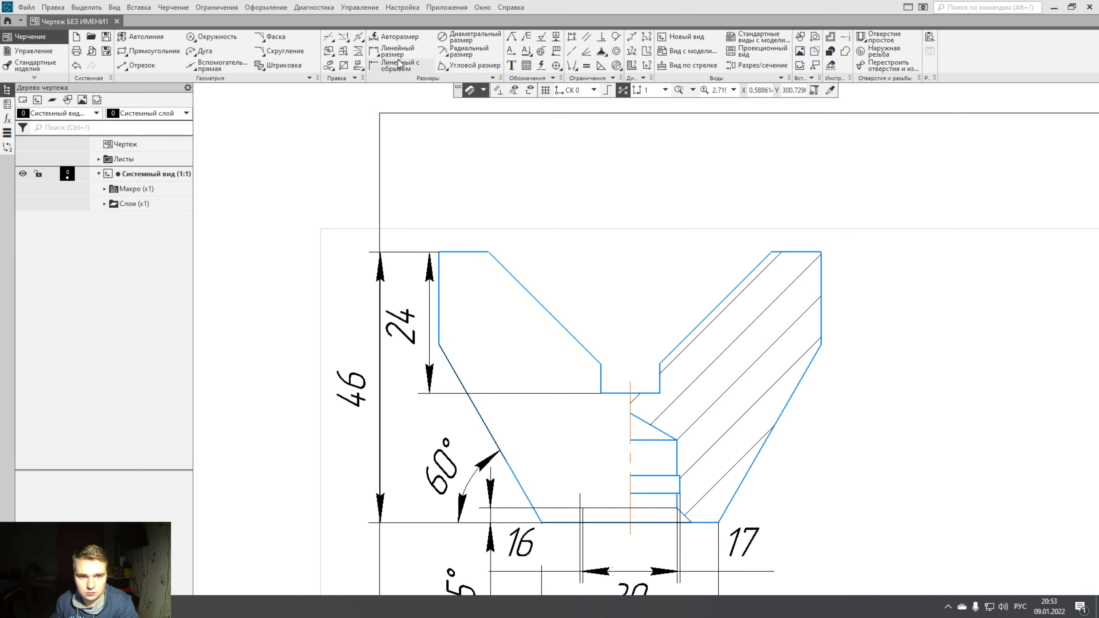
pyautogui.click(400, 36)
pyautogui.click(601, 363)
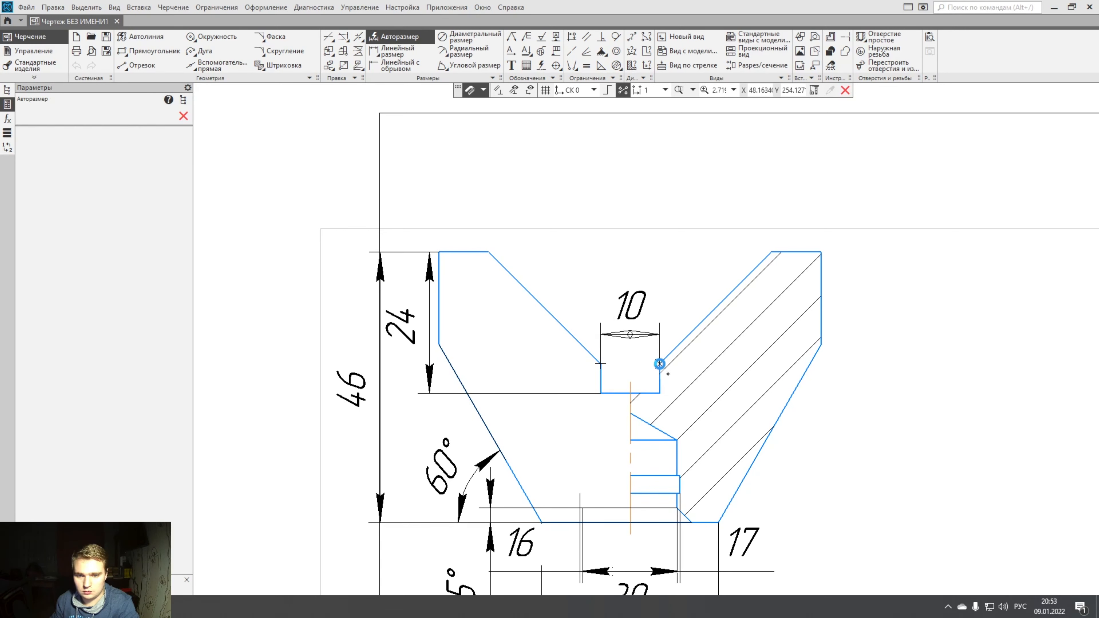
pyautogui.click(660, 364)
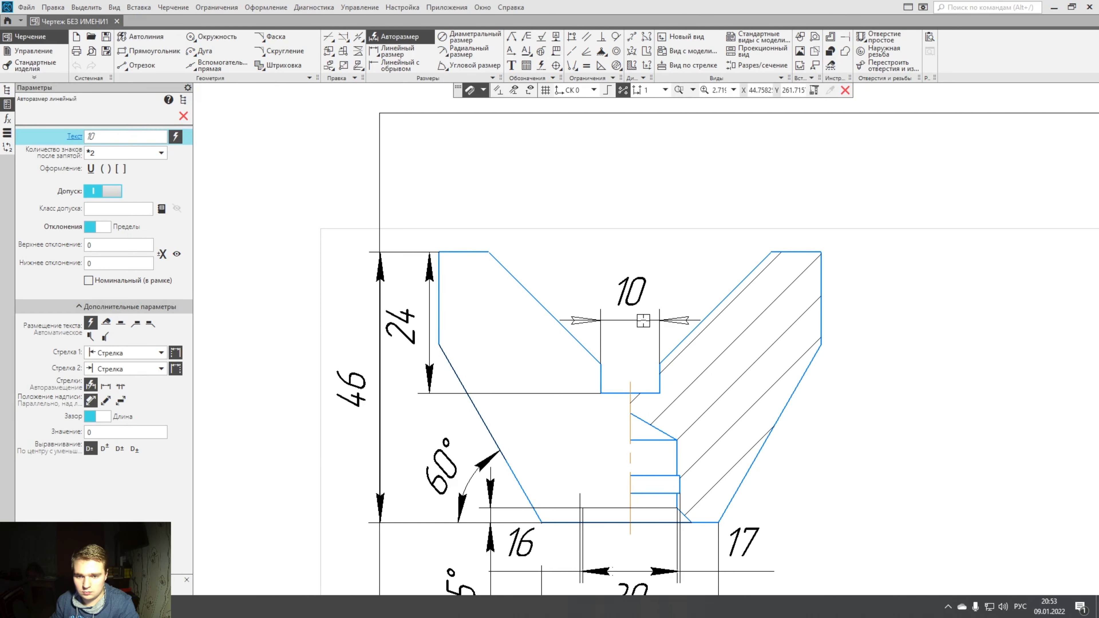
pyautogui.click(643, 320)
pyautogui.moveTo(642, 321); pyautogui.dragTo(614, 303, button='middle')
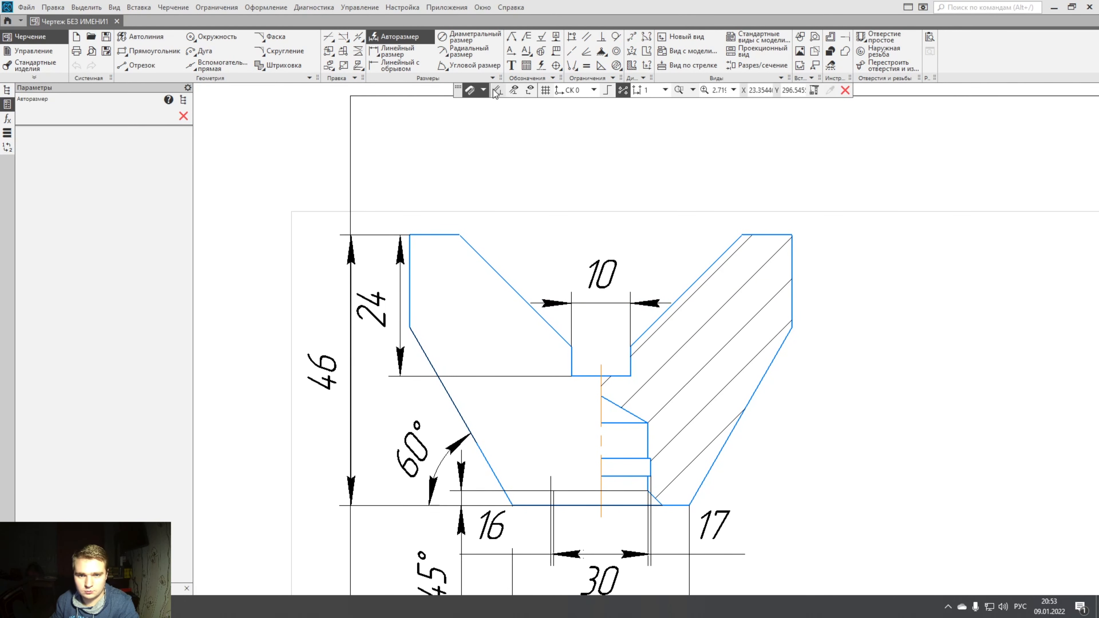
# Add an angular dimension between the notch's two slanted sides with extension lines from the centre, placed above the slot width dimension.
pyautogui.click(480, 66)
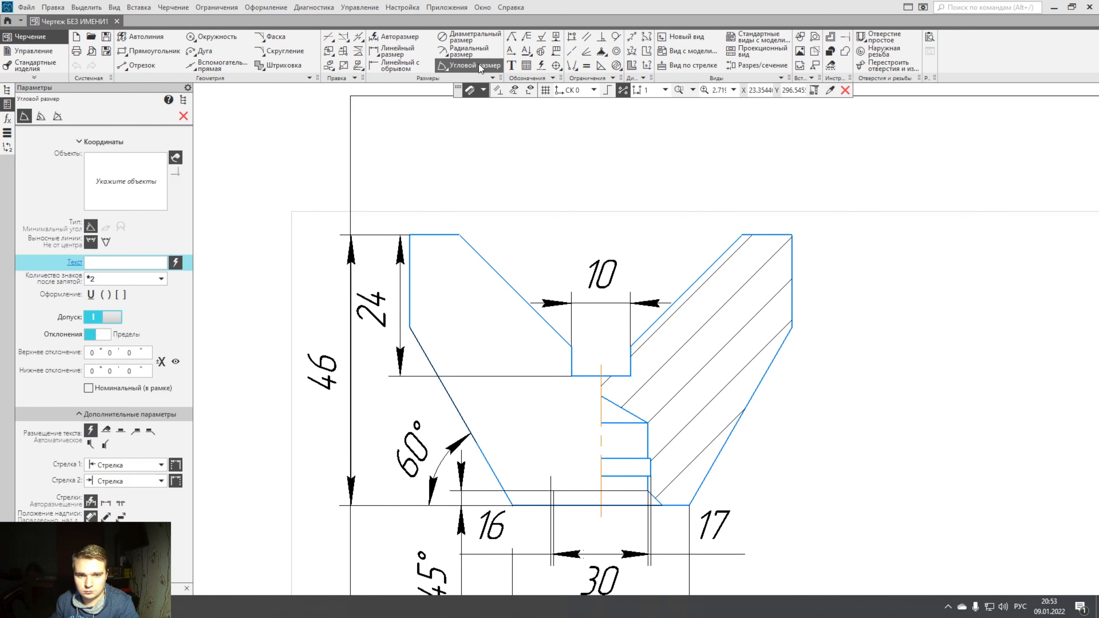
pyautogui.click(106, 241)
pyautogui.click(554, 329)
pyautogui.click(640, 337)
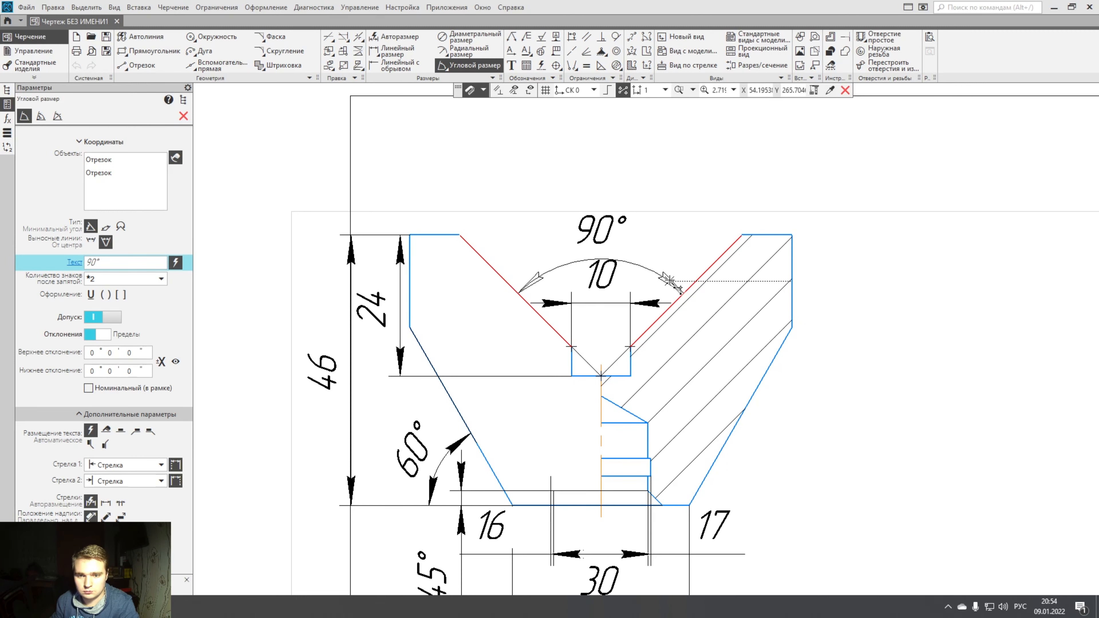
pyautogui.click(675, 276)
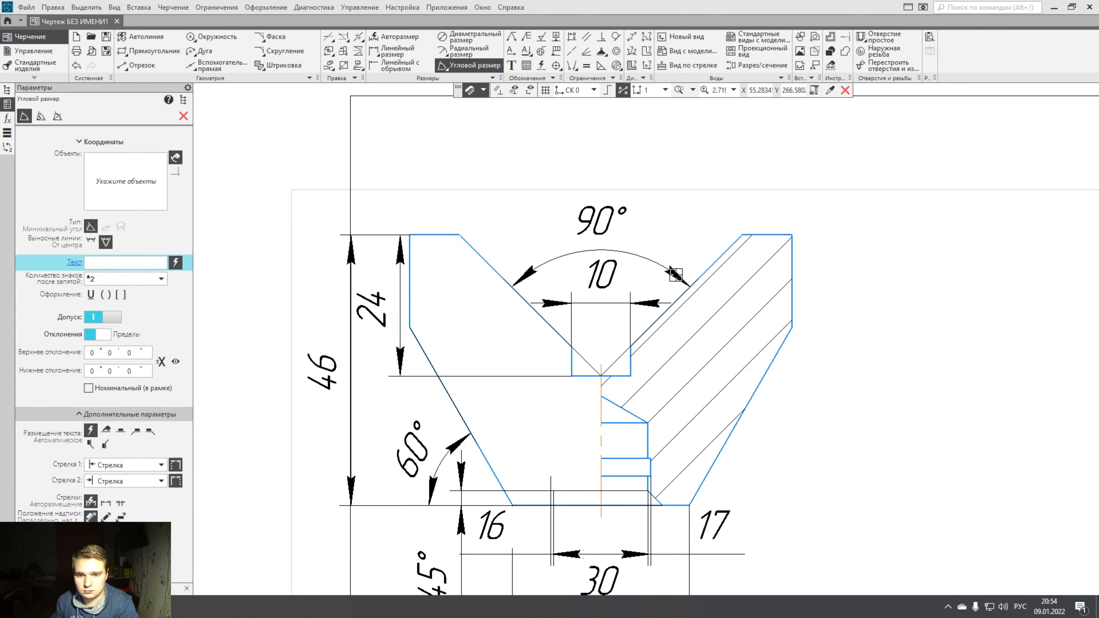
pyautogui.moveTo(675, 275); pyautogui.dragTo(657, 304, button='middle')
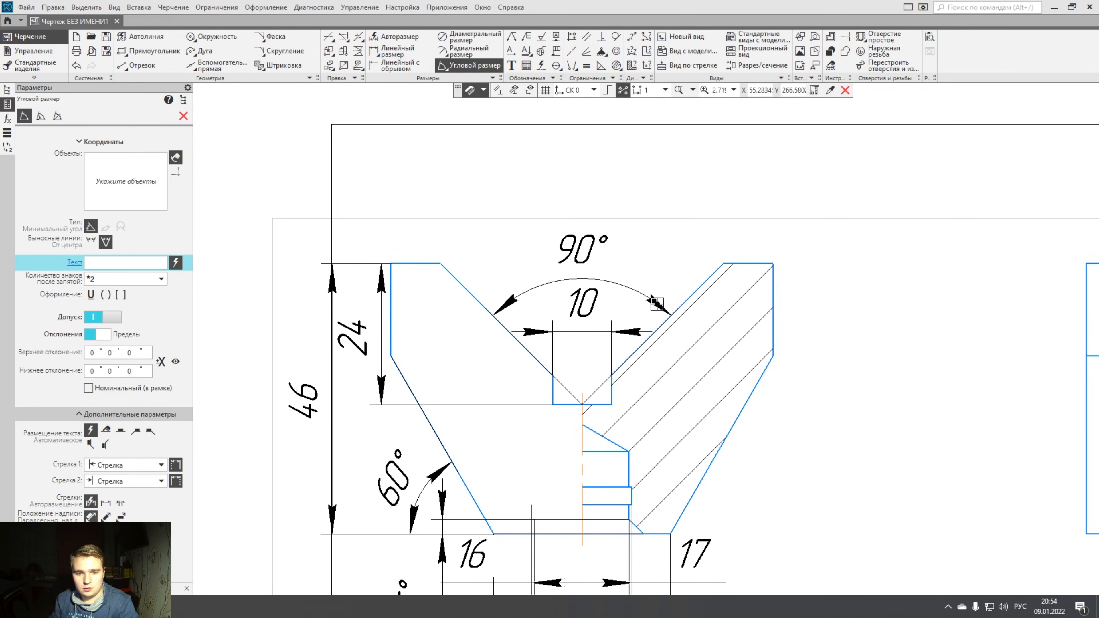
# Dimension the notch's opening width between its two upper corners with Авторазмер, placing it above the notch's angular dimension.
pyautogui.click(393, 36)
pyautogui.click(441, 263)
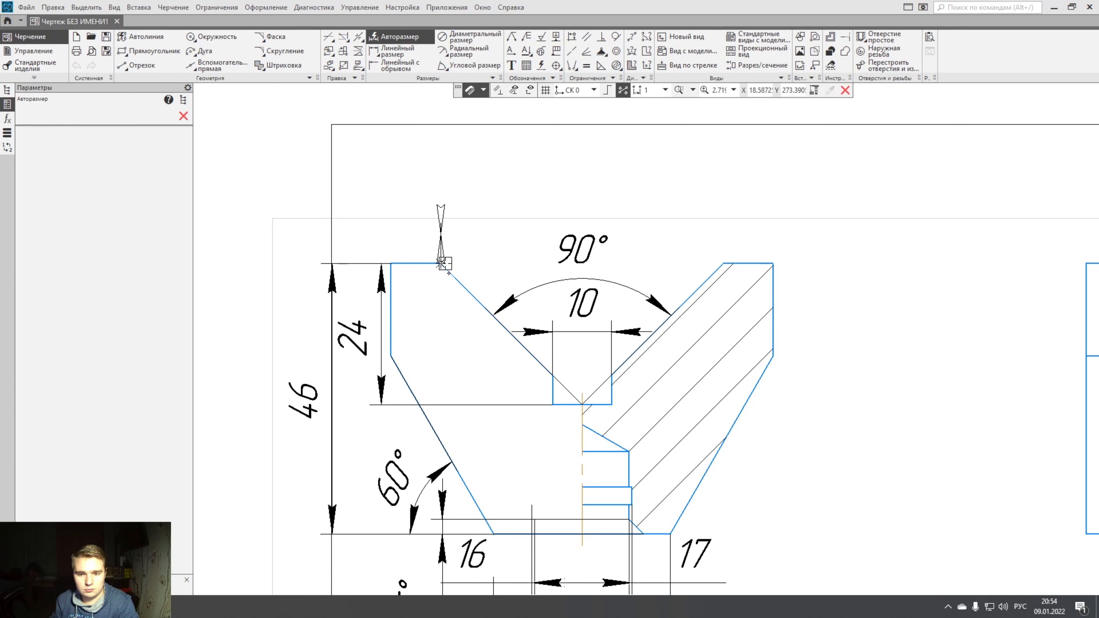
pyautogui.click(718, 262)
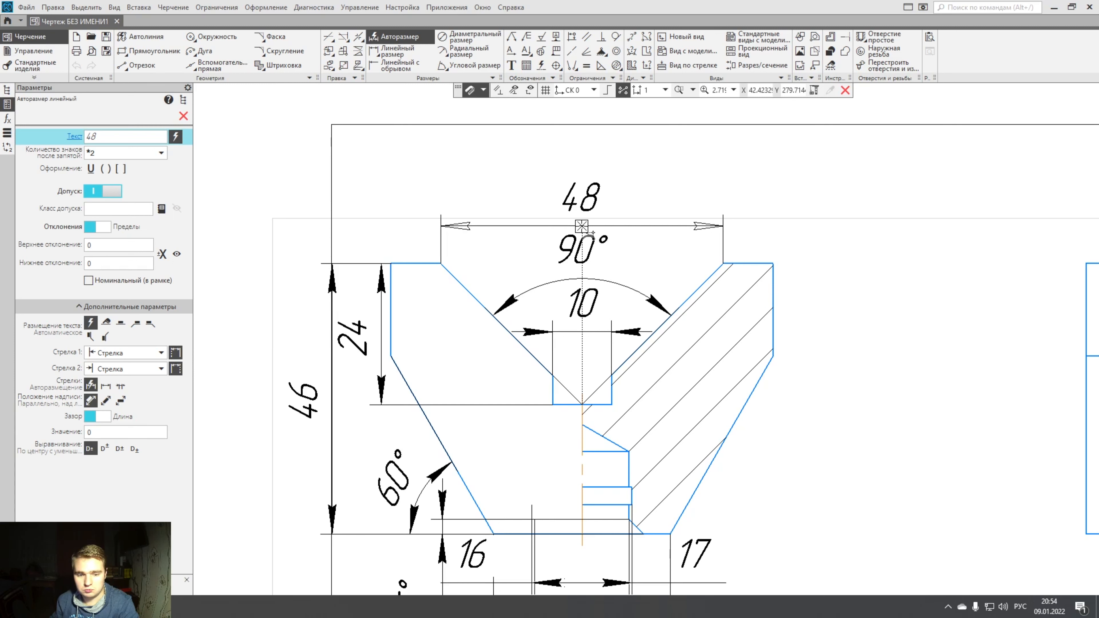
pyautogui.click(591, 234)
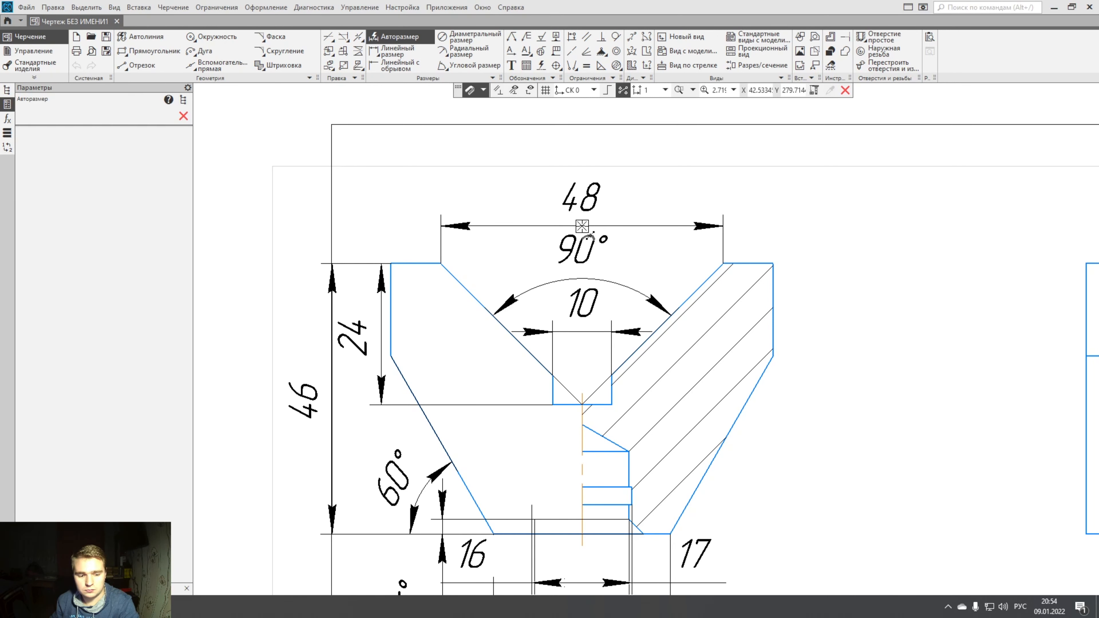
pyautogui.moveTo(465, 221); pyautogui.dragTo(447, 283, button='middle')
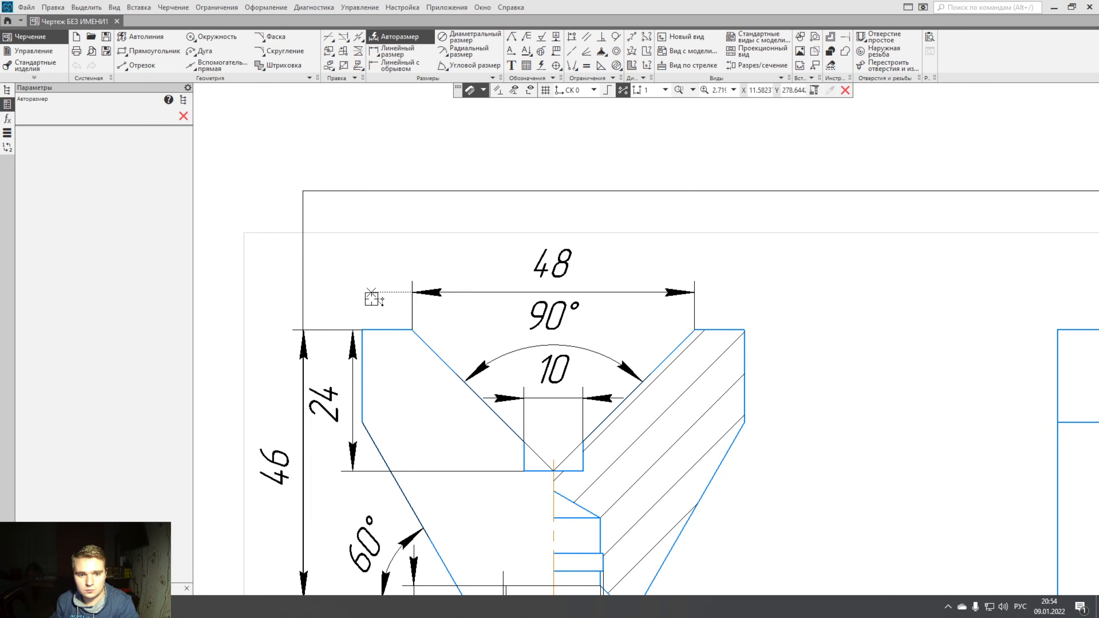
# Dimension the main view's overall width between its outer upper corners, placing it above the notch opening dimension with the text right of centre.
pyautogui.click(363, 330)
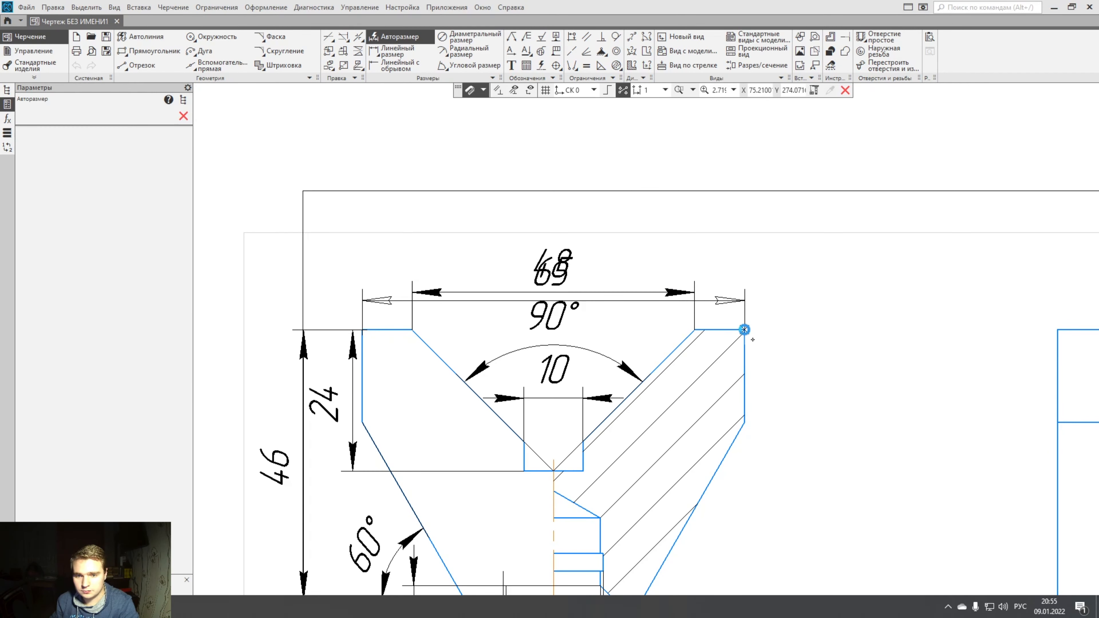
pyautogui.click(744, 330)
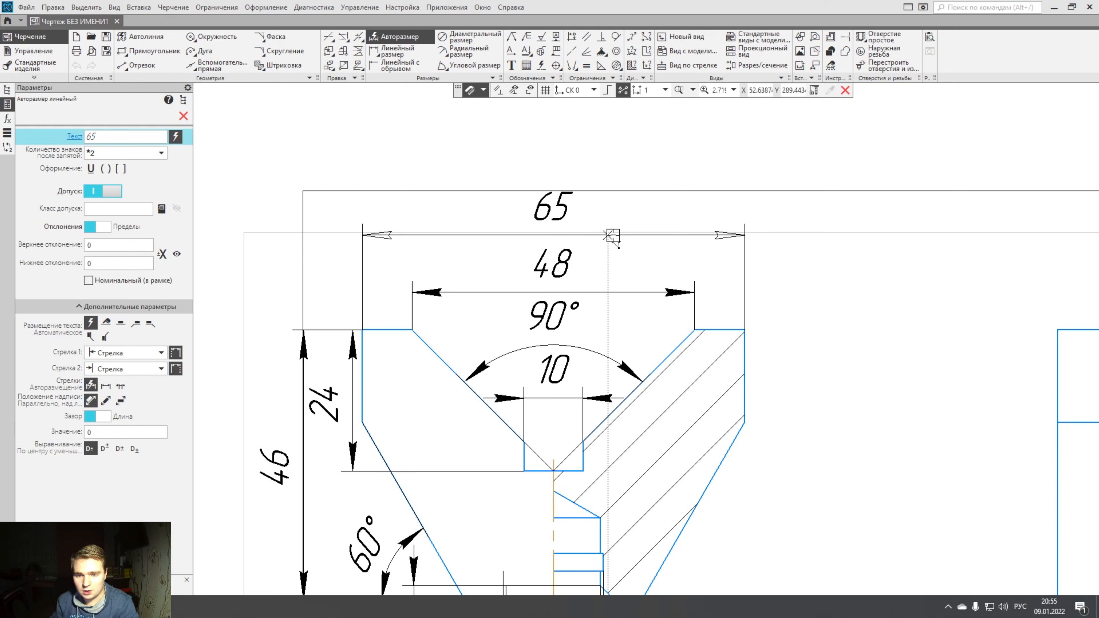
pyautogui.click(617, 235)
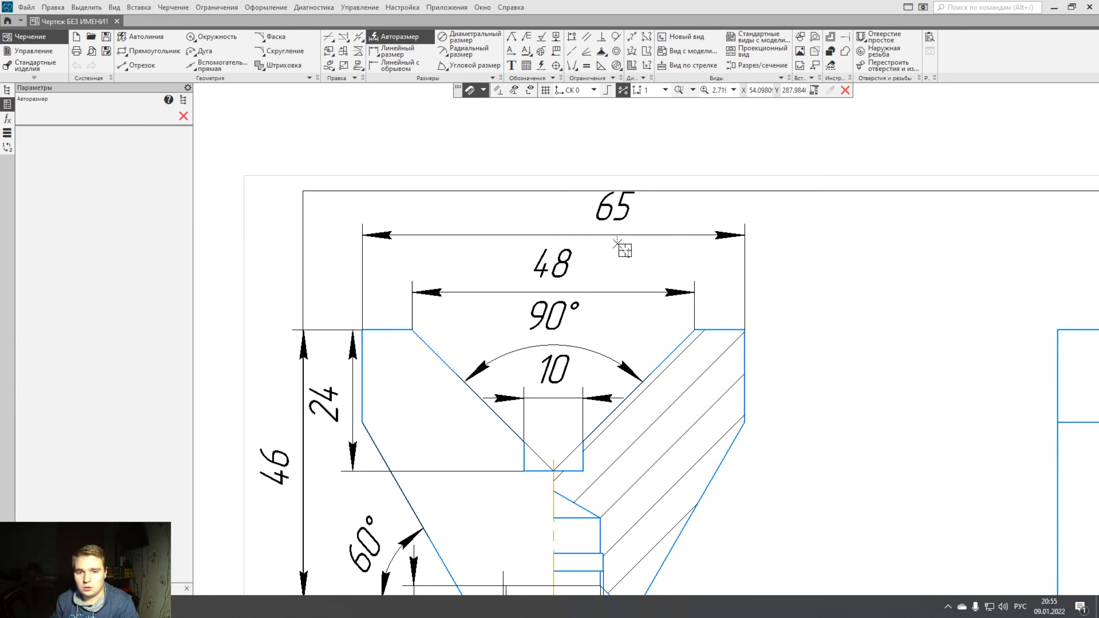
pyautogui.click(183, 116)
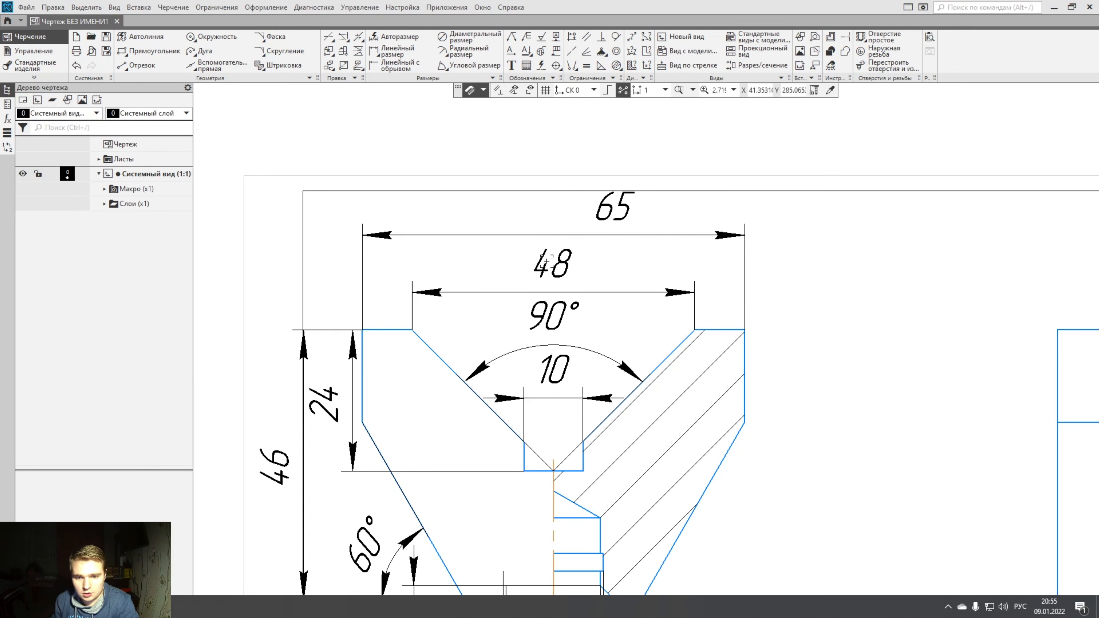
# Shift the notch opening width dimension's text left of centre along its dimension line.
pyautogui.click(552, 262)
pyautogui.moveTo(529, 294); pyautogui.dragTo(479, 292)
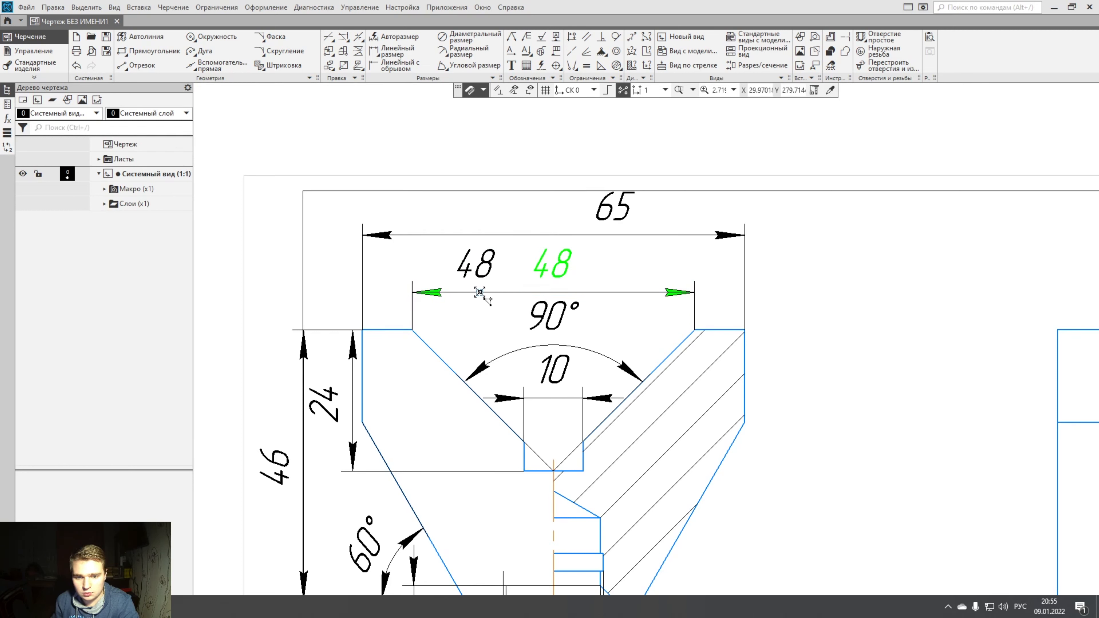
pyautogui.click(497, 291)
pyautogui.click(827, 320)
pyautogui.moveTo(794, 356); pyautogui.dragTo(785, 312, button='middle')
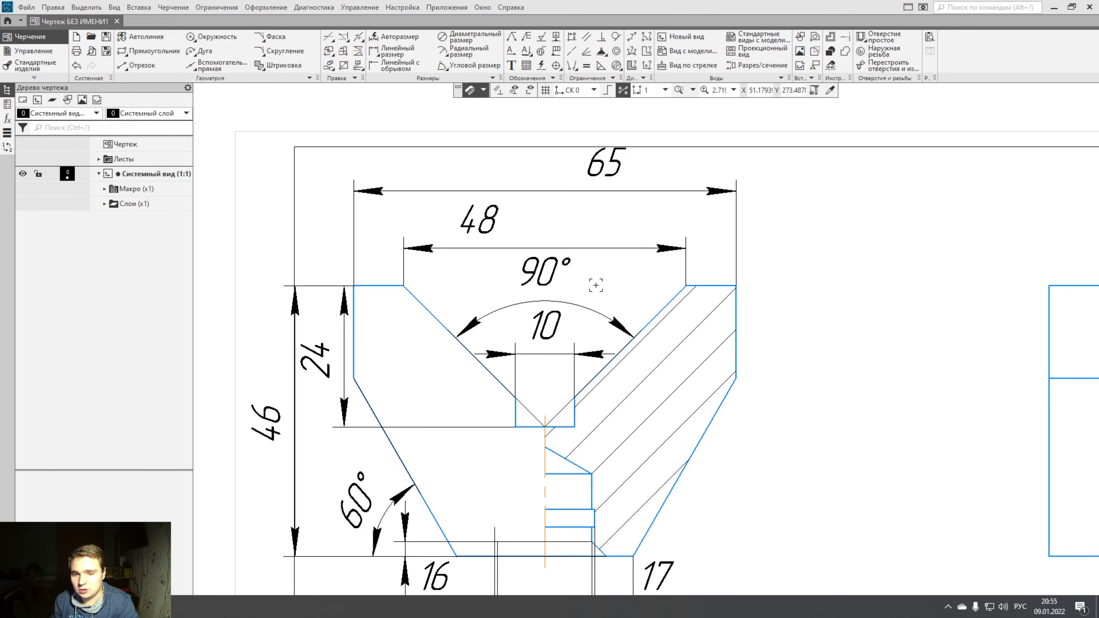
# Try to shift the notch's angular dimension text left along its arc.
pyautogui.click(583, 292)
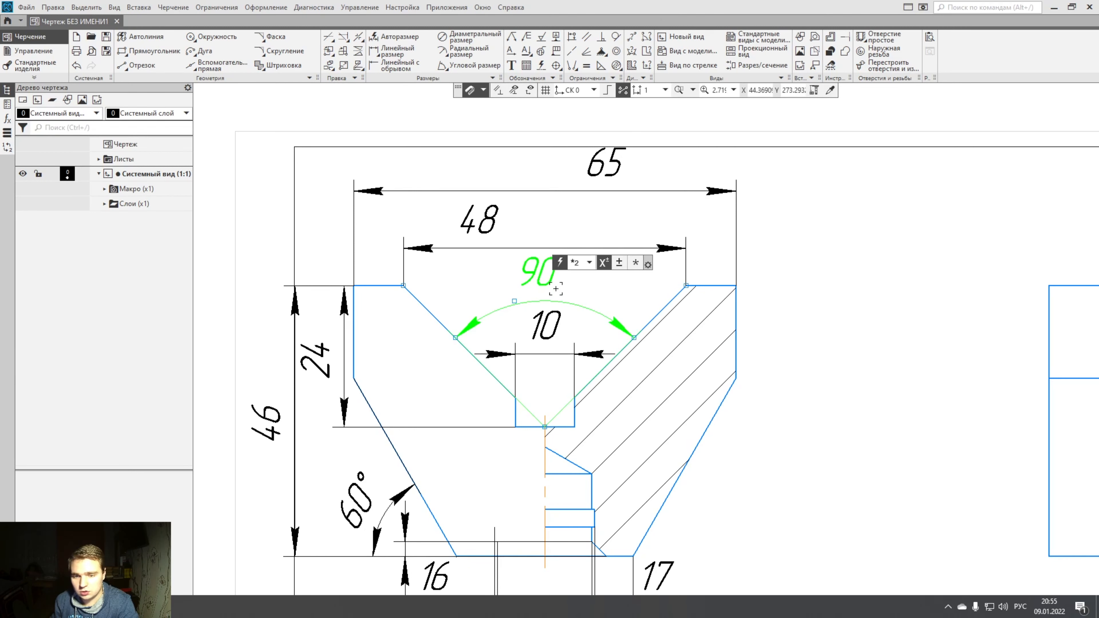
pyautogui.moveTo(514, 301); pyautogui.dragTo(485, 313)
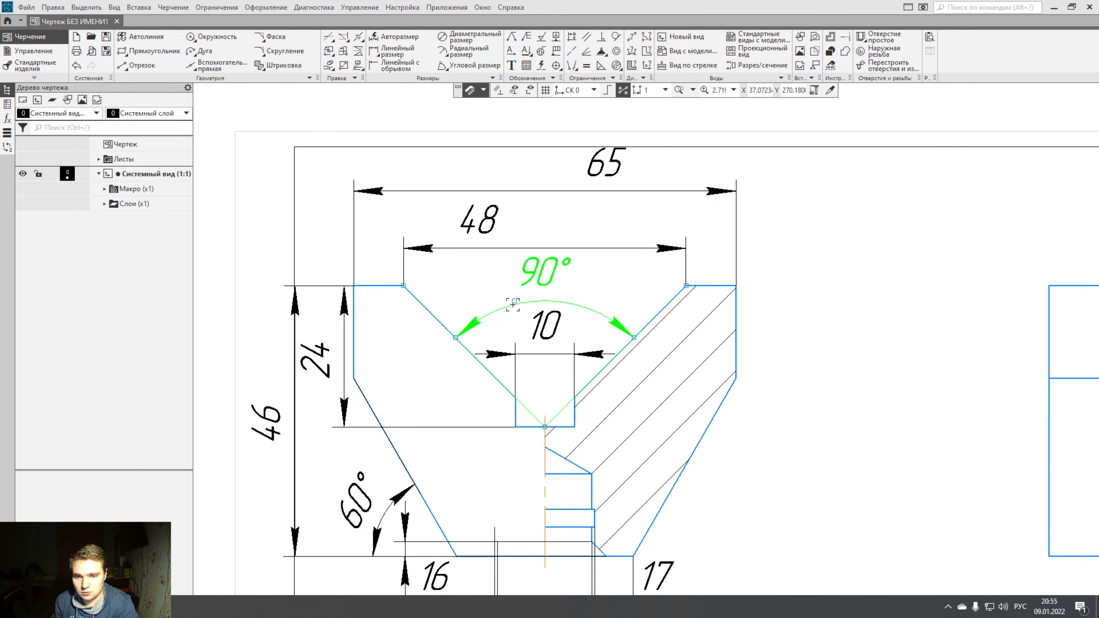
pyautogui.press('Escape')
pyautogui.click(609, 315)
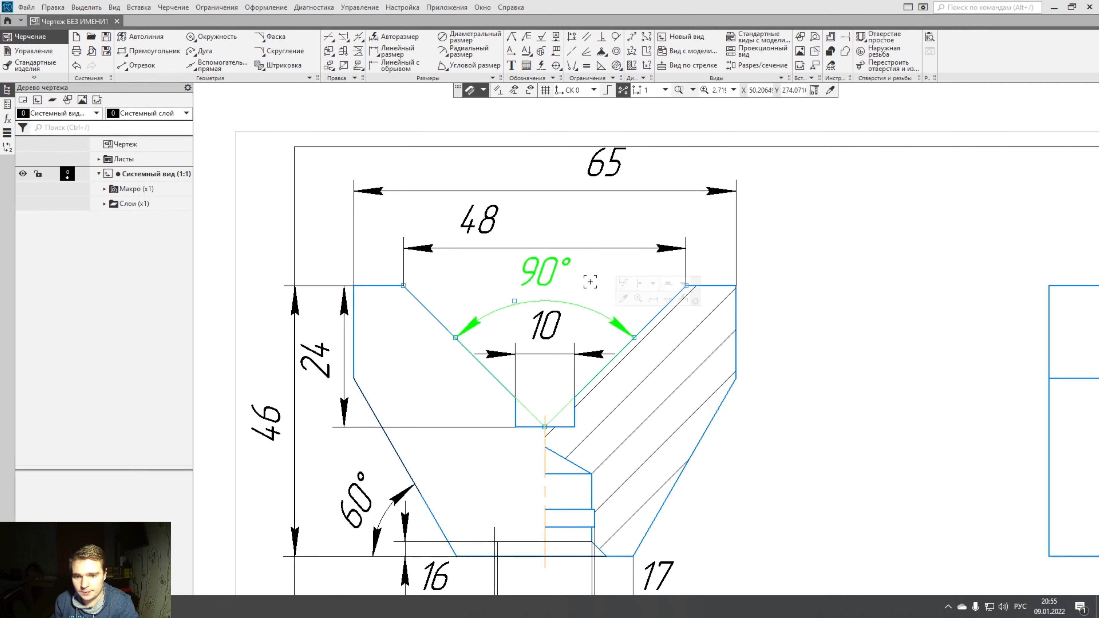
pyautogui.press('Escape')
pyautogui.click(560, 411)
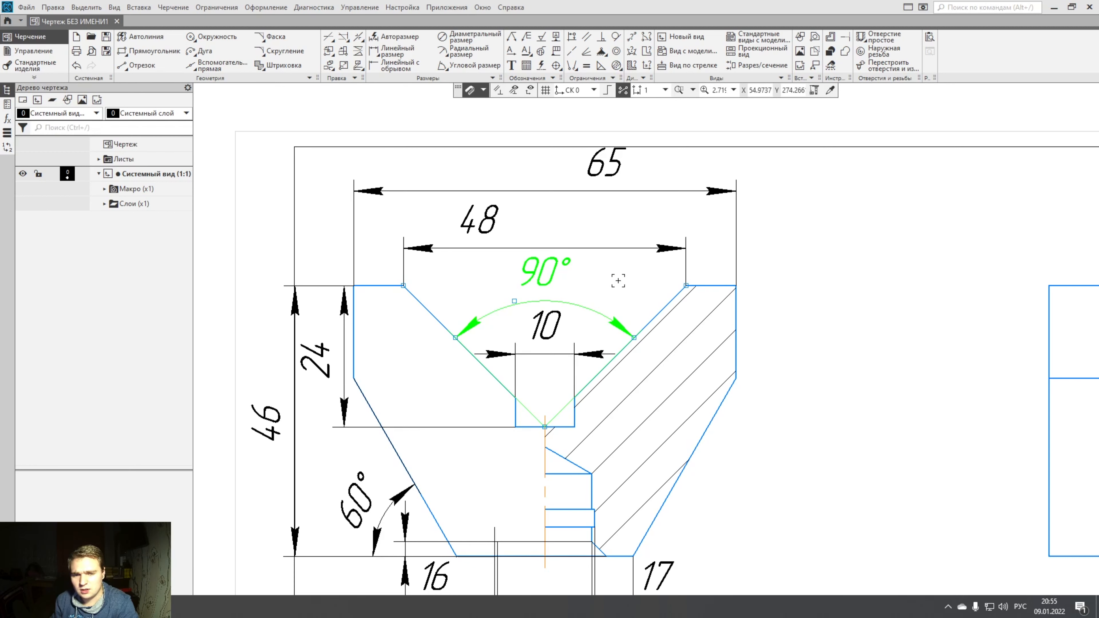
pyautogui.press('Escape')
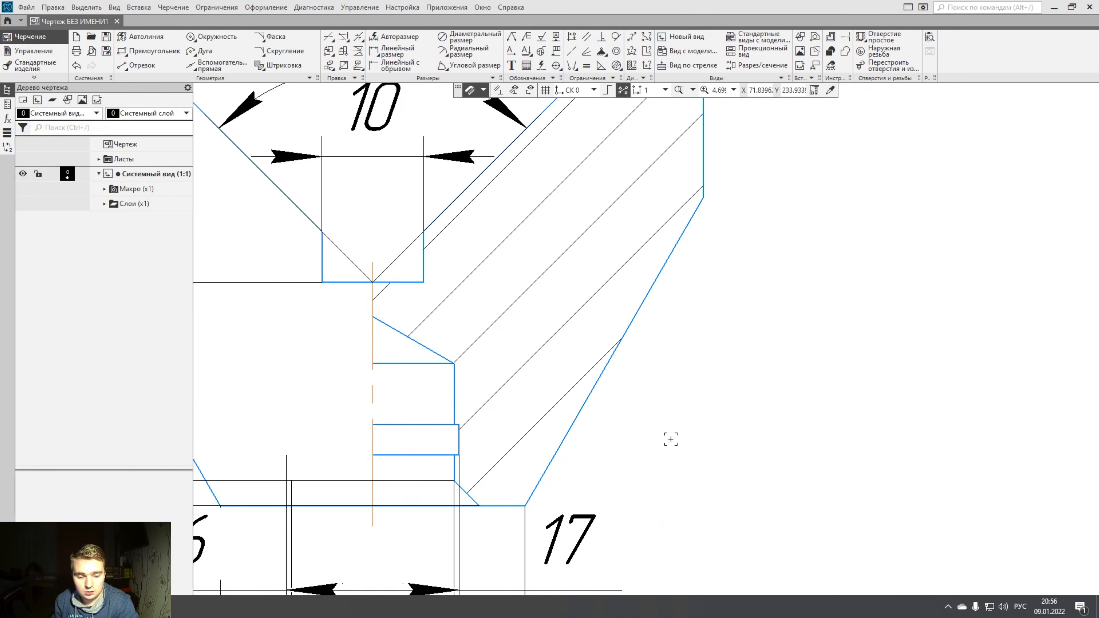
pyautogui.moveTo(670, 441); pyautogui.dragTo(675, 354, button='middle')
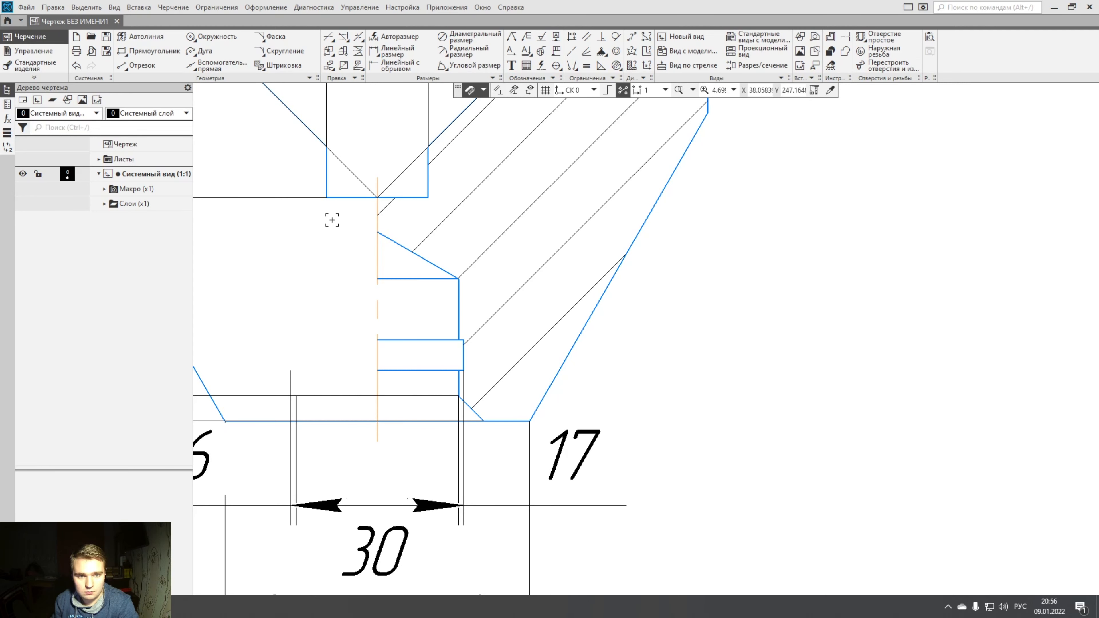
# Dimension the height of the hole's groove in the main view with Авторазмер, placing it outside the right slanted edge.
pyautogui.click(396, 36)
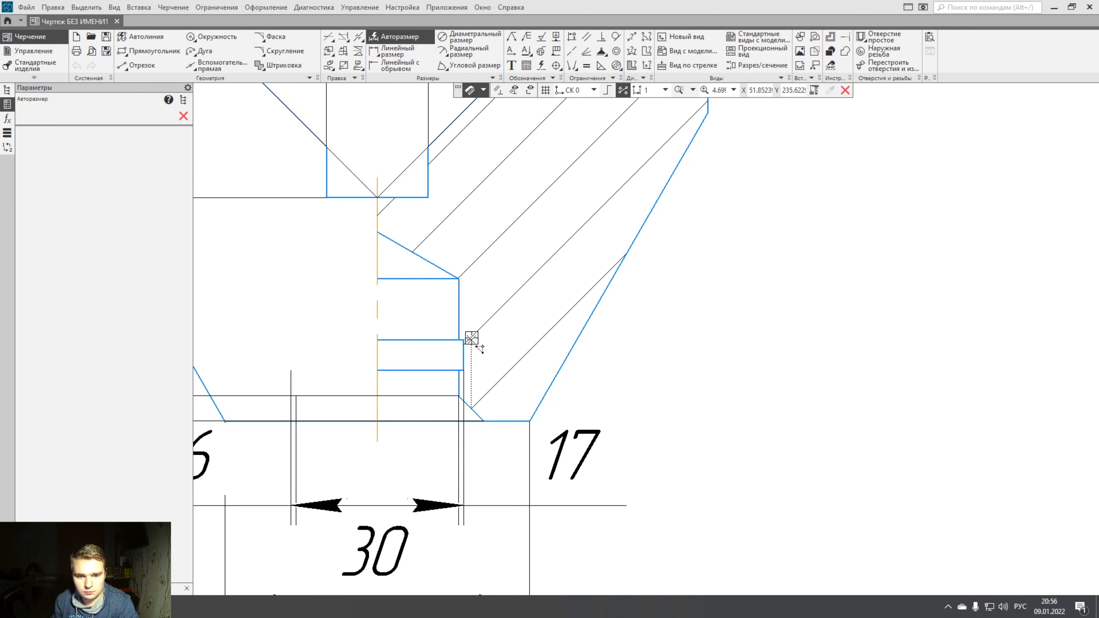
pyautogui.click(464, 357)
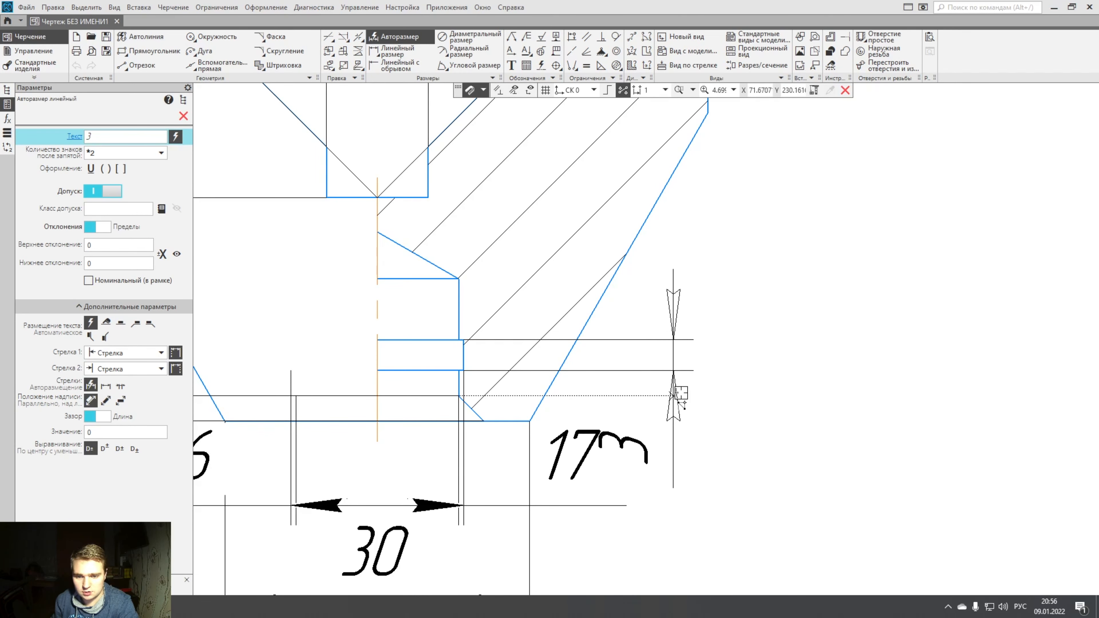
pyautogui.click(708, 355)
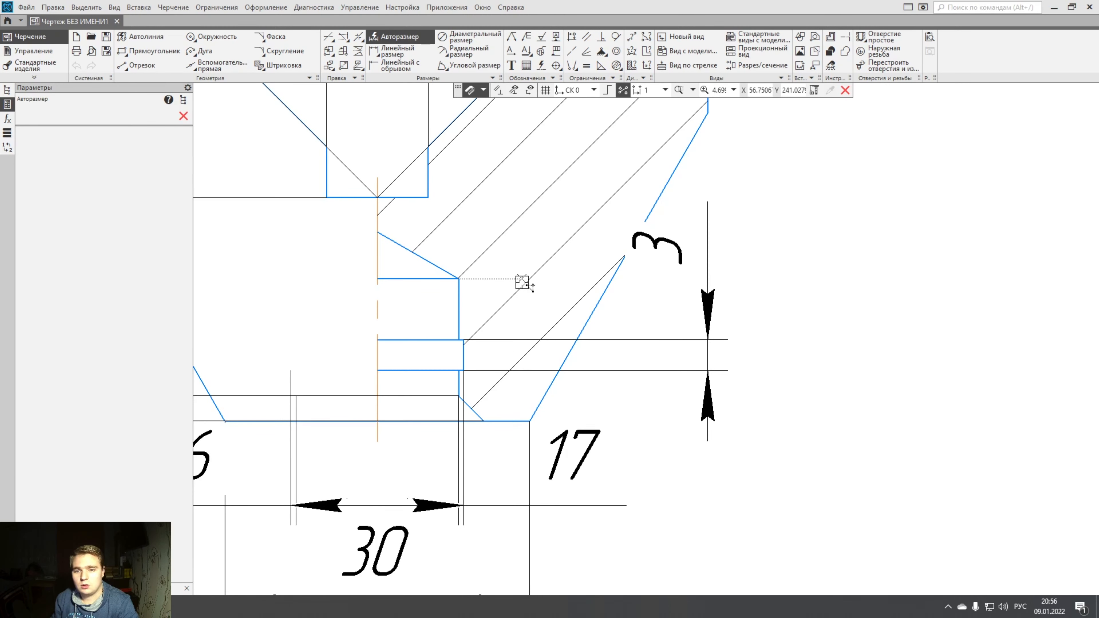
pyautogui.press('Escape')
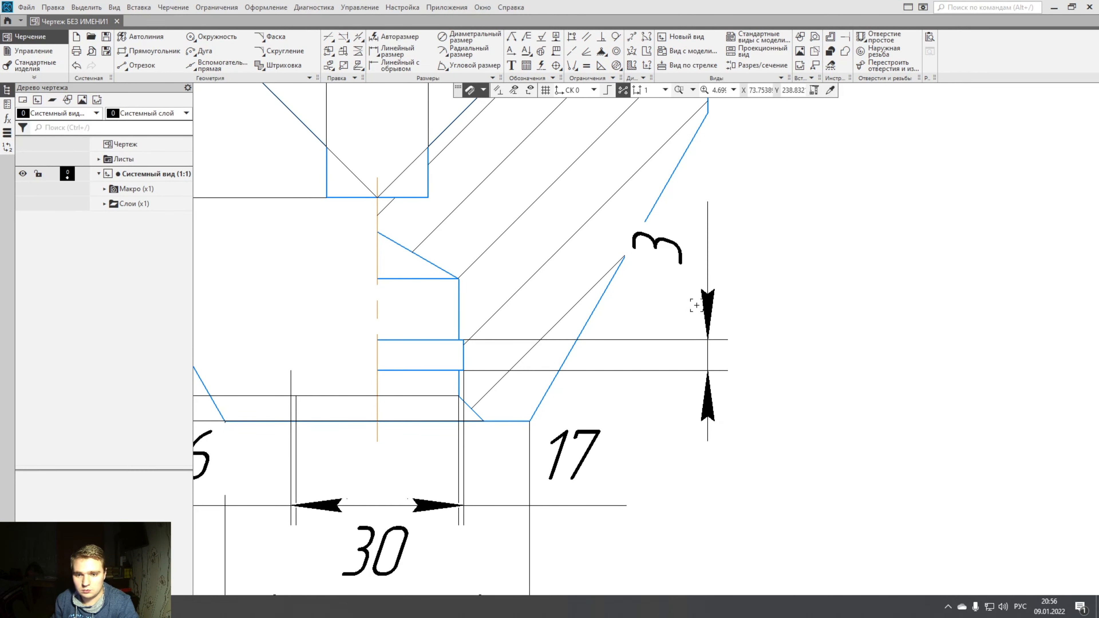
# Shift the groove height dimension's line slightly farther to the right of the main view.
pyautogui.click(696, 305)
pyautogui.moveTo(709, 372); pyautogui.dragTo(722, 371)
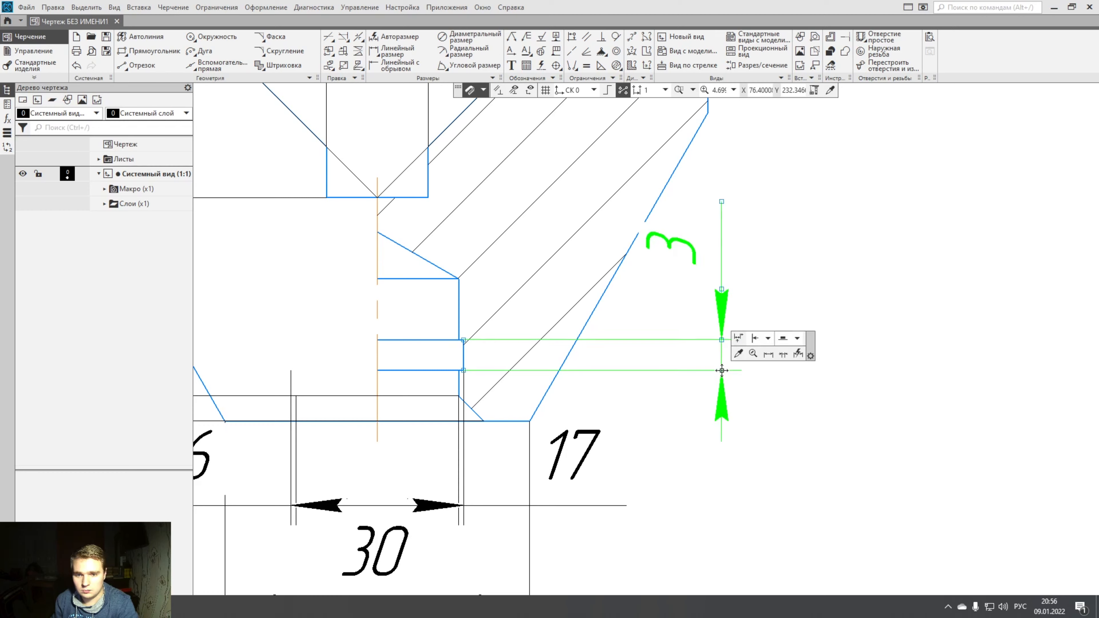
pyautogui.click(781, 389)
pyautogui.scroll(-3, 718, 317)
pyautogui.scroll(4, 728, 315)
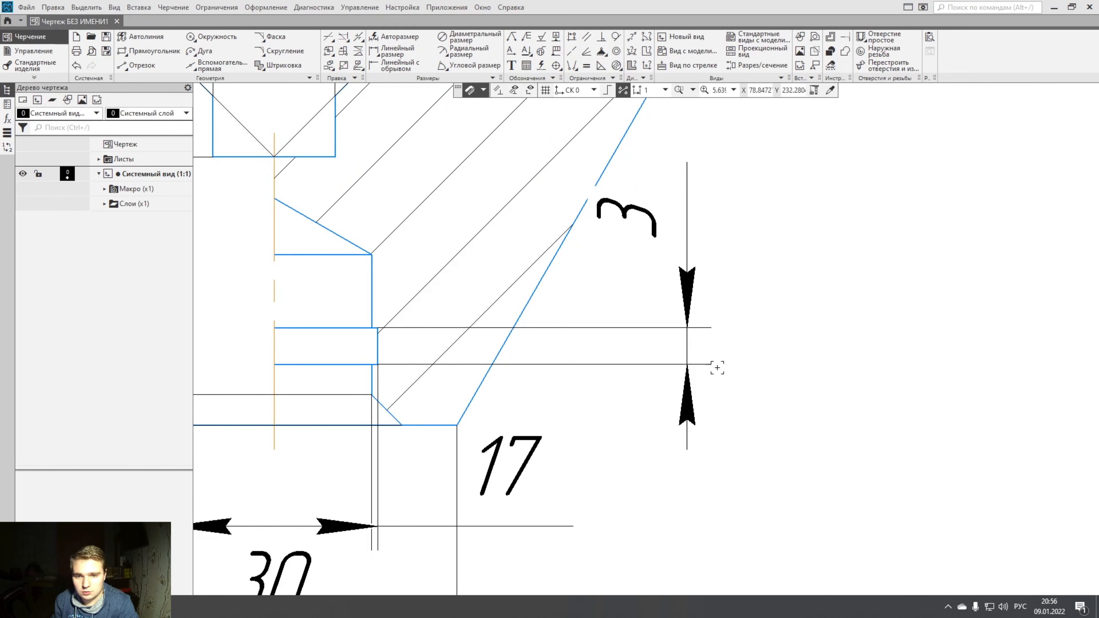
pyautogui.click(689, 365)
pyautogui.moveTo(689, 365); pyautogui.dragTo(699, 368)
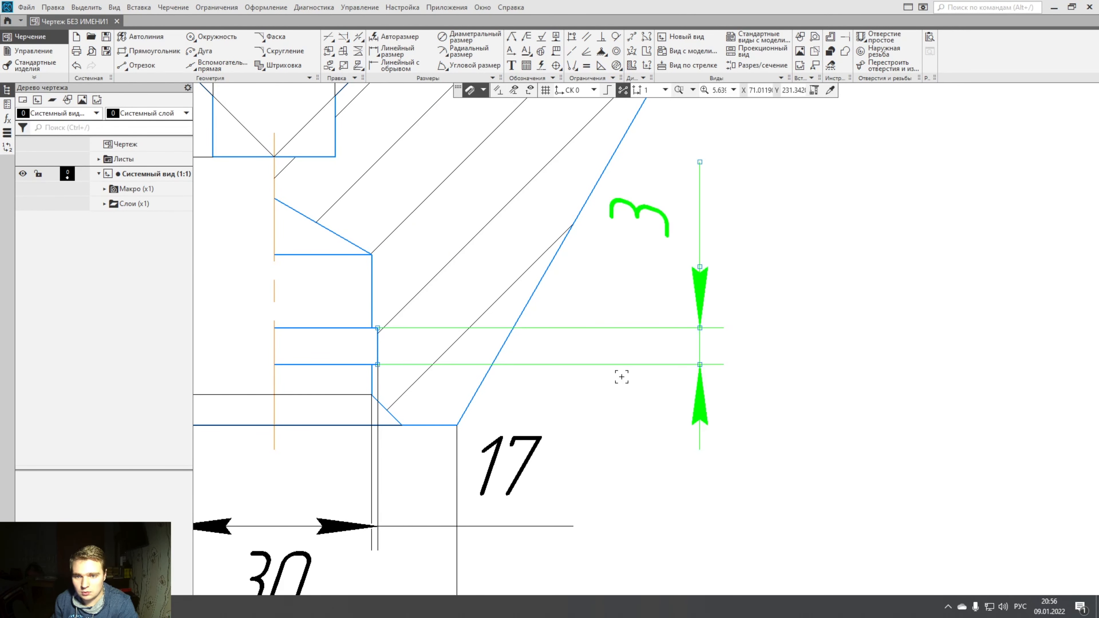
pyautogui.click(854, 326)
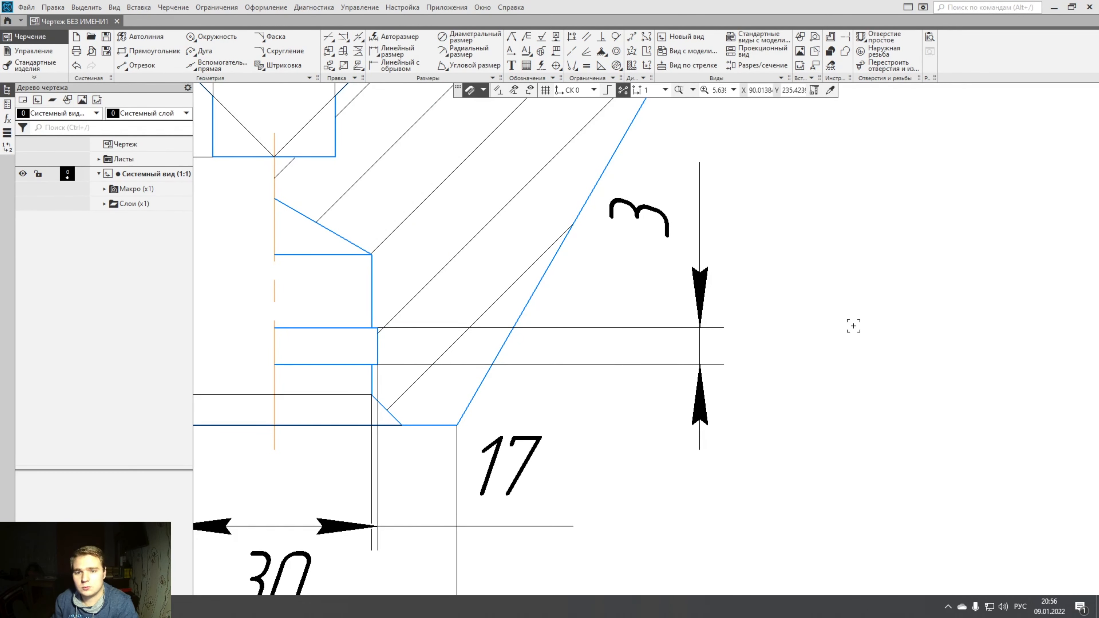
# Dimension the height from the base to the groove's upper edge with Авторазмер, placing it outside the groove height dimension.
pyautogui.click(395, 37)
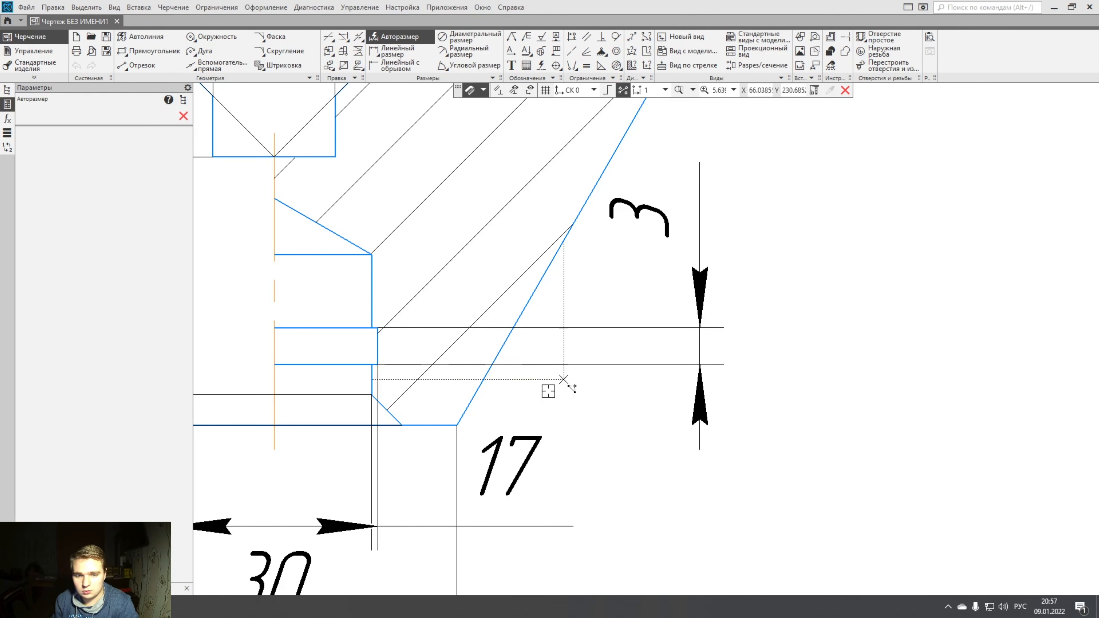
pyautogui.click(457, 425)
pyautogui.scroll(-3, 457, 424)
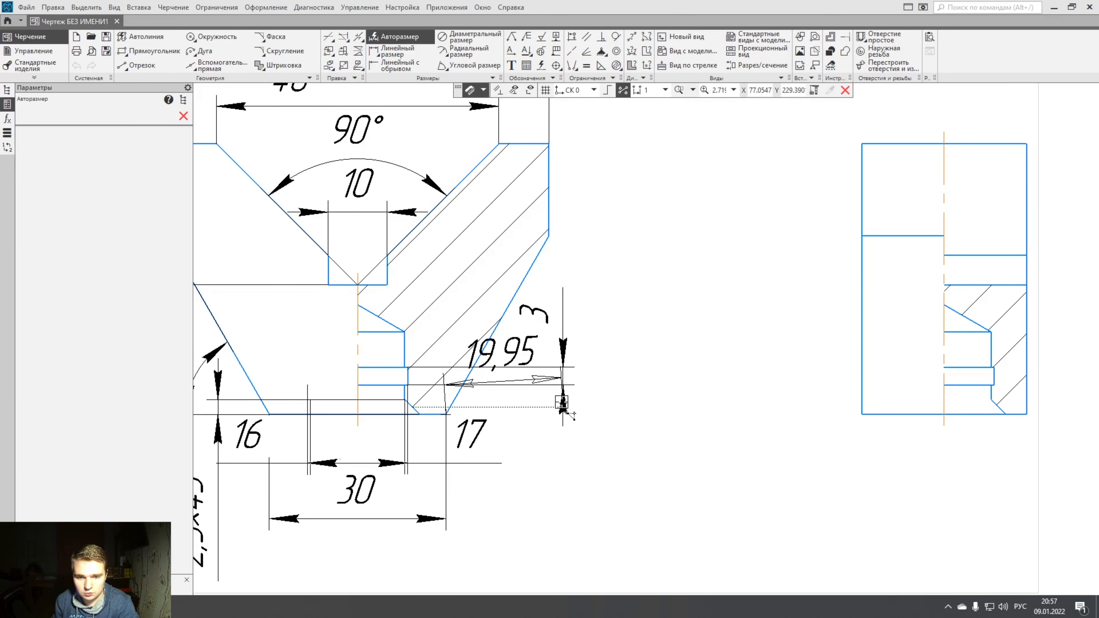
pyautogui.click(572, 380)
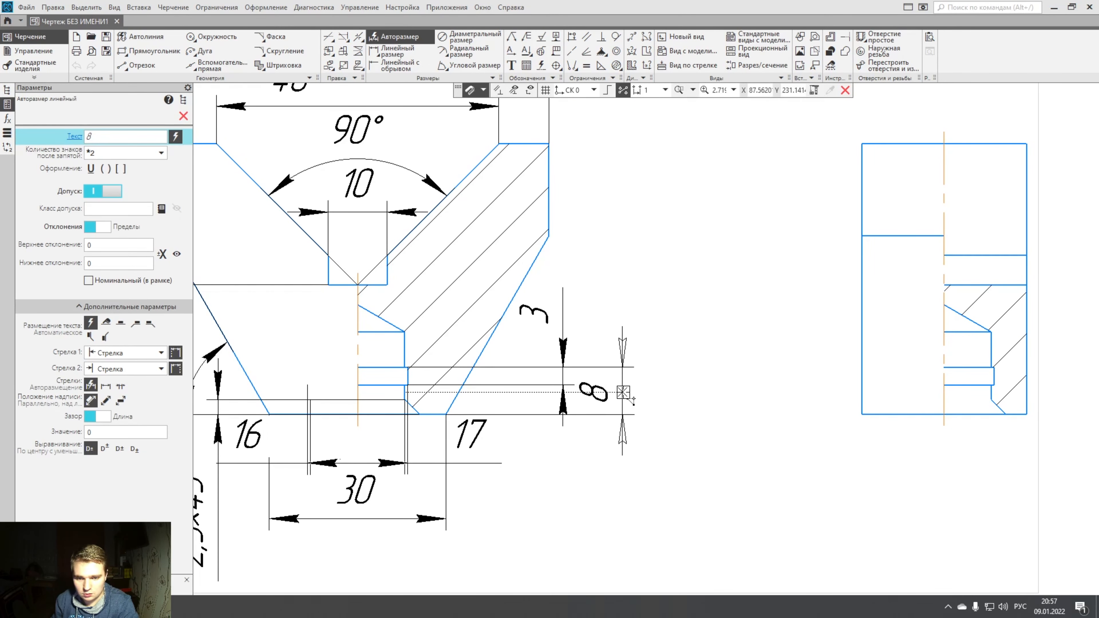
pyautogui.click(625, 392)
# Dimension the hole's cylindrical depth from the base to the start of its conical end, outside the other right-hand height dimensions.
pyautogui.moveTo(688, 386); pyautogui.dragTo(675, 352, button='middle')
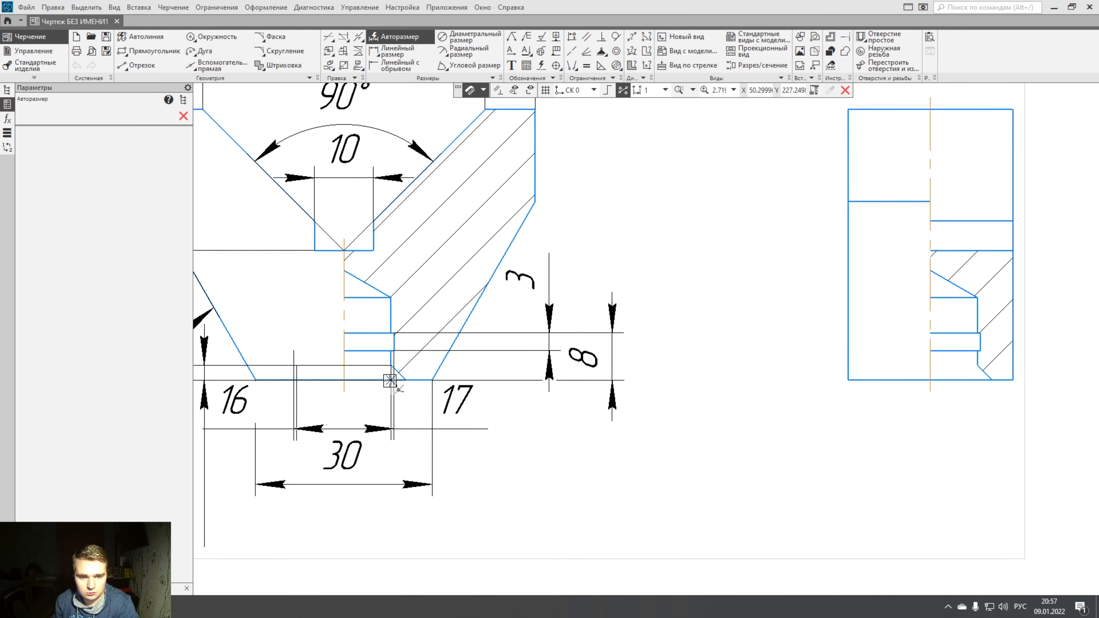
pyautogui.click(392, 380)
pyautogui.click(395, 297)
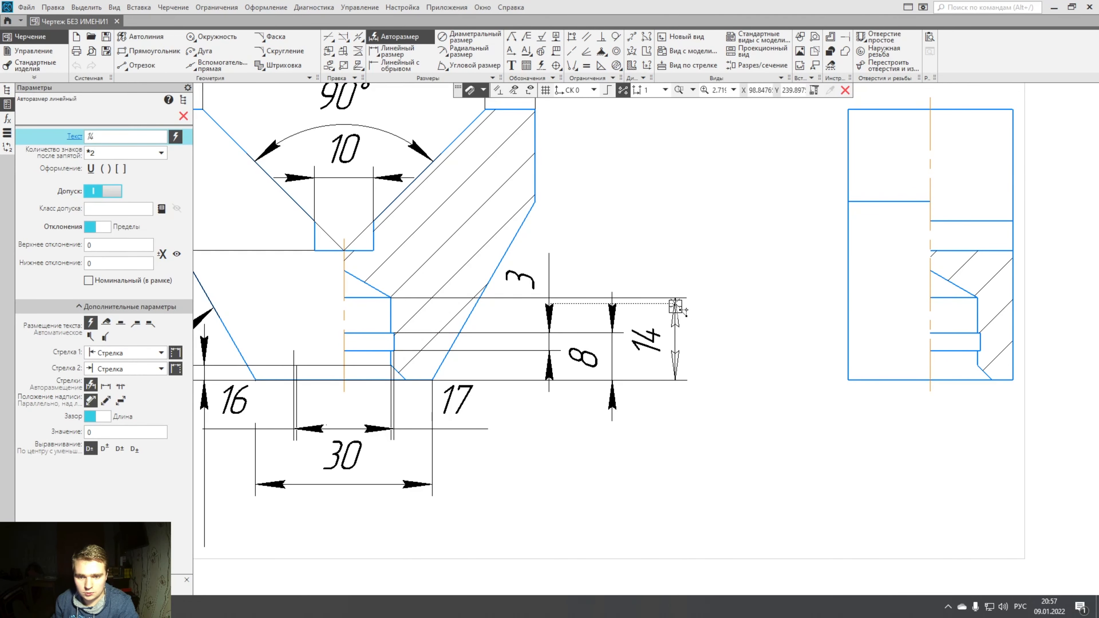
pyautogui.click(677, 303)
pyautogui.scroll(-4, 741, 326)
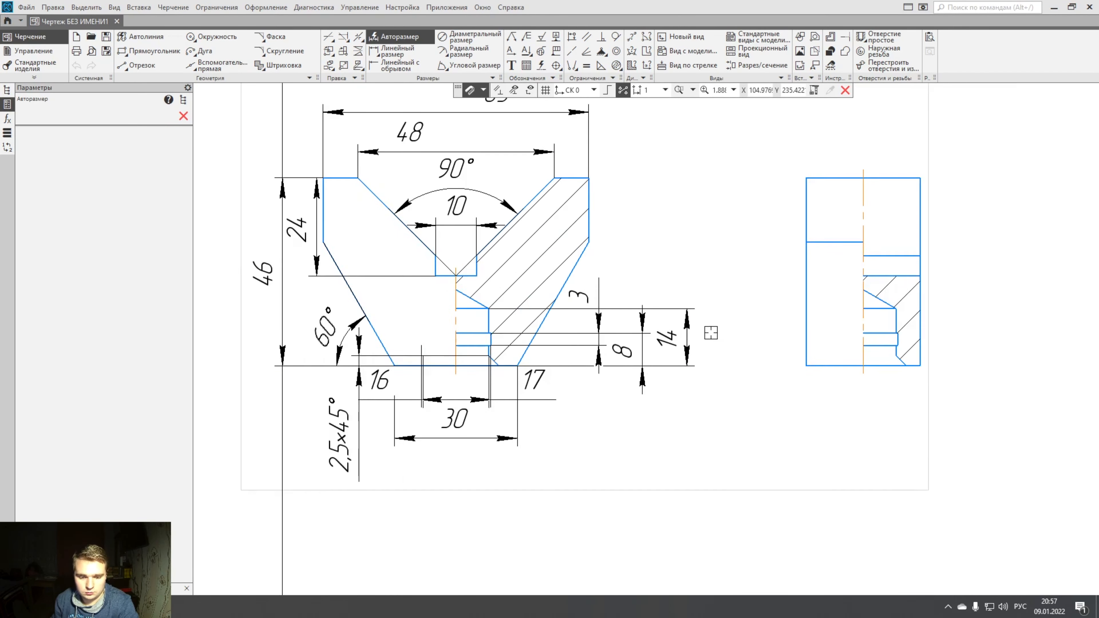
# Dimension from the side view's axis to the chamfer's outer corner on the base, placing it below the view with the text at left.
pyautogui.moveTo(700, 312); pyautogui.dragTo(470, 284, button='middle')
pyautogui.scroll(2, 582, 369)
pyautogui.click(608, 312)
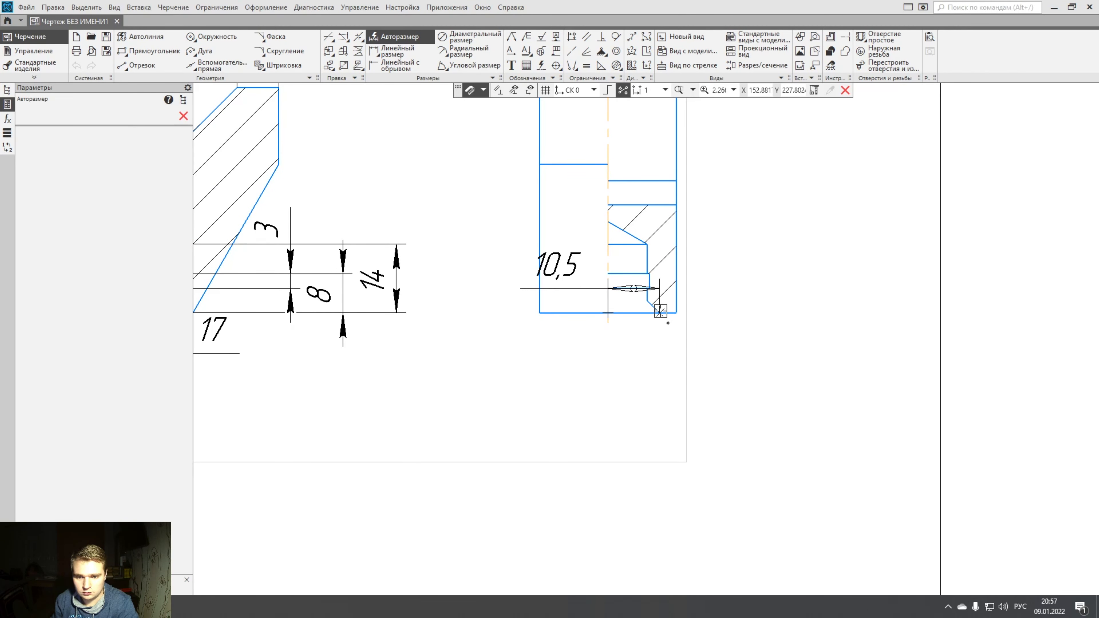
pyautogui.click(659, 313)
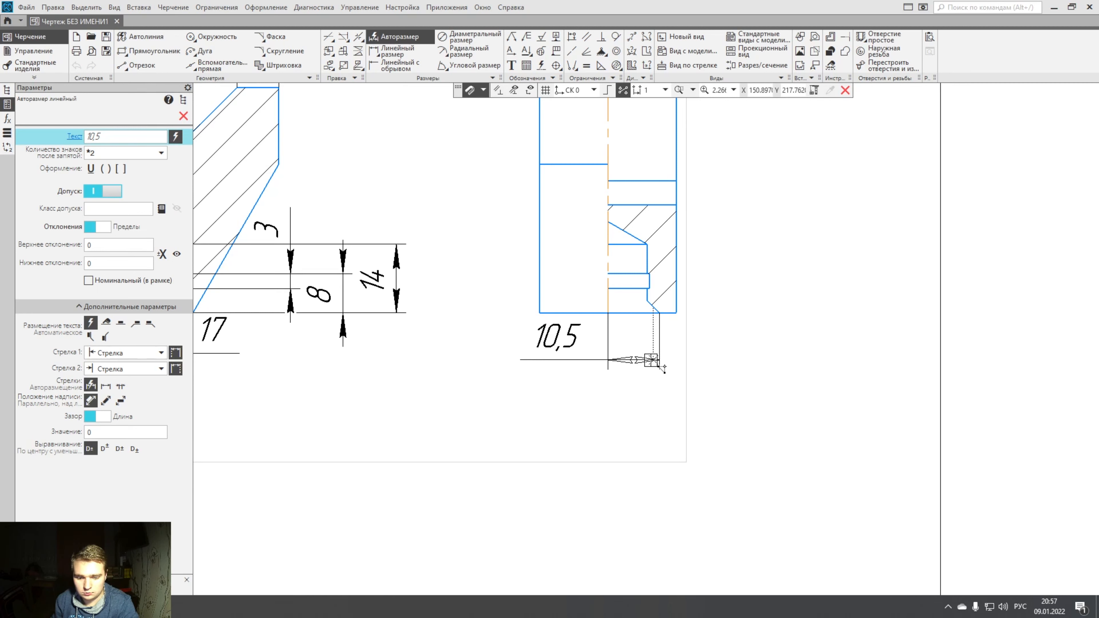
pyautogui.click(663, 368)
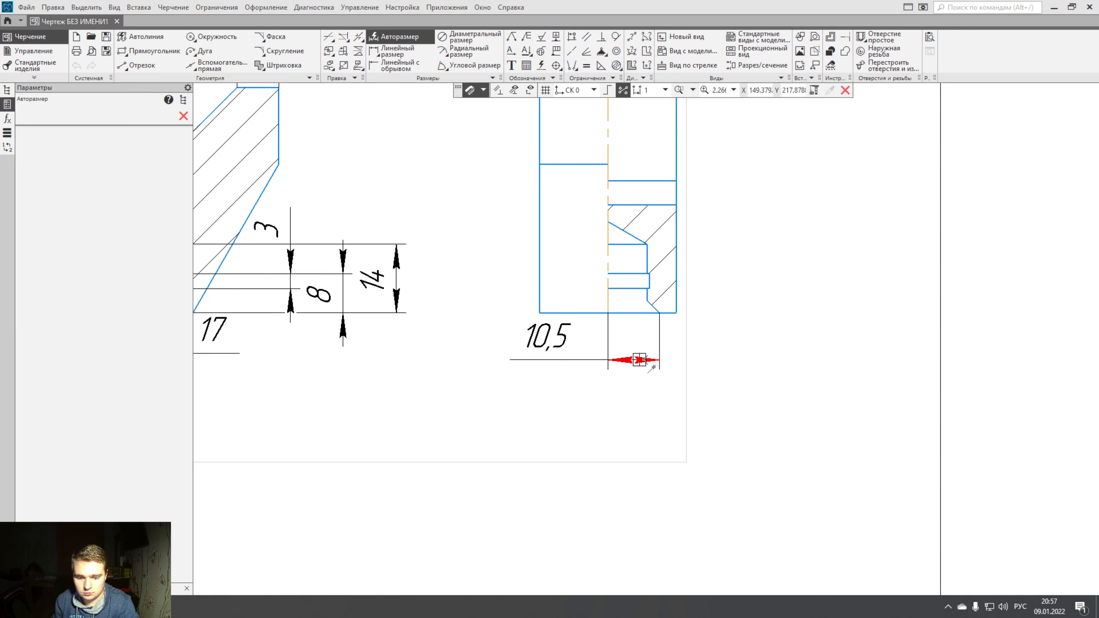
# Dimension the side view's overall width between its lower corners, placing it below the chamfer dimension.
pyautogui.click(539, 312)
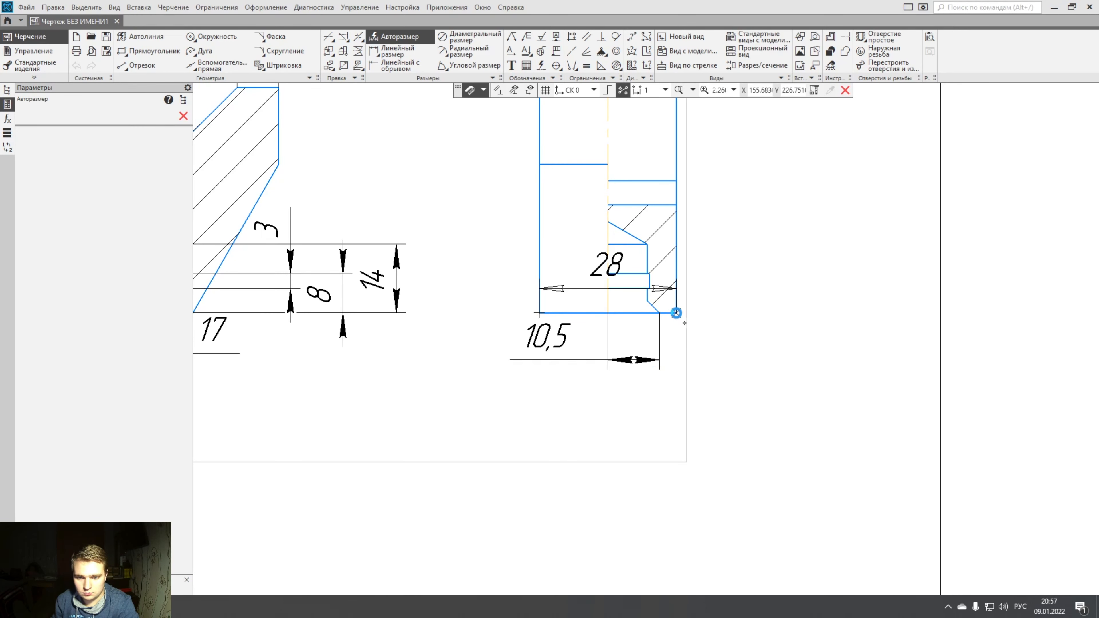
pyautogui.click(677, 313)
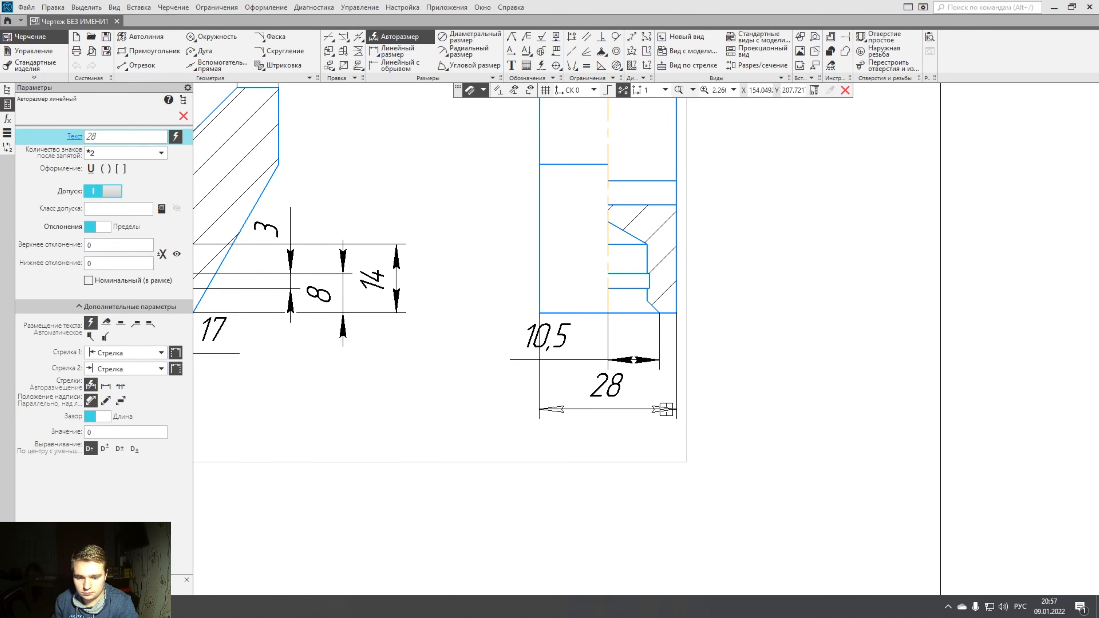
pyautogui.click(667, 409)
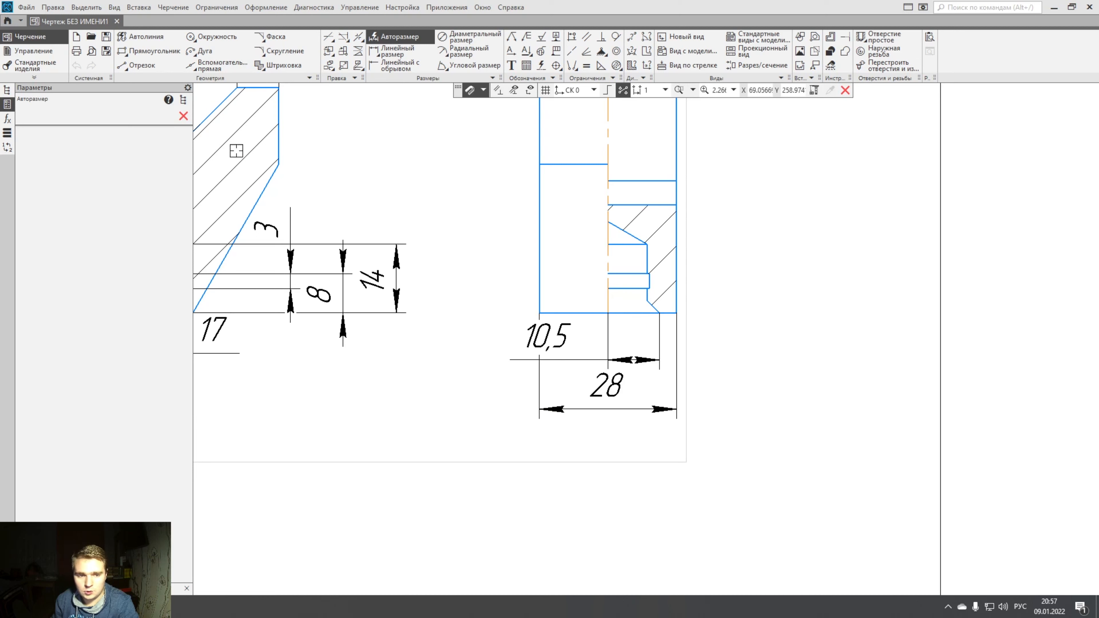
# Replace the text of the side view's chamfer dimension with 22 and add a diameter sign before it.
pyautogui.click(549, 338)
pyautogui.doubleClick(558, 342)
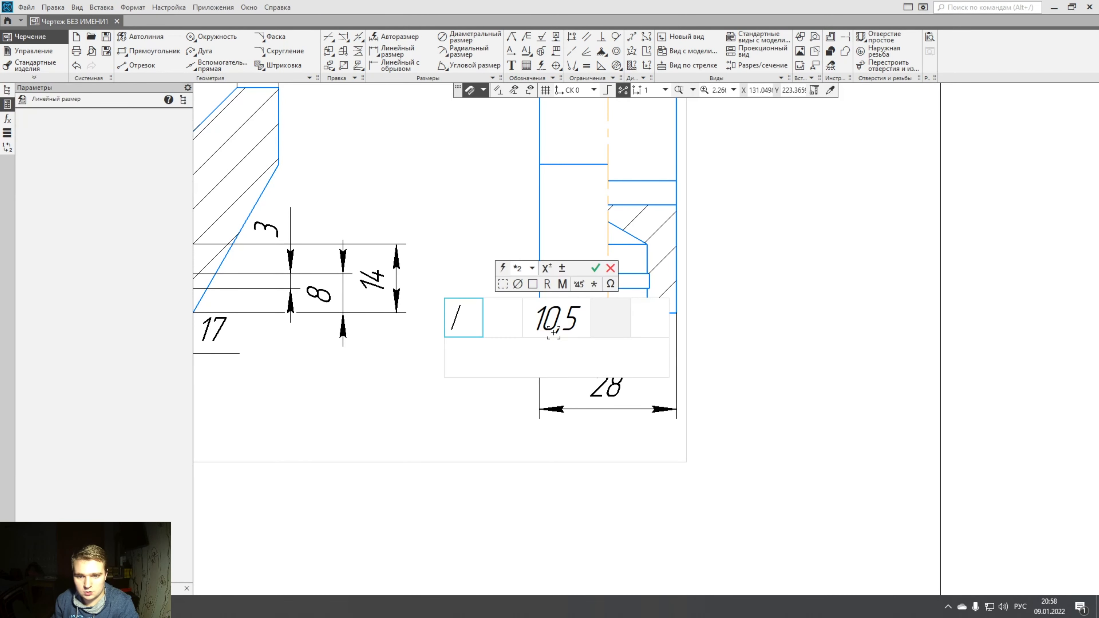
pyautogui.click(581, 313)
pyautogui.press('BackSpace')
pyautogui.press('BackSpace')
pyautogui.press('BackSpace')
pyautogui.press('BackSpace')
pyautogui.write('2')
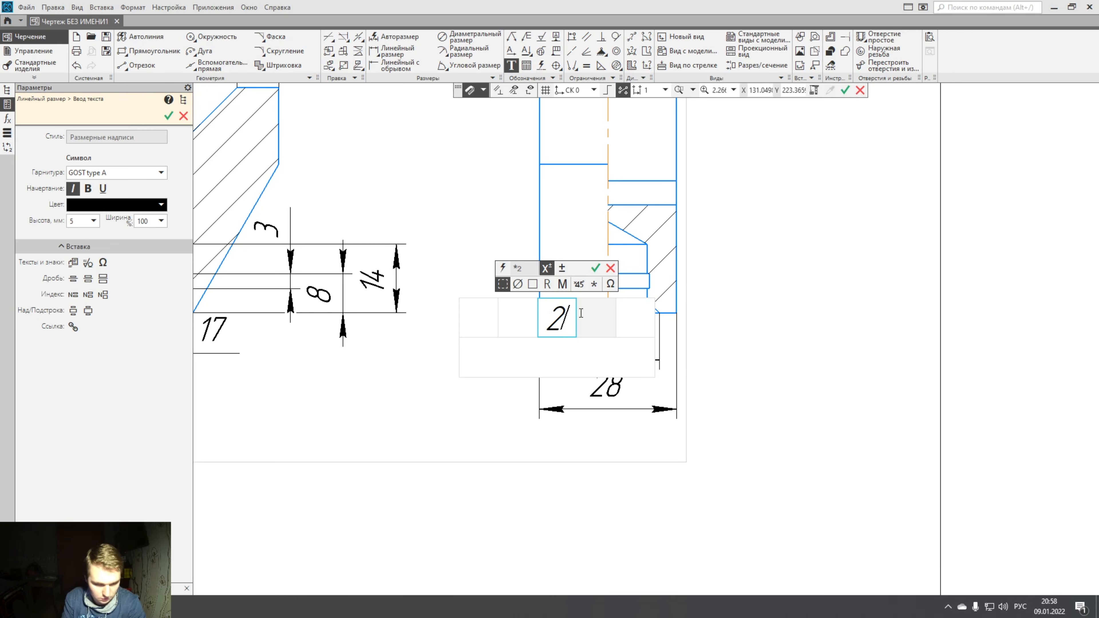
pyautogui.write('2')
pyautogui.click(517, 284)
pyautogui.click(596, 268)
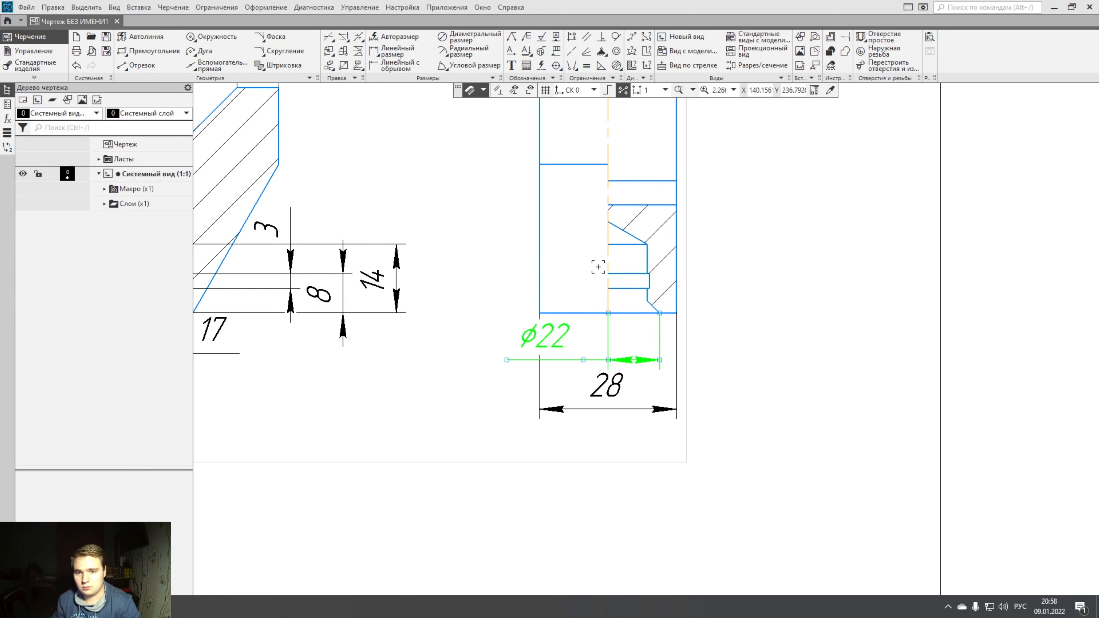
pyautogui.press('Escape')
# Move the side view's overall width dimension line slightly lower, away from the ⌀22 dimension.
pyautogui.scroll(-3, 755, 356)
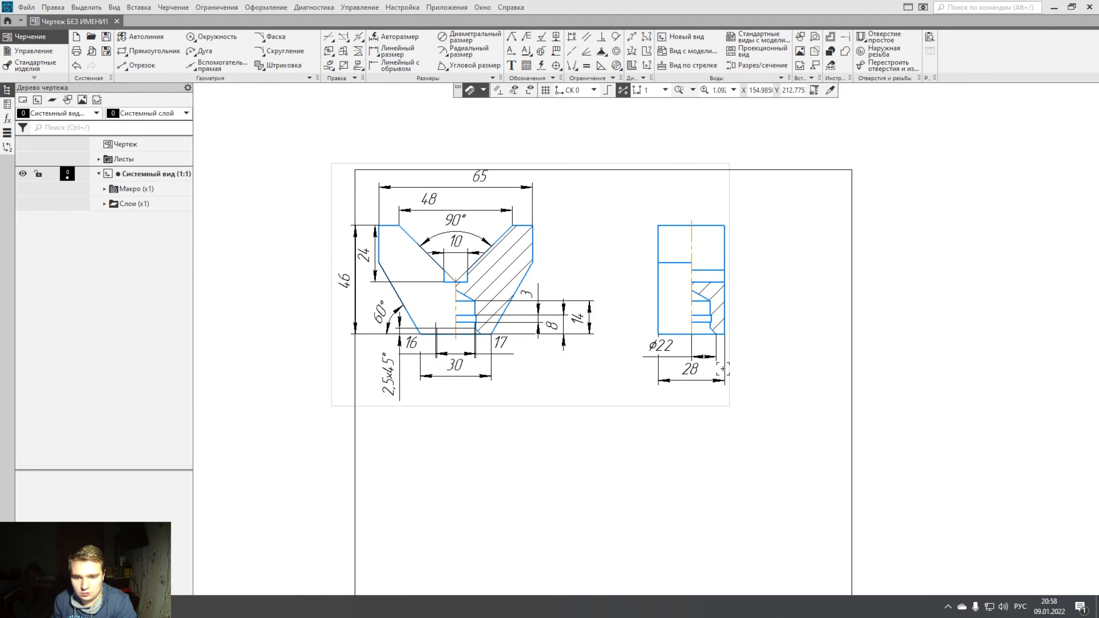
pyautogui.scroll(5, 748, 381)
pyautogui.click(752, 398)
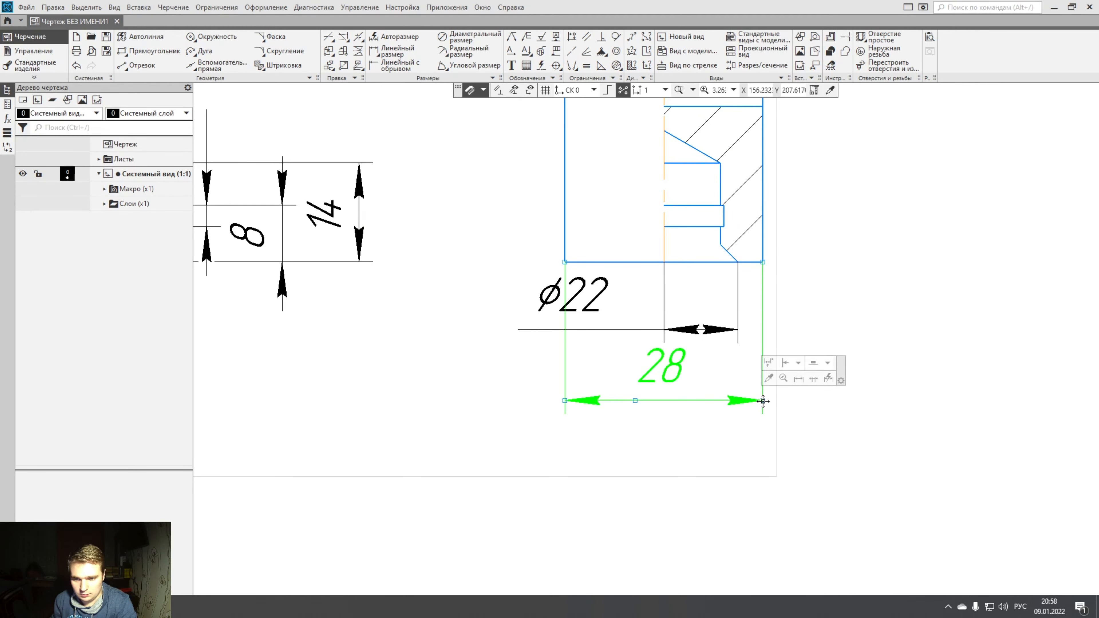
pyautogui.moveTo(763, 401); pyautogui.dragTo(763, 413)
pyautogui.click(714, 322)
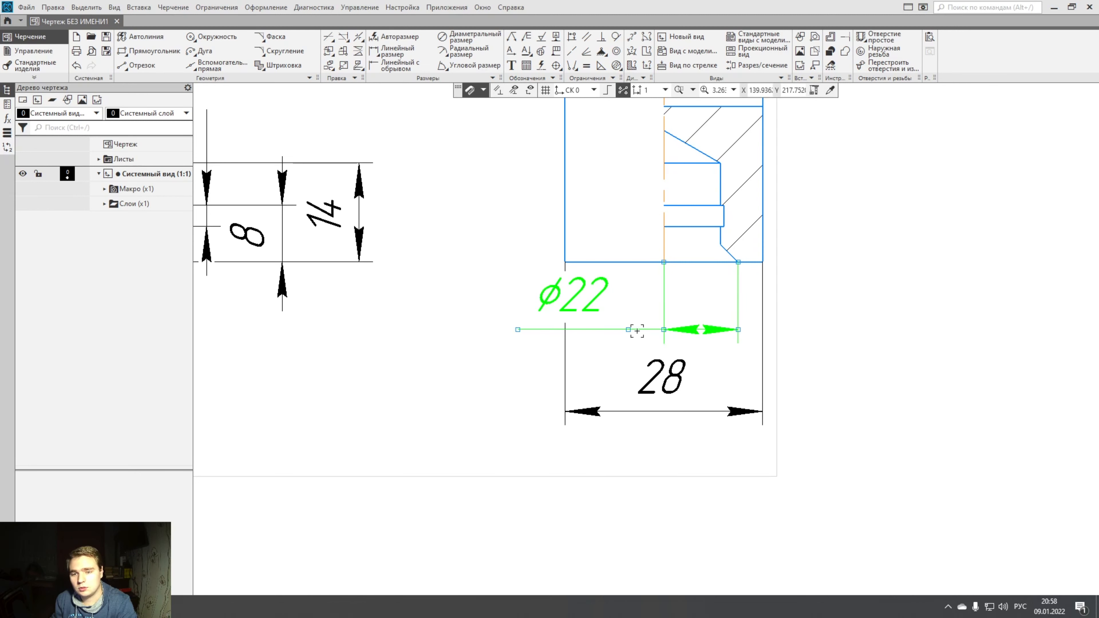
pyautogui.click(827, 341)
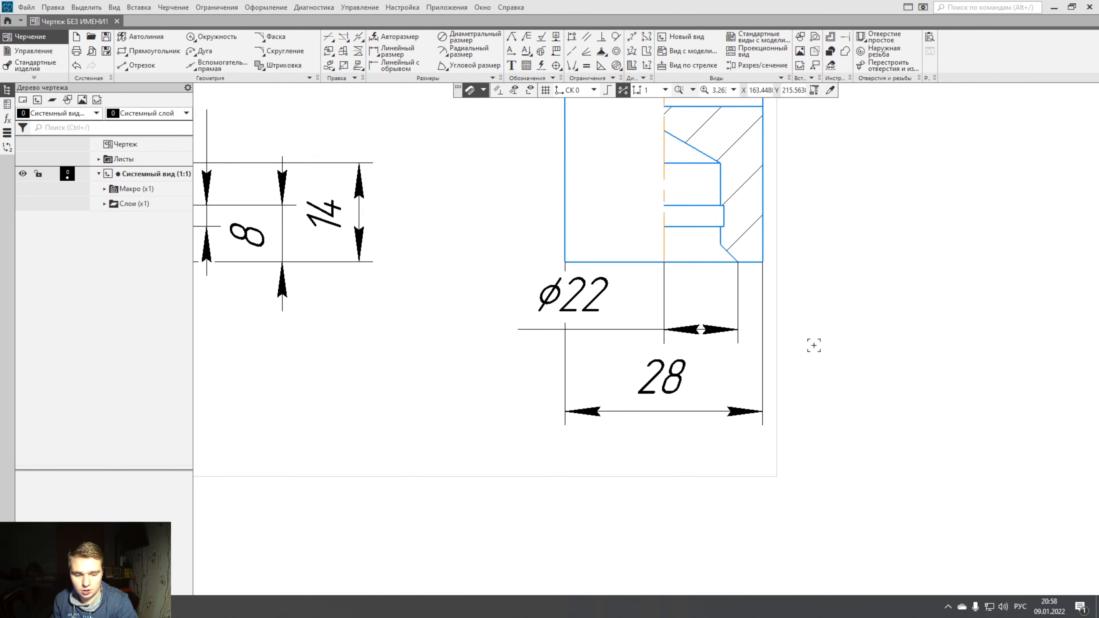
# Move the side view together with its dimensions horizontally closer to the main view.
pyautogui.scroll(-4, 827, 341)
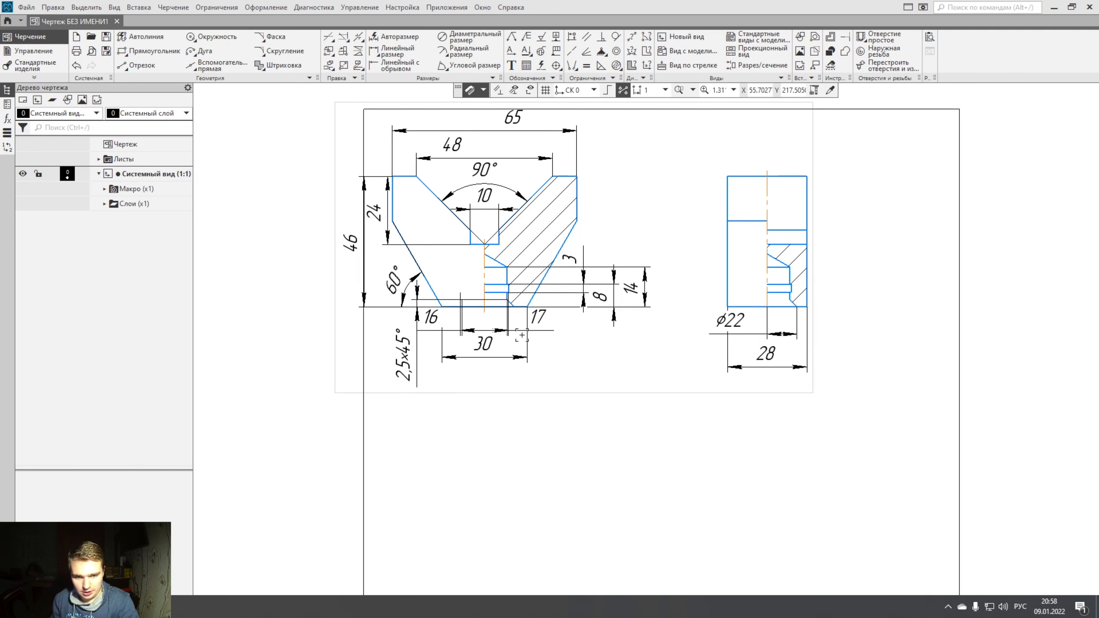
pyautogui.moveTo(692, 165); pyautogui.dragTo(842, 402)
pyautogui.moveTo(765, 298); pyautogui.dragTo(730, 298)
pyautogui.click(857, 244)
# Move the whole system view with both projections right and down so it lies inside the sheet frame.
pyautogui.click(765, 163)
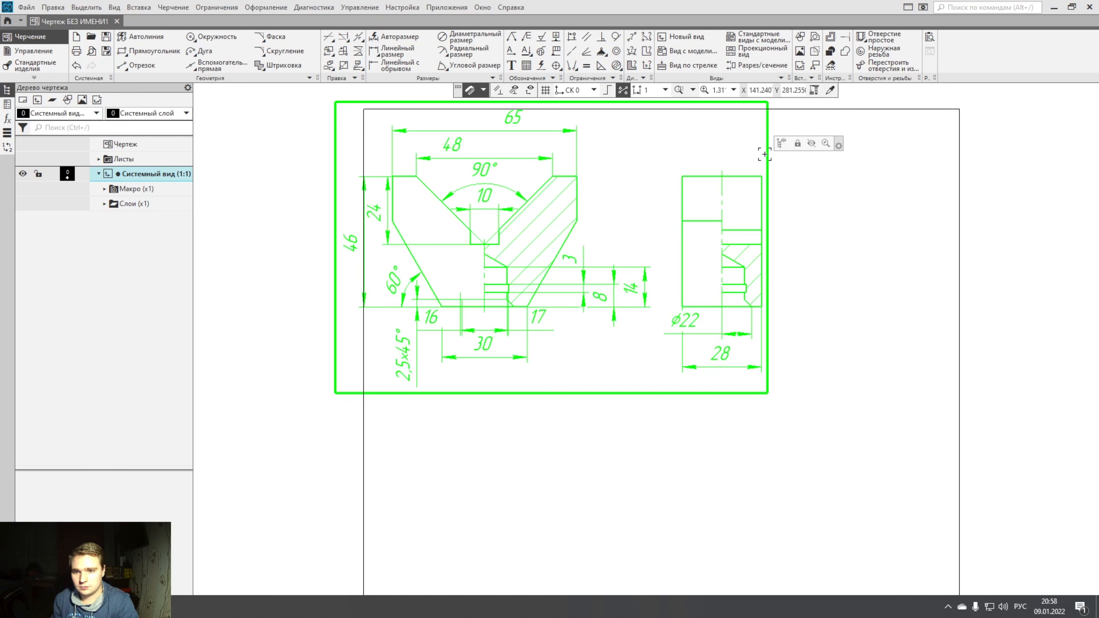
pyautogui.moveTo(765, 154); pyautogui.dragTo(821, 175)
pyautogui.click(668, 380)
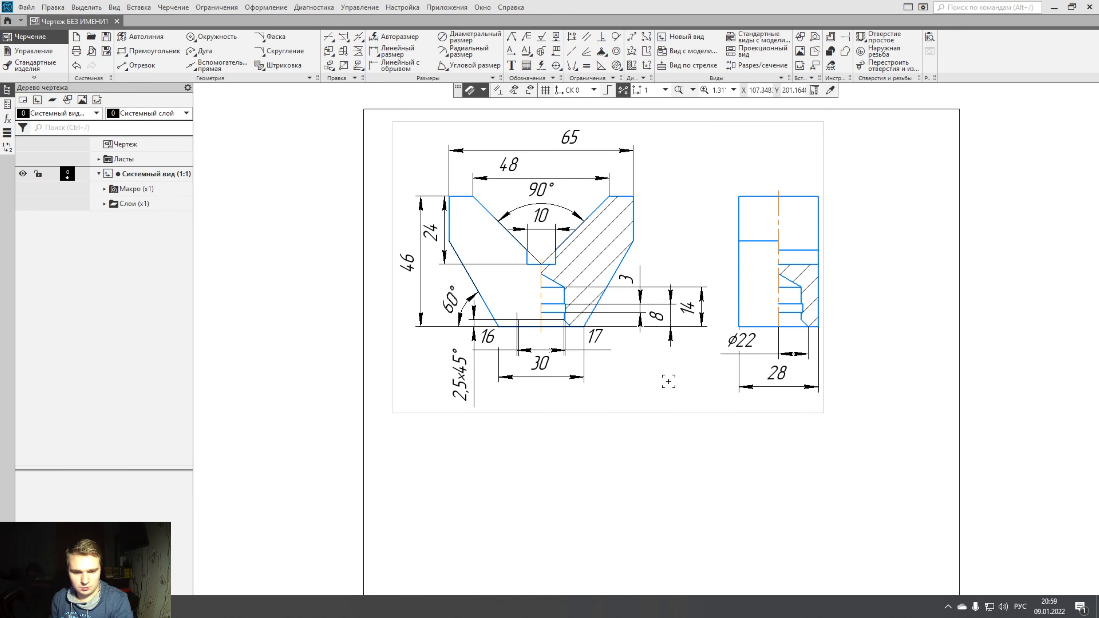
pyautogui.scroll(3, 674, 372)
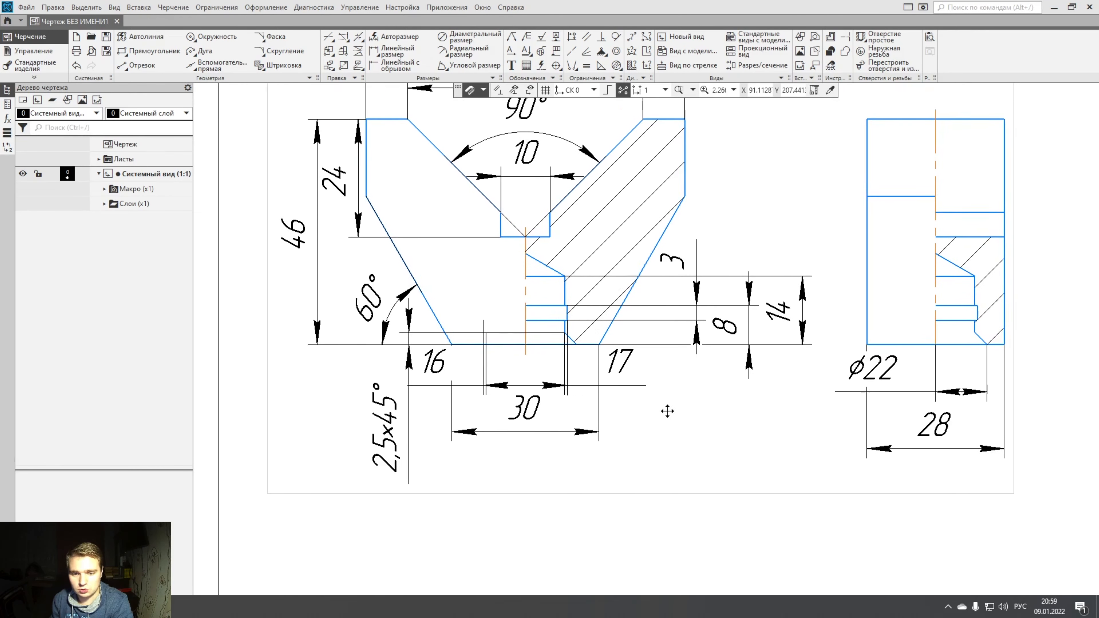
pyautogui.scroll(-1, 685, 436)
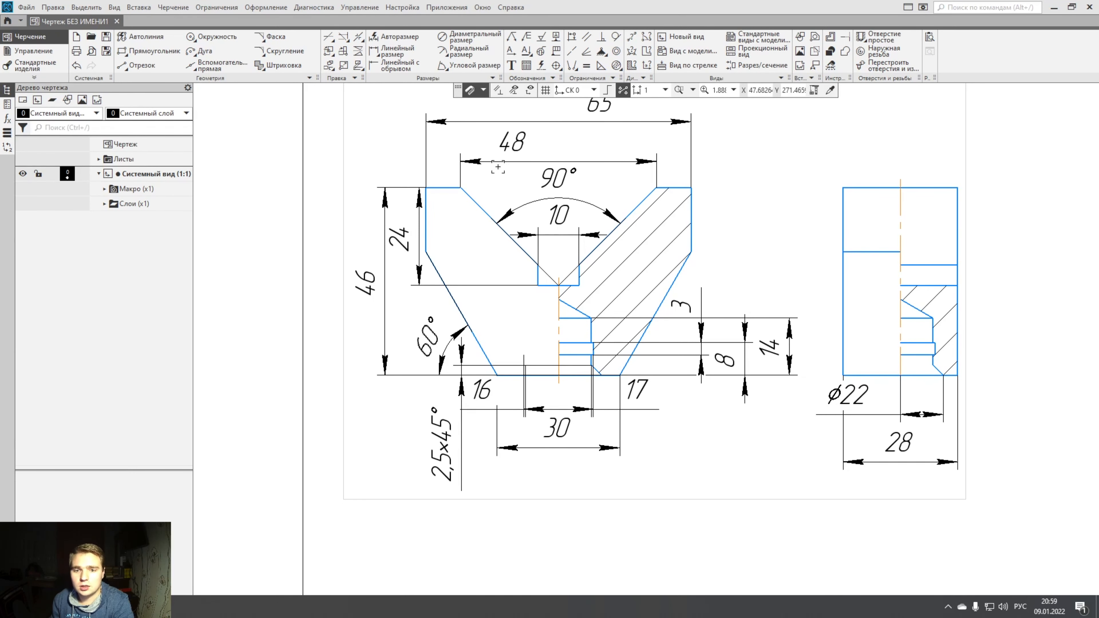
pyautogui.moveTo(562, 216); pyautogui.dragTo(555, 263, button='middle')
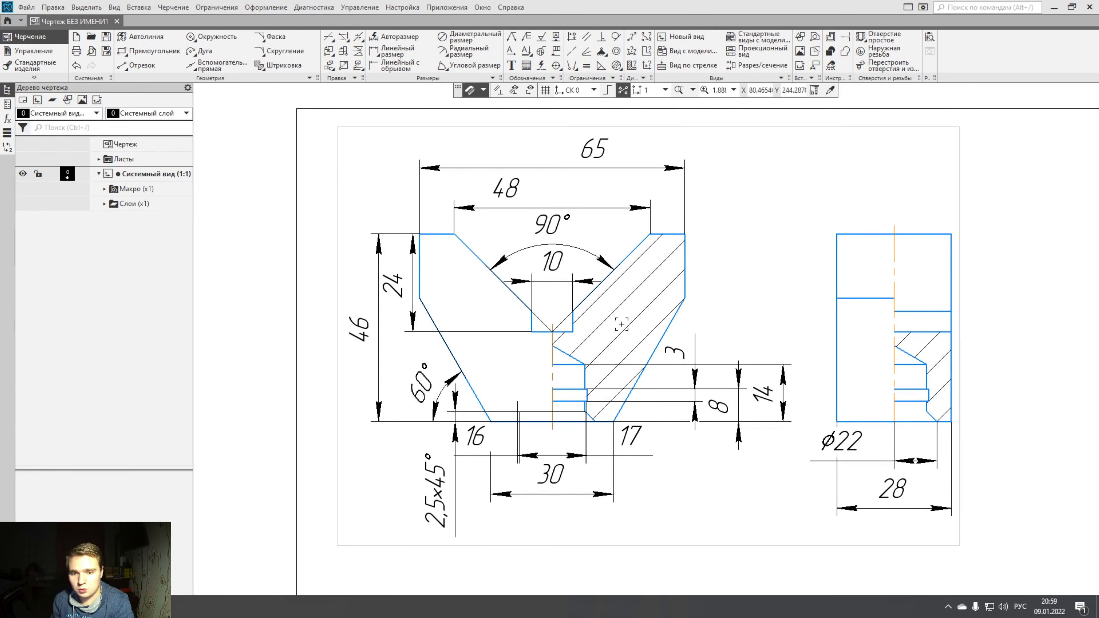
pyautogui.scroll(3, 562, 346)
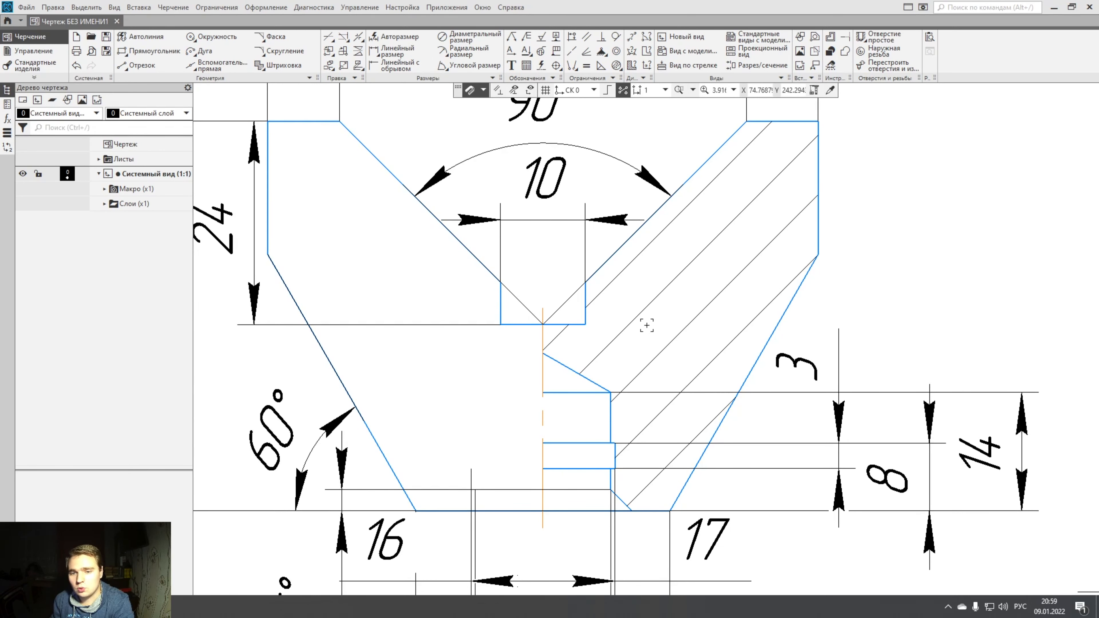
pyautogui.scroll(-3, 633, 320)
pyautogui.moveTo(639, 325); pyautogui.dragTo(629, 391, button='middle')
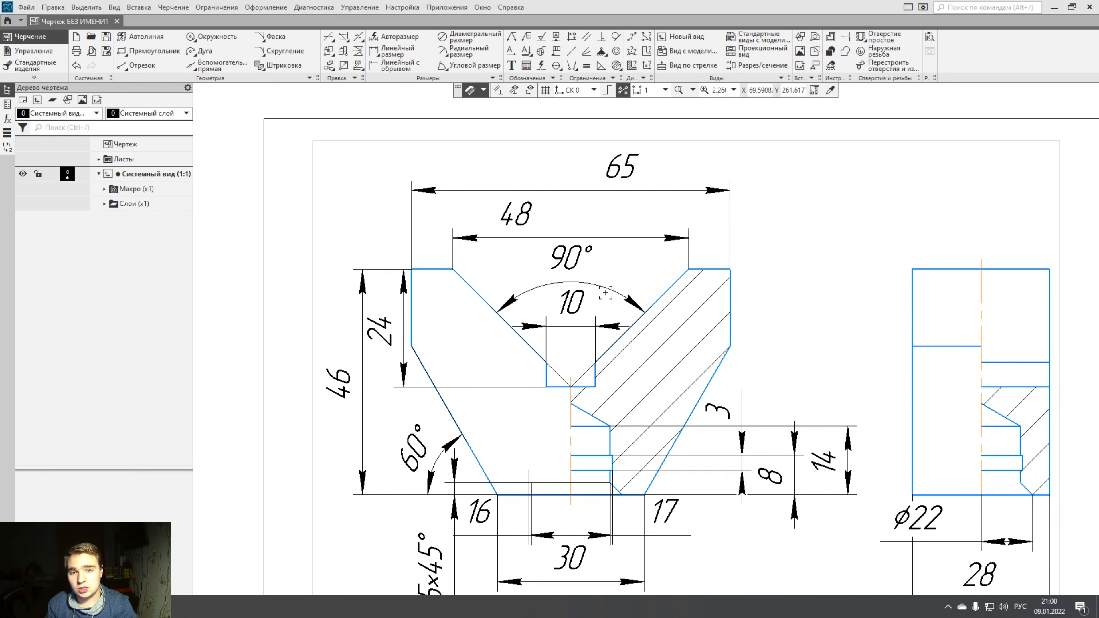
# Open the recent drawing Шкив V19.cdw and examine the dimensioning of detail view Б (1:1), ending with the whole sheet in view.
pyautogui.click(26, 7)
pyautogui.moveTo(52, 65)
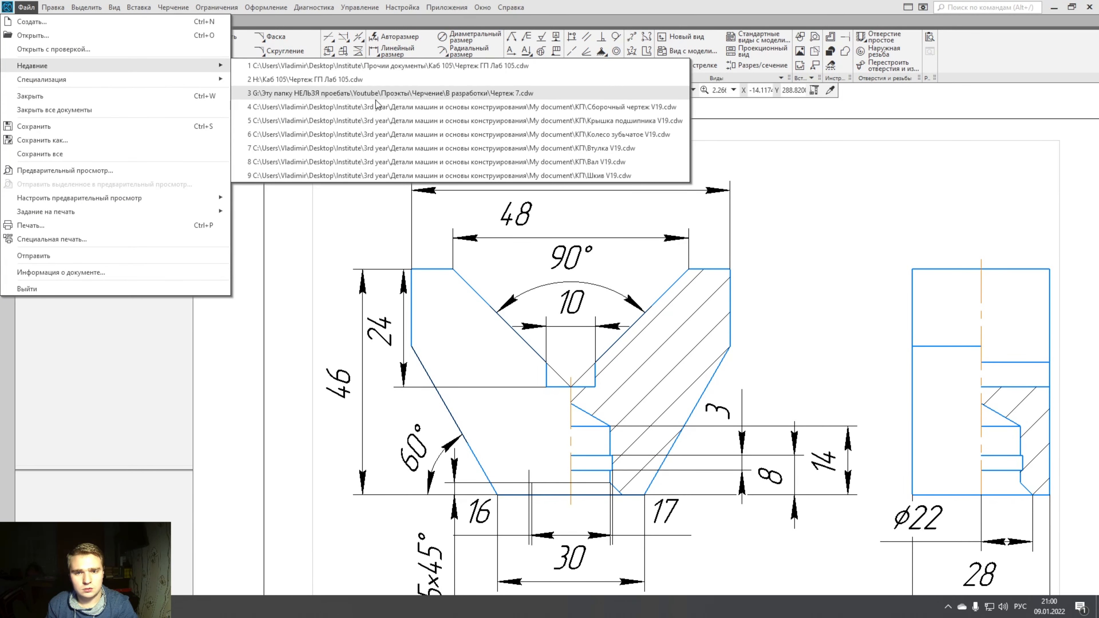
pyautogui.click(562, 175)
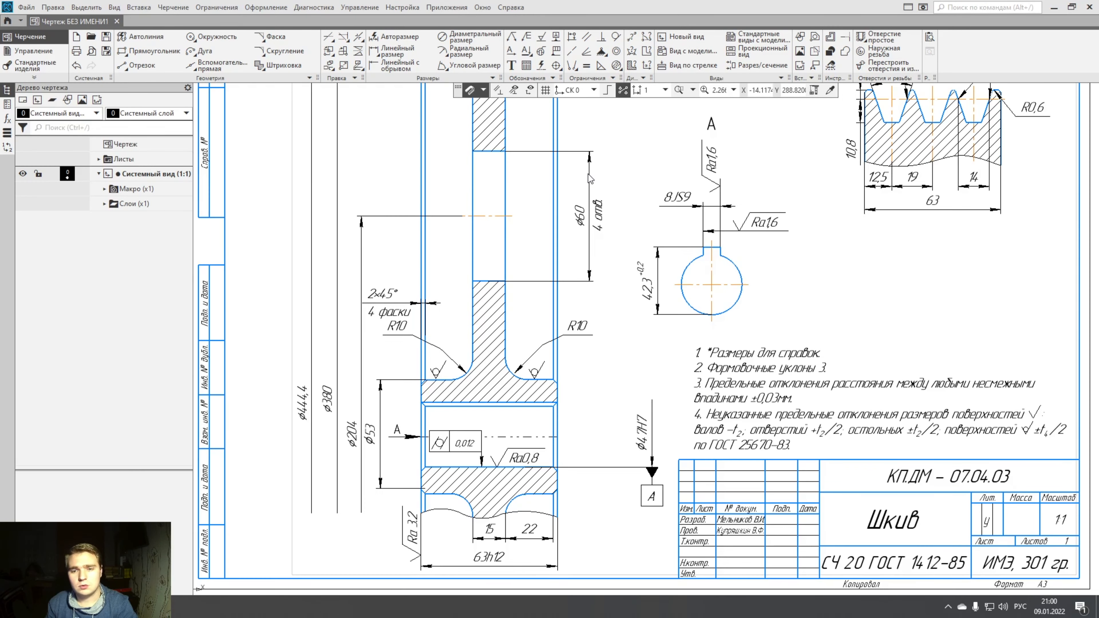
pyautogui.scroll(-3, 633, 287)
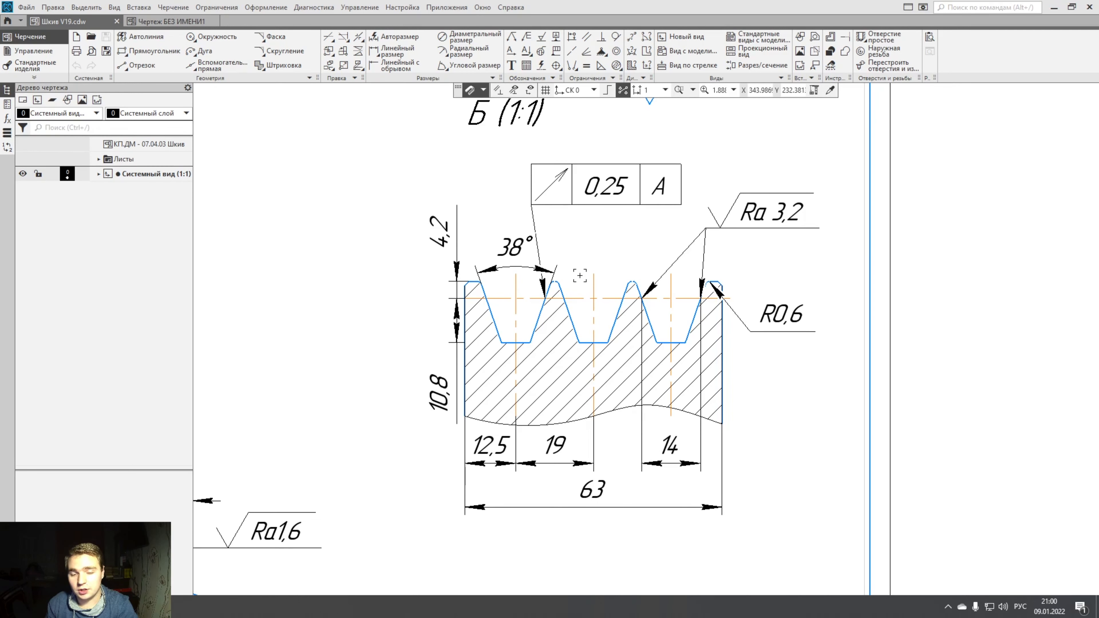
pyautogui.scroll(3, 490, 294)
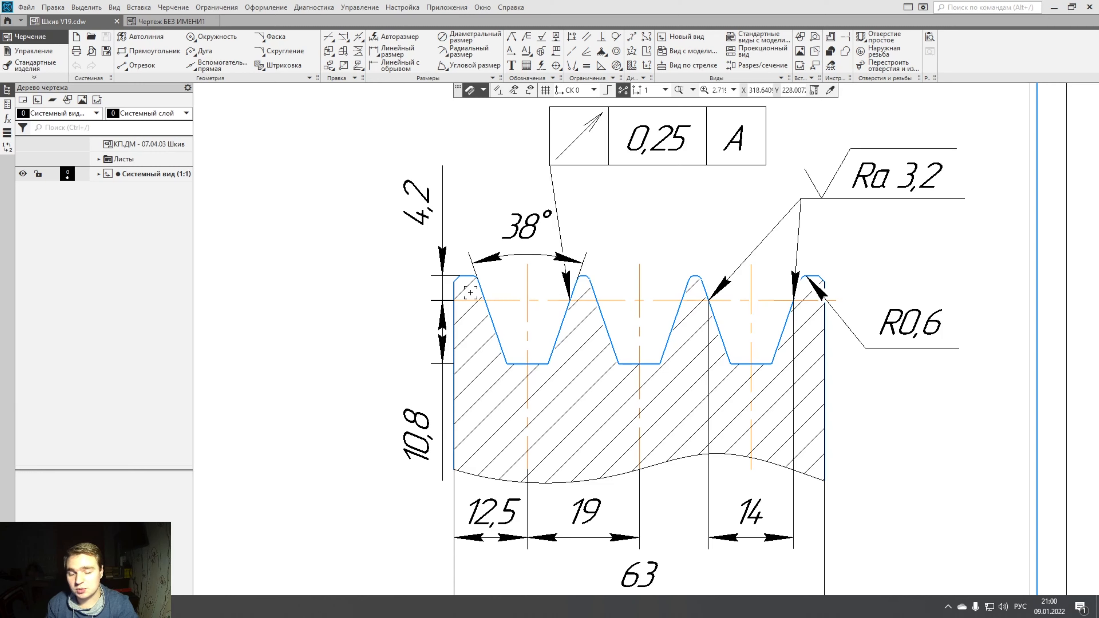
pyautogui.scroll(2, 470, 293)
pyautogui.scroll(-3, 548, 324)
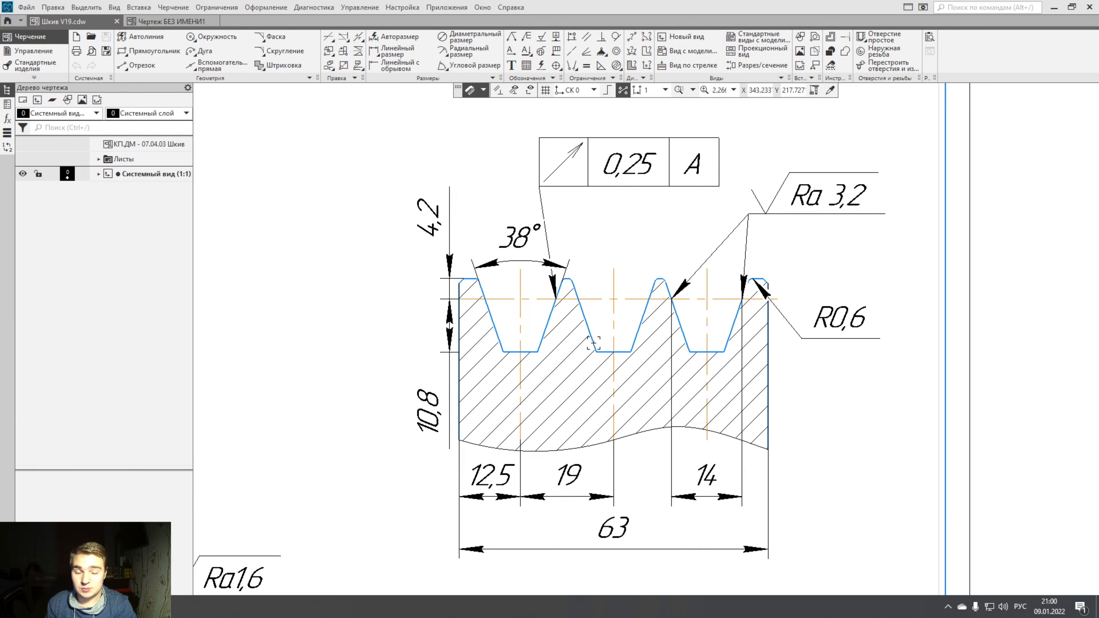
pyautogui.press('F9')
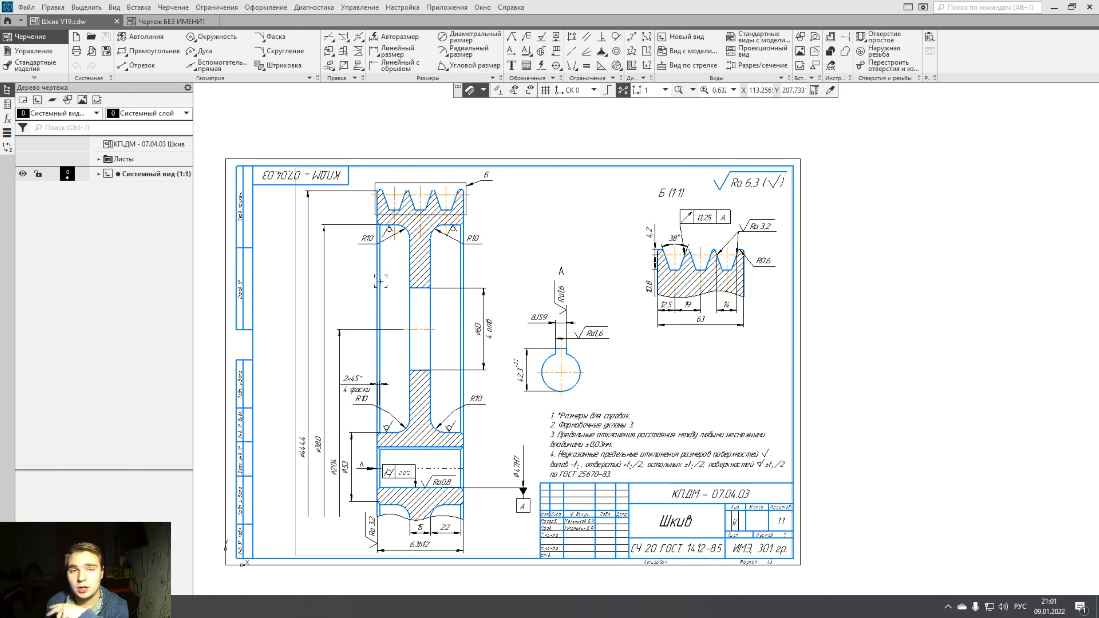
# Open the recent drawing Сборочный чертеж V19.cdw, compare it with the pulley drawing, and examine the dimensions of the assembly's sectional view.
pyautogui.click(20, 22)
pyautogui.moveTo(43, 62)
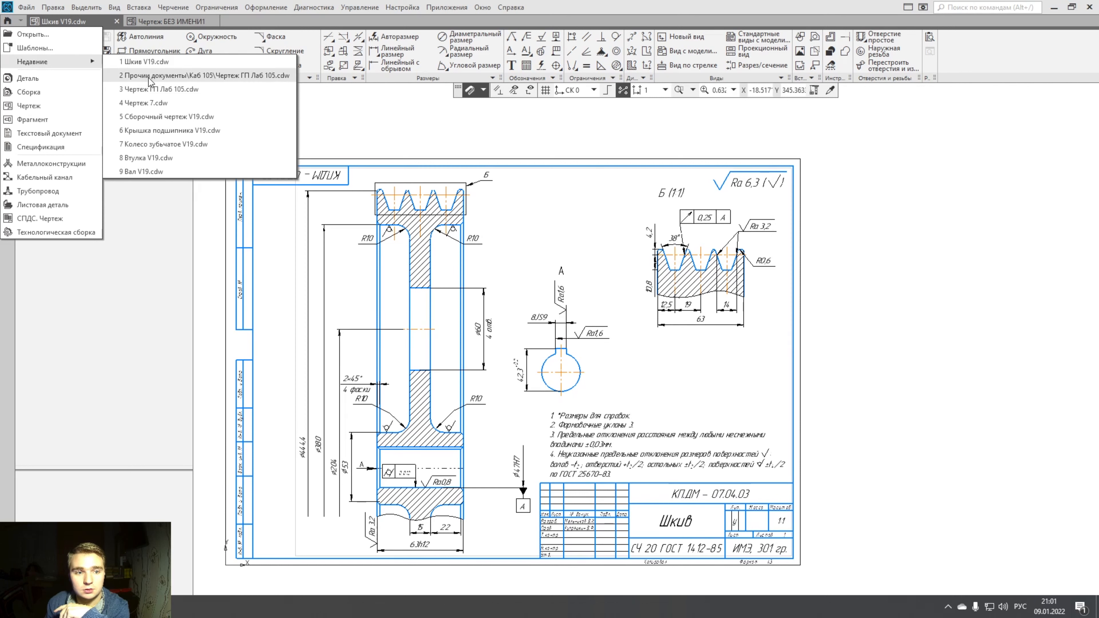
pyautogui.click(149, 122)
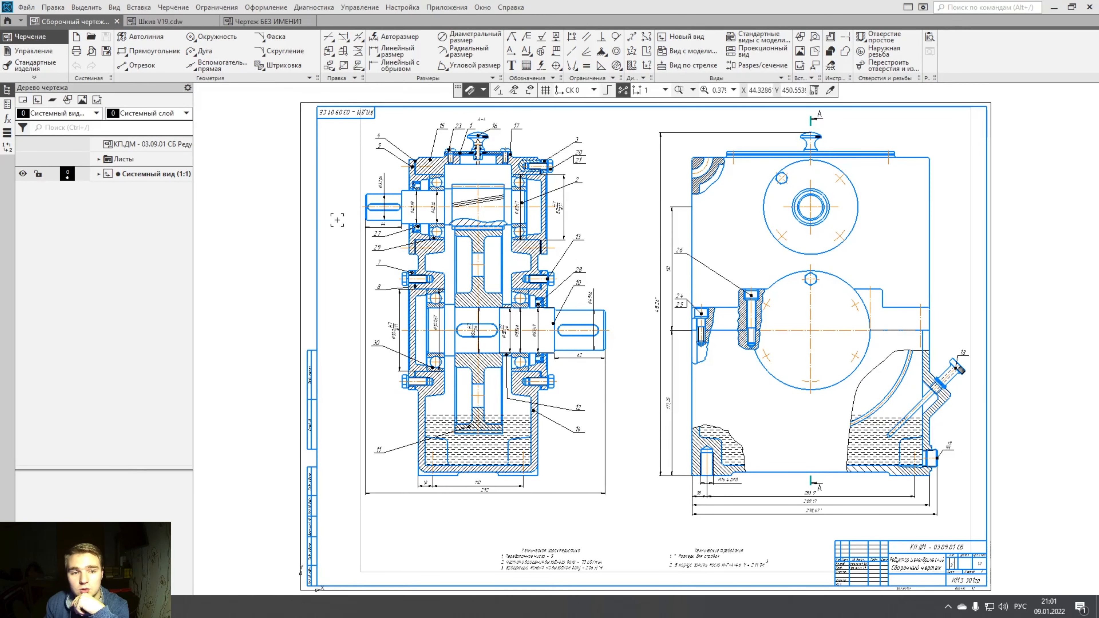
pyautogui.click(160, 21)
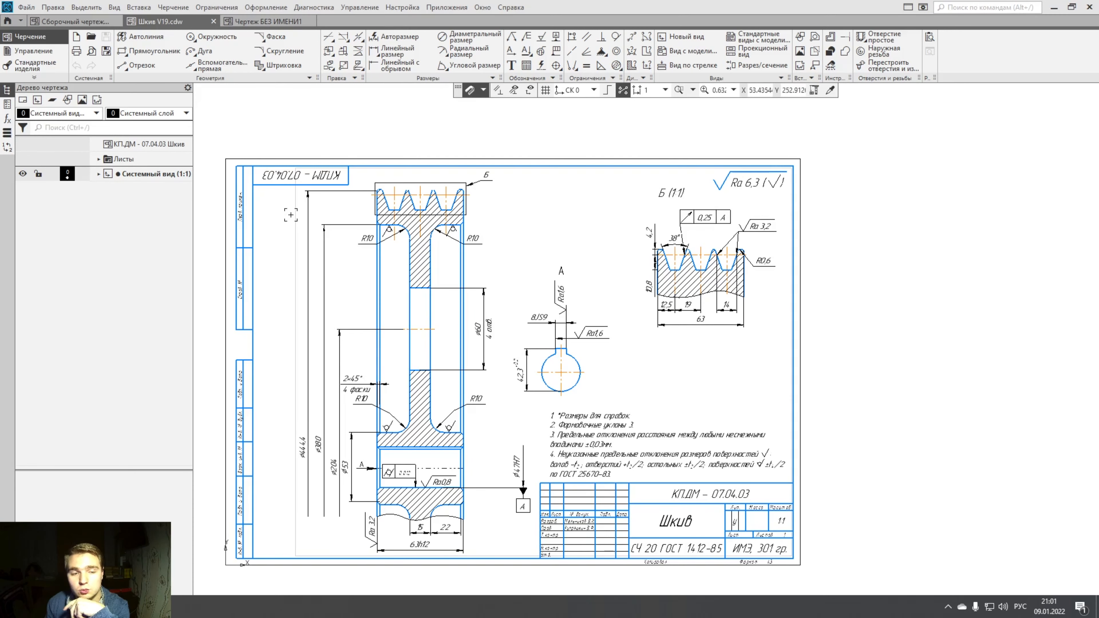
pyautogui.click(73, 21)
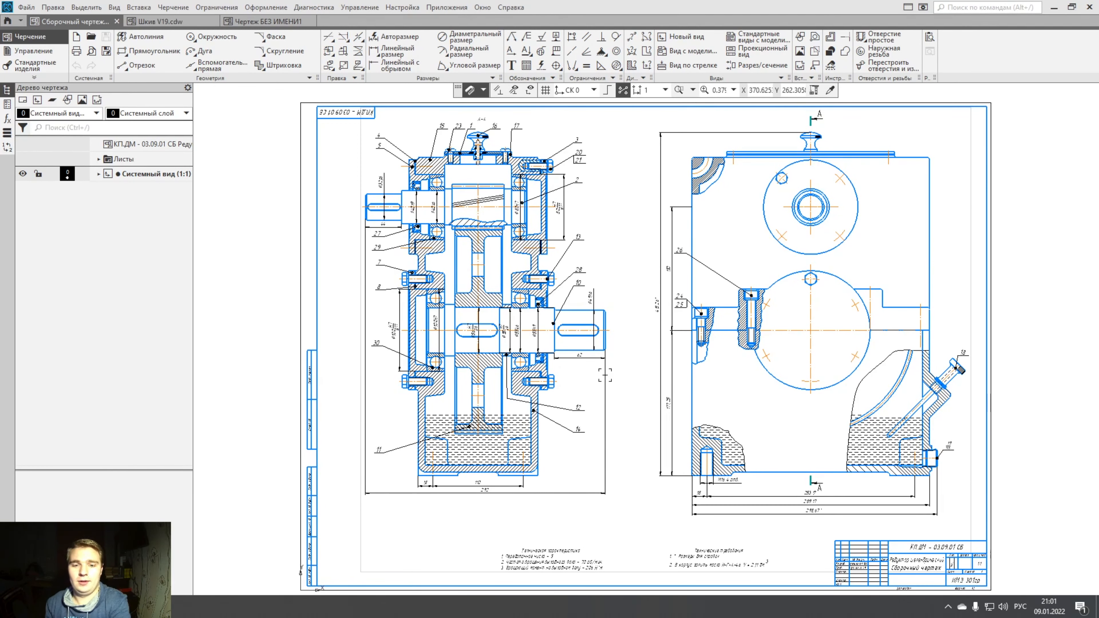
pyautogui.scroll(3, 543, 471)
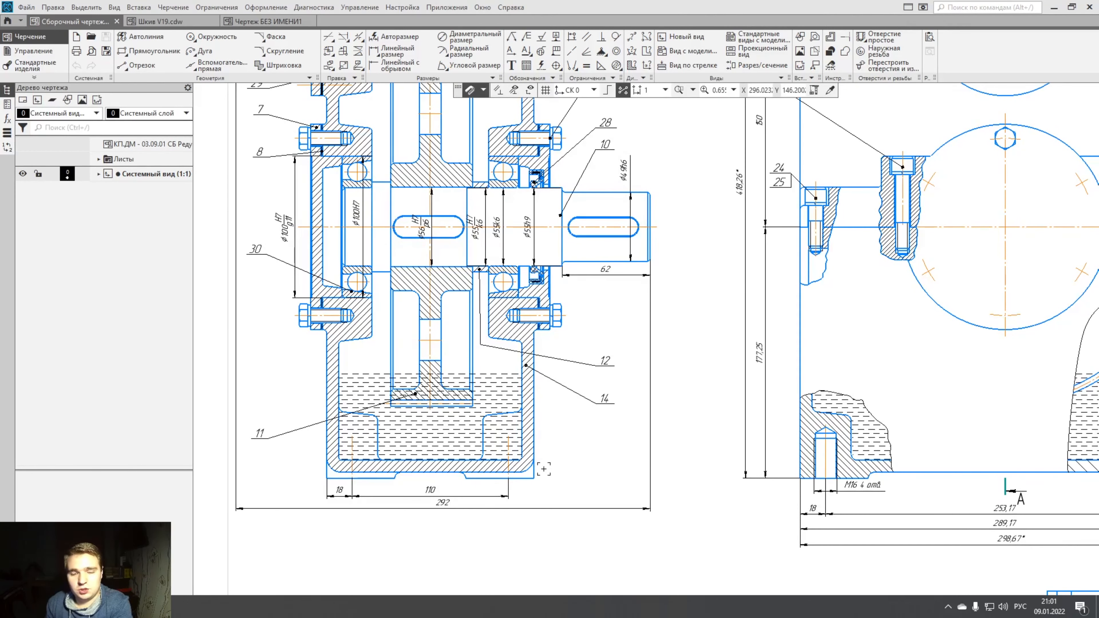
pyautogui.scroll(-2, 544, 471)
pyautogui.moveTo(559, 489); pyautogui.dragTo(557, 530, button='middle')
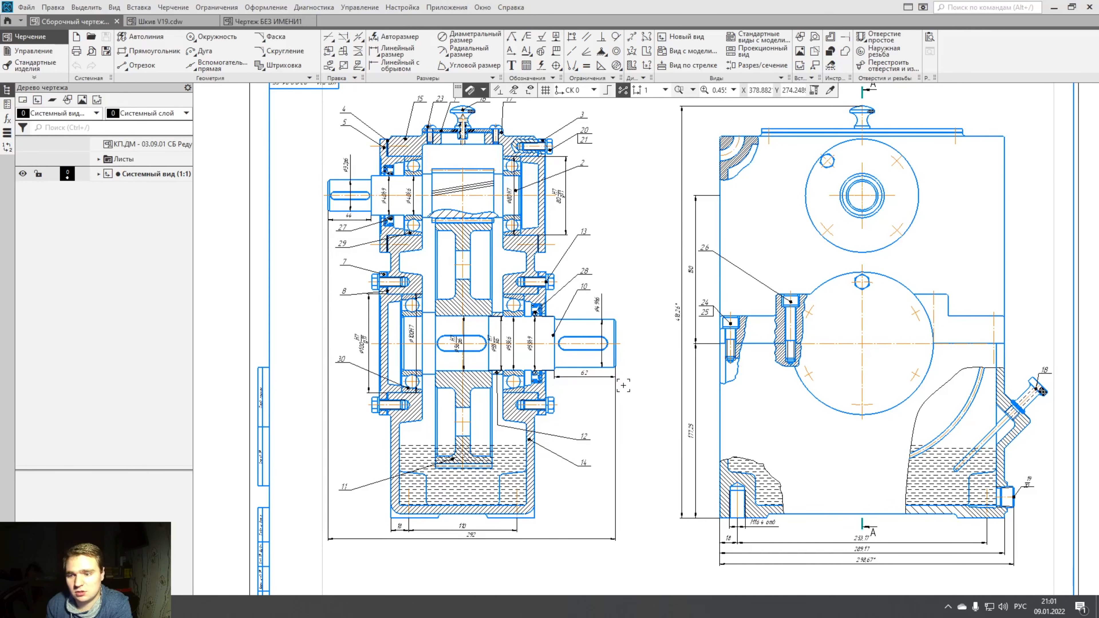
# Close the assembly and pulley reference drawings and return to the unnamed part drawing.
pyautogui.click(116, 21)
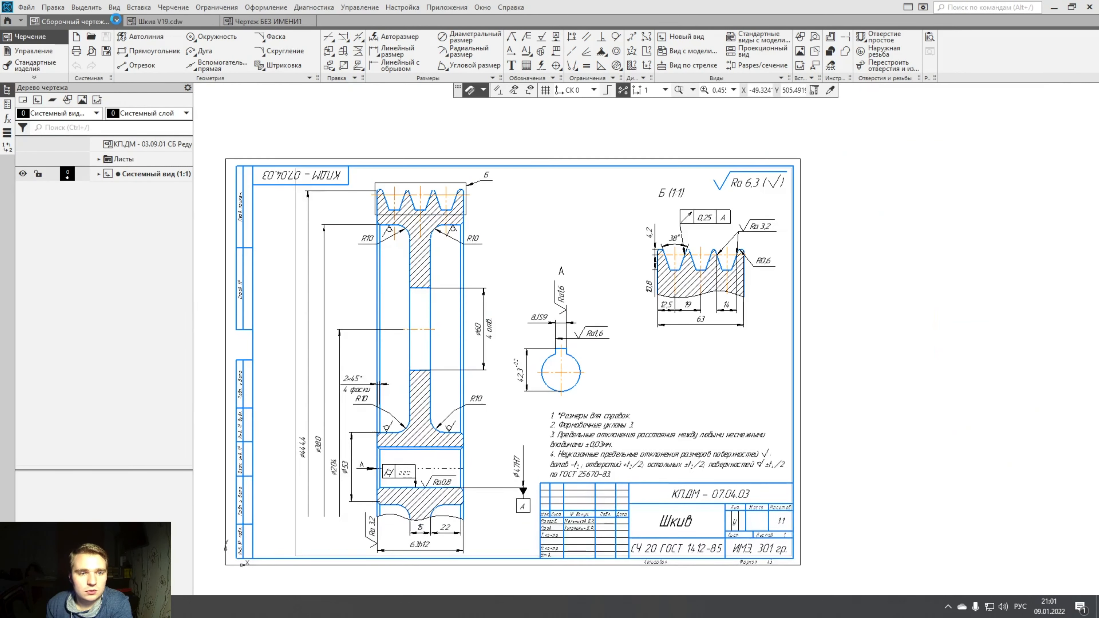
pyautogui.click(117, 20)
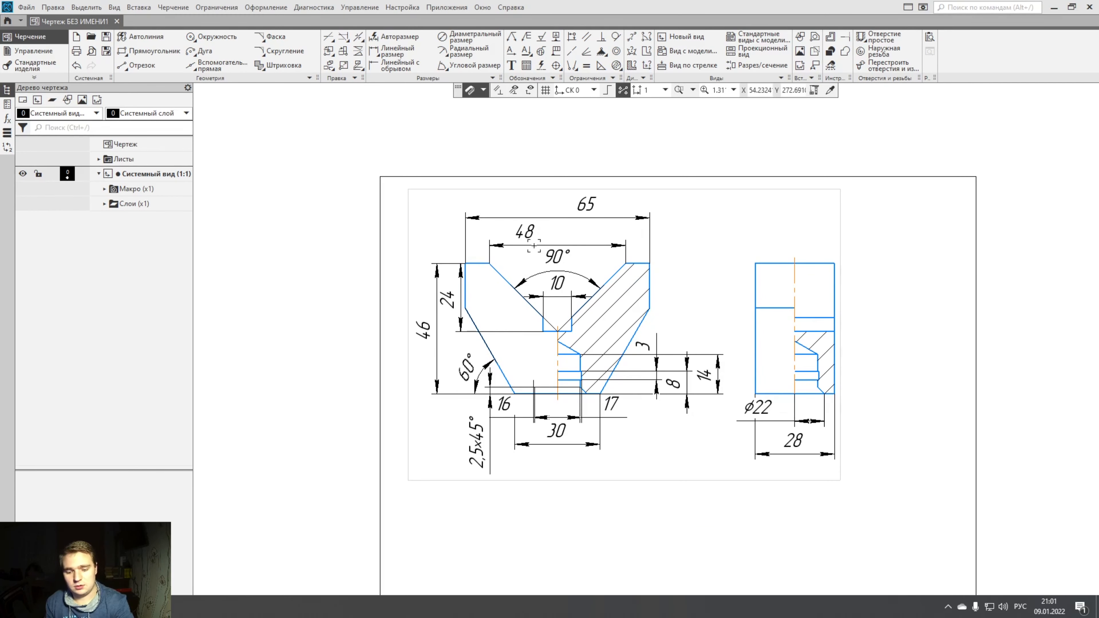
pyautogui.scroll(-1, 532, 245)
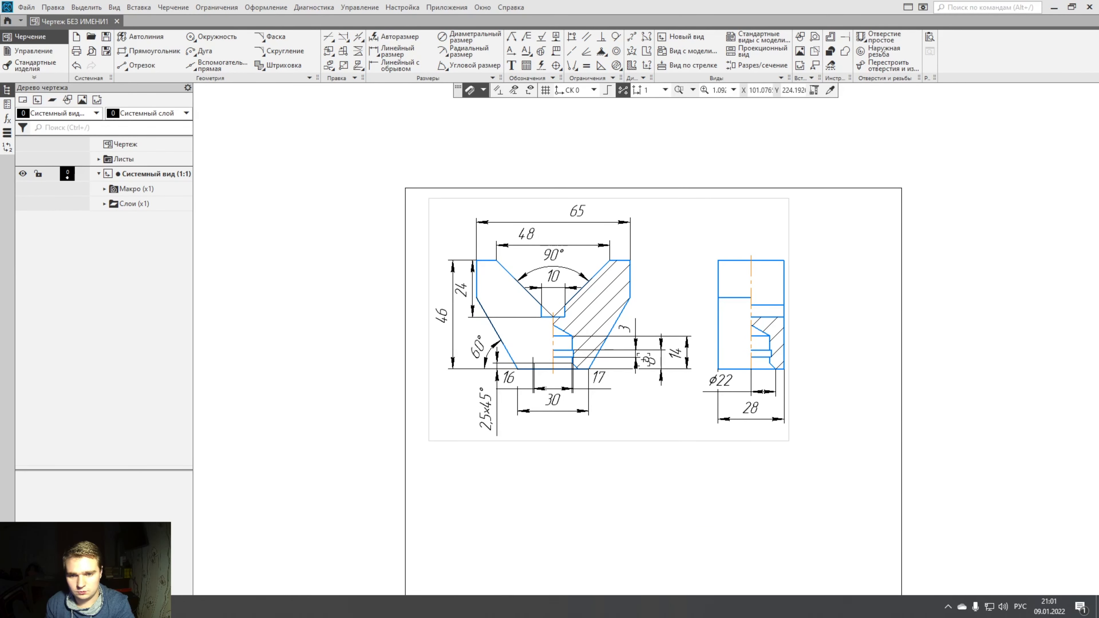
# Open the Азбука КОМПАС-График tutorial and look through lesson 1, Создание чертежа. Изделие Уголок мебельный.
pyautogui.click(512, 7)
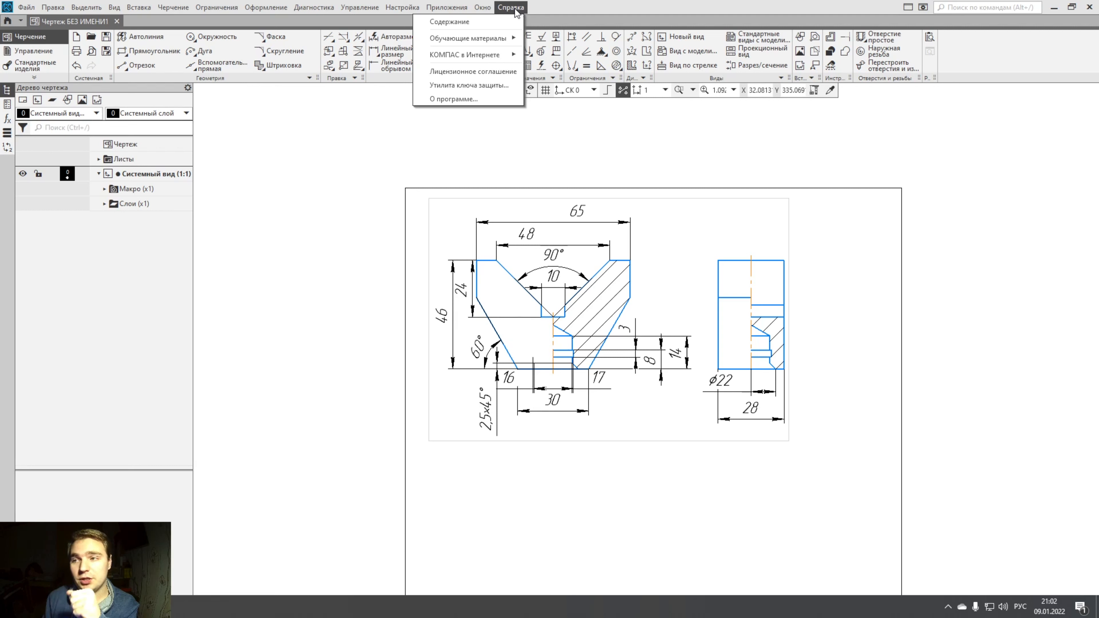
pyautogui.moveTo(468, 38)
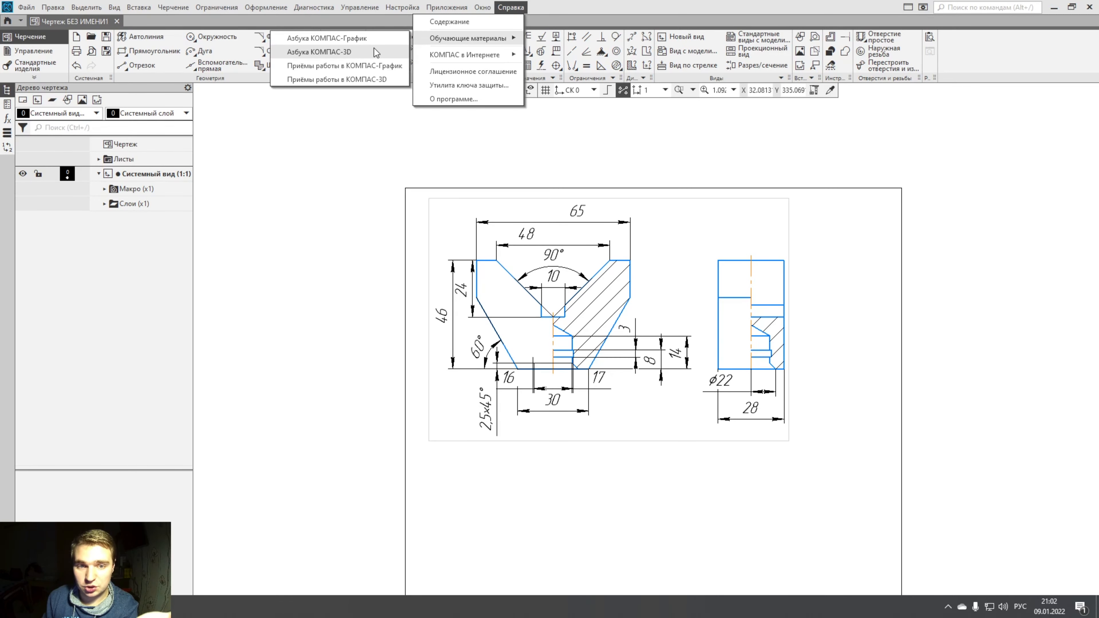
pyautogui.click(372, 39)
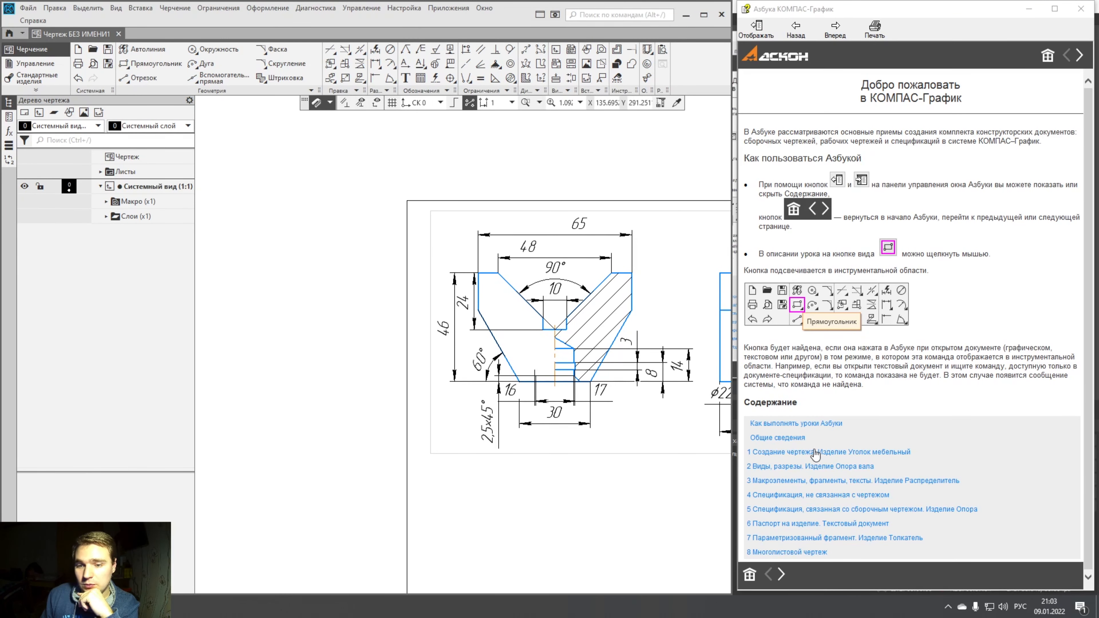
pyautogui.click(804, 452)
pyautogui.scroll(-8, 904, 343)
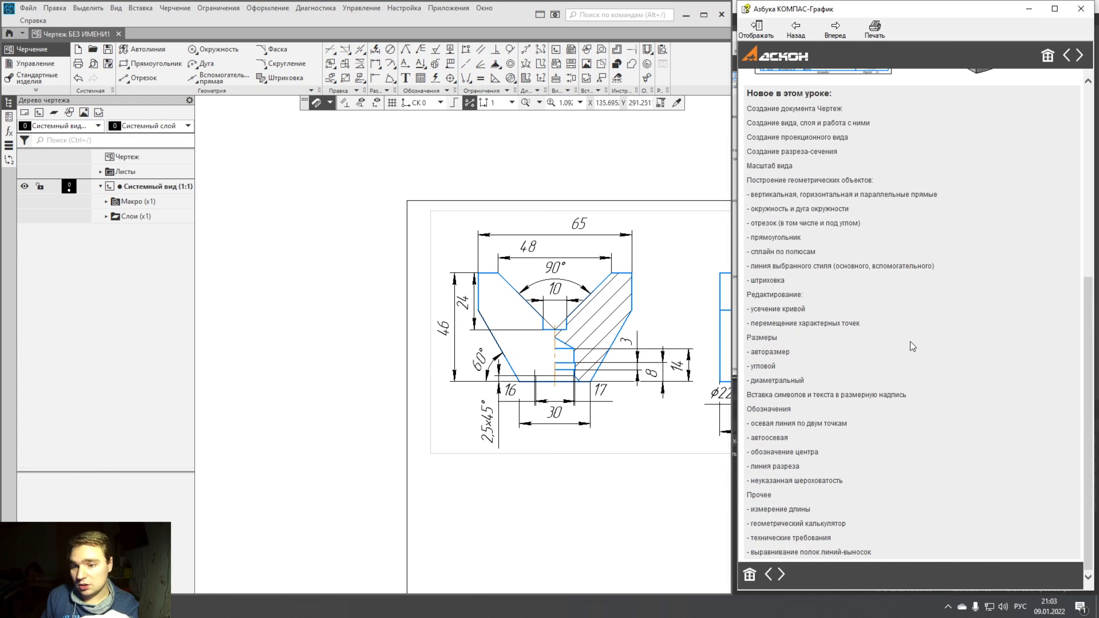
pyautogui.scroll(8, 906, 347)
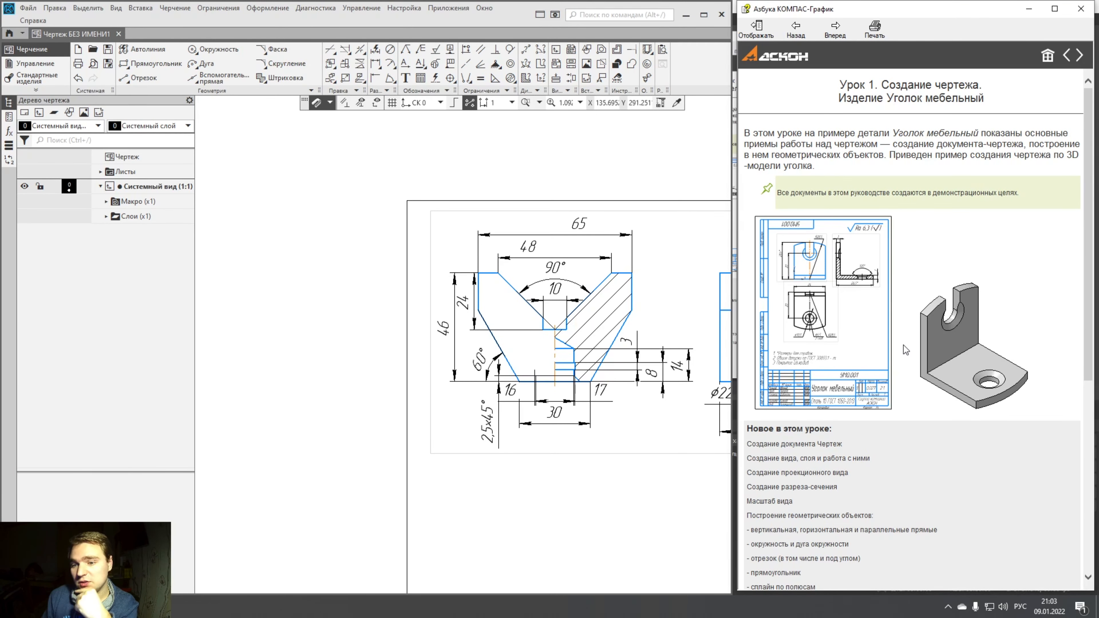
pyautogui.scroll(-8, 903, 346)
pyautogui.scroll(8, 902, 341)
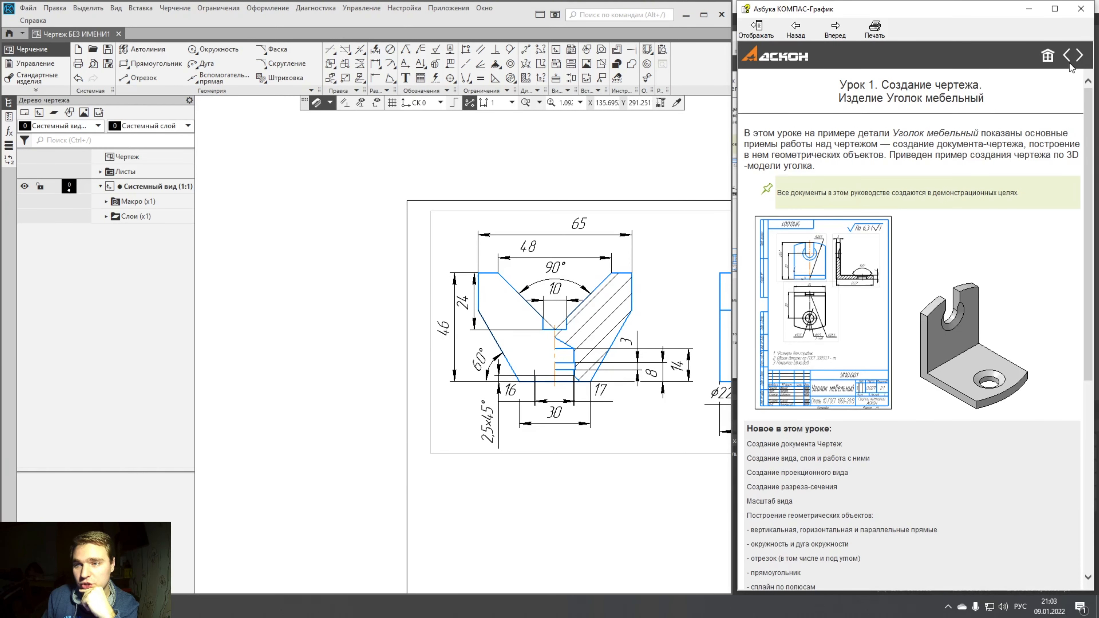
# View the tutorial's keyboard shortcut page, return to the contents, and open lesson 8, Многолистовой чертеж.
pyautogui.click(1067, 57)
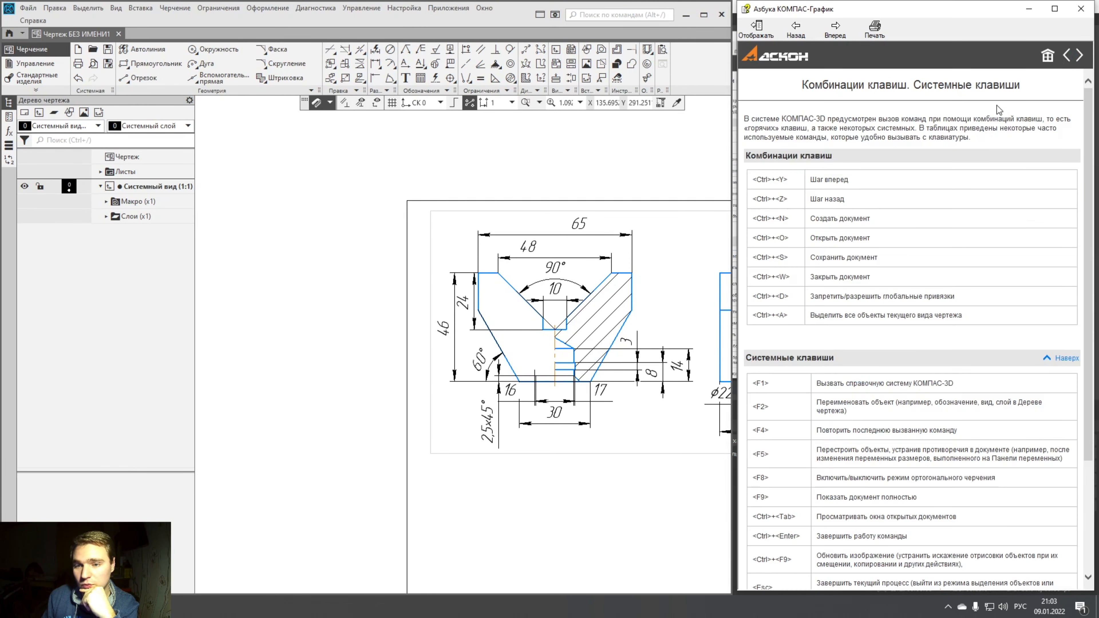
pyautogui.click(1049, 58)
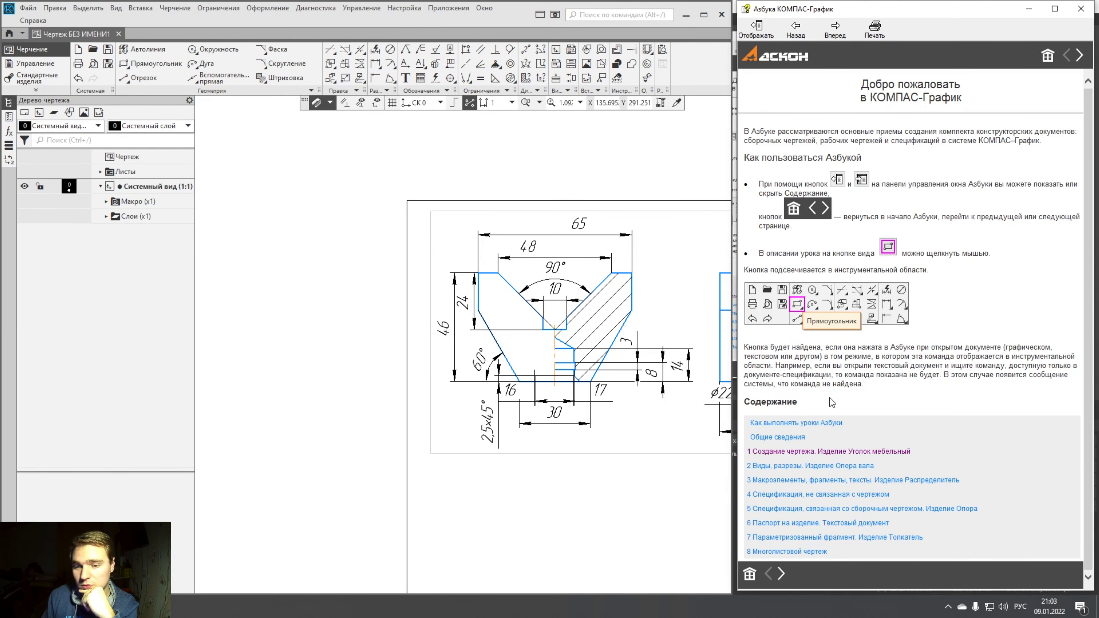
pyautogui.click(794, 552)
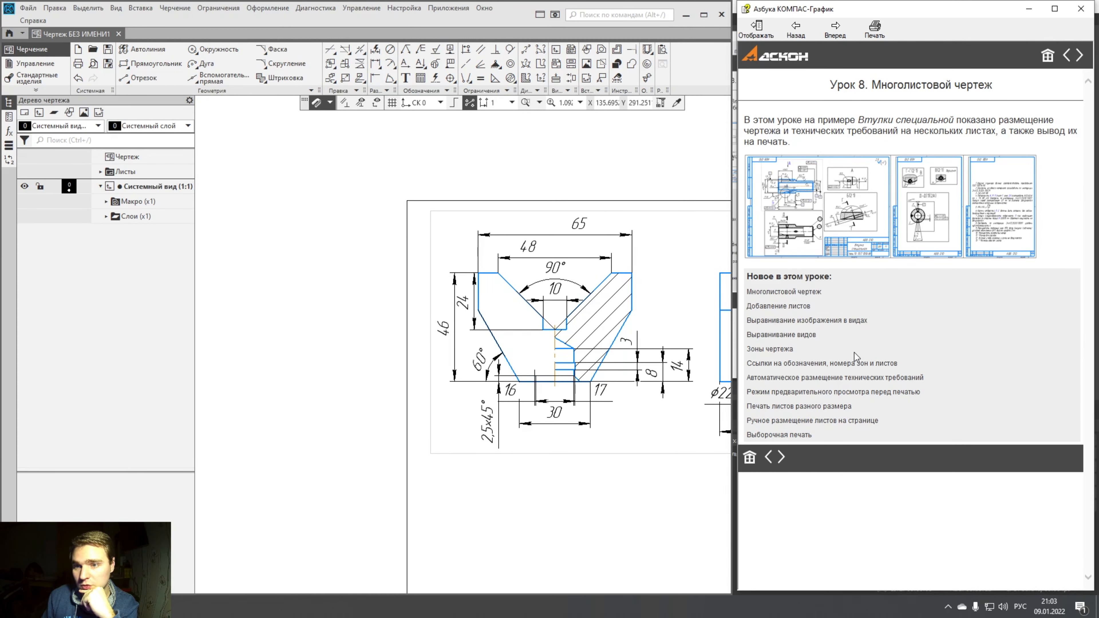